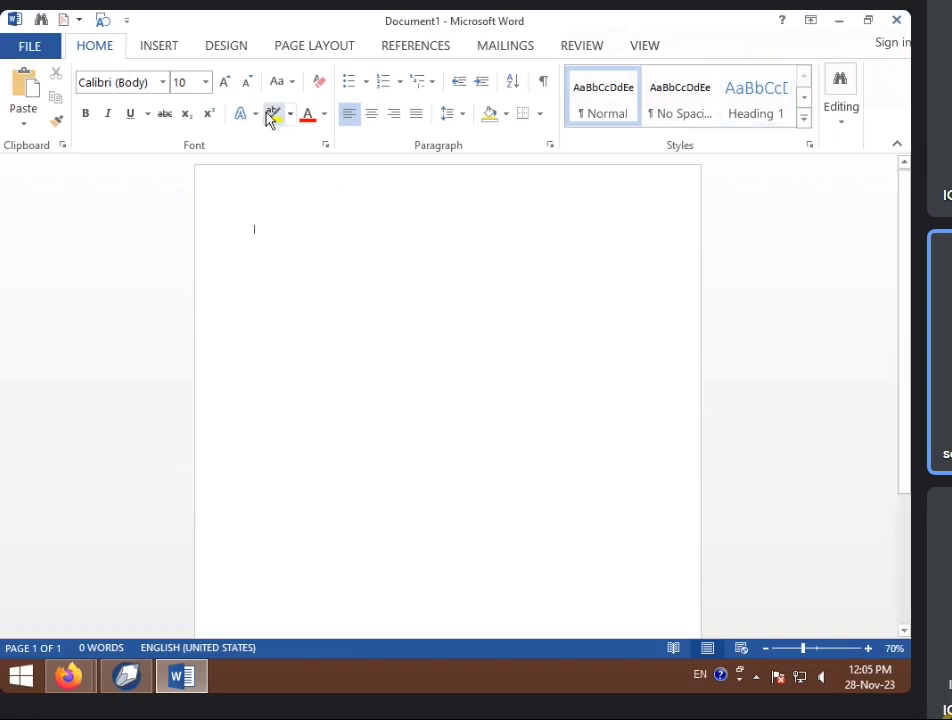
# Draw a Smiley Face from Basic Shapes on the blank page.
pyautogui.click(176, 47)
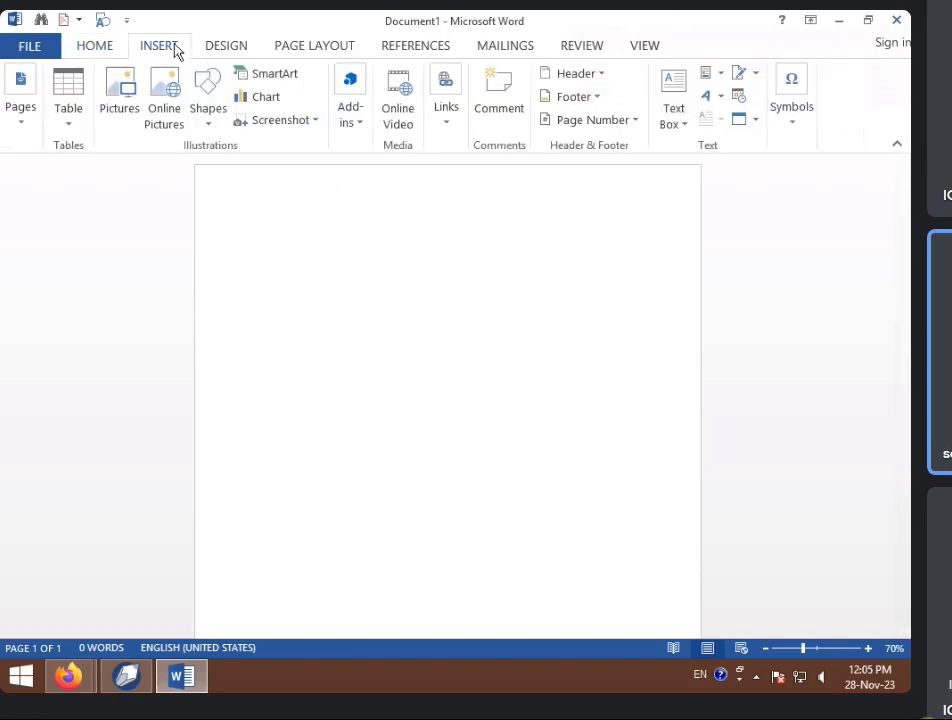
pyautogui.click(215, 128)
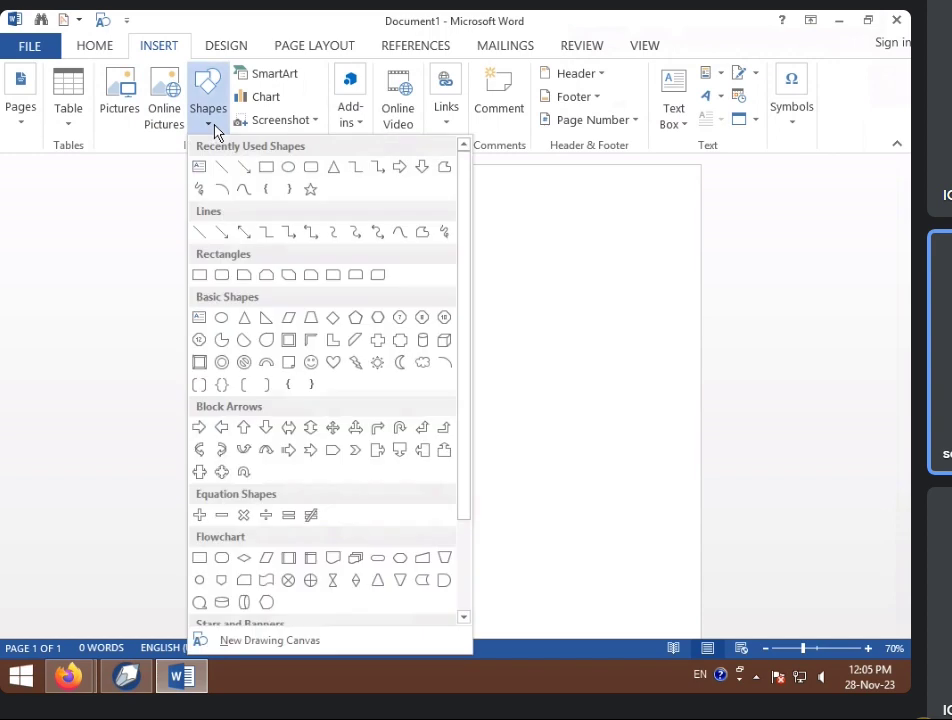
pyautogui.click(311, 362)
pyautogui.moveTo(322, 264); pyautogui.dragTo(415, 366)
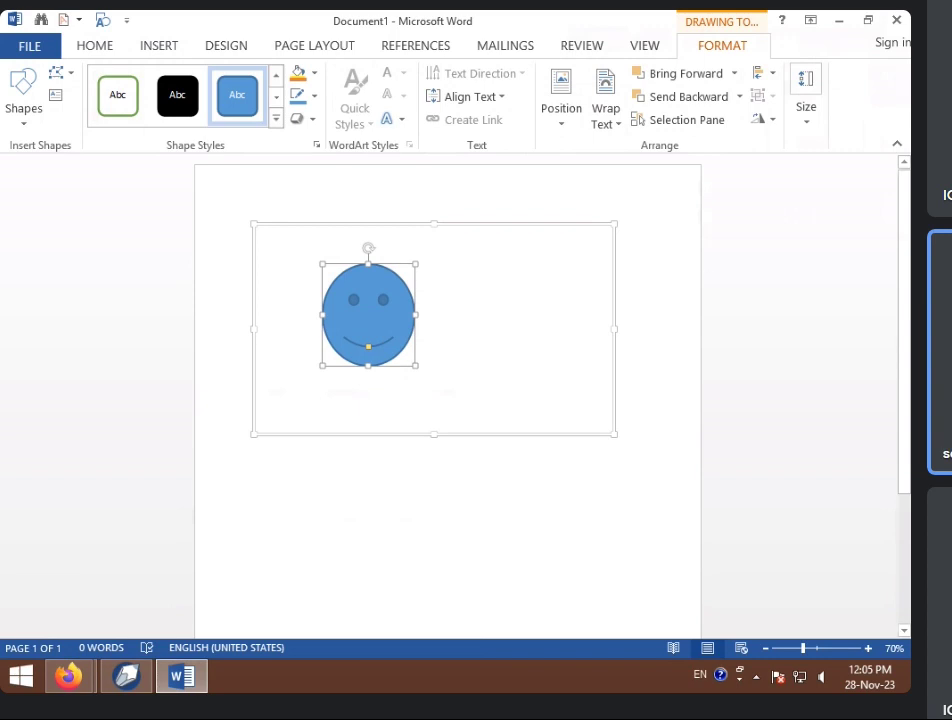
# Set the smiley face's Height to 1.7" and Width to 2.1" with the spin arrows.
pyautogui.click(808, 125)
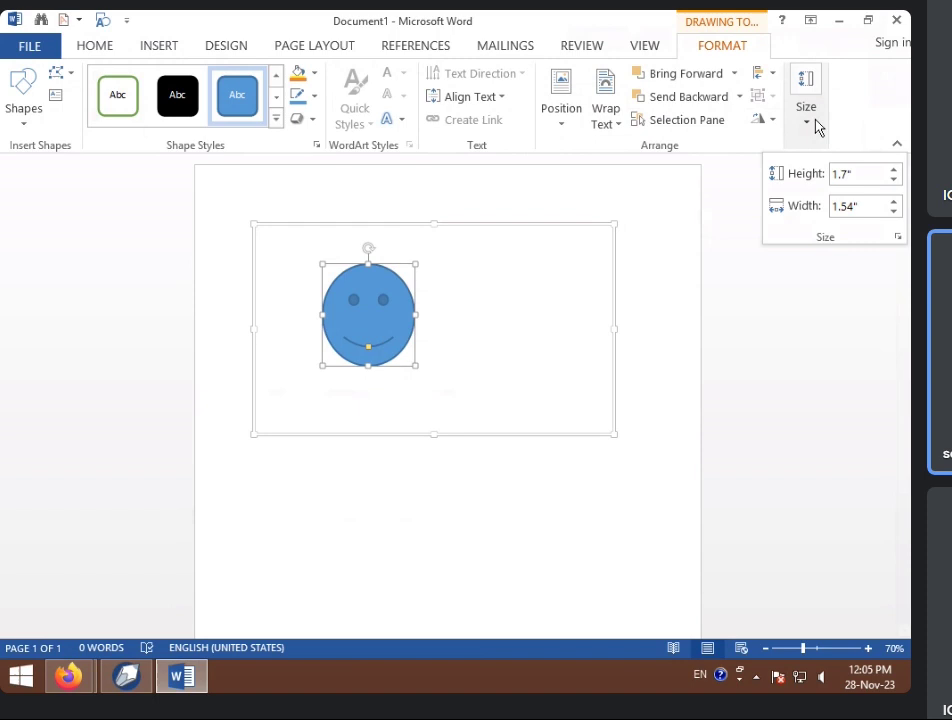
pyautogui.doubleClick(894, 181)
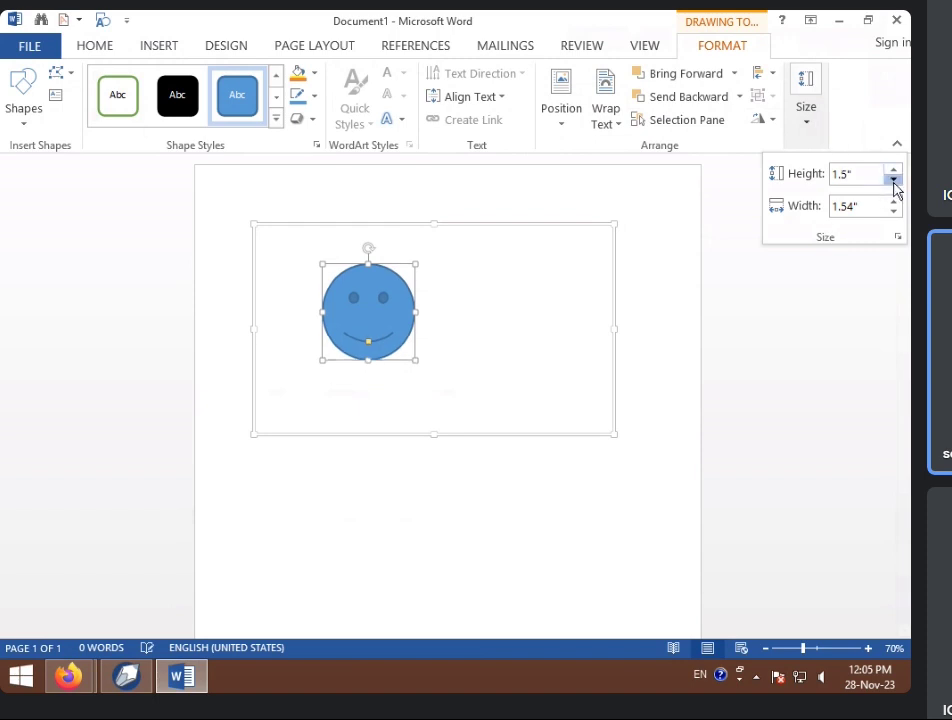
pyautogui.click(894, 181)
pyautogui.click(896, 170)
pyautogui.click(896, 170)
pyautogui.click(896, 170)
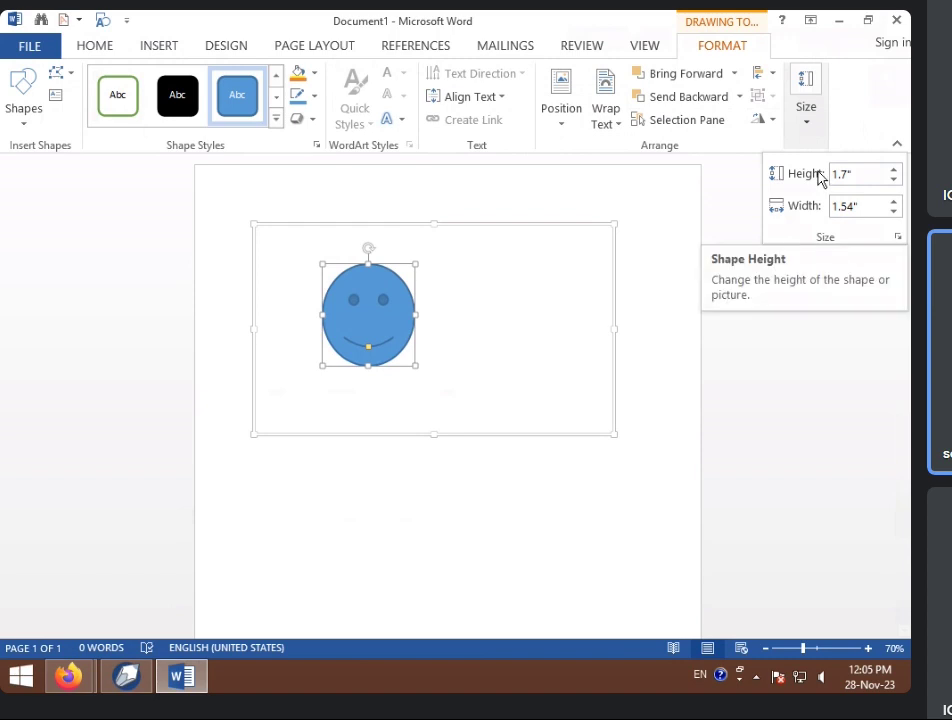
pyautogui.click(891, 202)
pyautogui.click(891, 202)
pyautogui.click(891, 202)
pyautogui.click(891, 202)
pyautogui.click(891, 202)
pyautogui.click(892, 202)
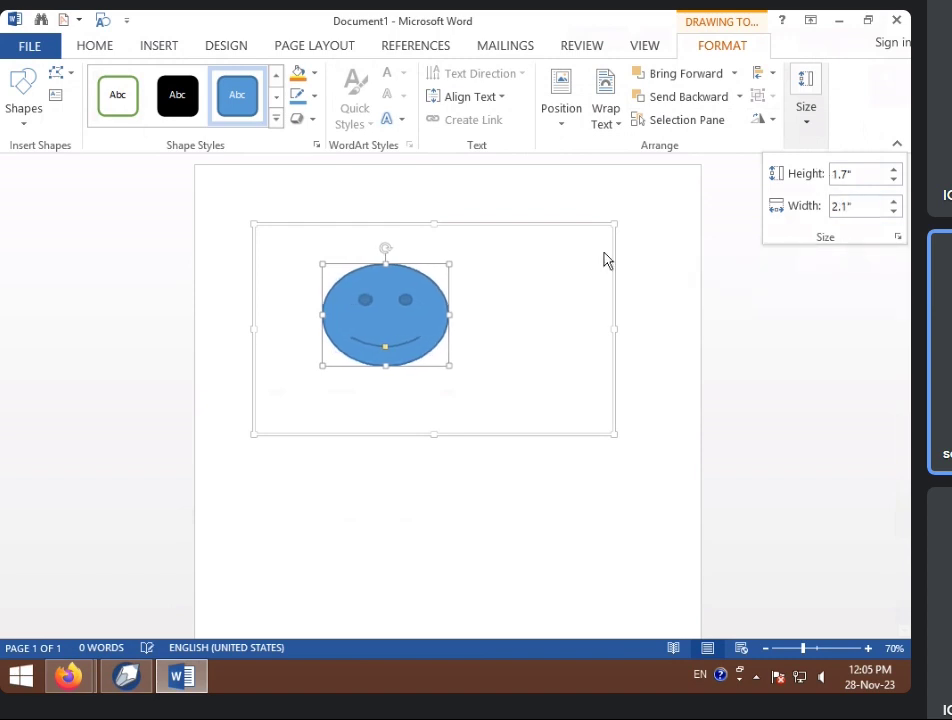
pyautogui.click(449, 318)
# Drag the smiley's right, bottom and left handles, narrowing it into an oval.
pyautogui.moveTo(449, 317); pyautogui.dragTo(511, 305)
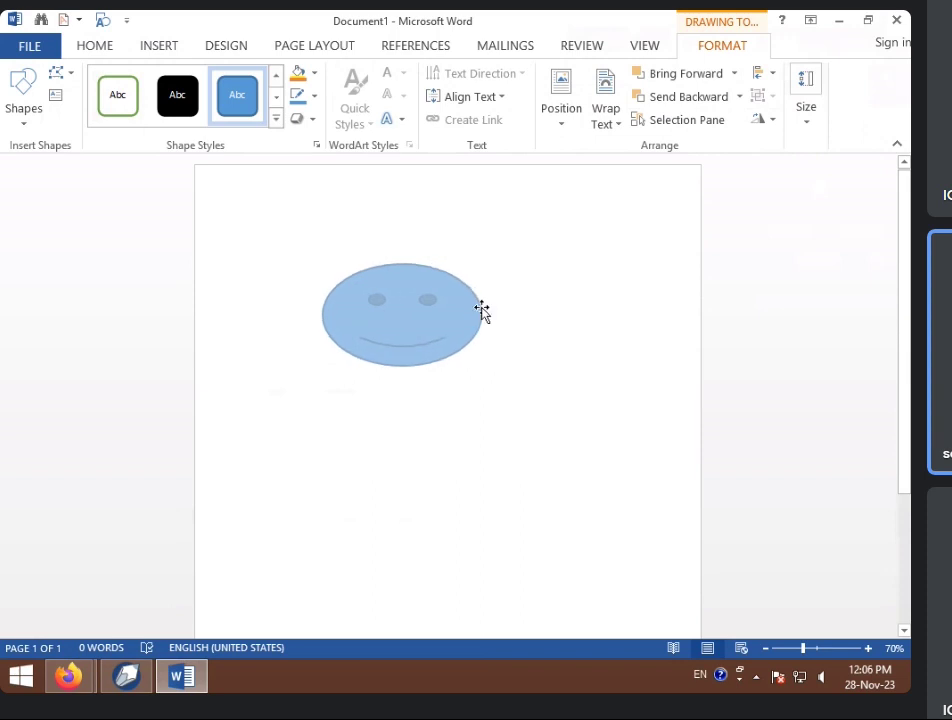
pyautogui.moveTo(511, 305); pyautogui.dragTo(481, 310)
pyautogui.moveTo(402, 365); pyautogui.dragTo(406, 388)
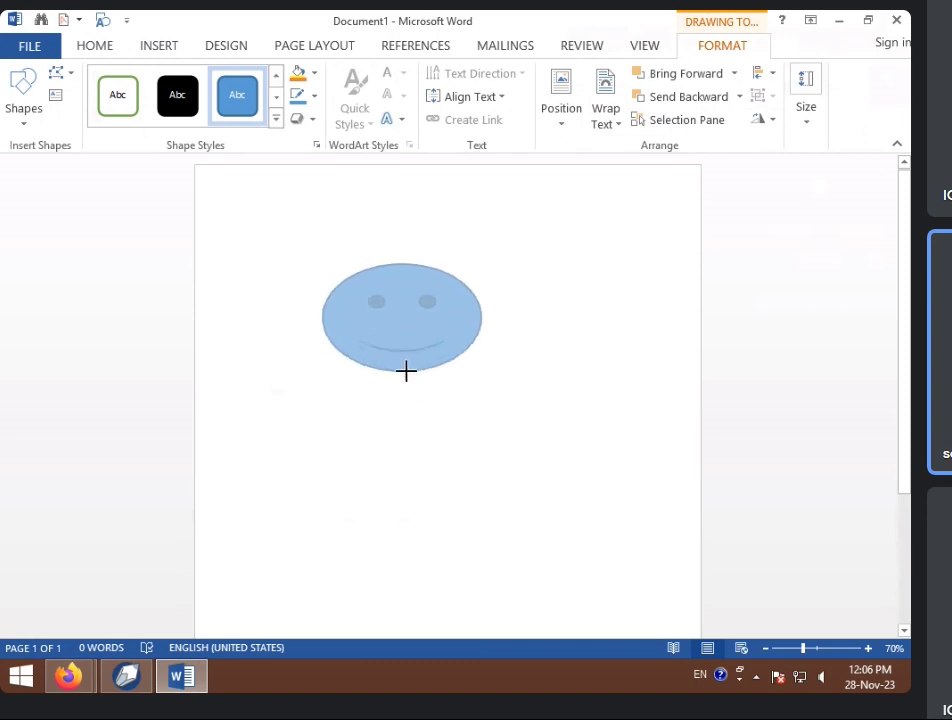
pyautogui.moveTo(406, 388); pyautogui.dragTo(404, 371)
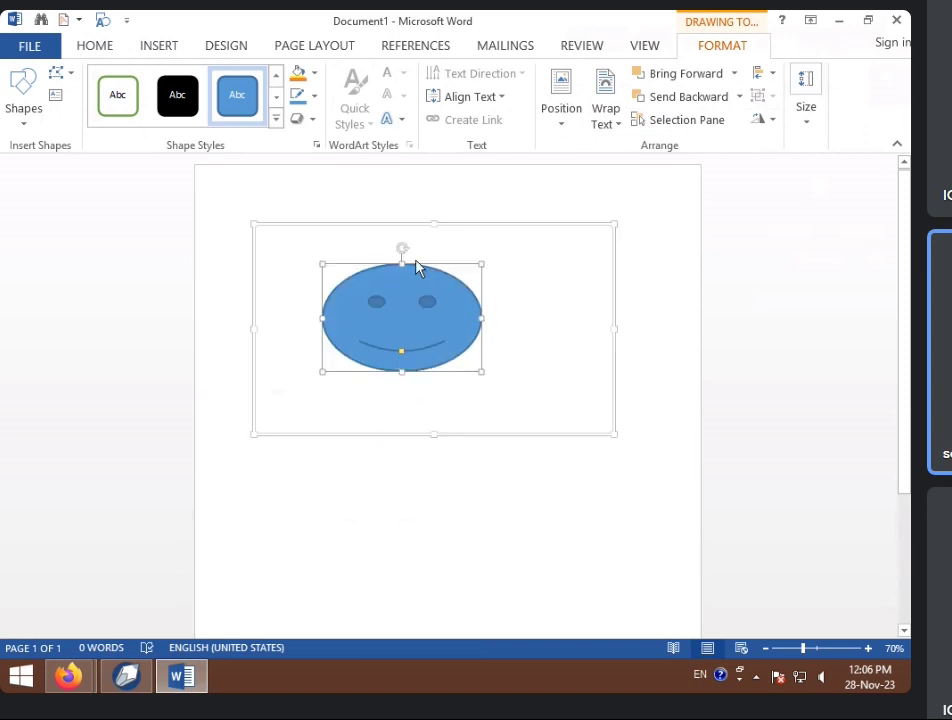
pyautogui.moveTo(320, 320)
pyautogui.mouseDown()
pyautogui.moveTo(262, 317)
pyautogui.moveTo(276, 317)
pyautogui.mouseUp()
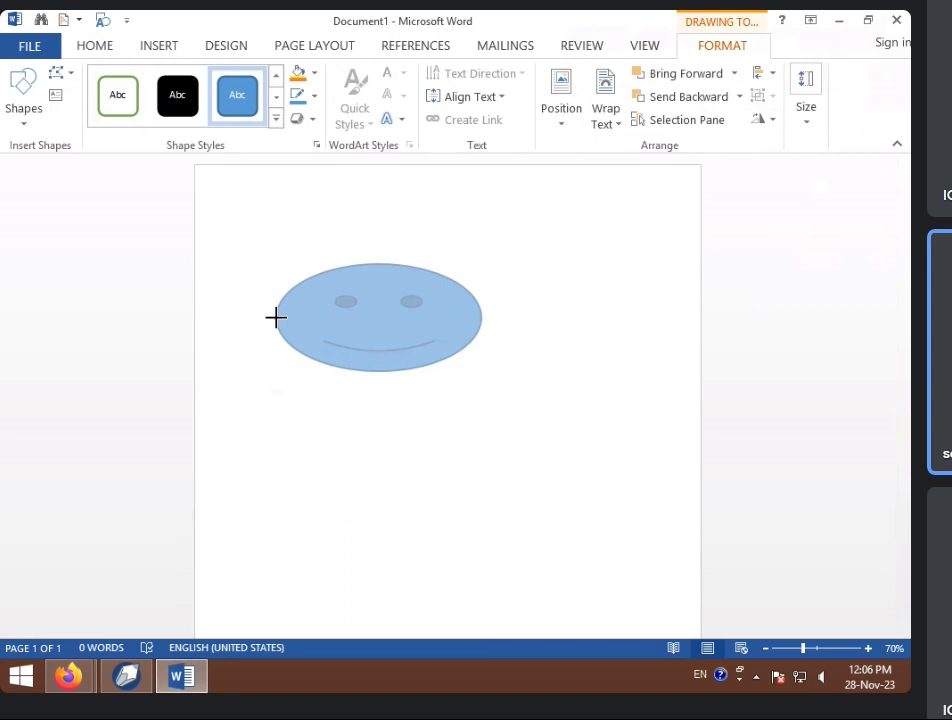
pyautogui.moveTo(276, 317); pyautogui.dragTo(412, 317)
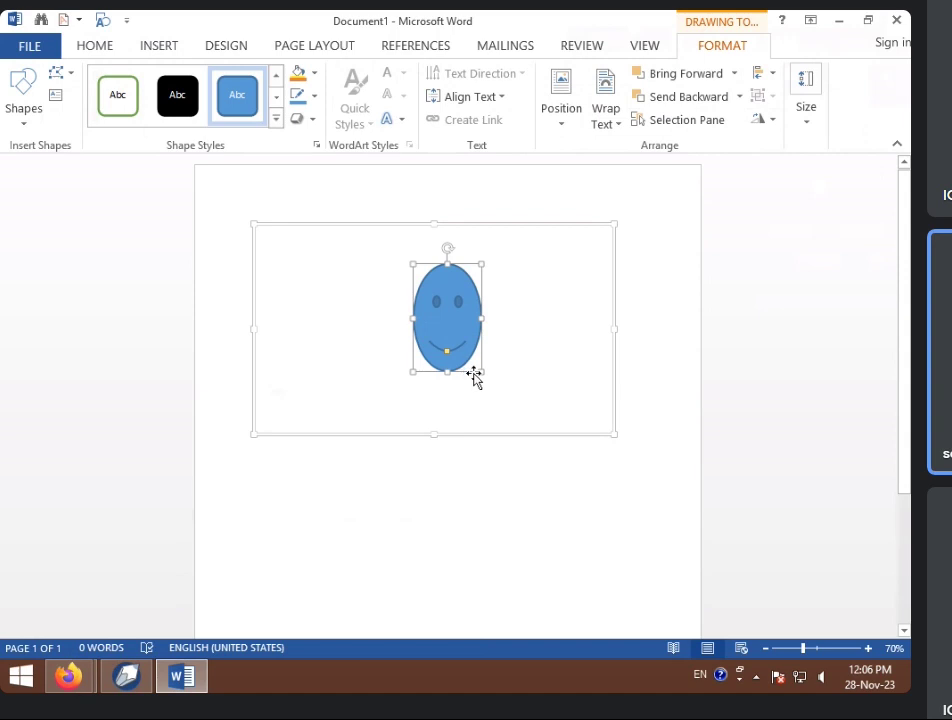
# Enlarge and flatten the smiley into a wider oval using its corner, side and bottom handles.
pyautogui.moveTo(475, 377)
pyautogui.mouseDown()
pyautogui.moveTo(529, 373)
pyautogui.moveTo(482, 309)
pyautogui.mouseUp()
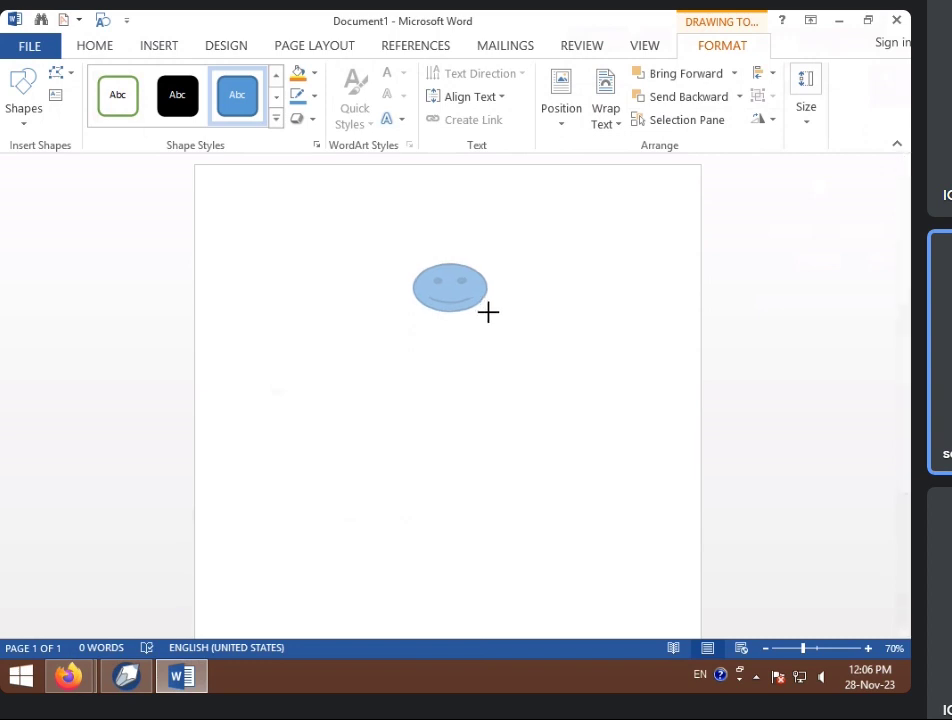
pyautogui.moveTo(482, 309)
pyautogui.mouseDown()
pyautogui.moveTo(511, 328)
pyautogui.moveTo(546, 392)
pyautogui.mouseUp()
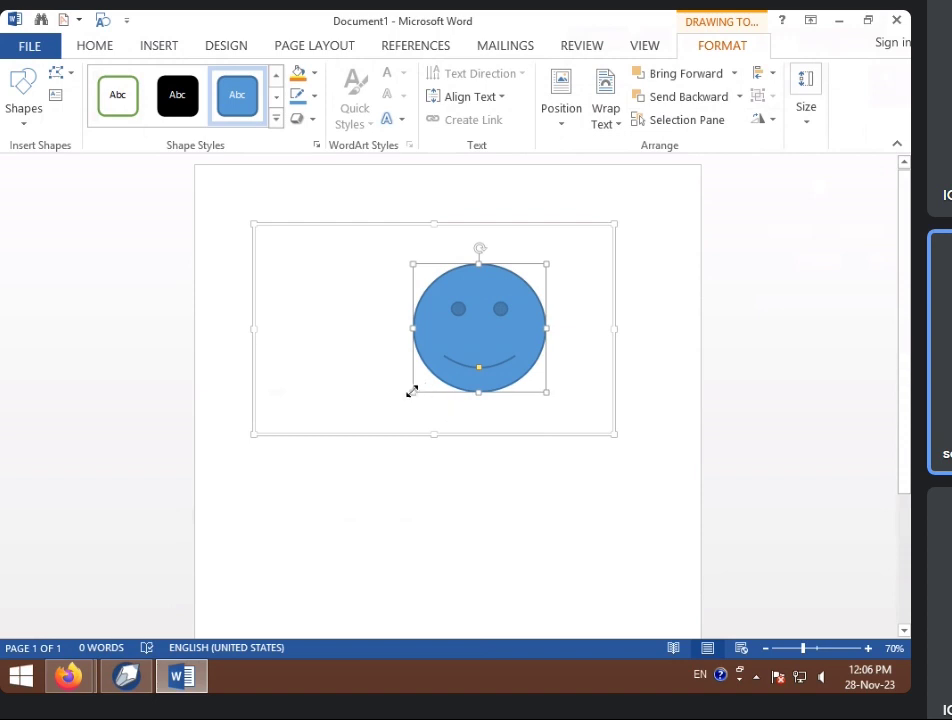
pyautogui.moveTo(412, 392); pyautogui.dragTo(359, 406)
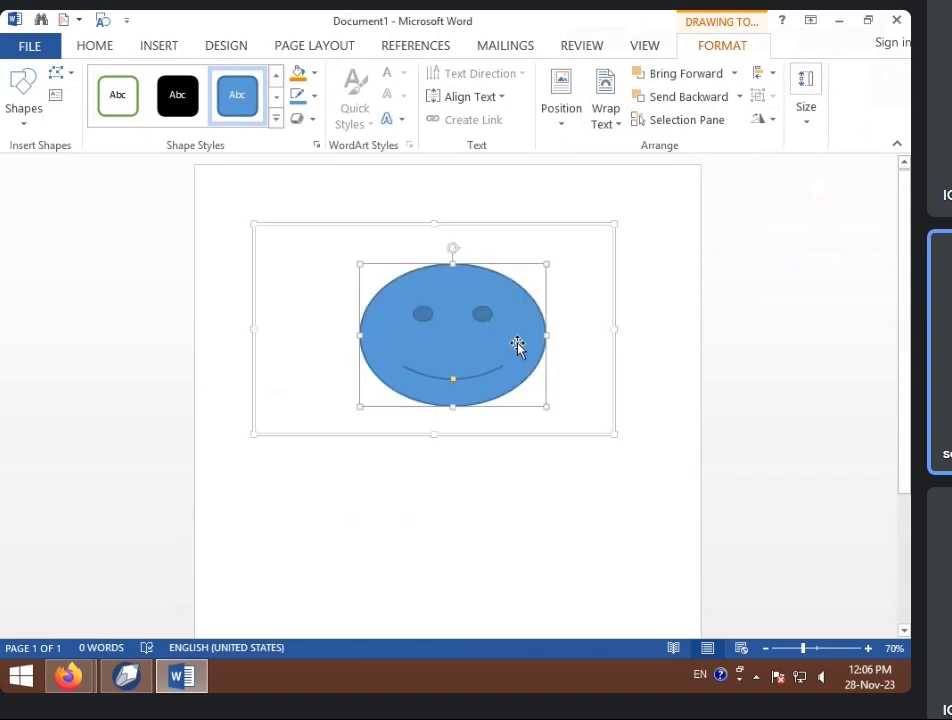
pyautogui.moveTo(548, 332); pyautogui.dragTo(547, 339)
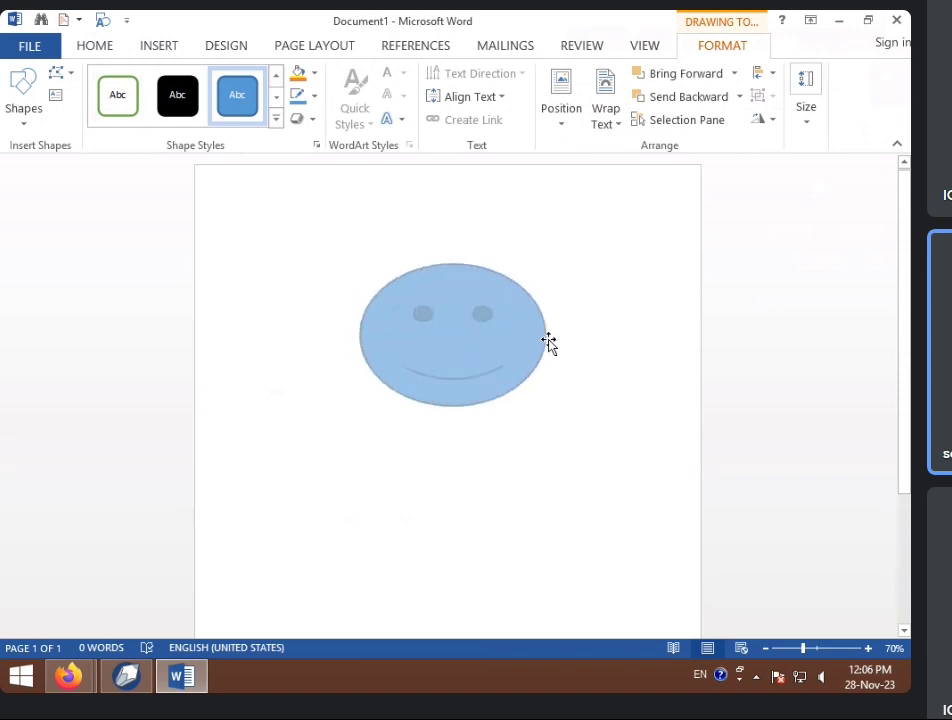
pyautogui.moveTo(547, 339); pyautogui.dragTo(548, 340)
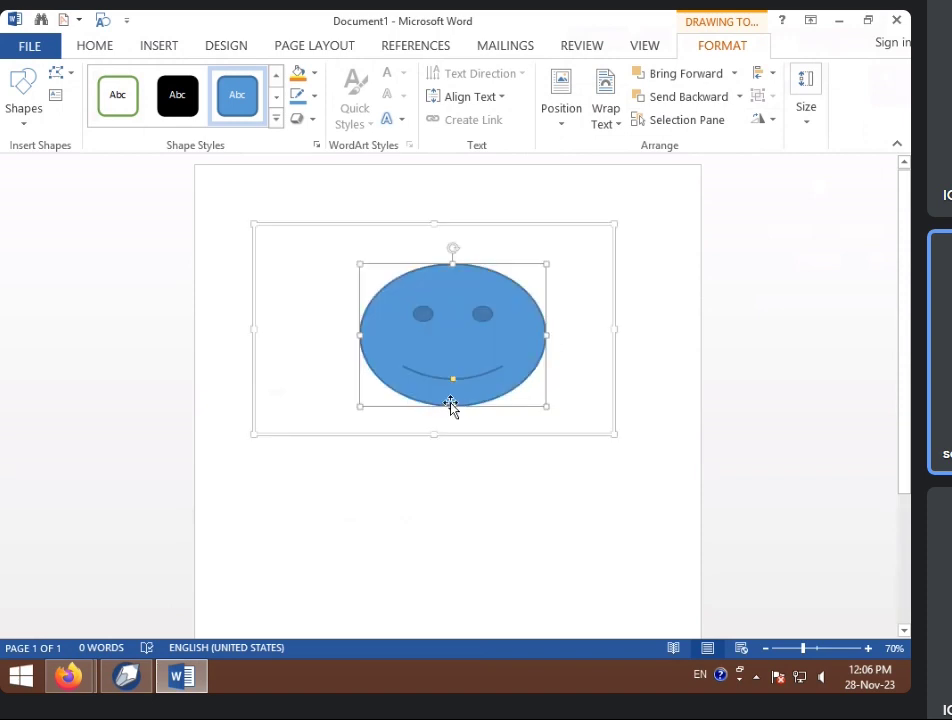
pyautogui.moveTo(450, 403)
pyautogui.mouseDown()
pyautogui.moveTo(447, 450)
pyautogui.moveTo(453, 370)
pyautogui.mouseUp()
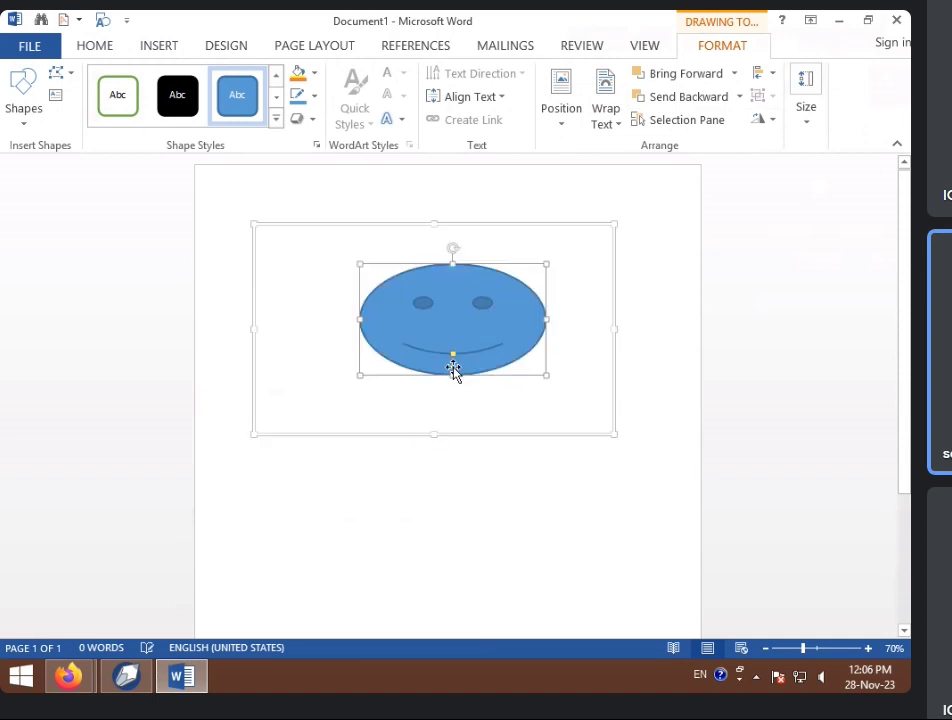
pyautogui.click(493, 228)
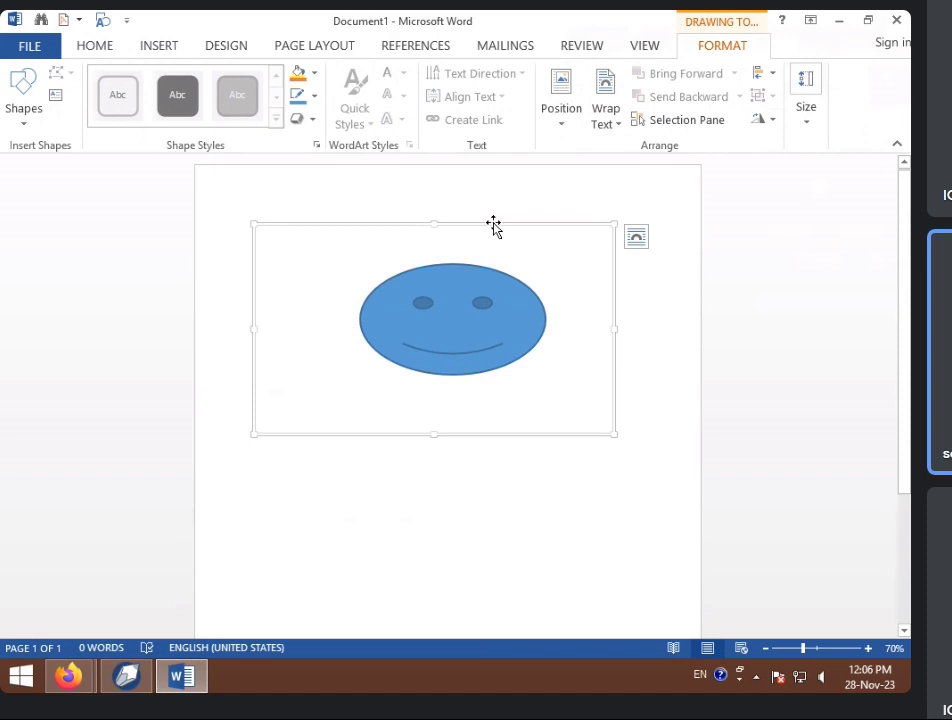
# Delete the drawing canvas with the smiley and open the SmartArt graphic chooser.
pyautogui.press('Delete')
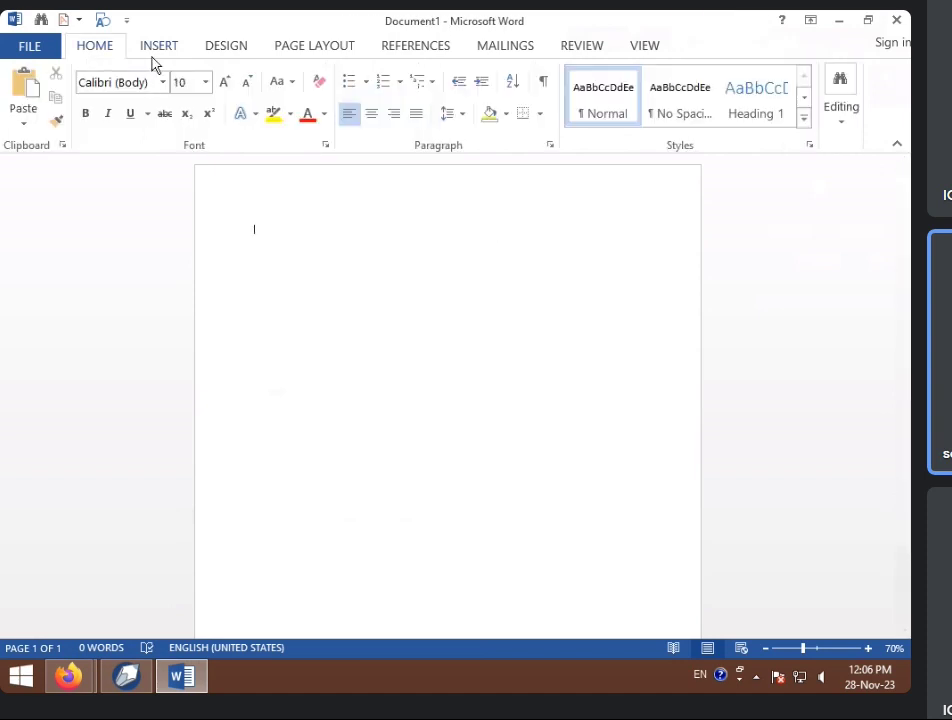
pyautogui.click(153, 52)
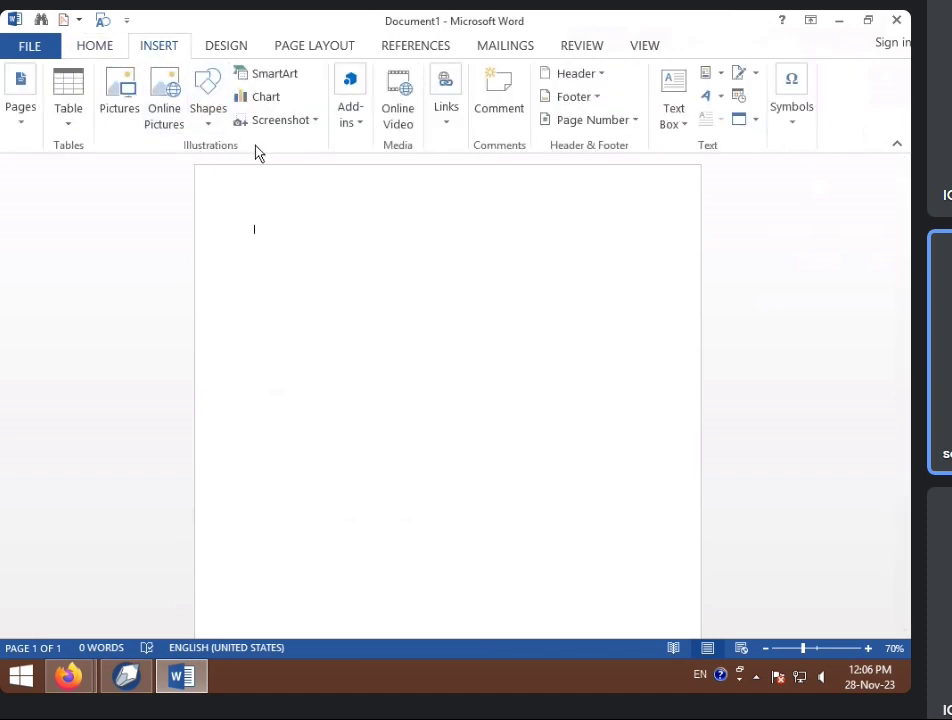
pyautogui.click(279, 87)
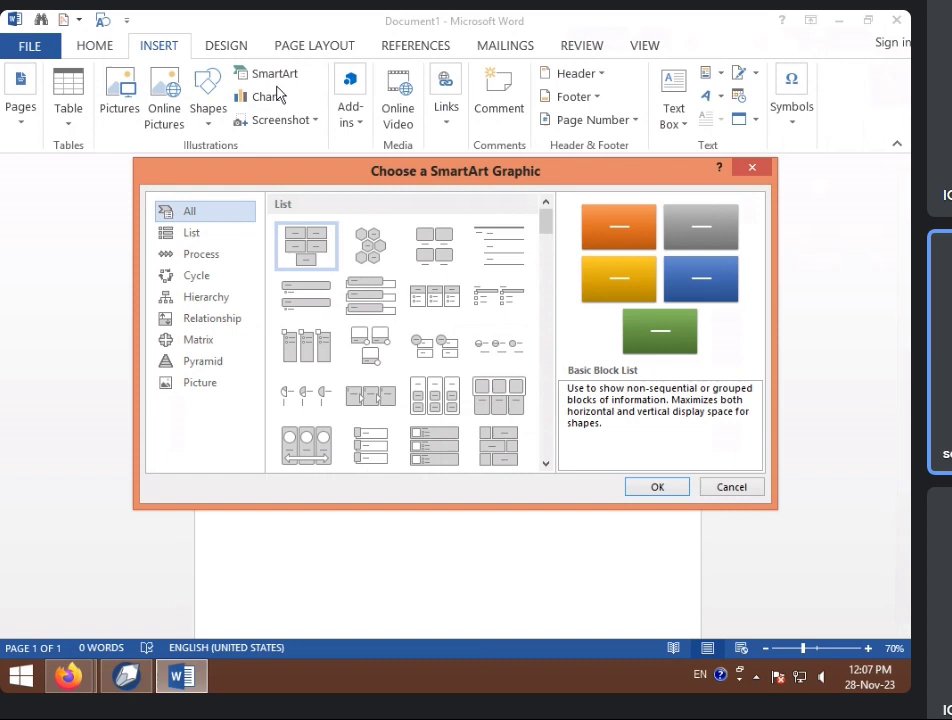
pyautogui.click(750, 168)
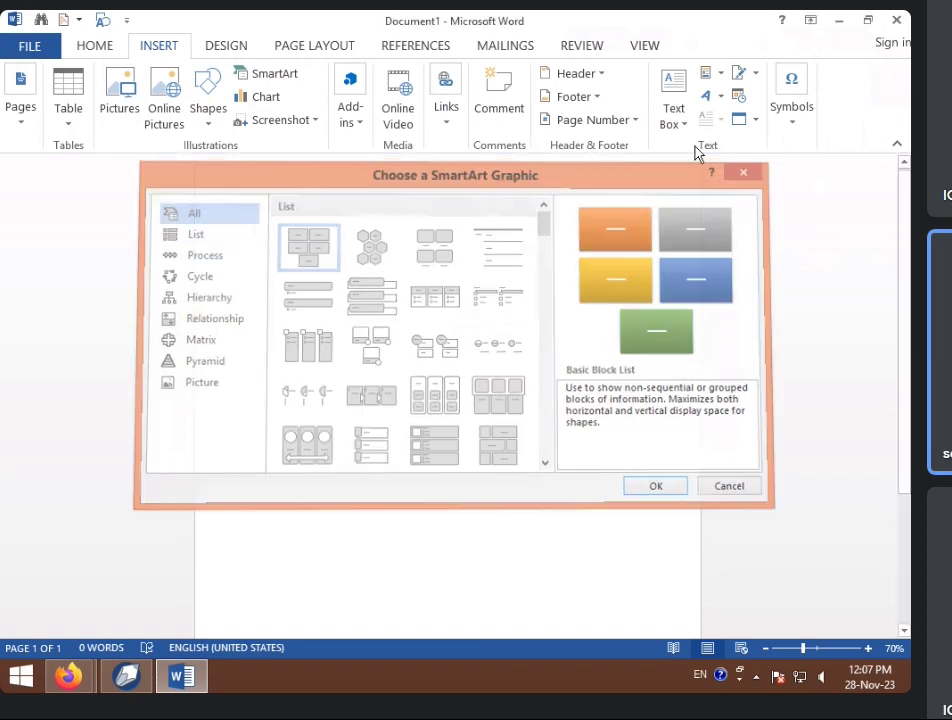
# Browse the List and Process categories and preview the Continuous Arrow Process layout.
pyautogui.click(272, 78)
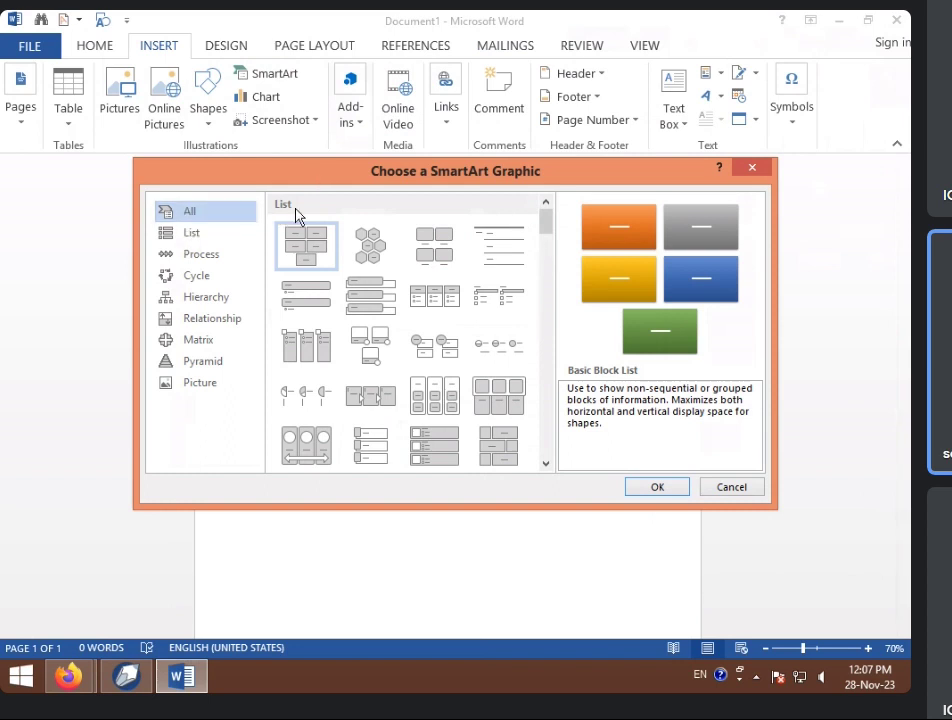
pyautogui.click(181, 235)
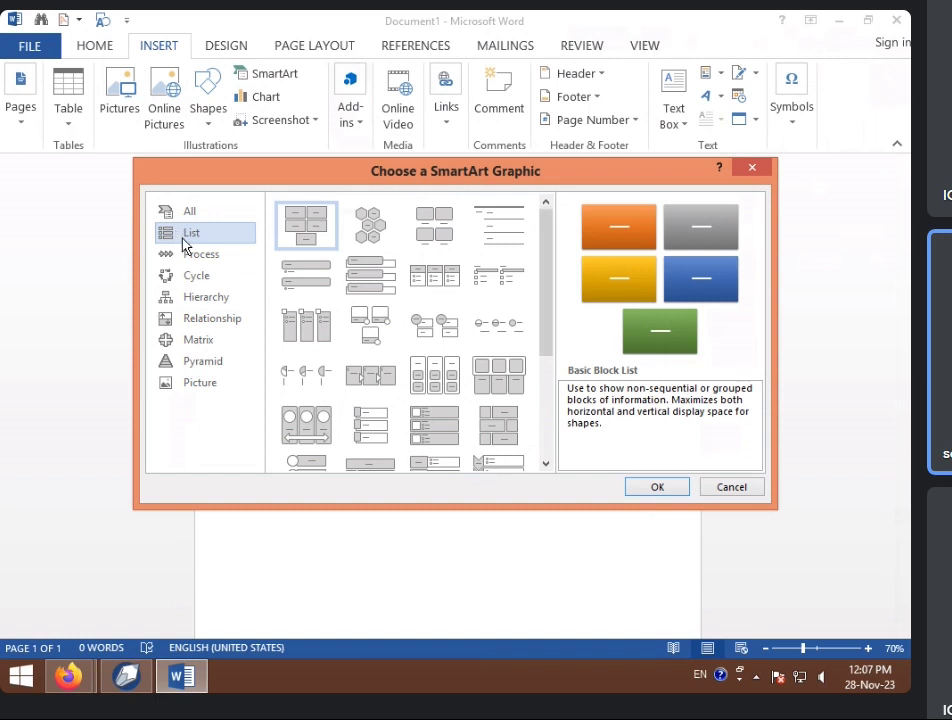
pyautogui.click(192, 257)
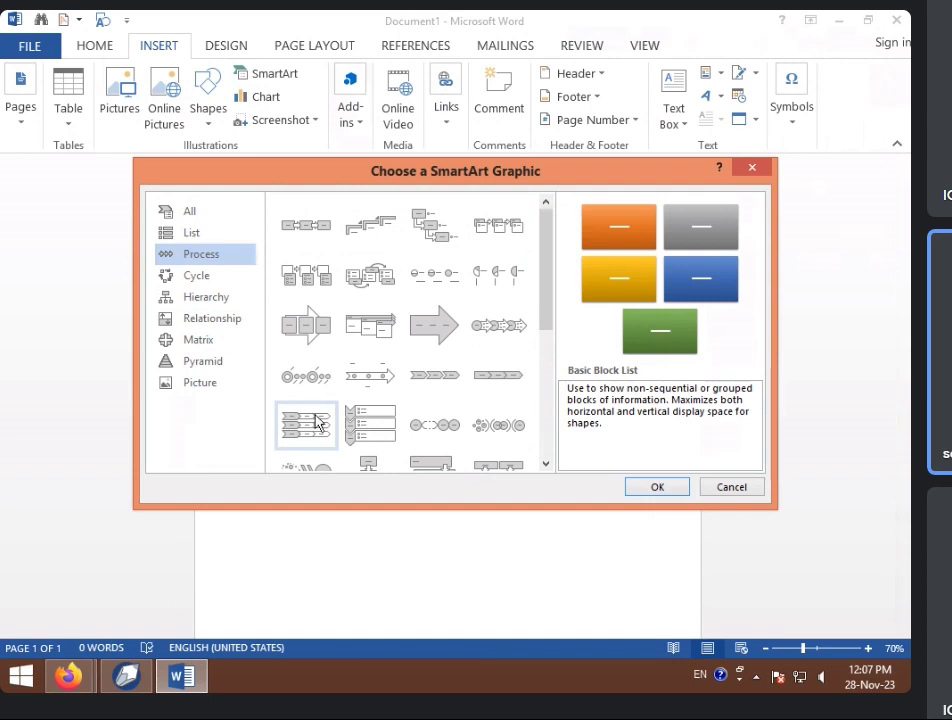
pyautogui.click(434, 230)
pyautogui.click(435, 330)
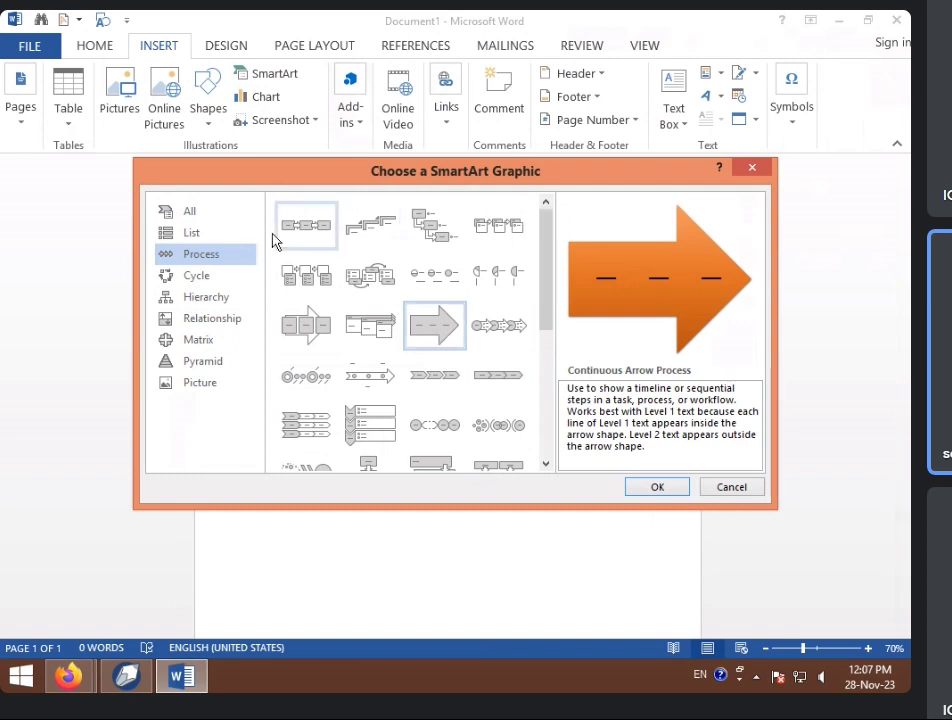
# Preview the Basic Cycle and Continuous Cycle layouts in the Cycle category.
pyautogui.click(166, 277)
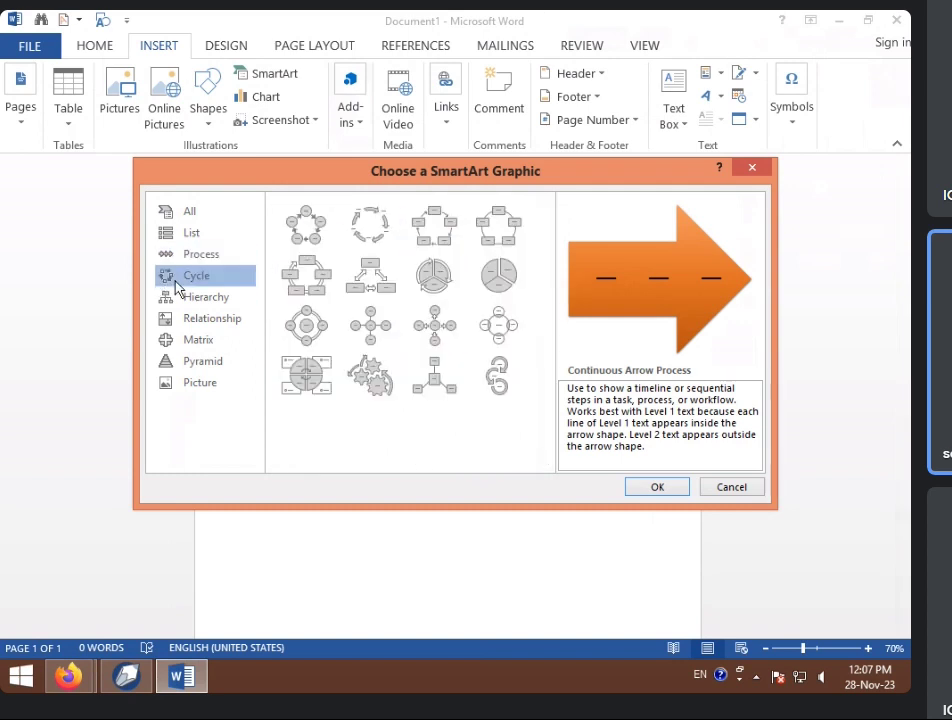
pyautogui.click(297, 249)
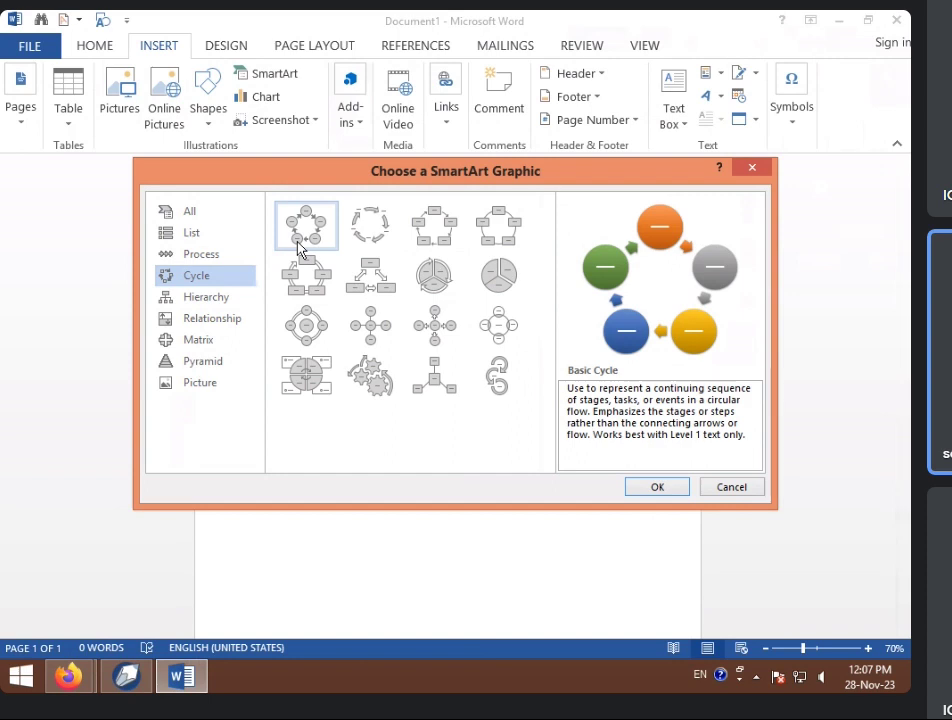
pyautogui.click(292, 287)
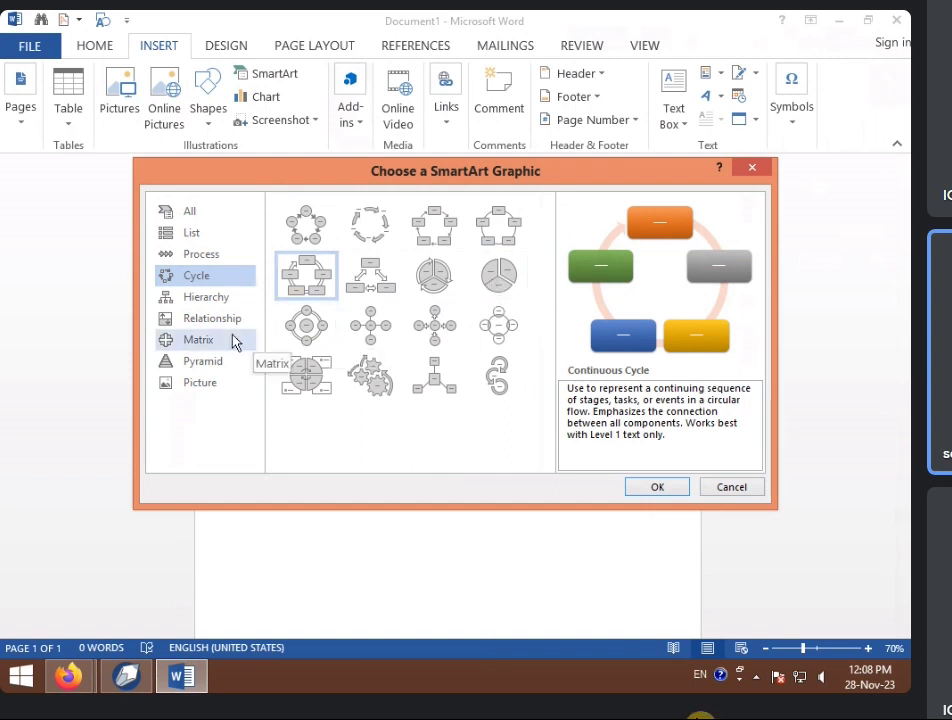
# Browse Relationship, Matrix, Pyramid and Picture layouts, then insert the Hierarchy layout.
pyautogui.click(212, 304)
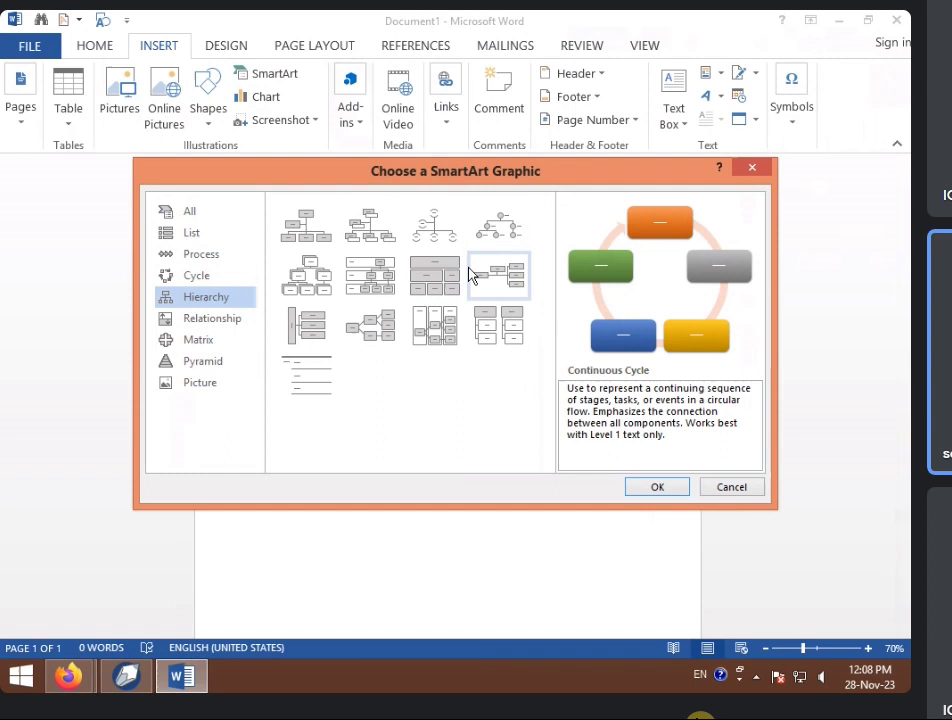
pyautogui.click(330, 284)
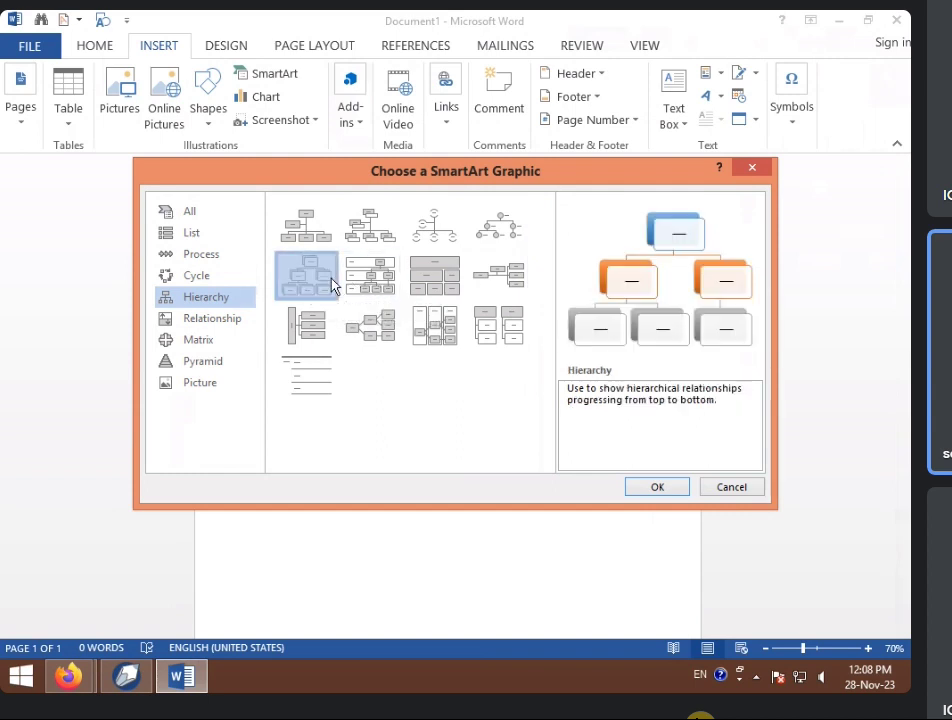
pyautogui.click(215, 320)
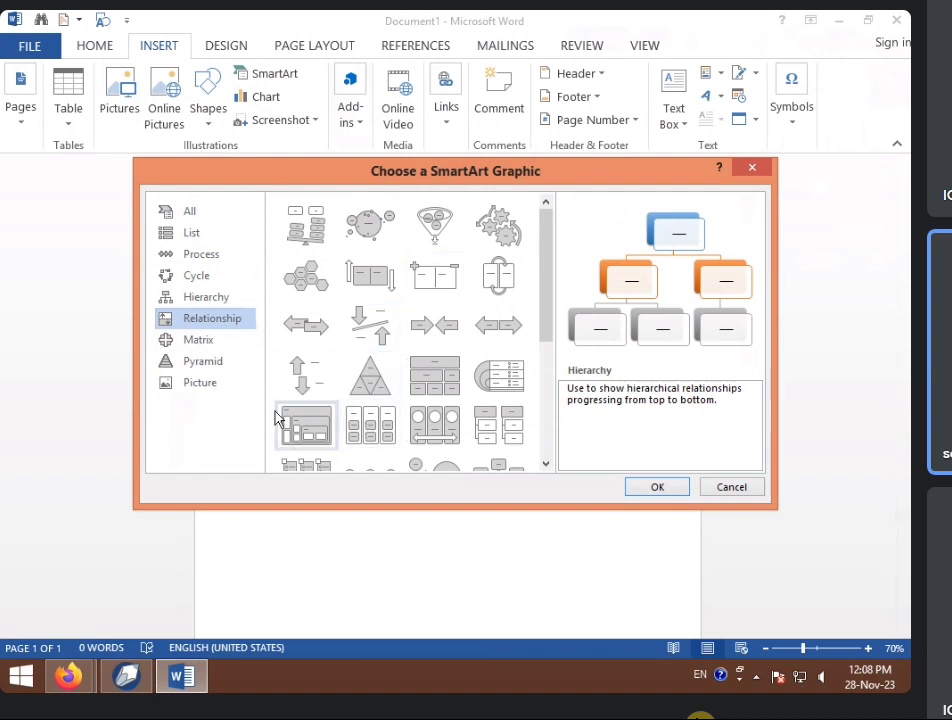
pyautogui.click(200, 341)
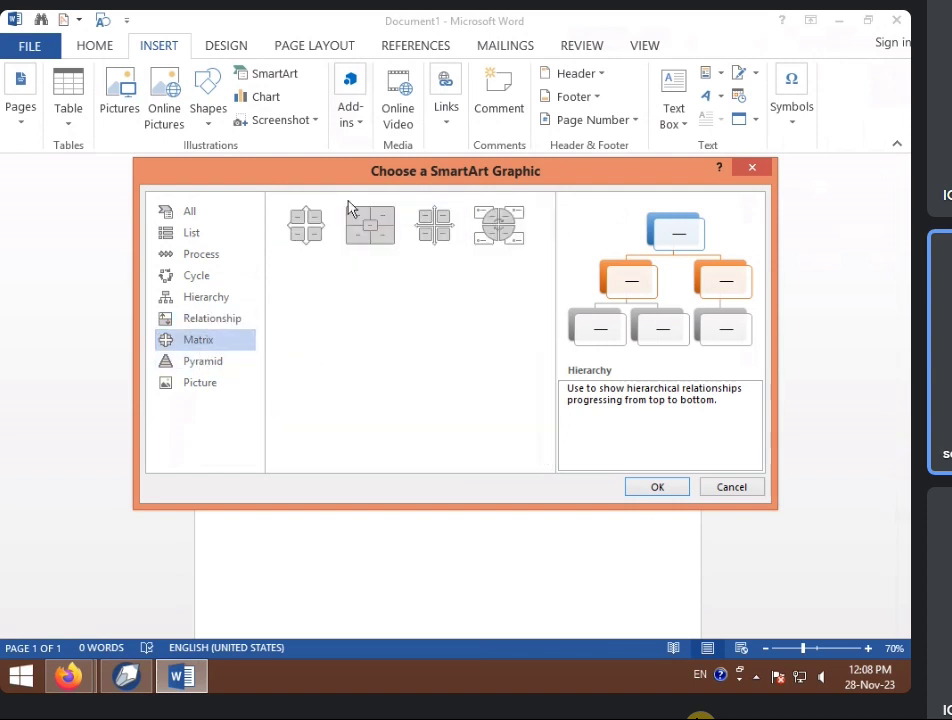
pyautogui.click(203, 362)
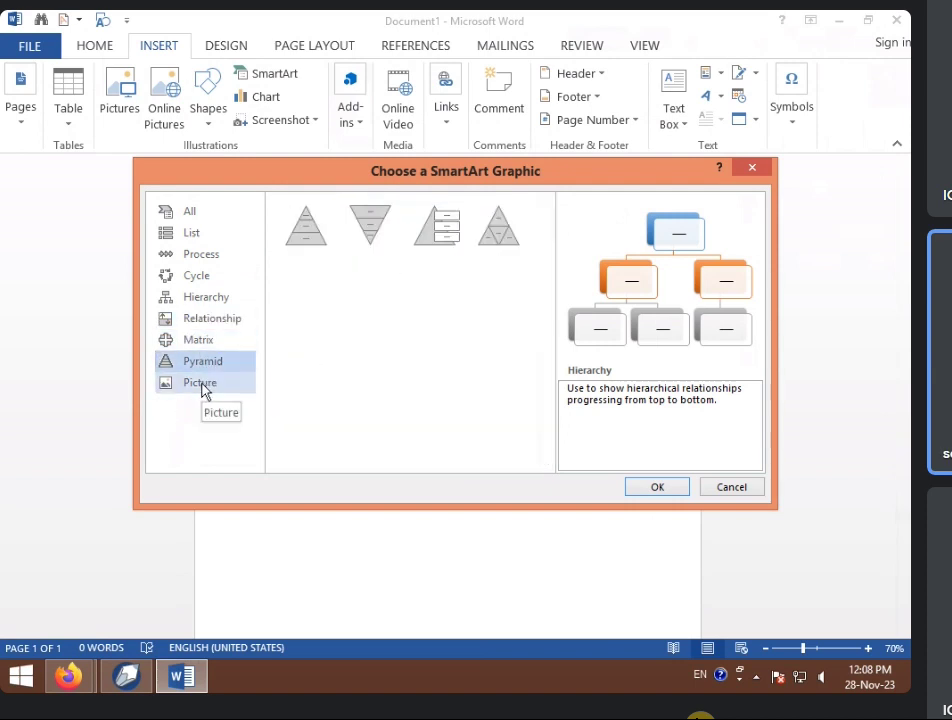
pyautogui.click(201, 384)
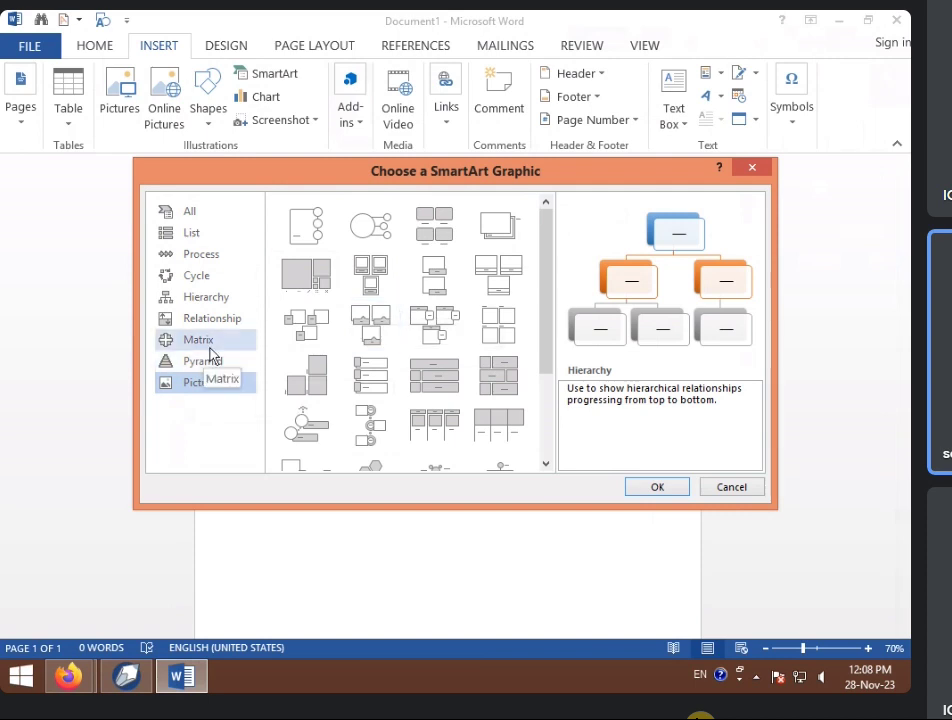
pyautogui.click(210, 298)
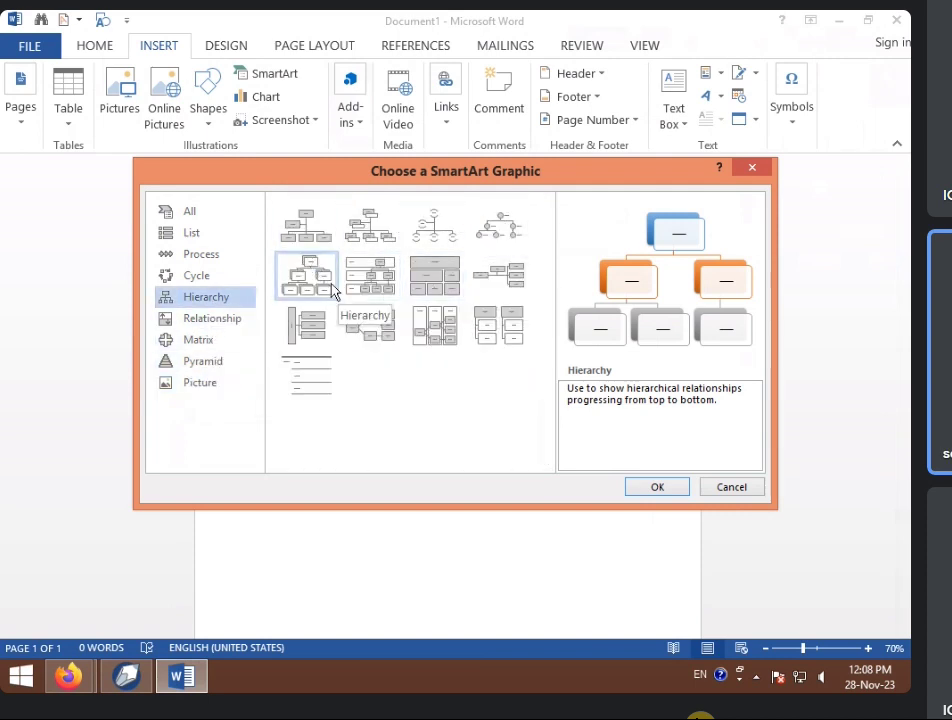
pyautogui.click(655, 489)
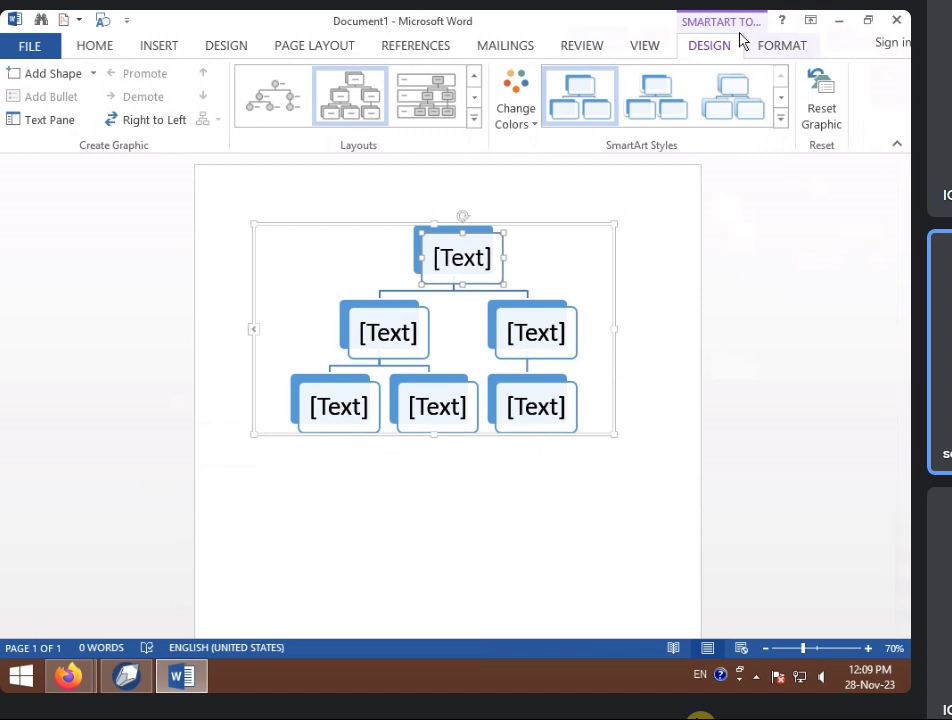
pyautogui.click(577, 438)
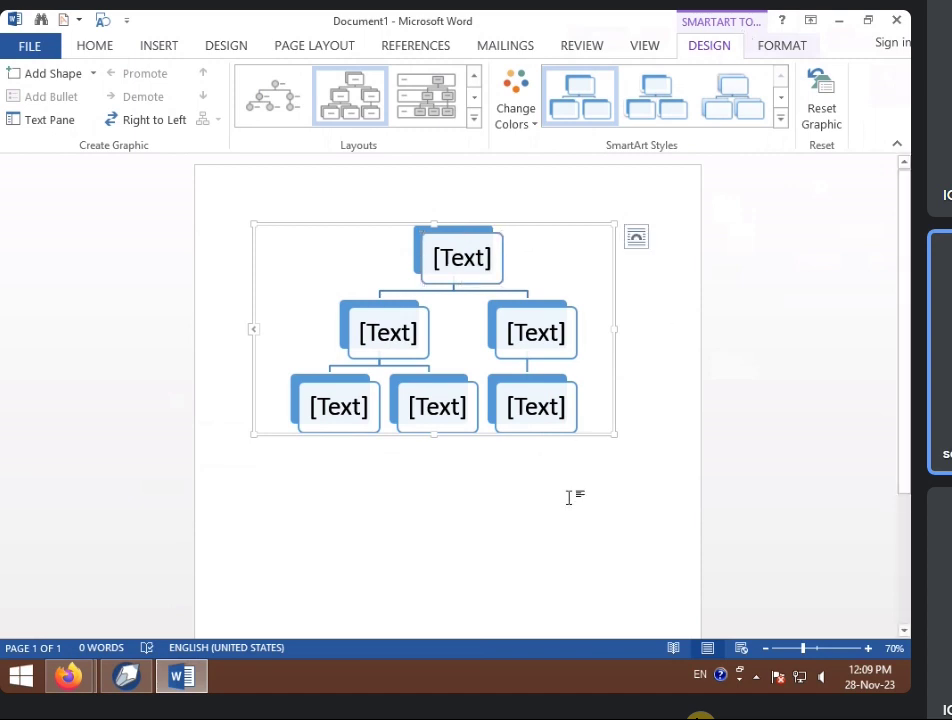
pyautogui.click(446, 580)
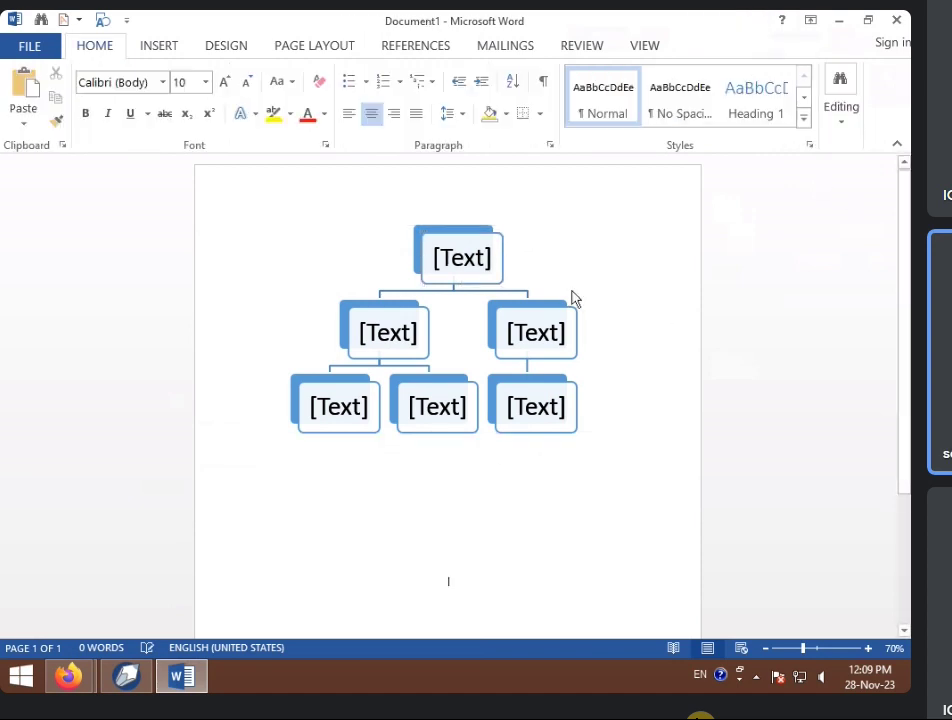
pyautogui.click(535, 280)
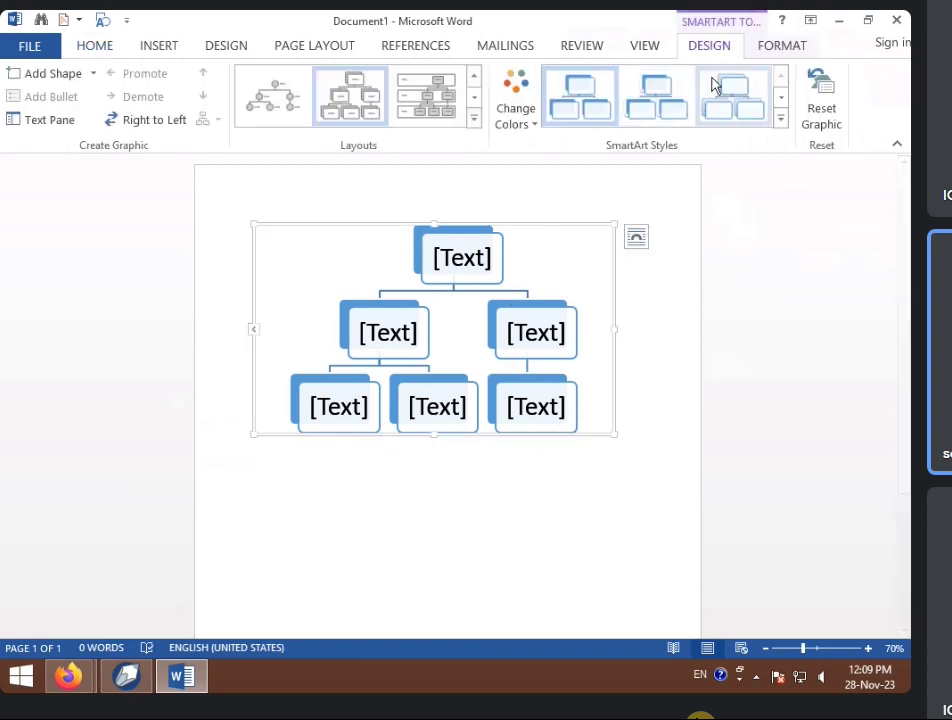
# Type COMPUTER in the top box, HARDWARE in the left and SOFTWARE in the right box.
pyautogui.click(460, 258)
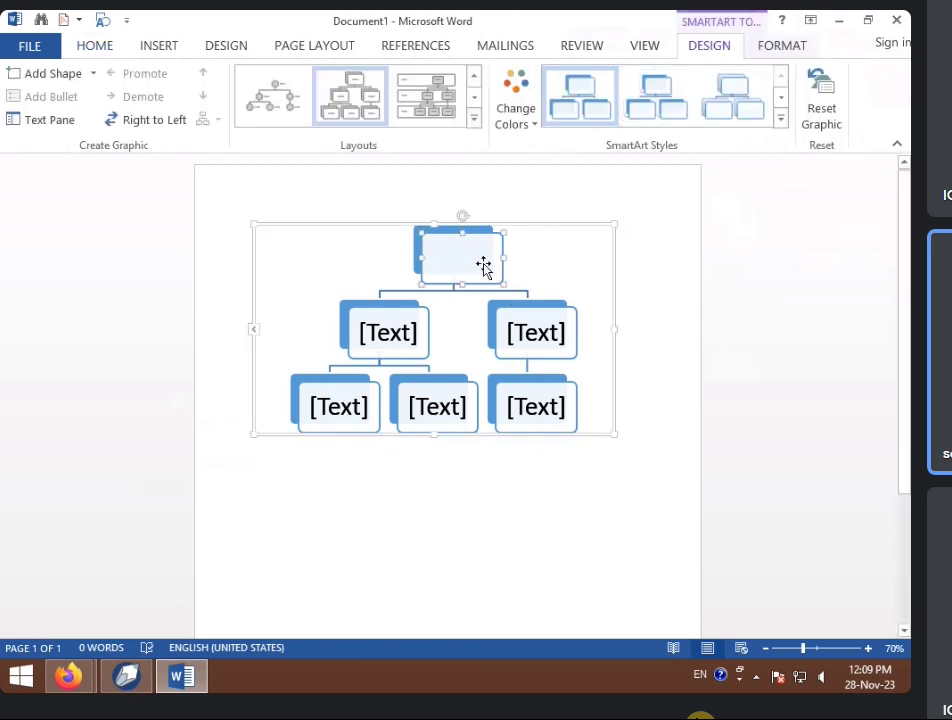
pyautogui.write('COMPUTER')
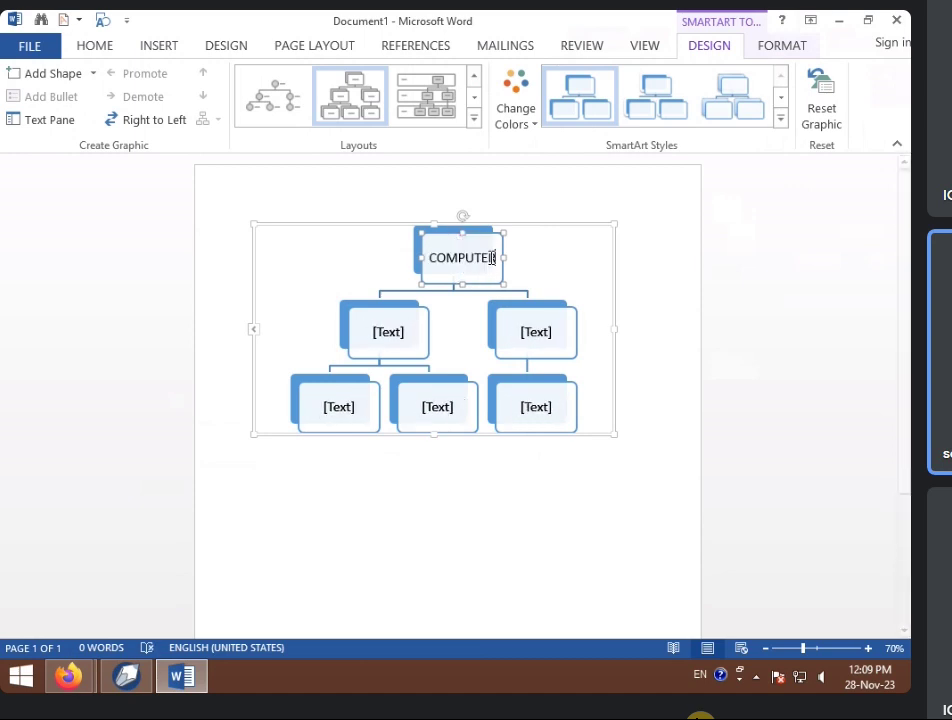
pyautogui.click(390, 335)
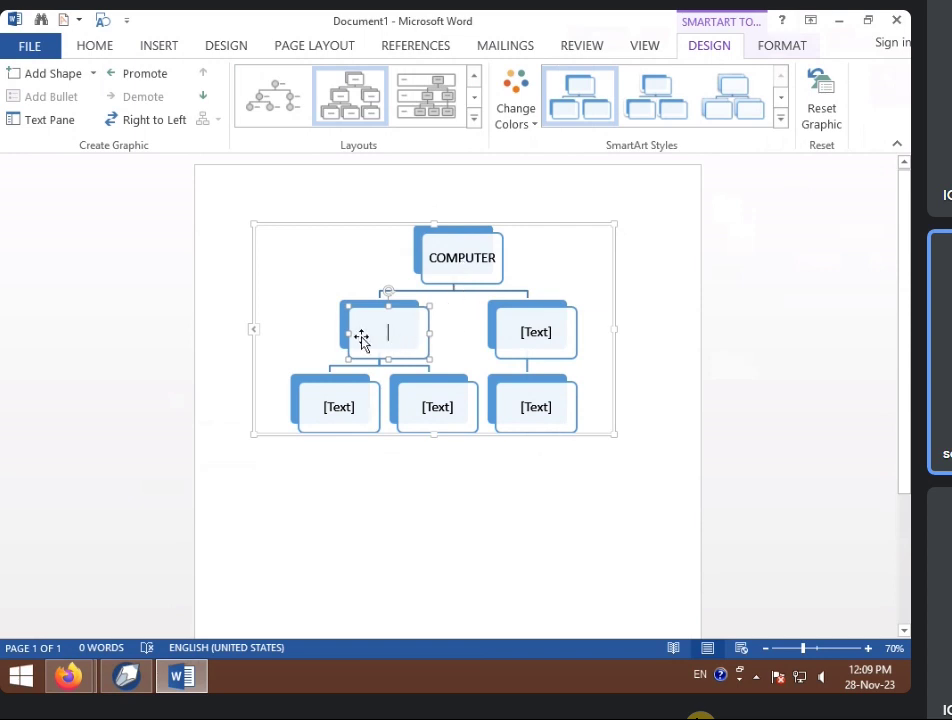
pyautogui.click(540, 336)
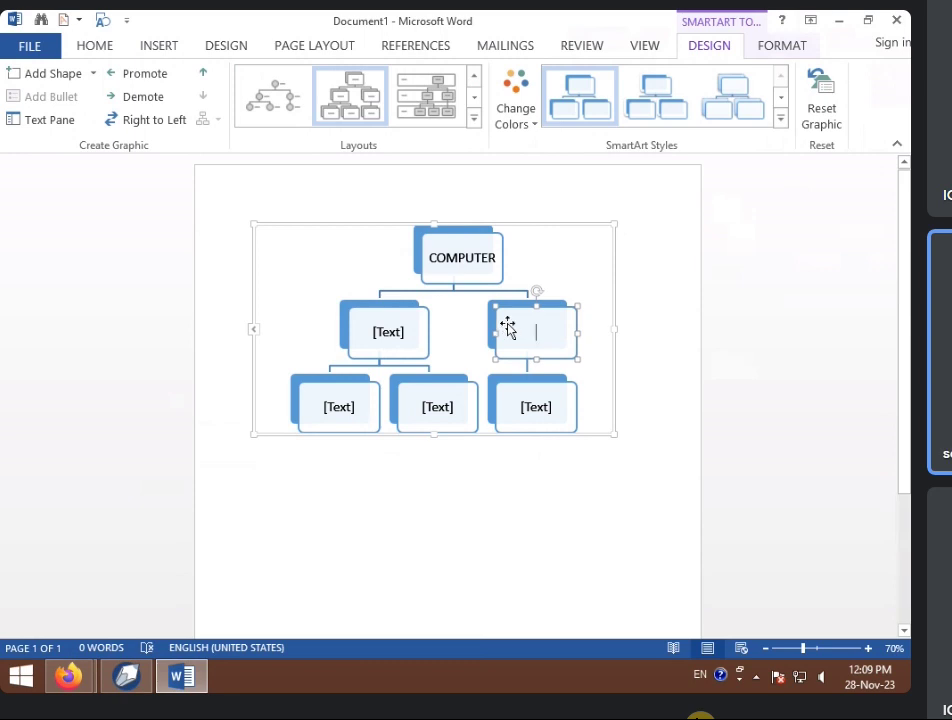
pyautogui.click(391, 336)
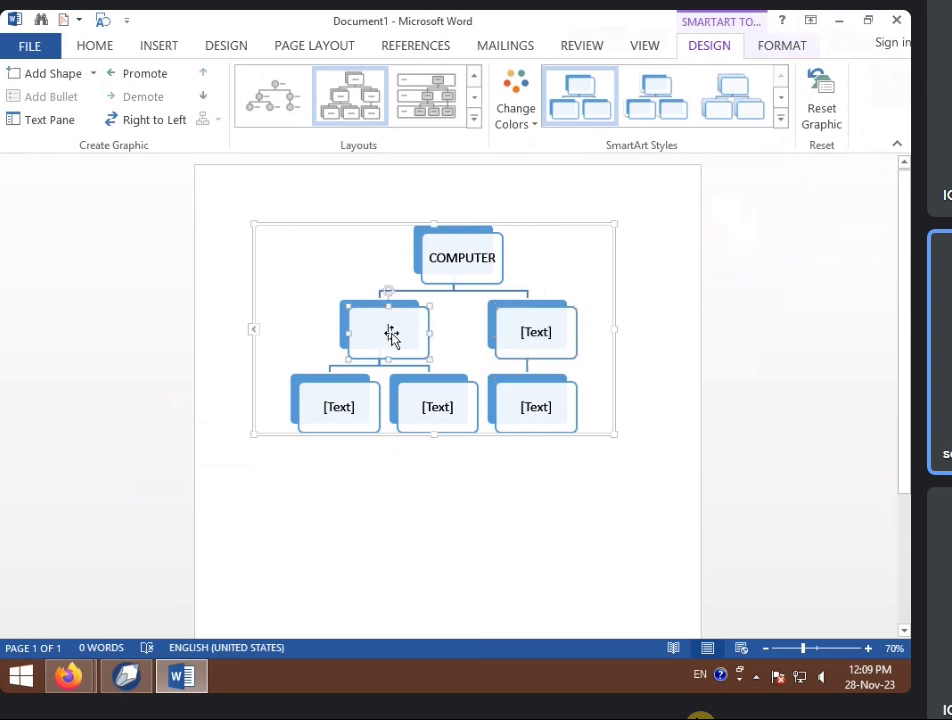
pyautogui.write('HARDWARE')
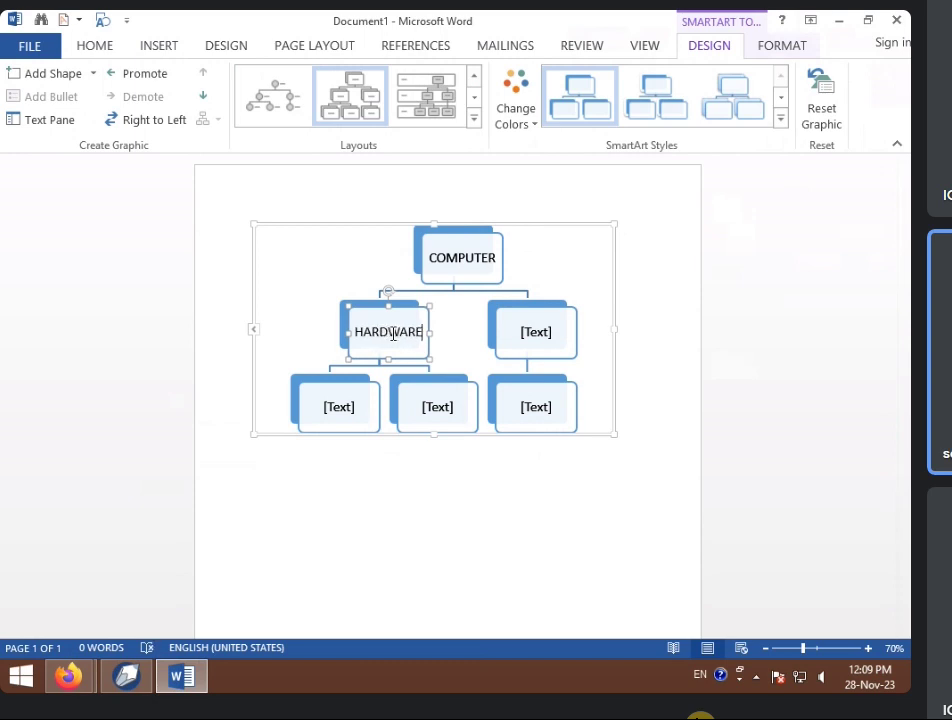
pyautogui.click(533, 338)
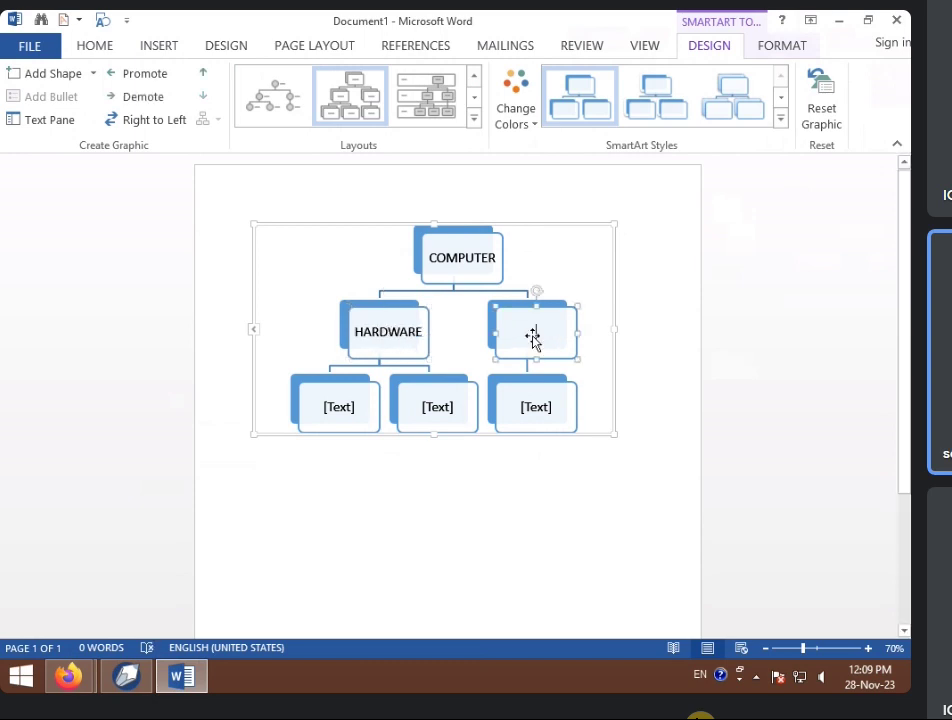
pyautogui.write('soFTWARE')
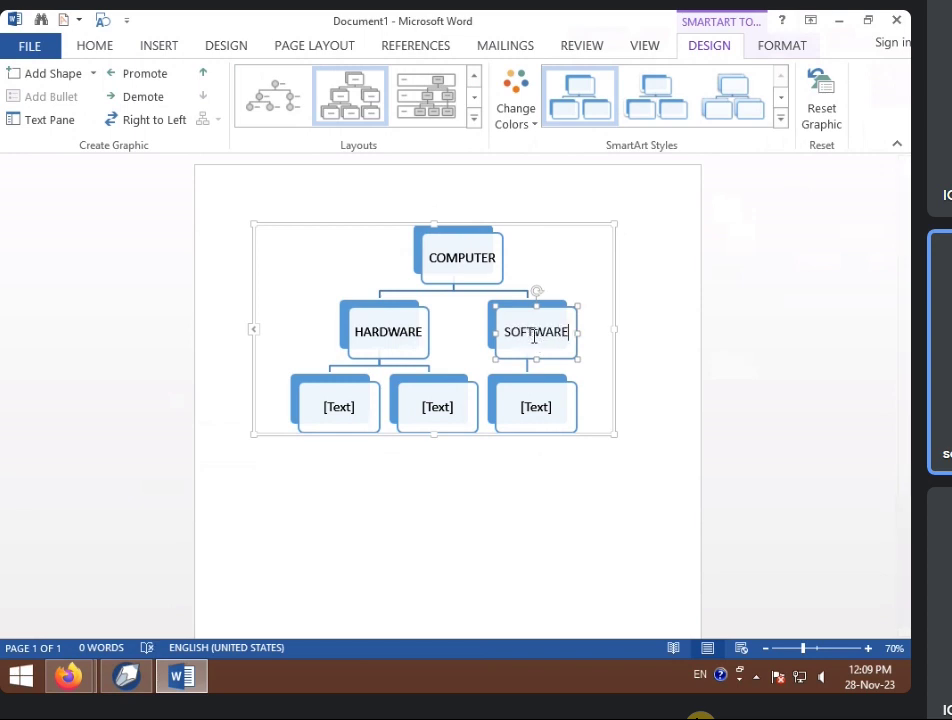
pyautogui.click(346, 416)
pyautogui.click(434, 406)
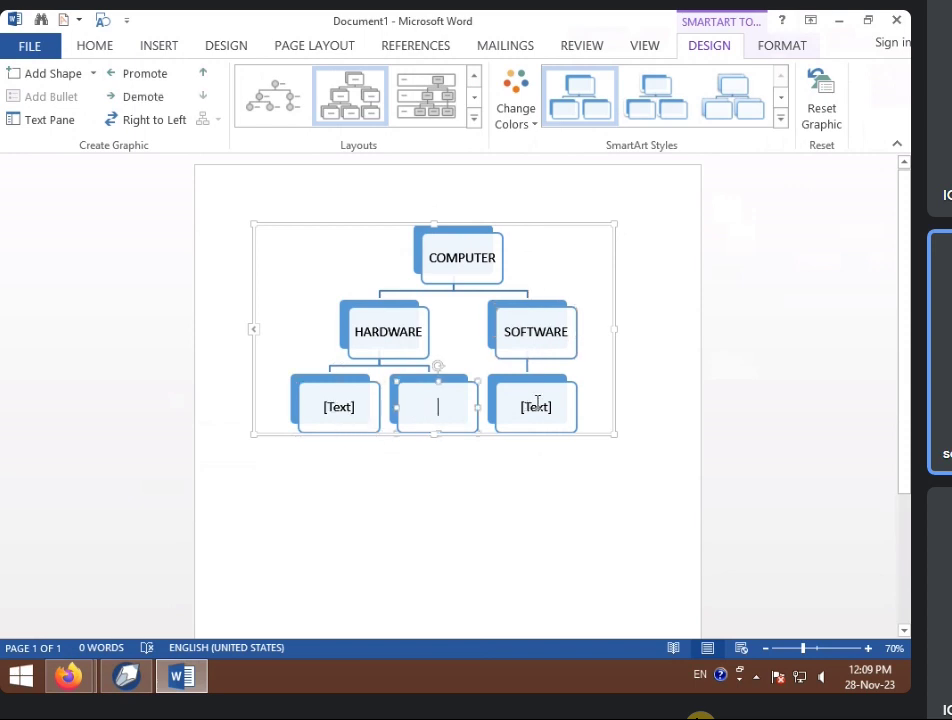
# Select the bottom-row boxes and glance at the SmartArt Format and Design tabs.
pyautogui.click(537, 402)
pyautogui.click(340, 406)
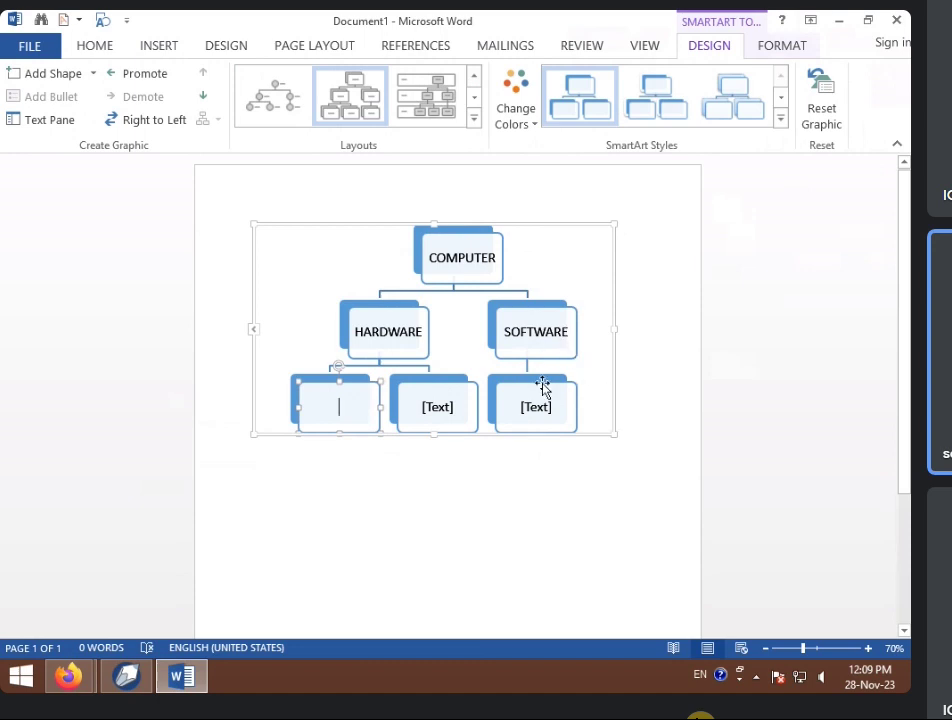
pyautogui.click(504, 410)
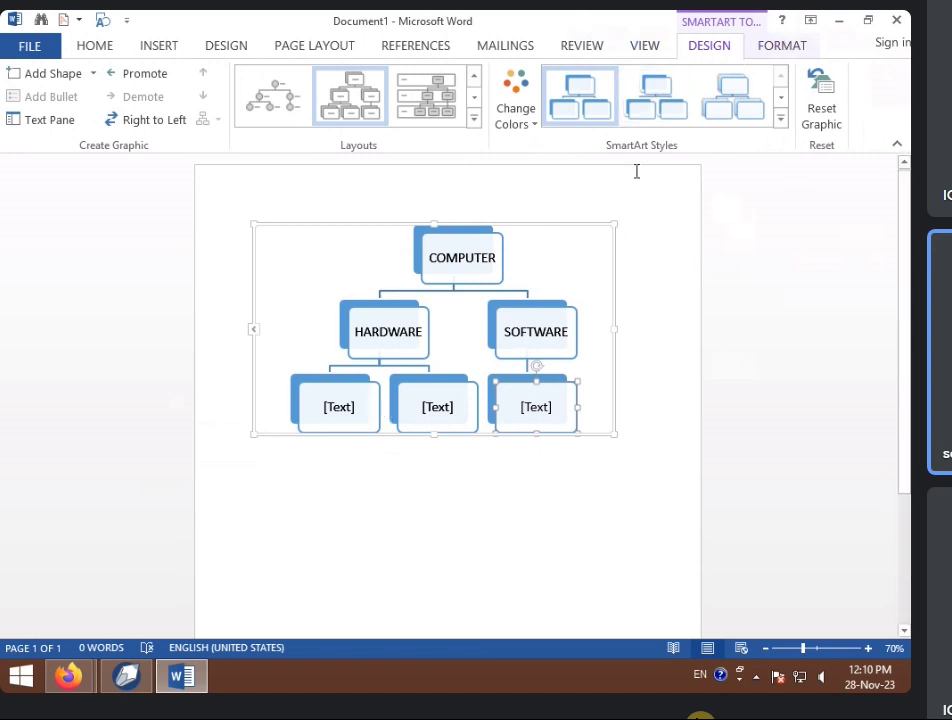
pyautogui.click(778, 50)
pyautogui.click(697, 52)
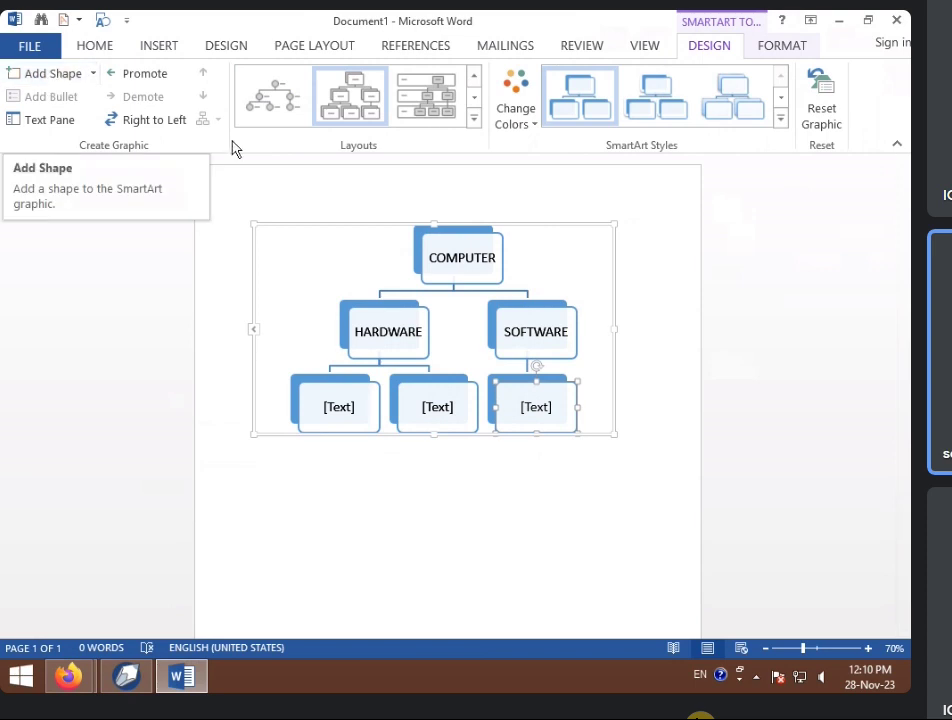
# Type KEYBOAD in the bottom-left box, then delete and restore that box with Ctrl+Z.
pyautogui.click(345, 409)
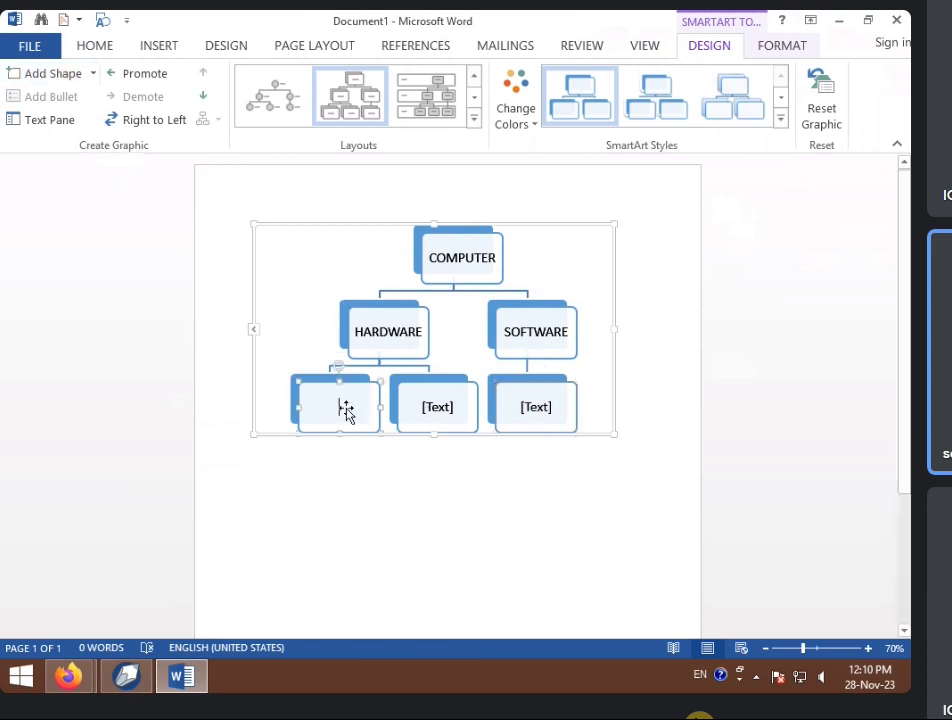
pyautogui.write('KEYBOAD')
pyautogui.click(340, 405)
pyautogui.press('Delete')
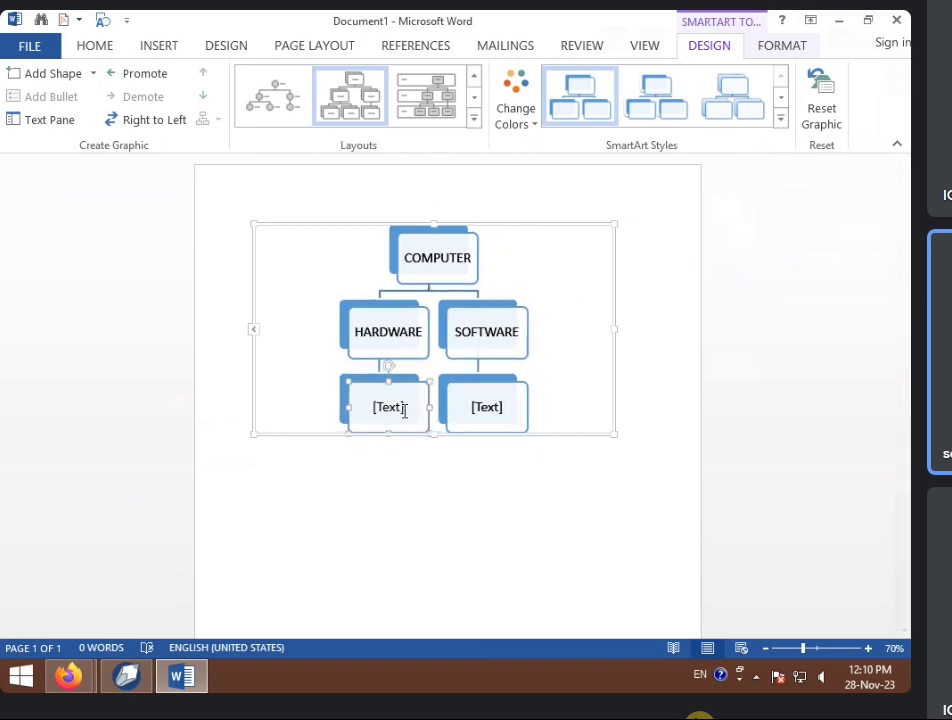
pyautogui.hotkey('ctrl', 'z')
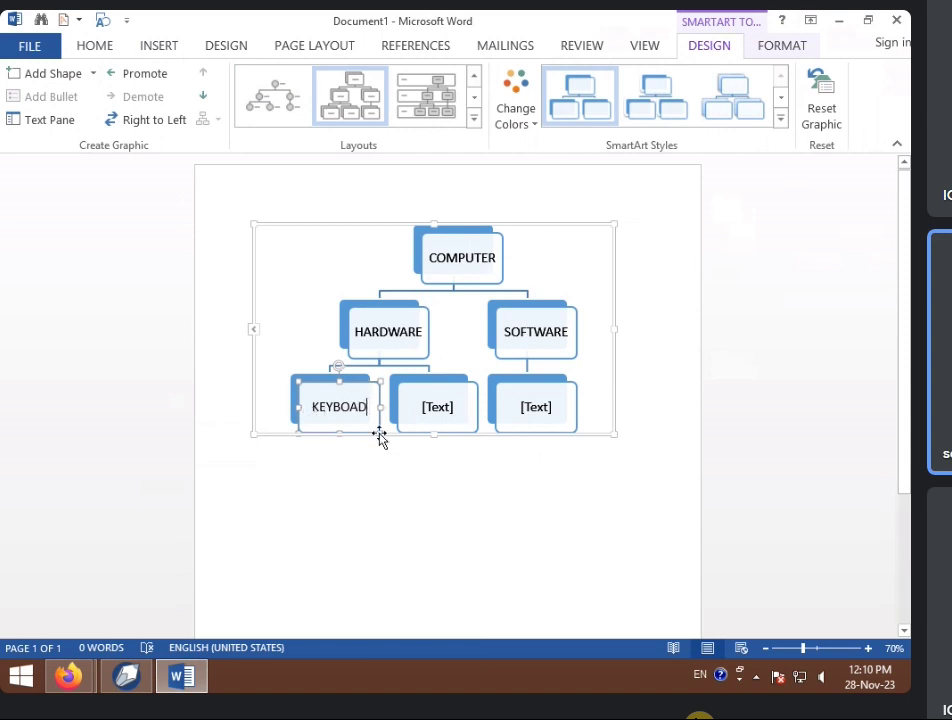
# Correct KEYBOAD to KEYBORD, then add MOUSE and MONITOR boxes under HARDWARE.
pyautogui.press('BackSpace')
pyautogui.press('BackSpace')
pyautogui.press('BackSpace')
pyautogui.press('BackSpace')
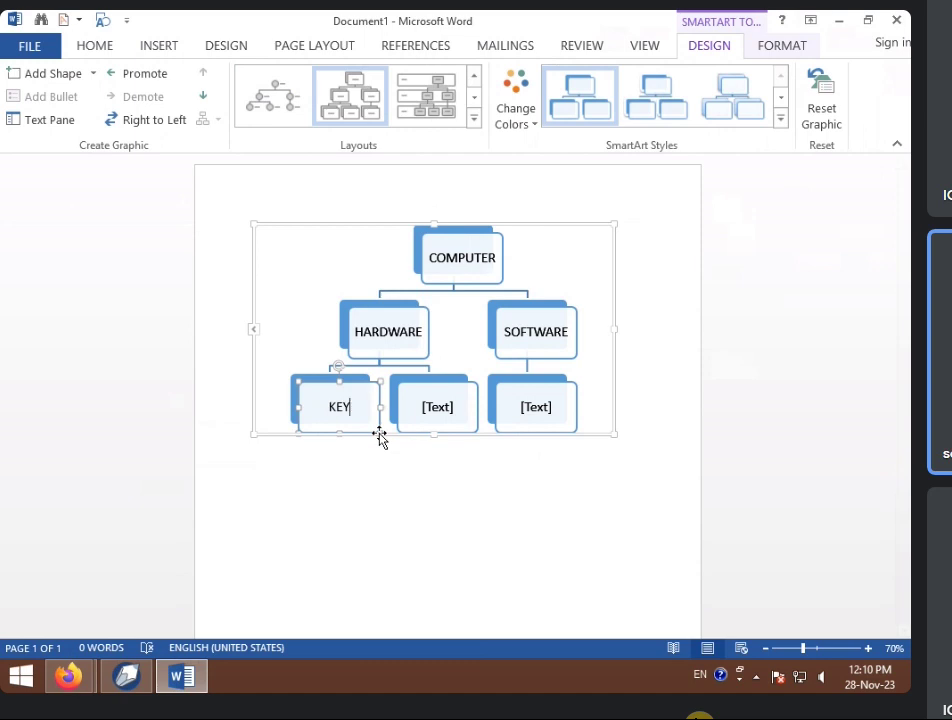
pyautogui.write('BORD')
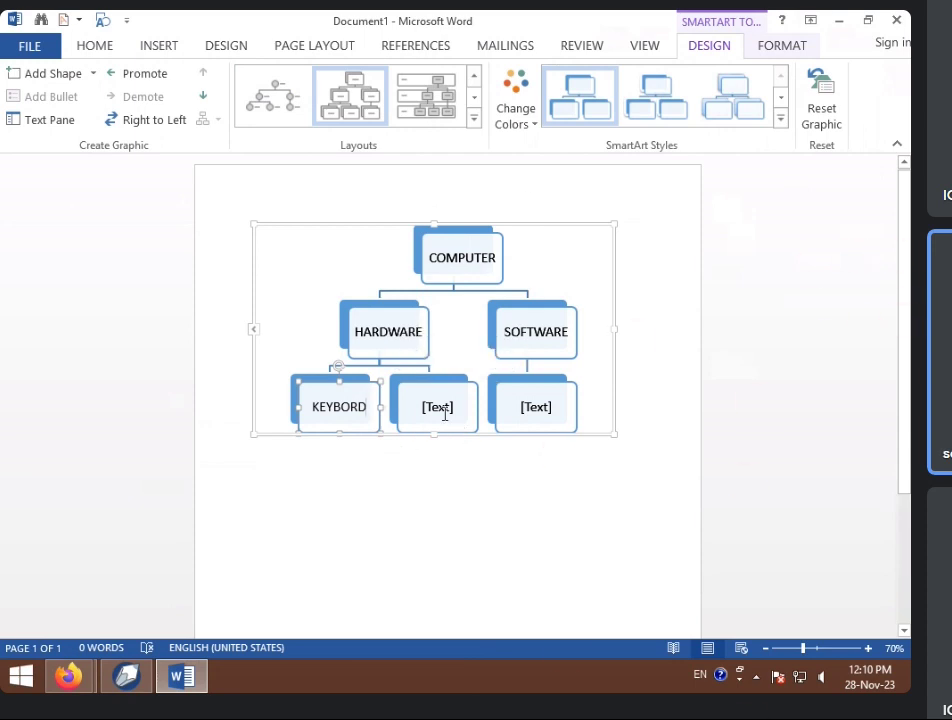
pyautogui.click(447, 408)
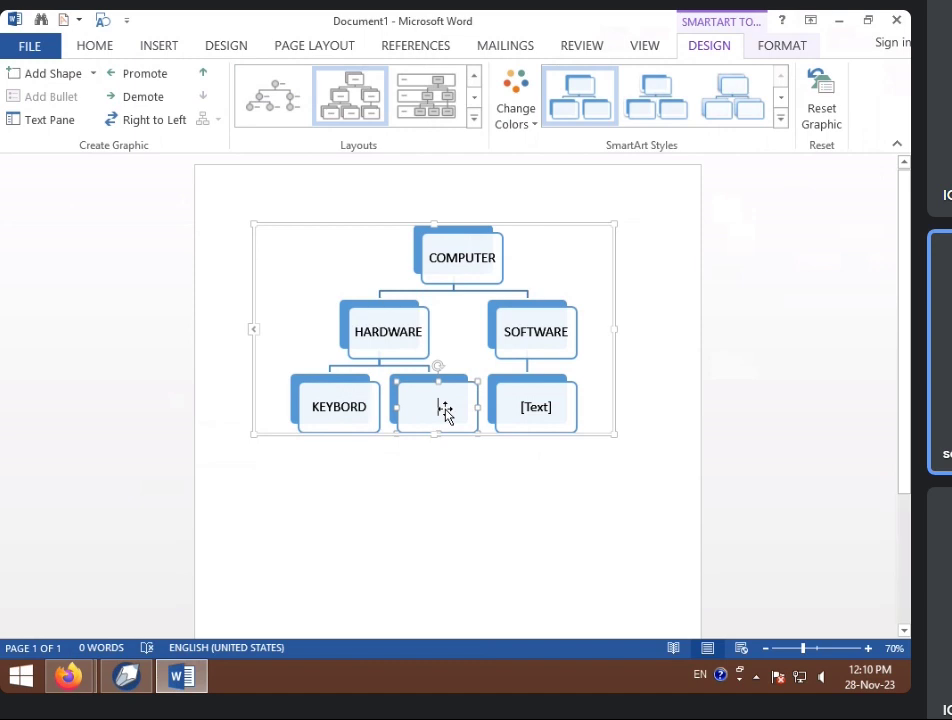
pyautogui.write('MOUSE')
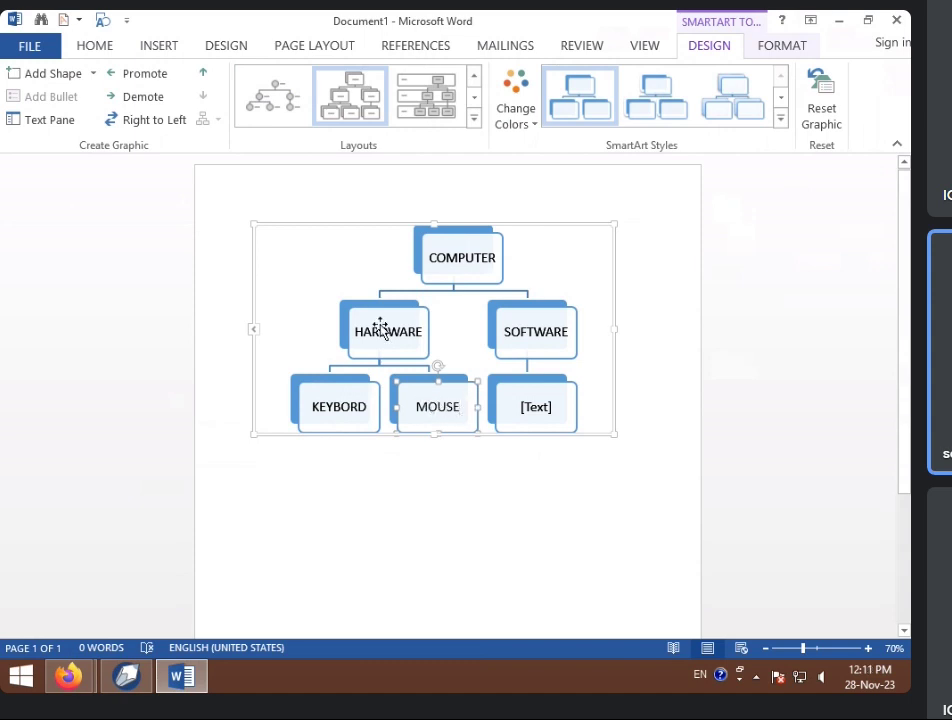
pyautogui.click(68, 76)
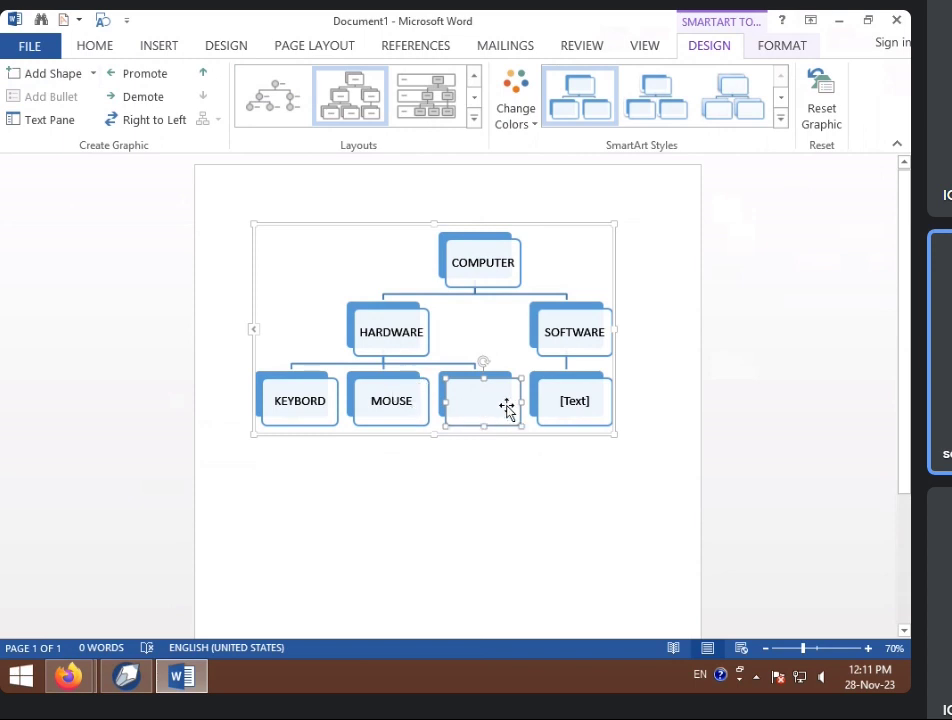
pyautogui.write('MONITOR')
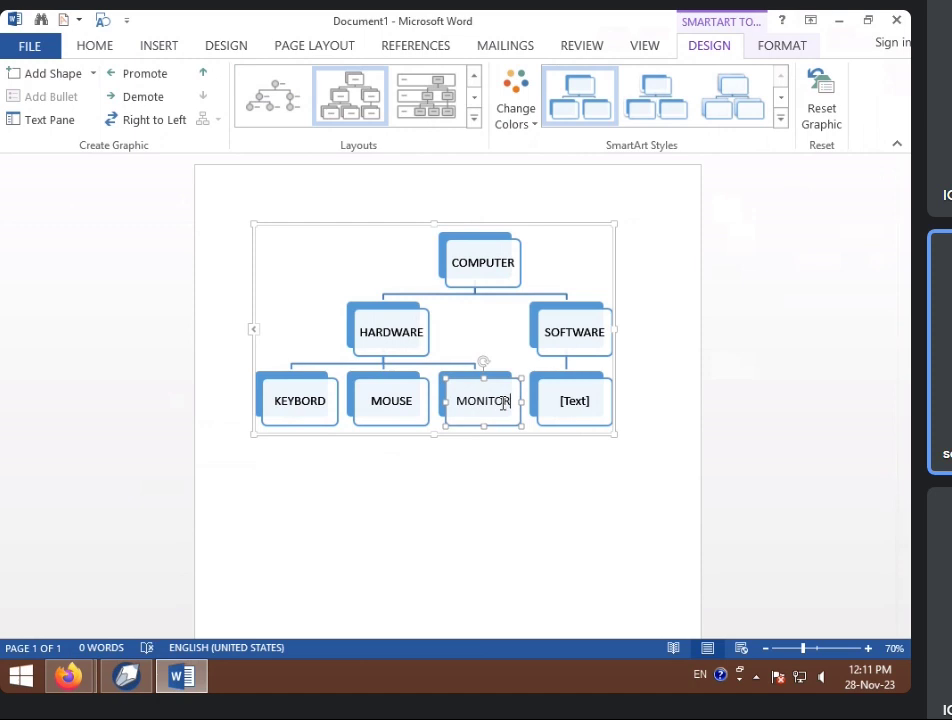
# Add MS WORD and EXCEL boxes under SOFTWARE.
pyautogui.click(585, 410)
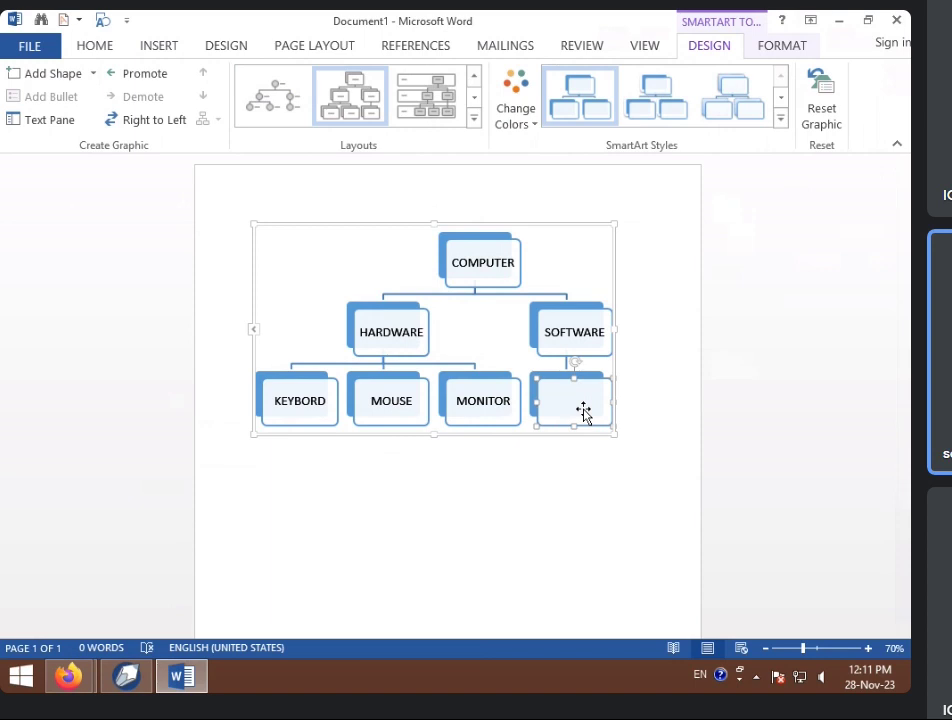
pyautogui.write('MS WORD')
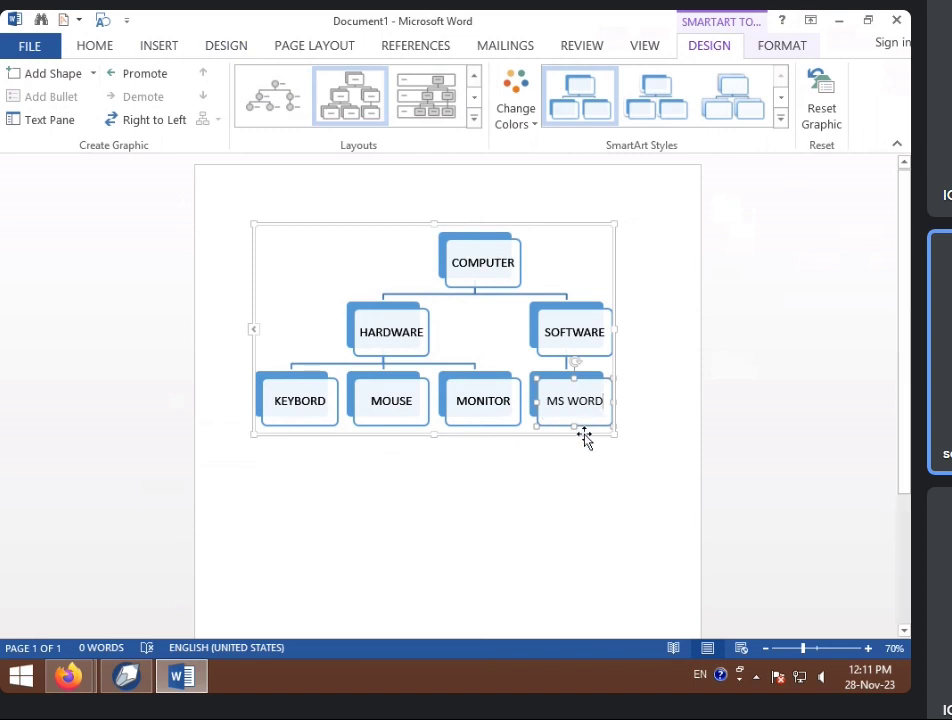
pyautogui.click(50, 76)
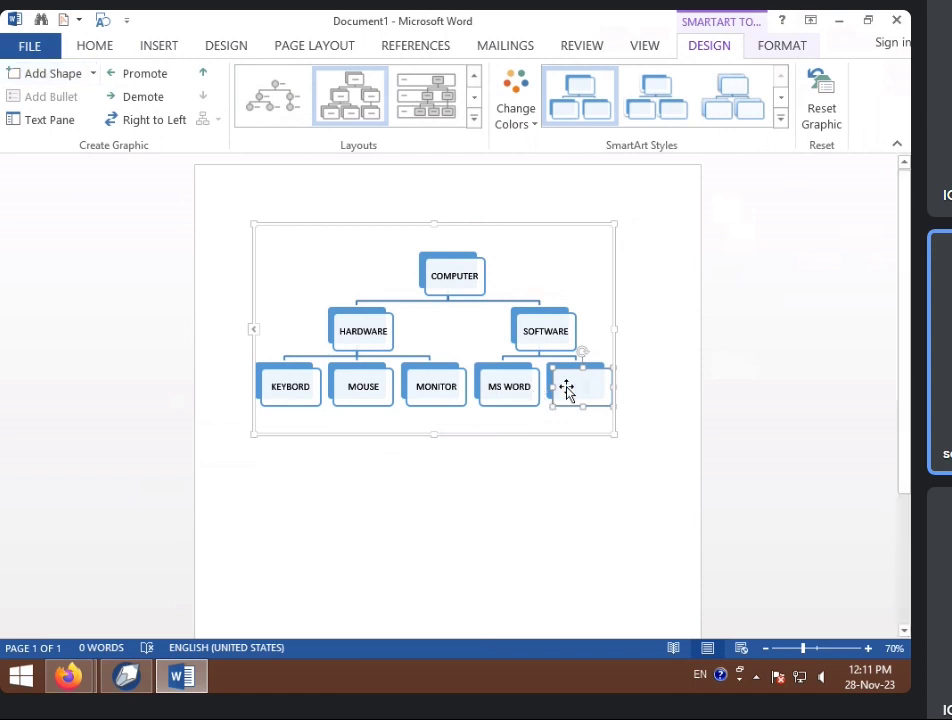
pyautogui.write('EXCEL')
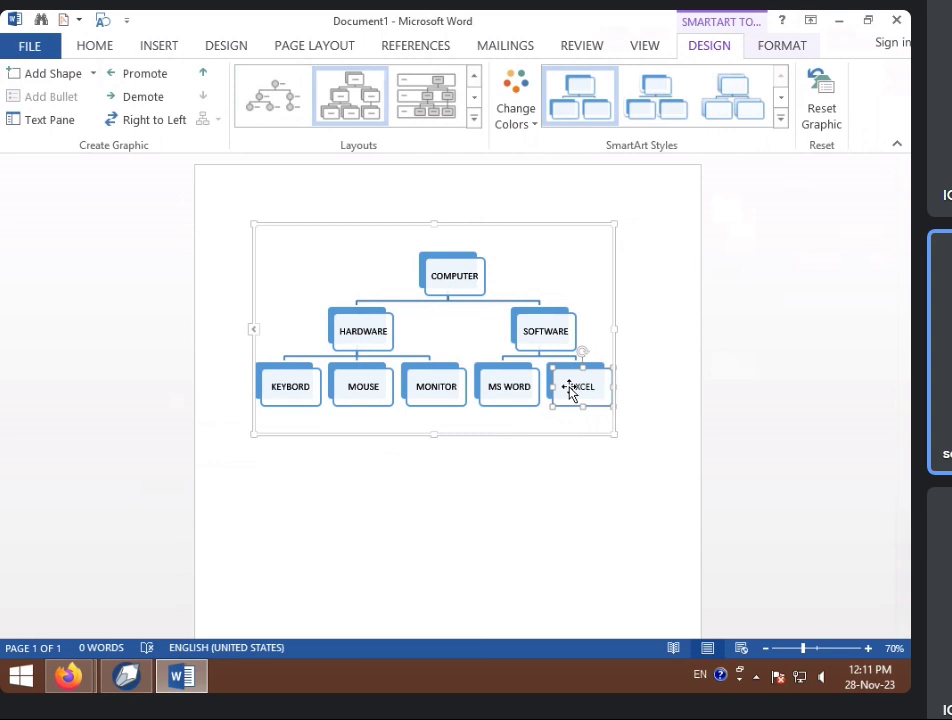
pyautogui.click(93, 78)
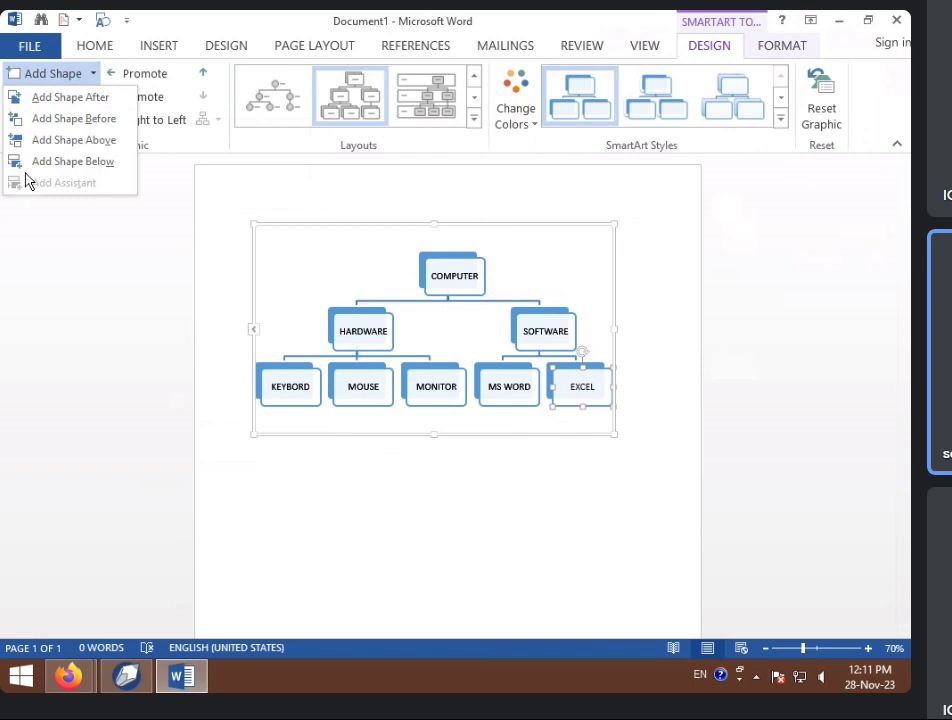
pyautogui.click(107, 172)
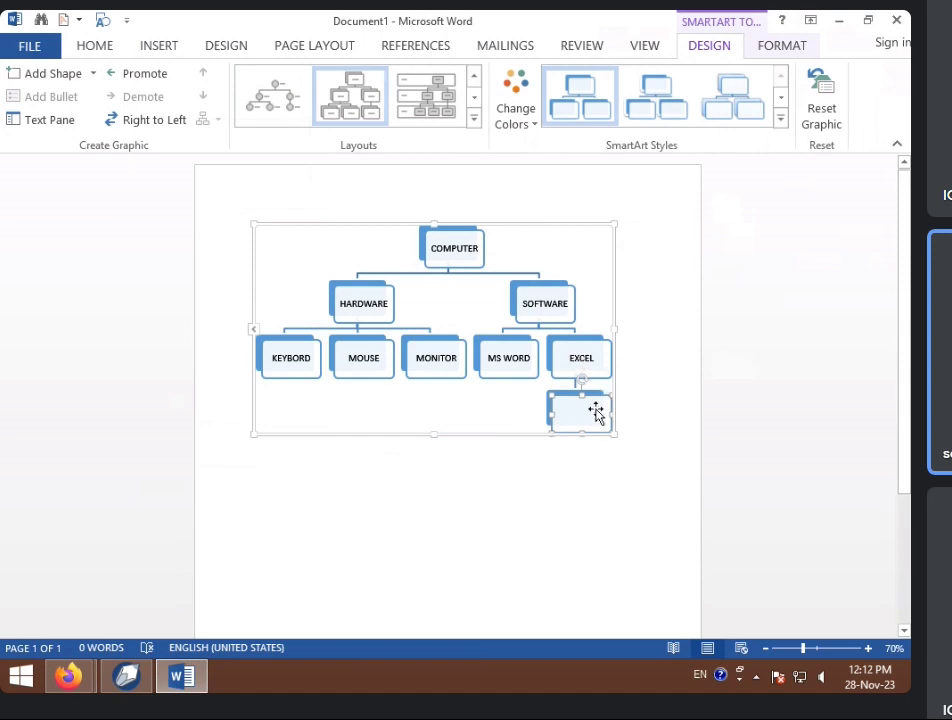
pyautogui.click(93, 73)
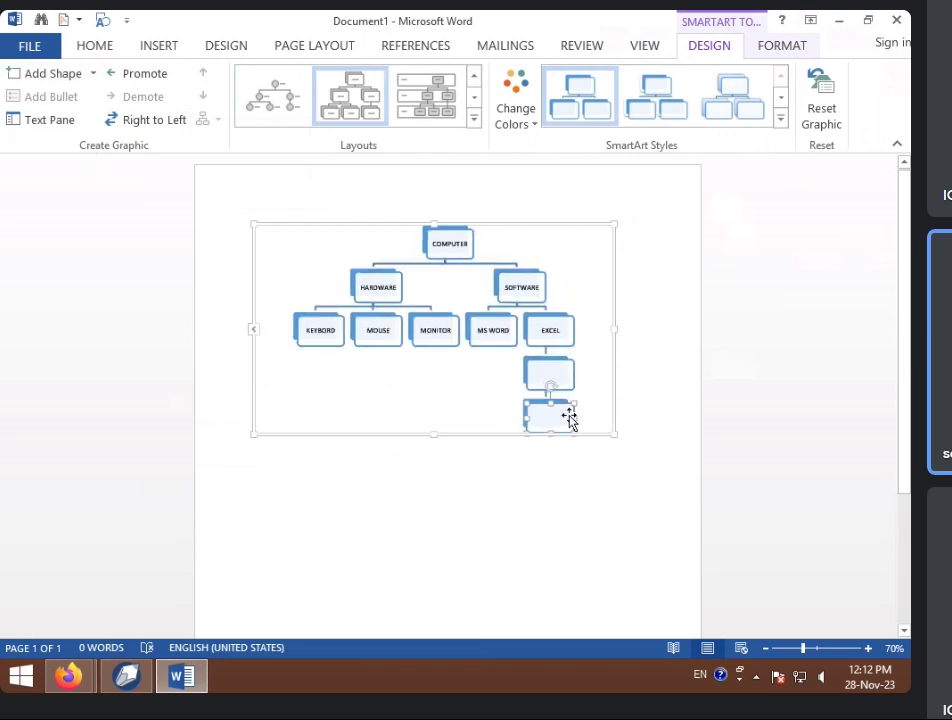
pyautogui.click(86, 77)
pyautogui.click(94, 74)
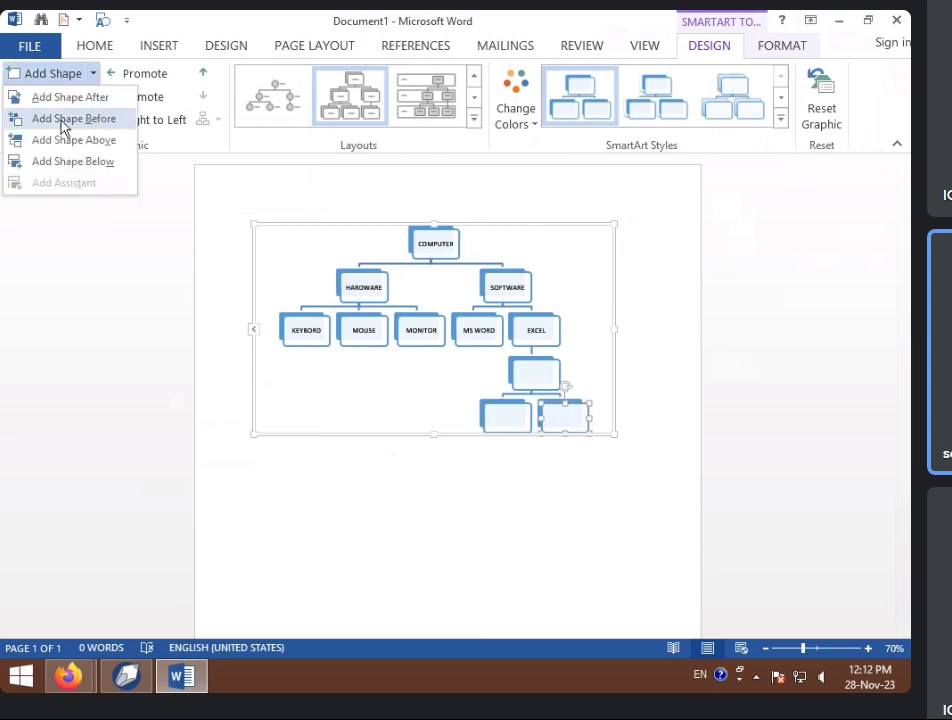
pyautogui.click(93, 124)
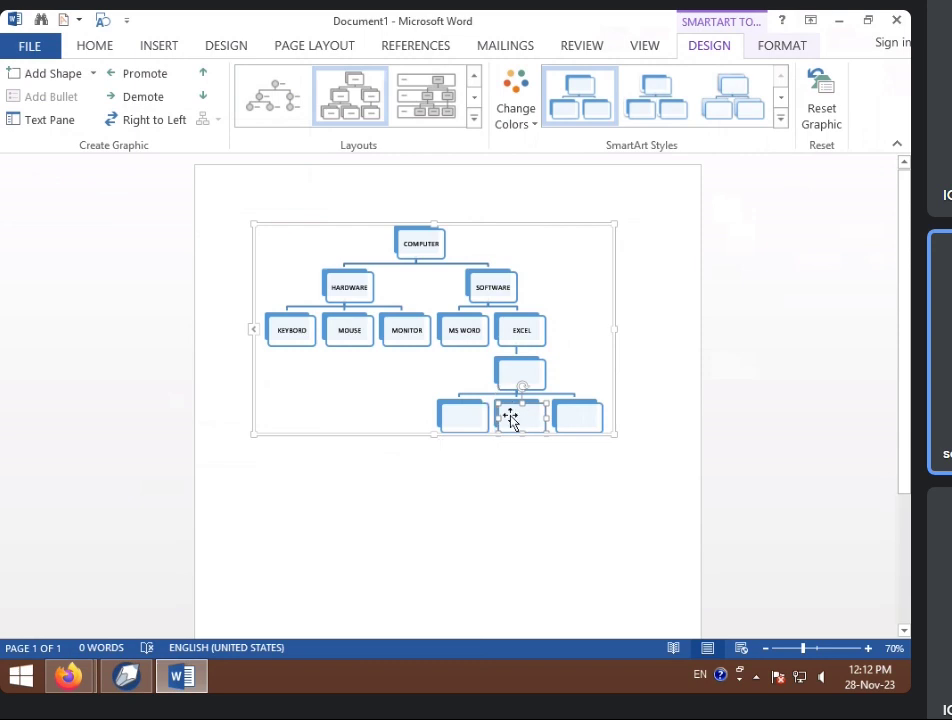
pyautogui.click(515, 378)
pyautogui.press('Delete')
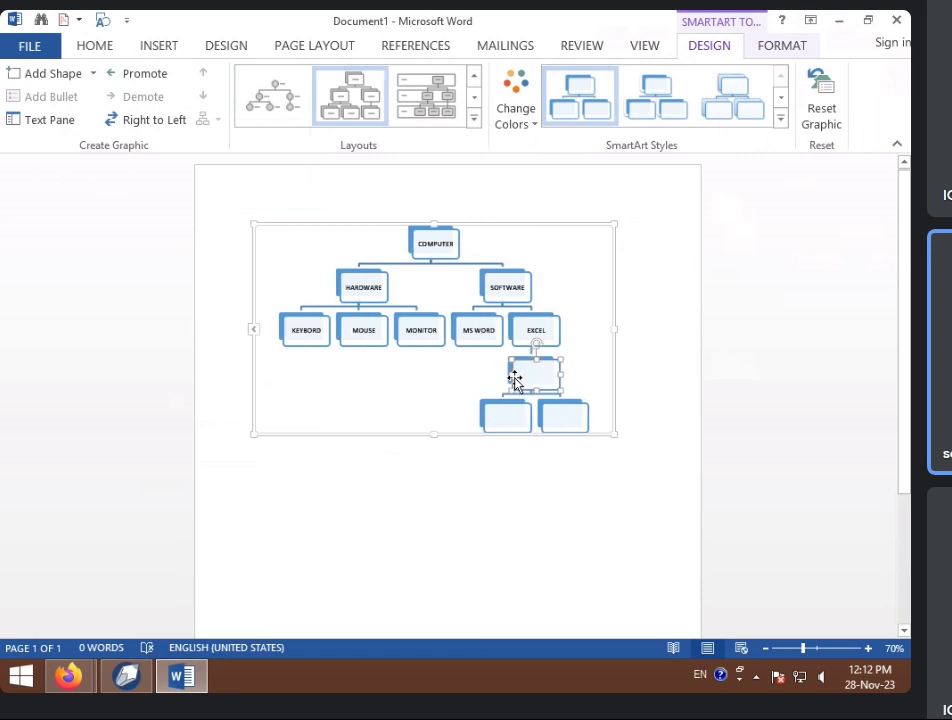
pyautogui.press('Delete')
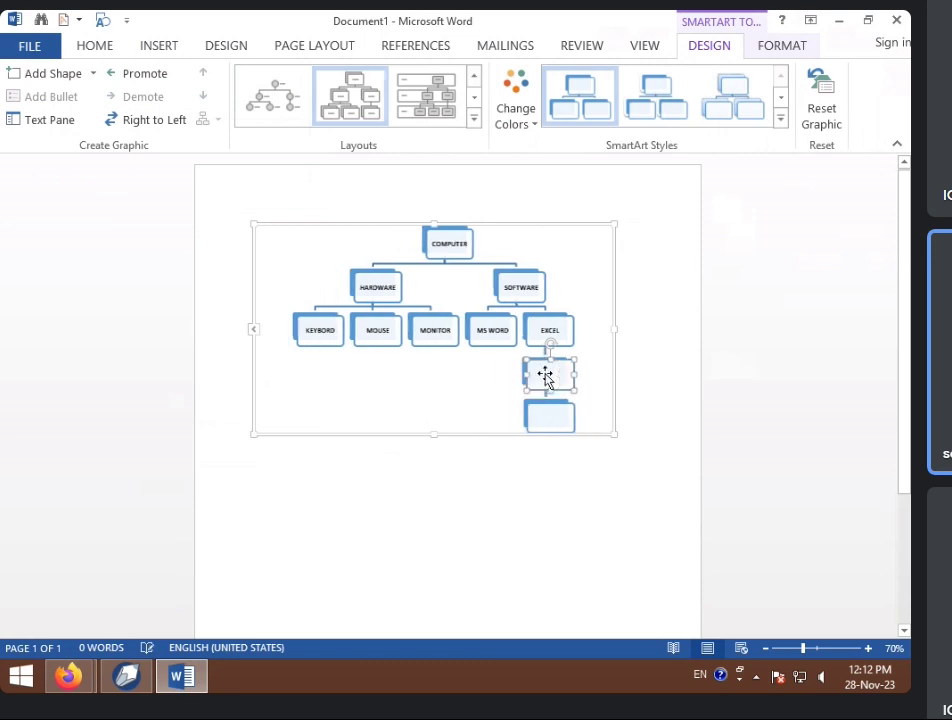
pyautogui.press('Delete')
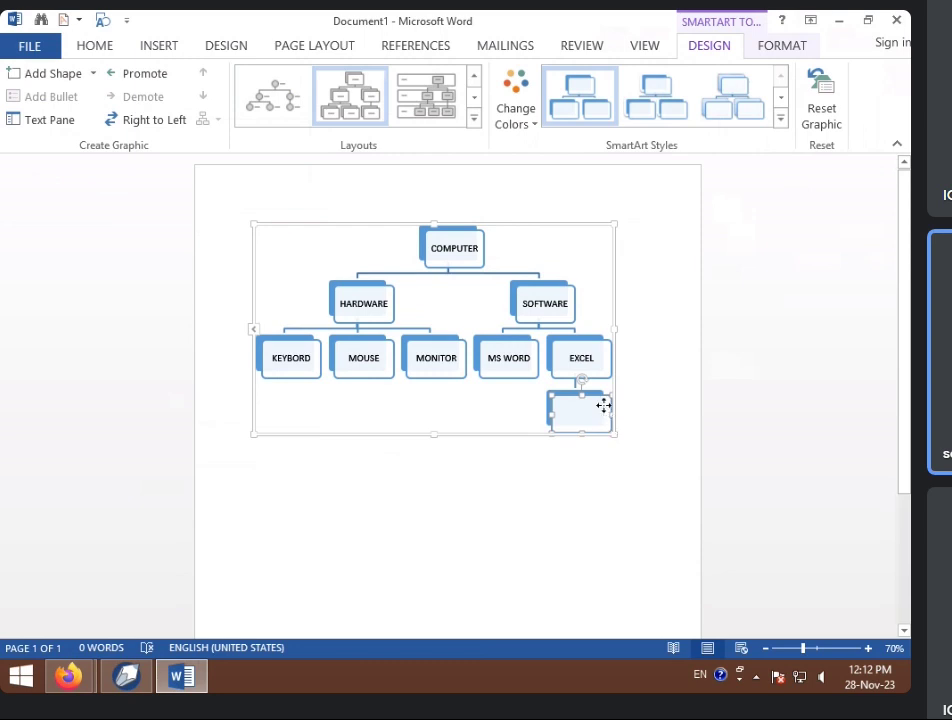
pyautogui.press('Delete')
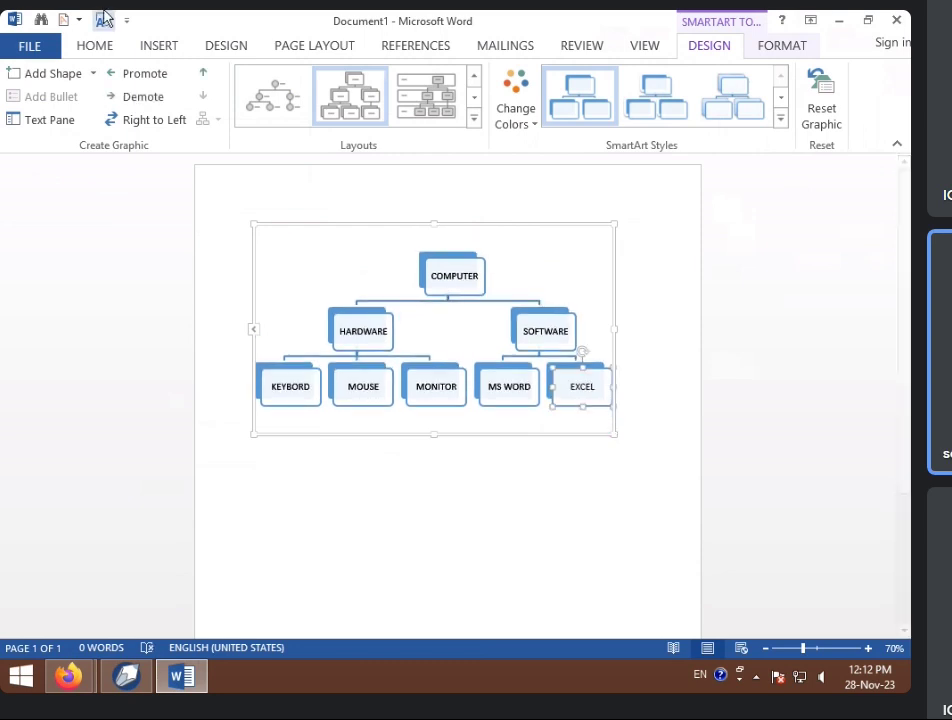
# Insert the stray text GFHGHGF into the HARDWARE label and show the SmartArt Text Pane.
pyautogui.click(350, 336)
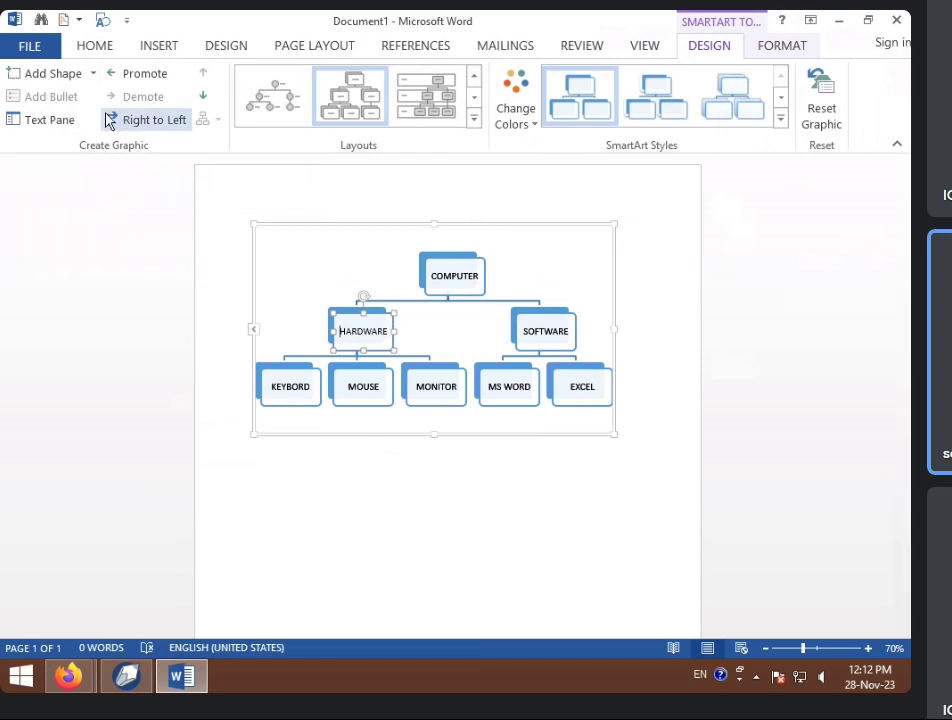
pyautogui.click(386, 331)
pyautogui.write('GFHGHGF')
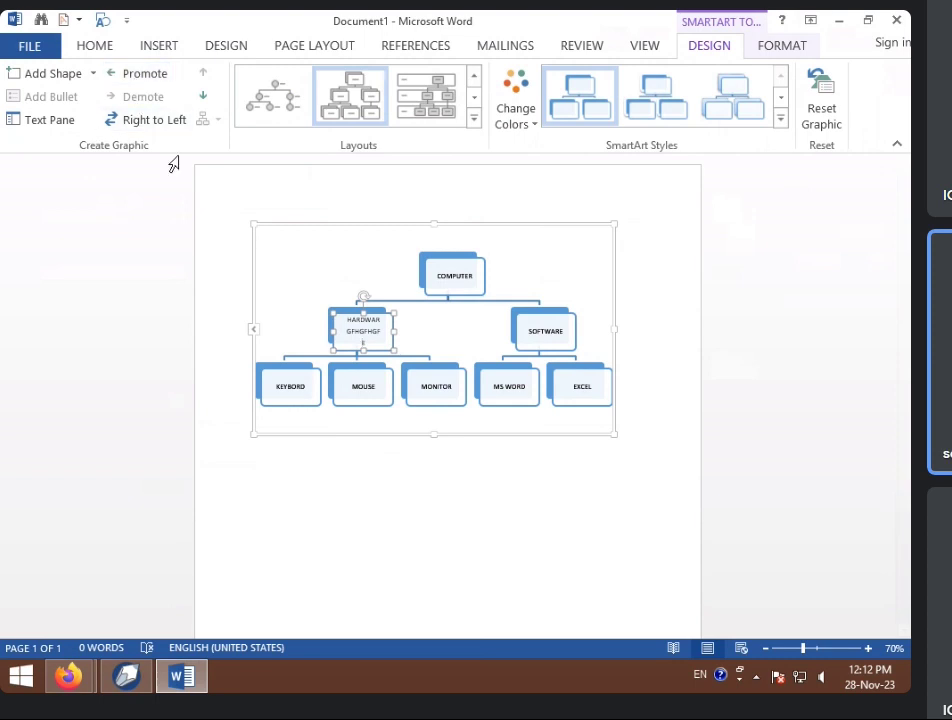
pyautogui.click(40, 126)
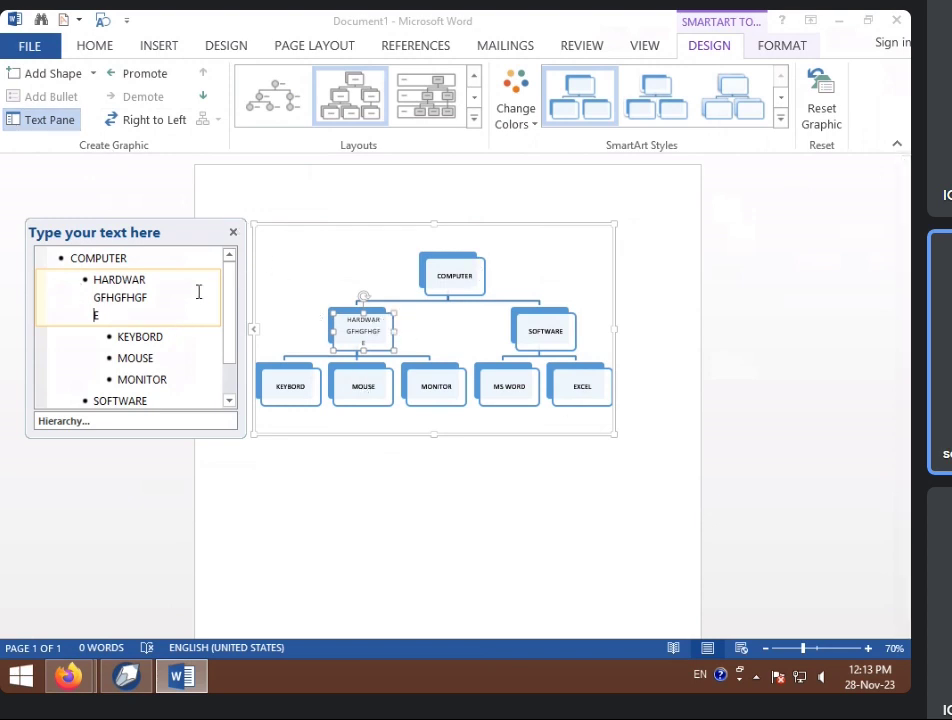
# Enlarge the SmartArt diagram and reposition the text outline pane slightly higher.
pyautogui.click(231, 233)
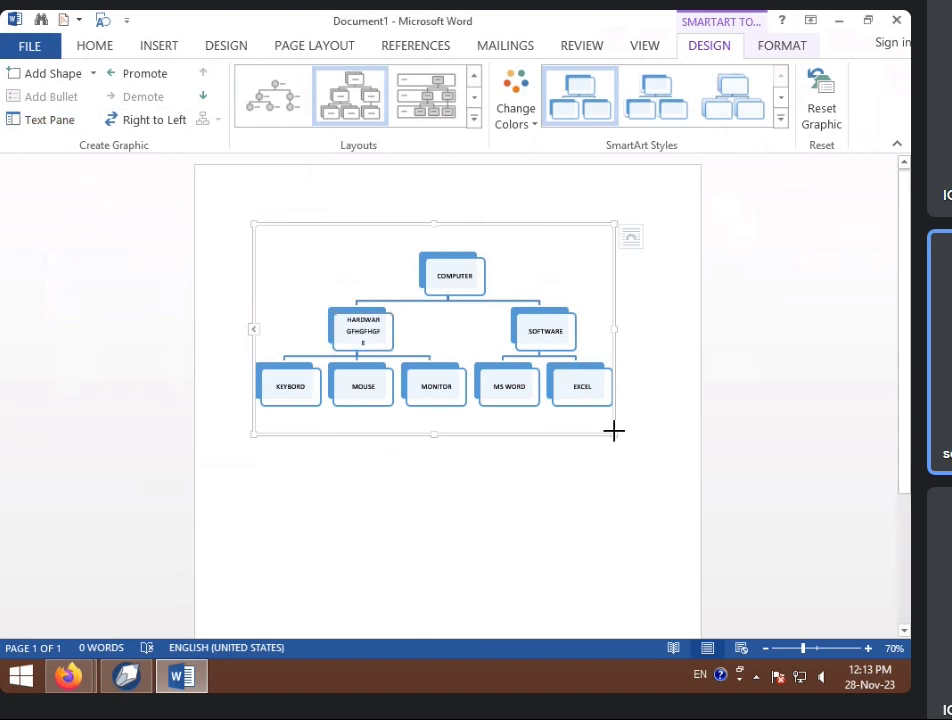
pyautogui.moveTo(613, 433); pyautogui.dragTo(659, 523)
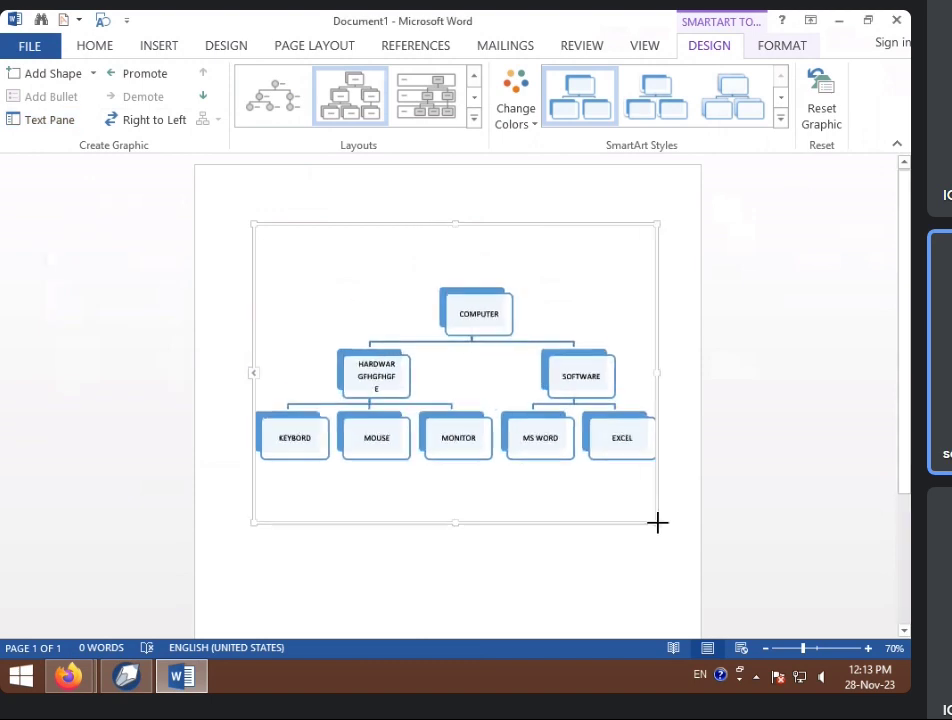
pyautogui.click(47, 121)
pyautogui.moveTo(107, 240); pyautogui.dragTo(140, 188)
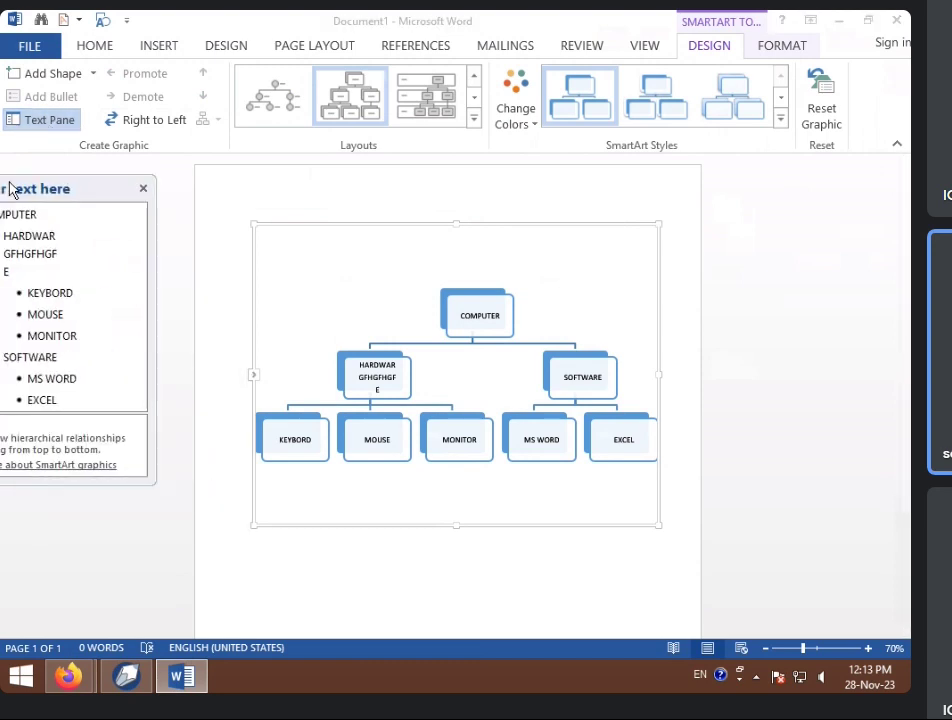
# Trim the stray letters from HARDWARE and split KEYBORD back into its own outline entry.
pyautogui.click(79, 212)
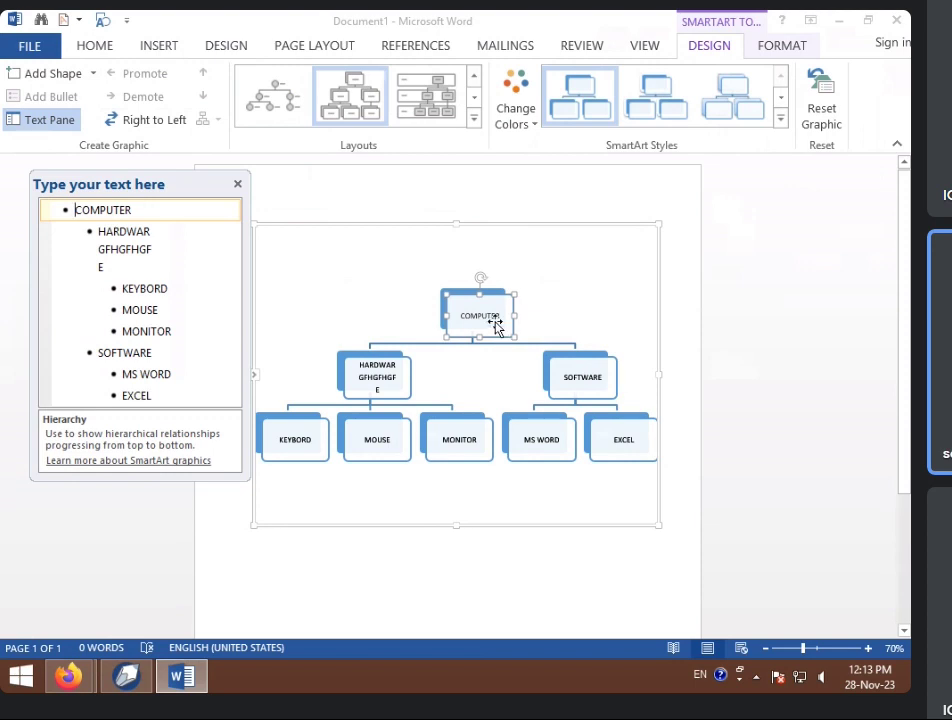
pyautogui.moveTo(138, 216); pyautogui.dragTo(60, 210)
pyautogui.click(103, 232)
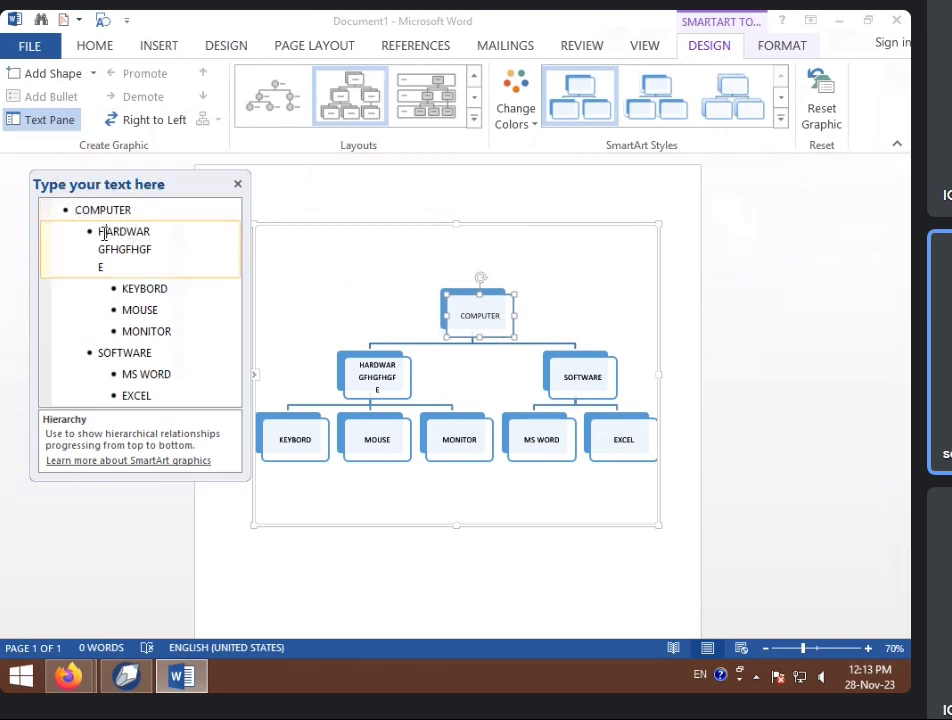
pyautogui.moveTo(100, 249); pyautogui.dragTo(175, 269)
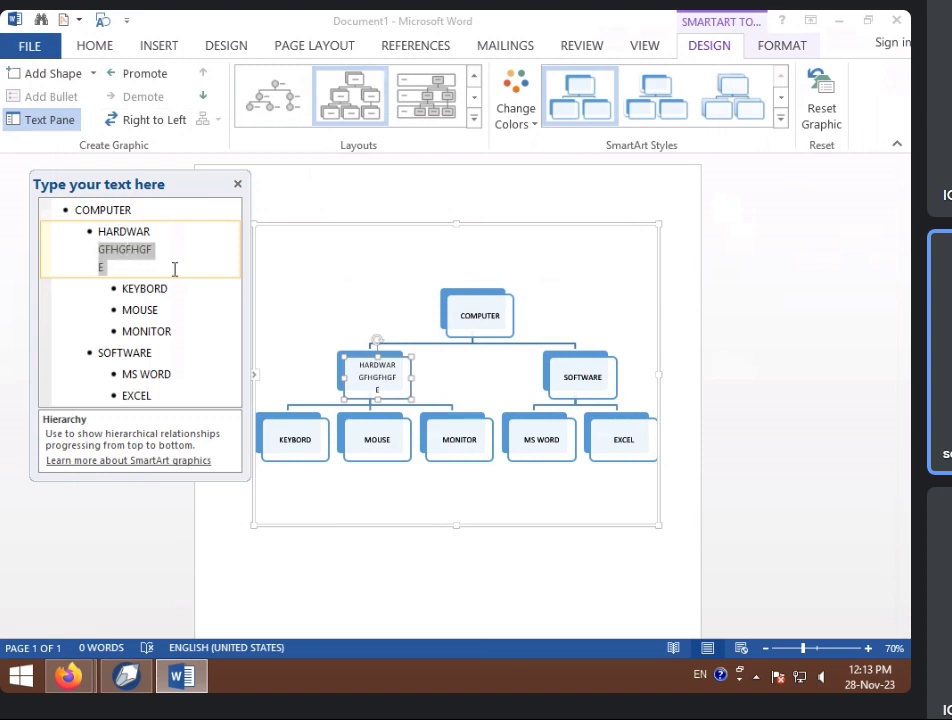
pyautogui.press('Delete')
pyautogui.press('Delete')
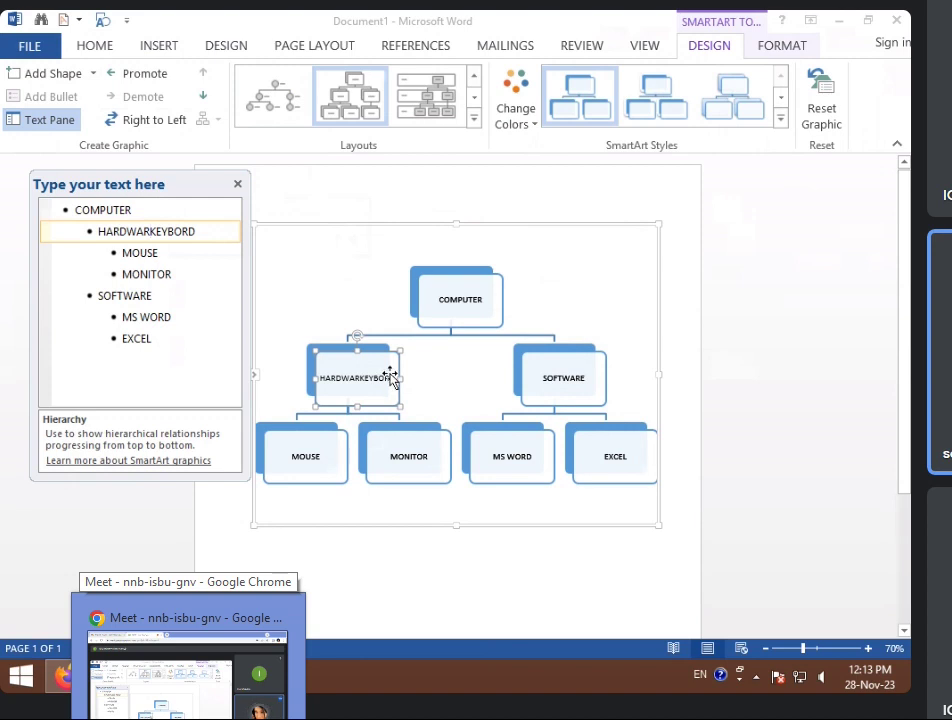
pyautogui.click(148, 233)
pyautogui.press('Return')
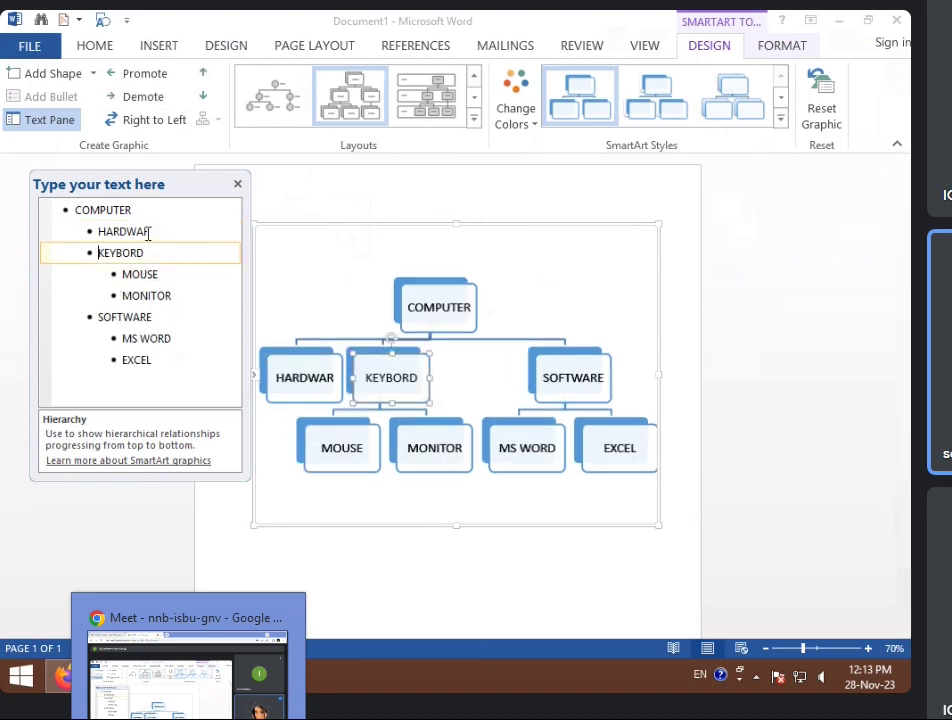
# Type 'MS' before EXCEL in the outline so the box reads MS EXCEL.
pyautogui.click(131, 320)
pyautogui.doubleClick(134, 320)
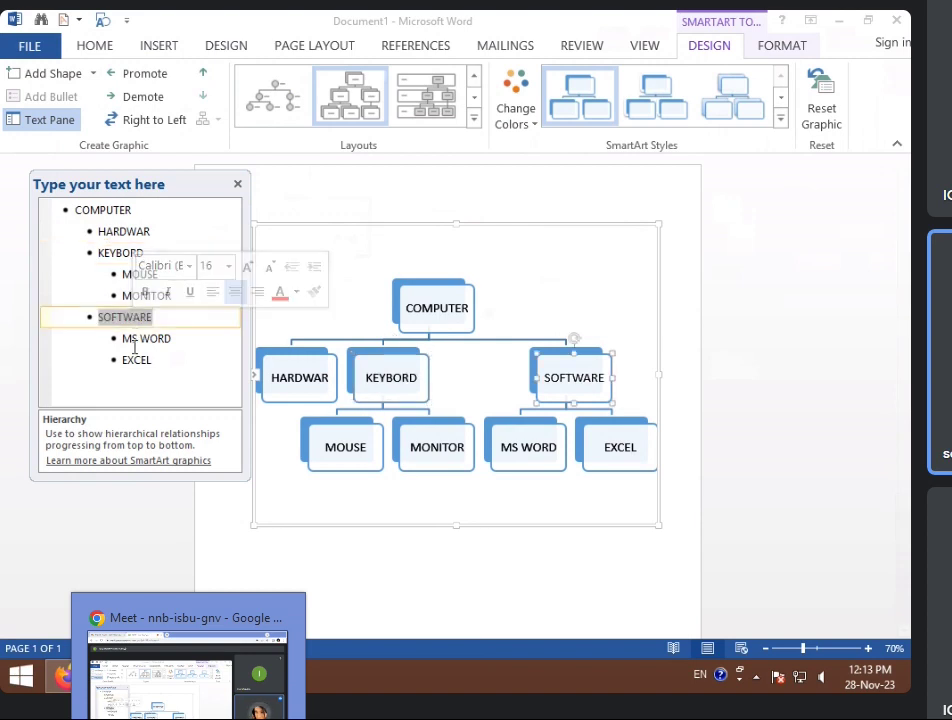
pyautogui.doubleClick(134, 340)
pyautogui.click(150, 343)
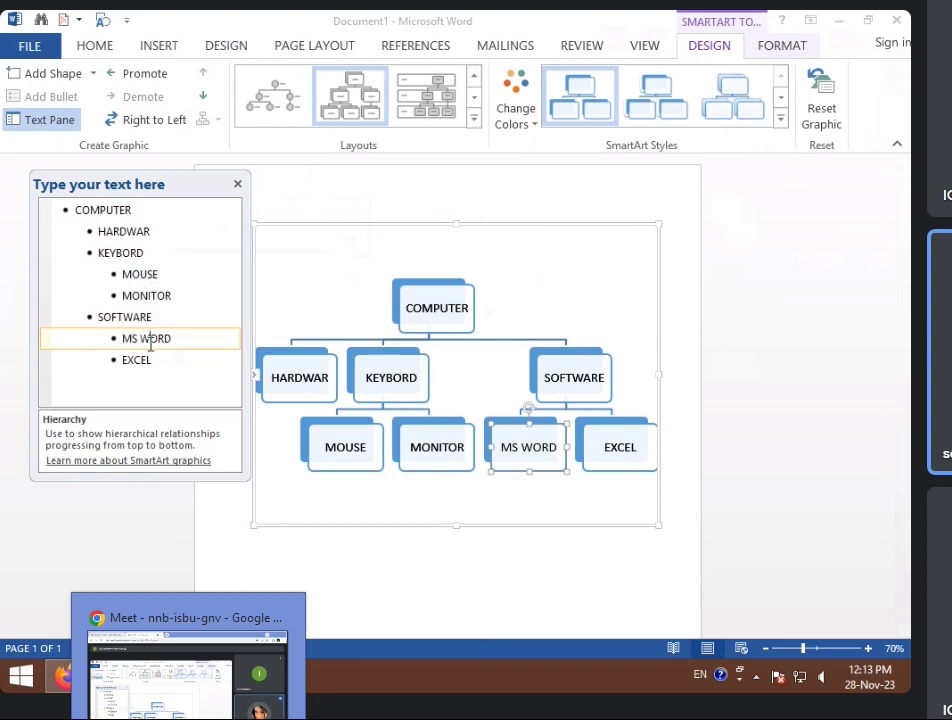
pyautogui.click(125, 362)
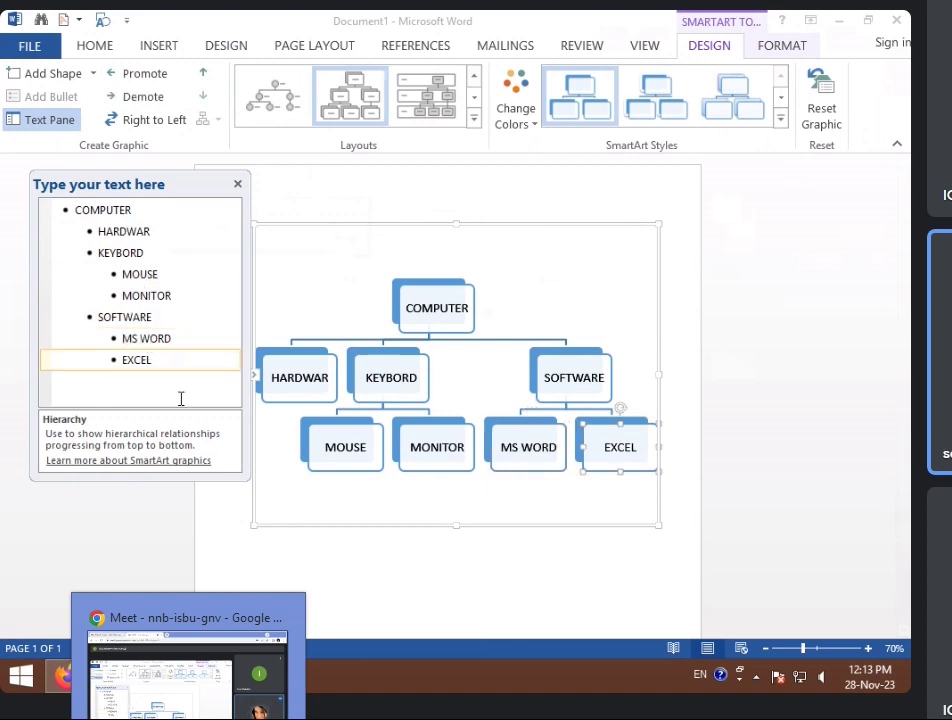
pyautogui.write('MS')
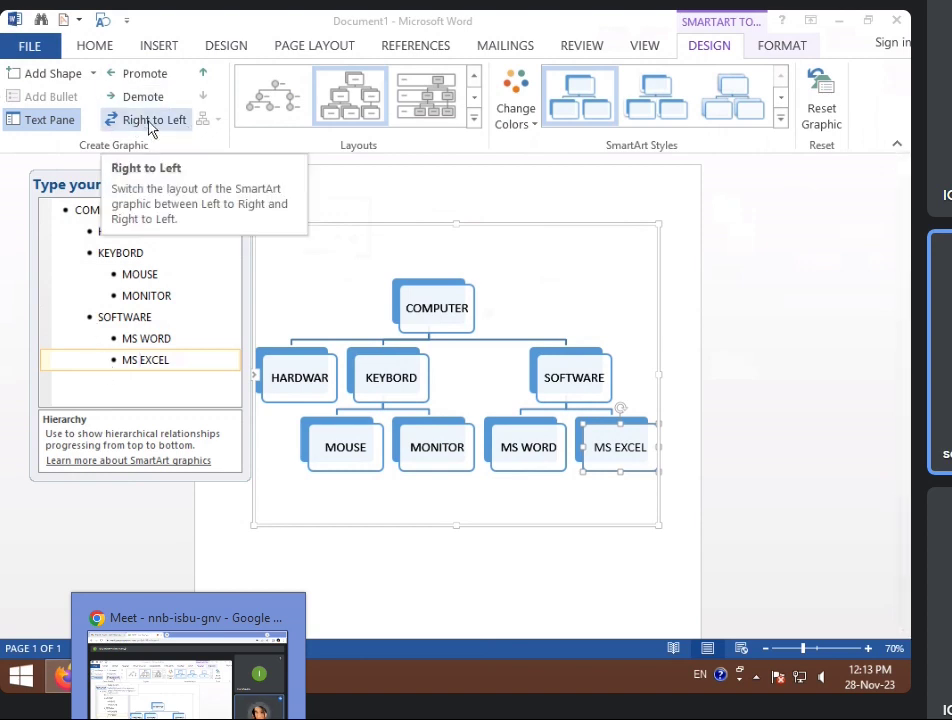
# Try mirroring the chart right to left, switch it back, and select KEYBORD.
pyautogui.click(165, 127)
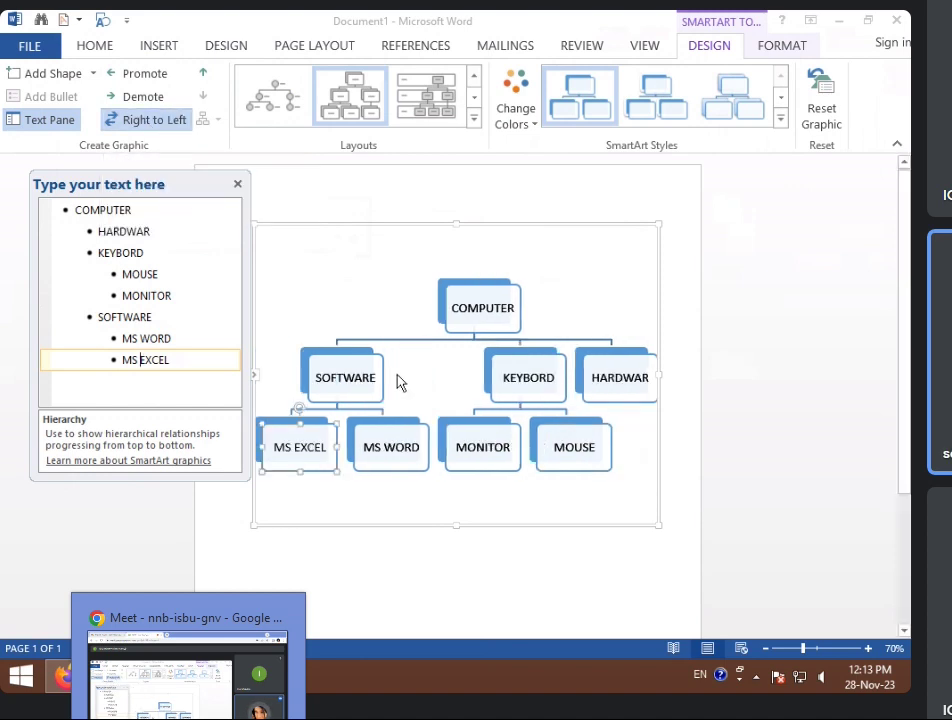
pyautogui.click(156, 129)
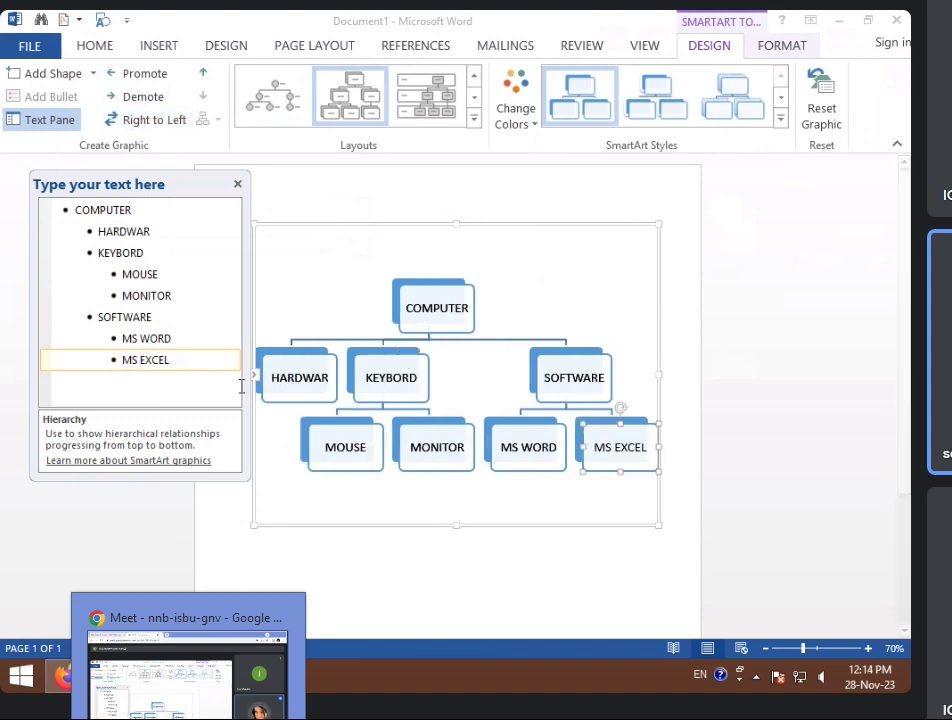
pyautogui.click(392, 366)
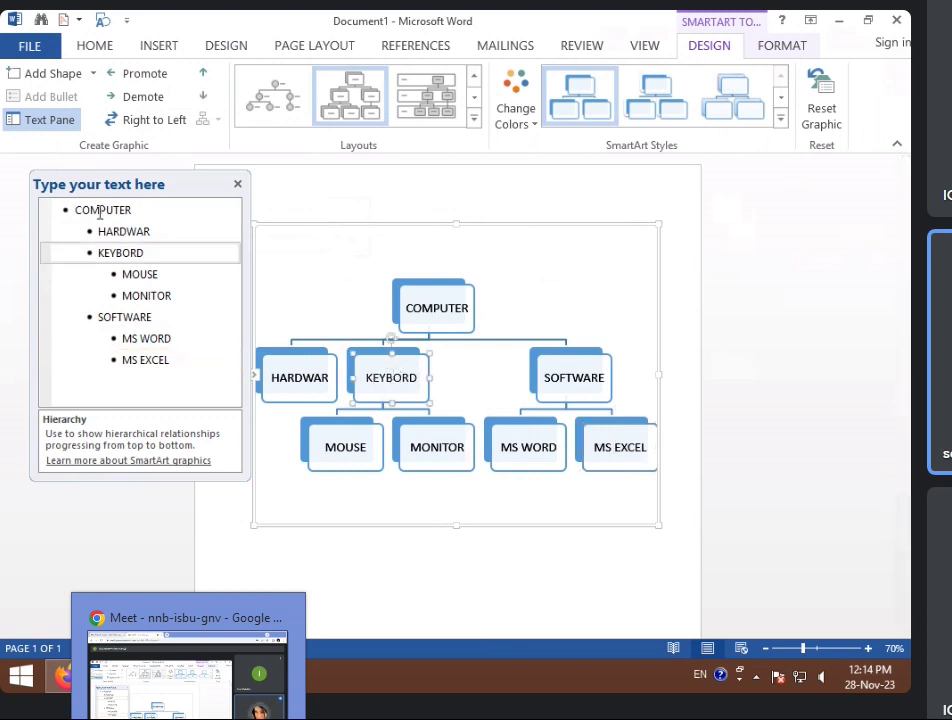
pyautogui.moveTo(110, 188); pyautogui.dragTo(20, 188)
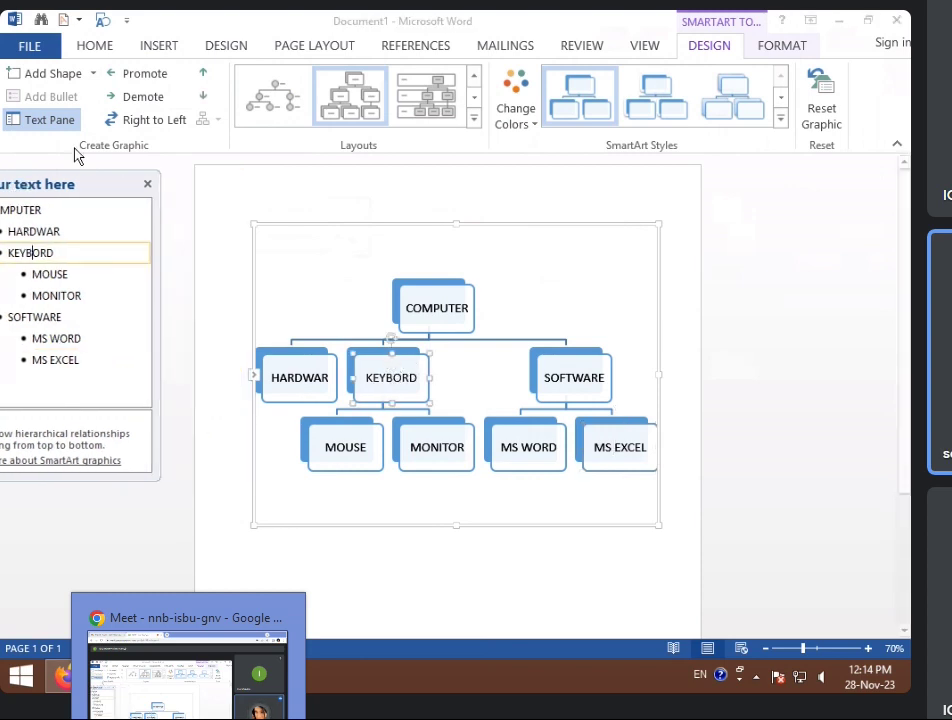
# Promote, then demote KEYBORD under HARDWAR, correct it to KEYBRD, and close the outline pane.
pyautogui.click(145, 74)
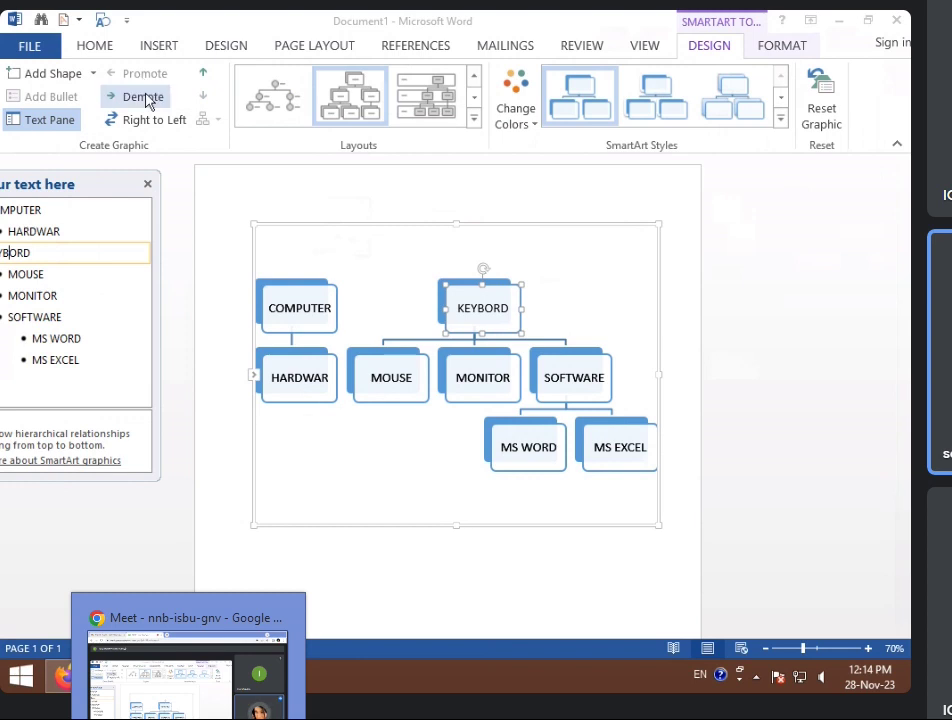
pyautogui.click(146, 96)
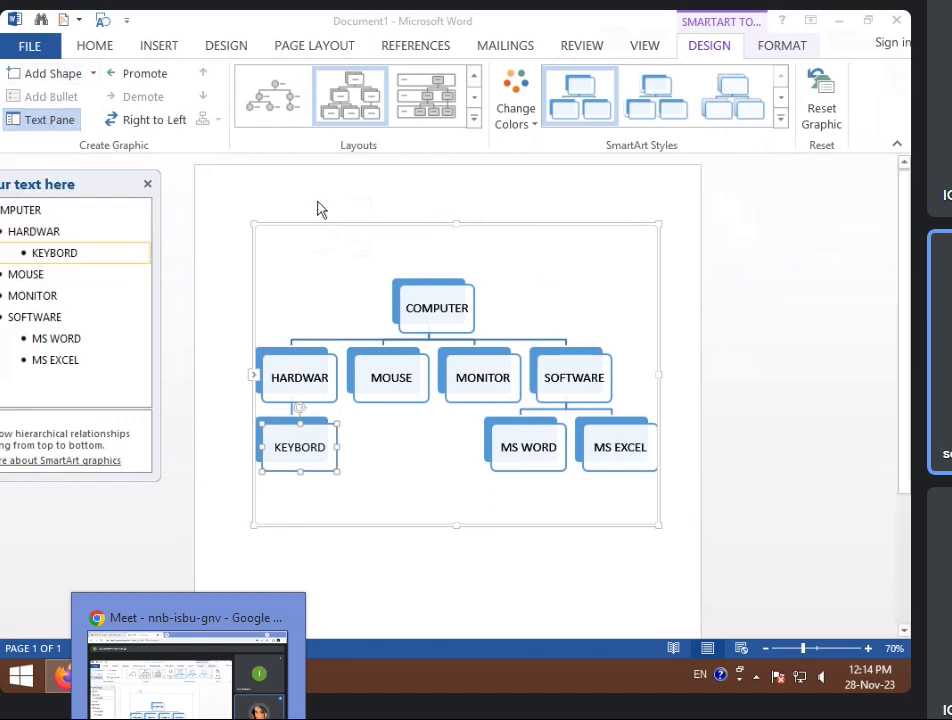
pyautogui.press('BackSpace')
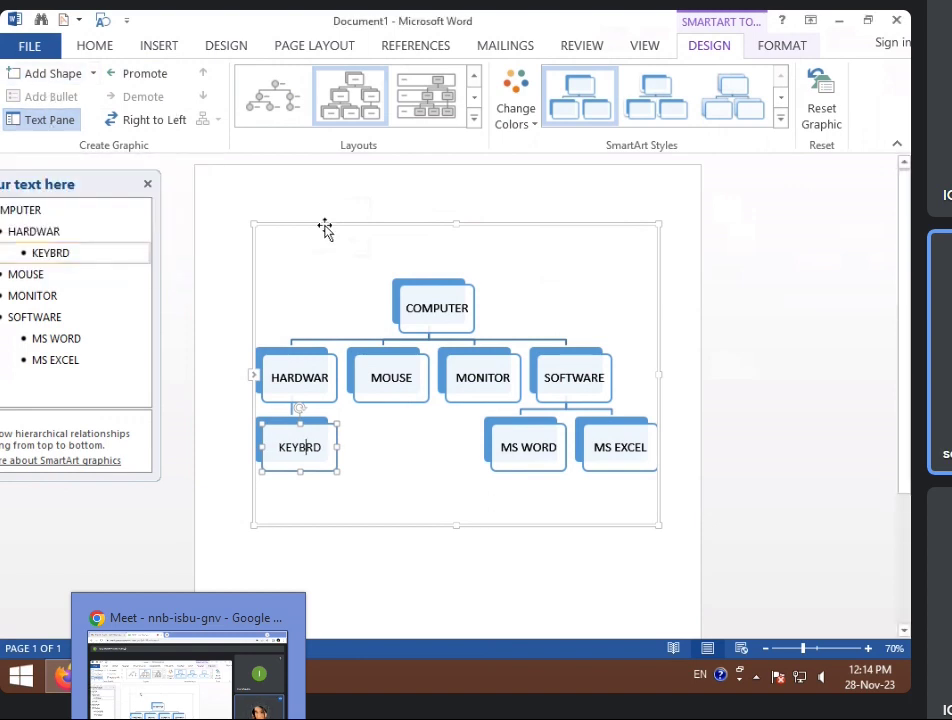
pyautogui.click(324, 228)
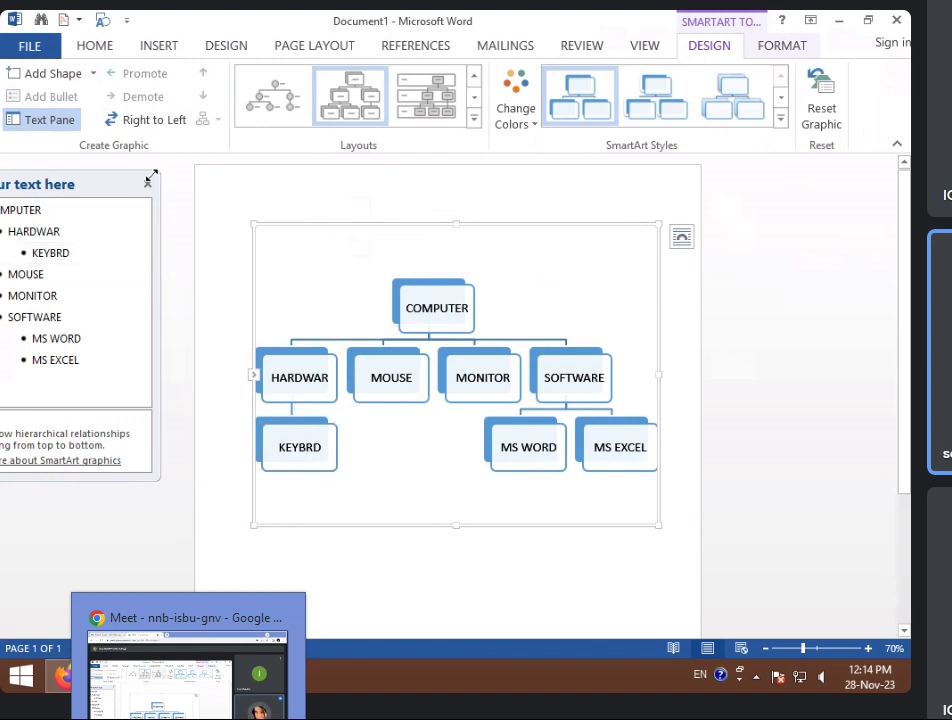
pyautogui.click(147, 182)
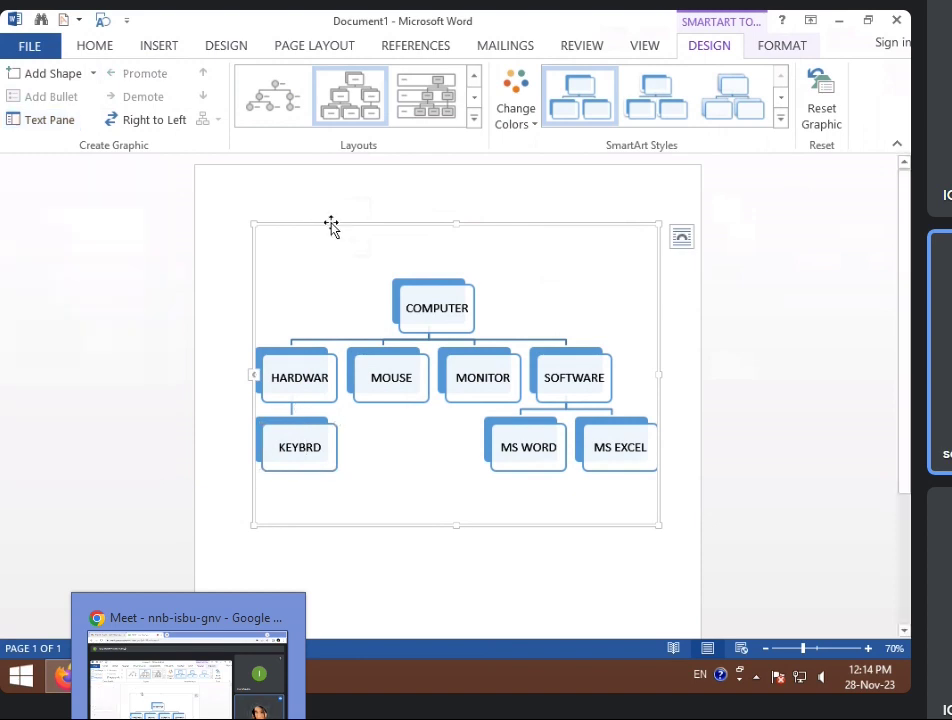
# Delete the hierarchy chart and insert a Basic Cycle SmartArt from the Cycle category.
pyautogui.press('Delete')
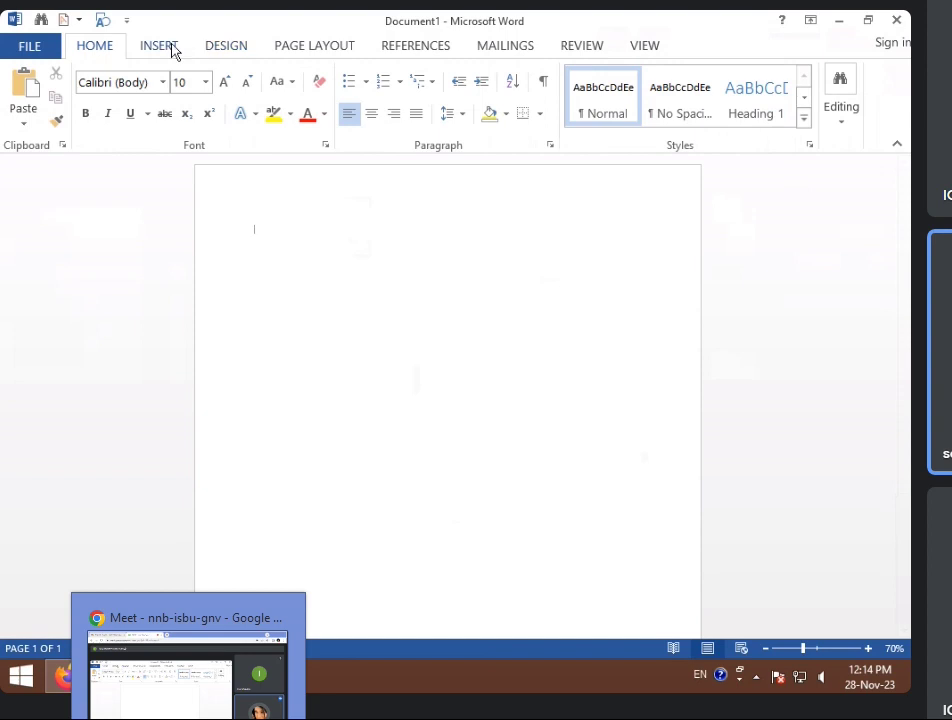
pyautogui.click(167, 45)
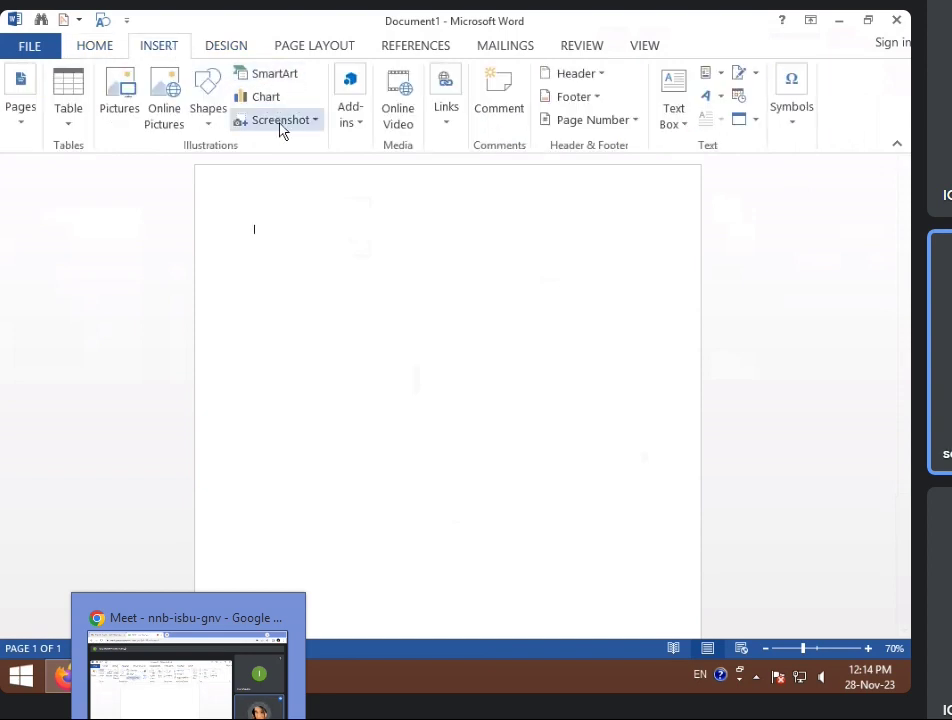
pyautogui.click(281, 75)
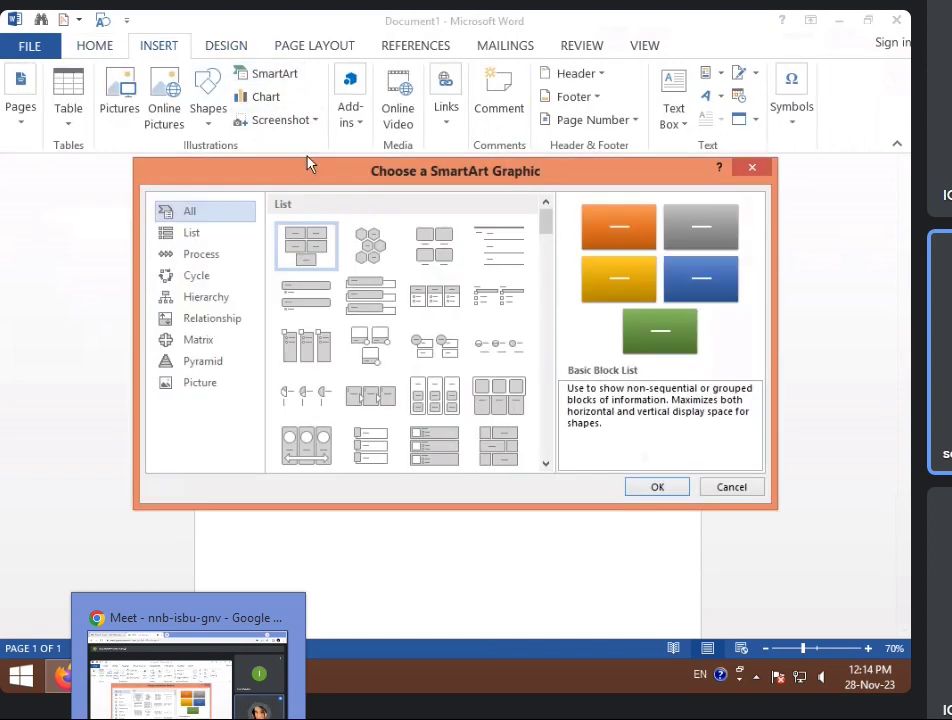
pyautogui.click(210, 276)
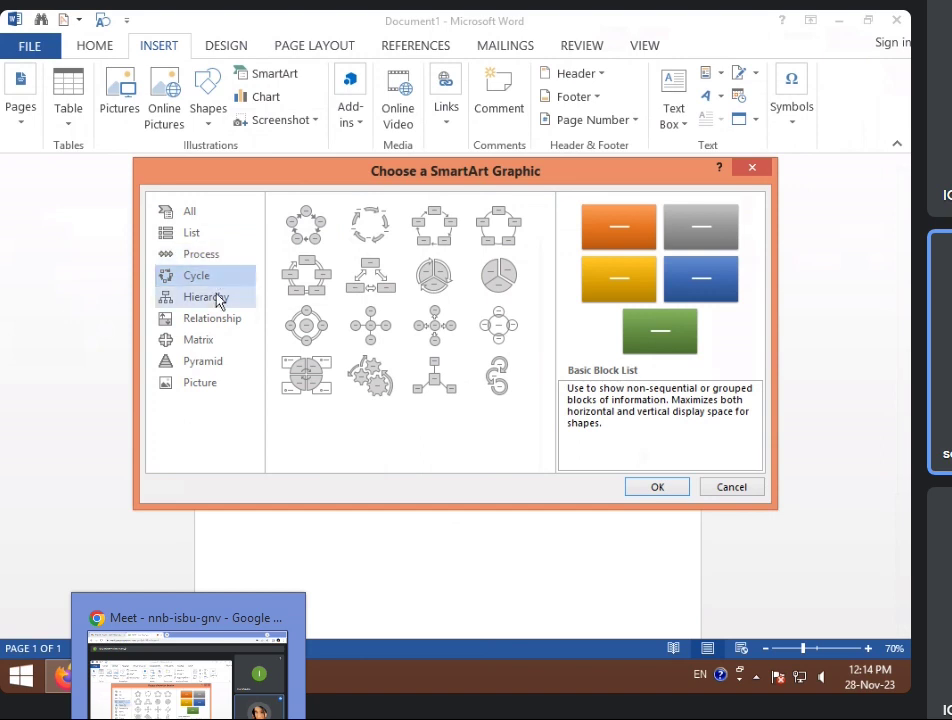
pyautogui.click(307, 226)
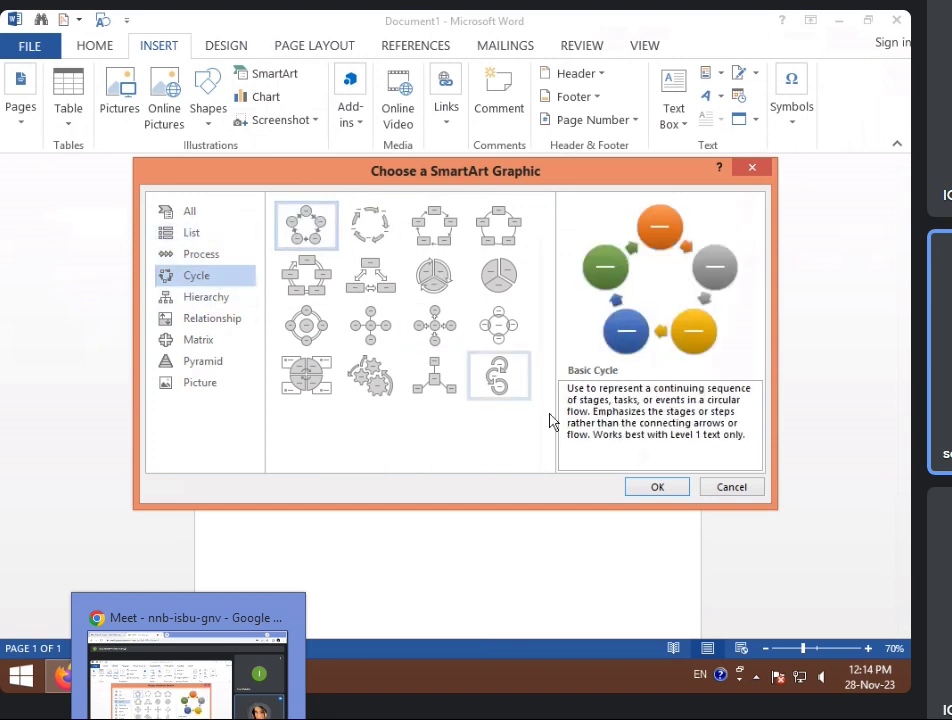
pyautogui.click(656, 489)
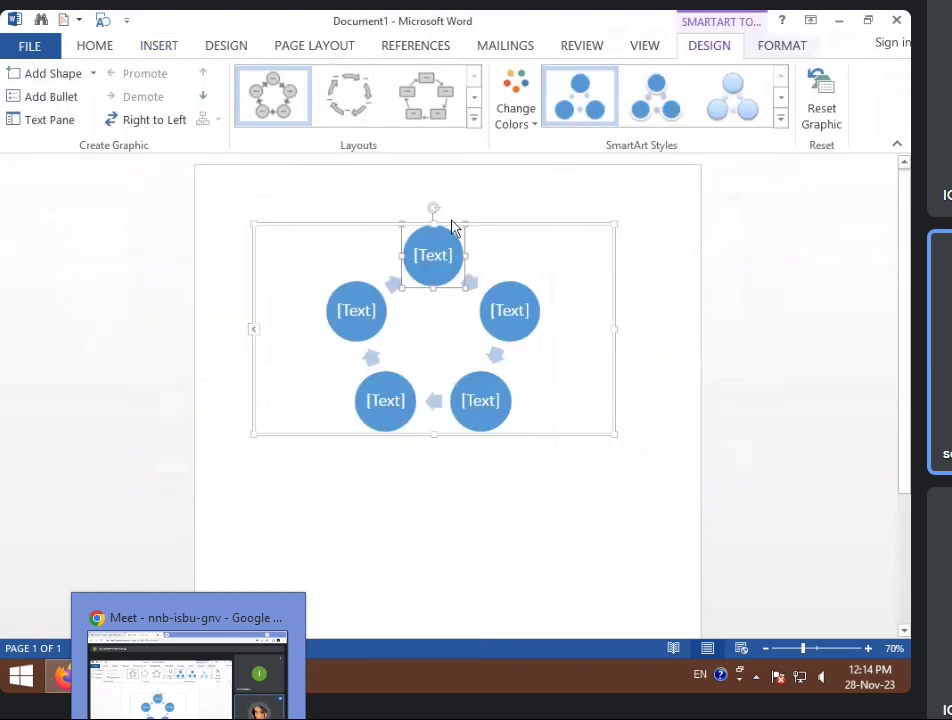
# Type A, B, C, D and E into the five circles, clockwise from the top.
pyautogui.click(442, 258)
pyautogui.write('A')
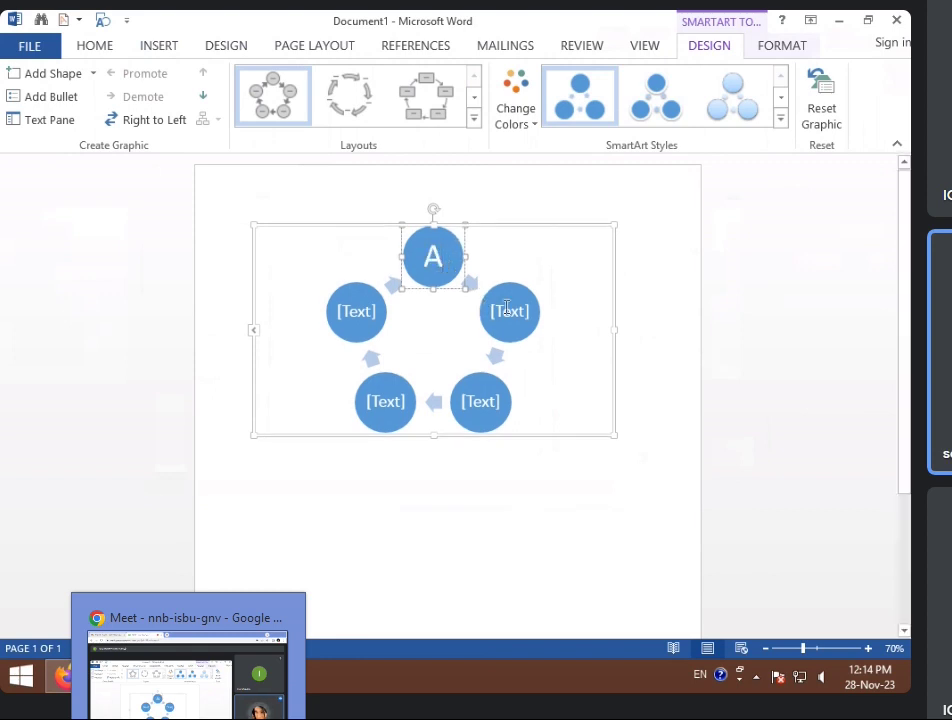
pyautogui.click(518, 307)
pyautogui.write('B')
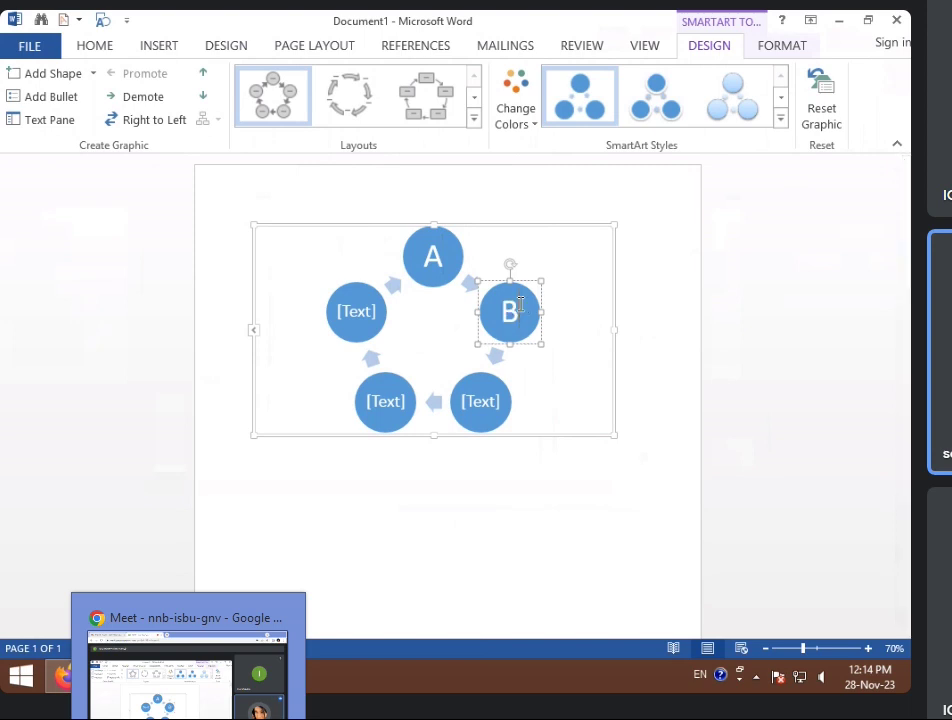
pyautogui.click(490, 409)
pyautogui.write('C')
pyautogui.click(388, 403)
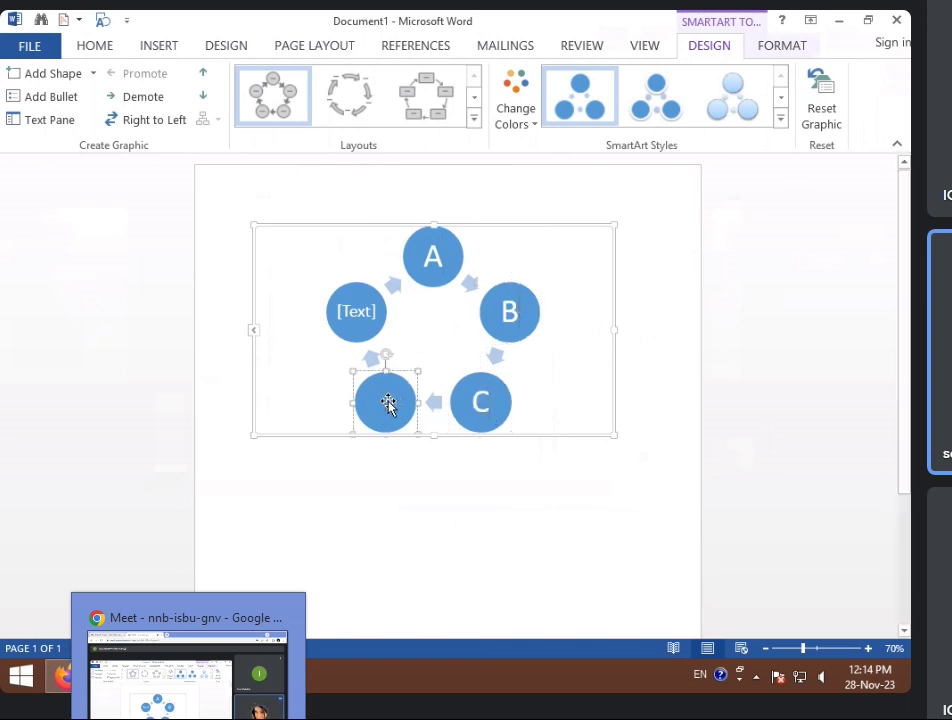
pyautogui.write('D')
pyautogui.click(357, 311)
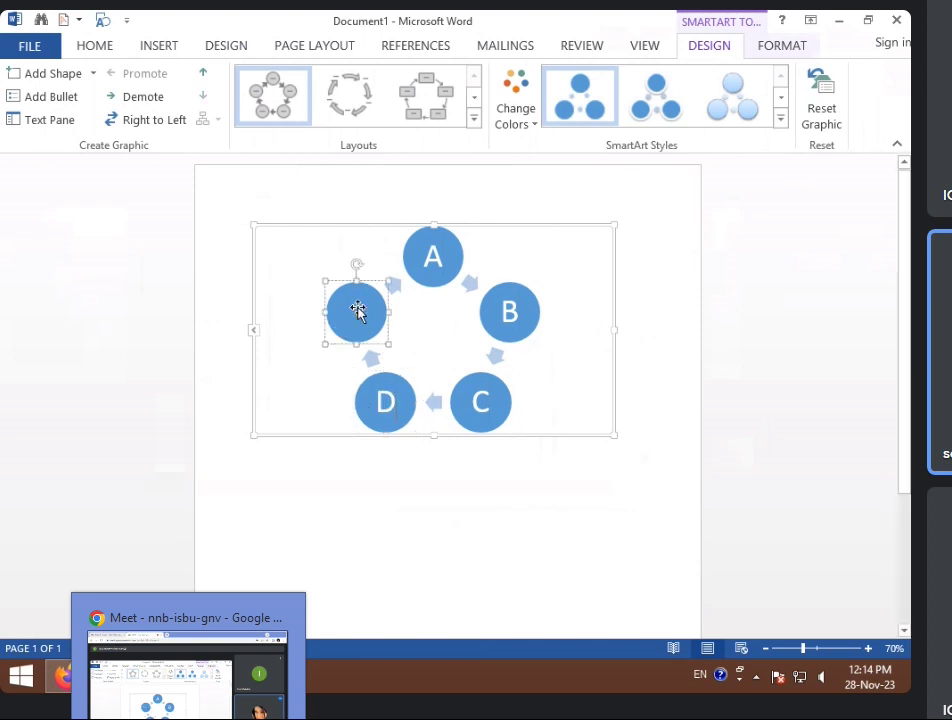
pyautogui.write('E')
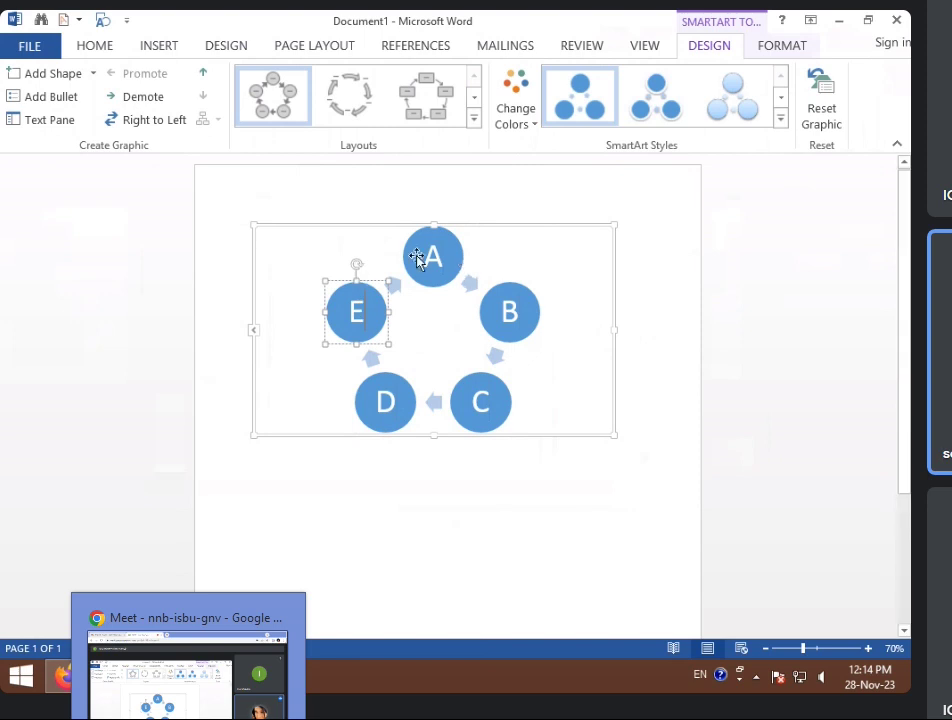
pyautogui.click(347, 229)
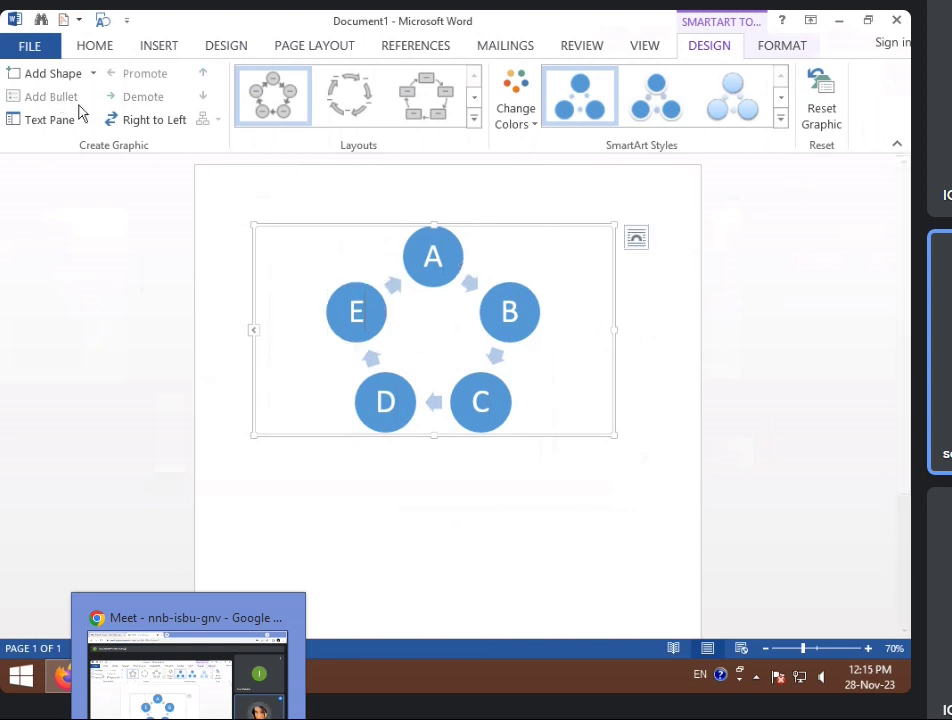
# Add a 'subtitle' bullet line inside circle A and demote it.
pyautogui.click(346, 298)
pyautogui.click(410, 263)
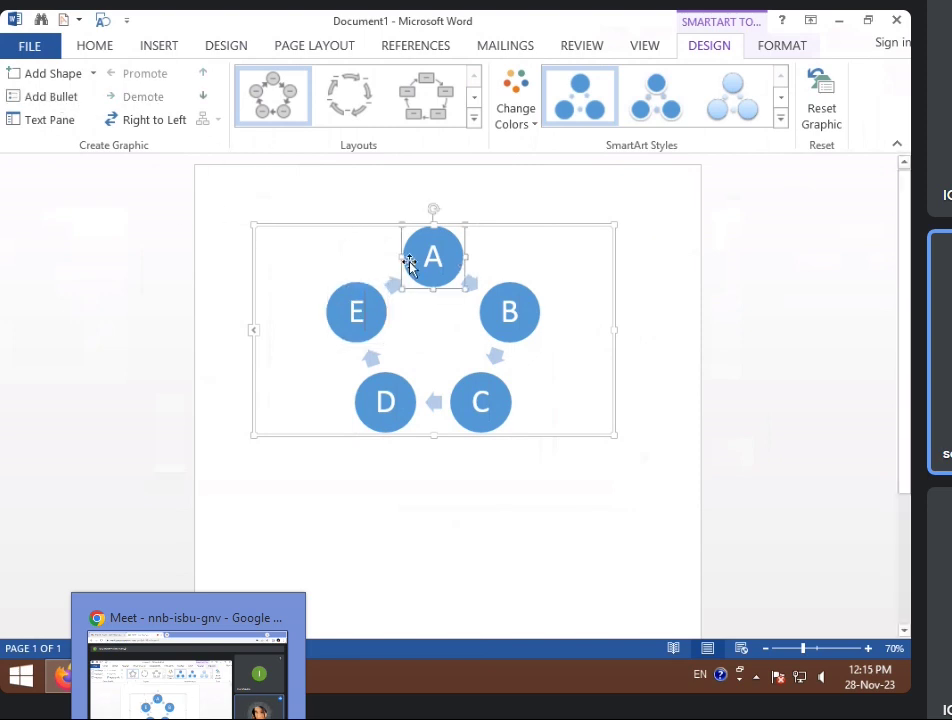
pyautogui.click(56, 101)
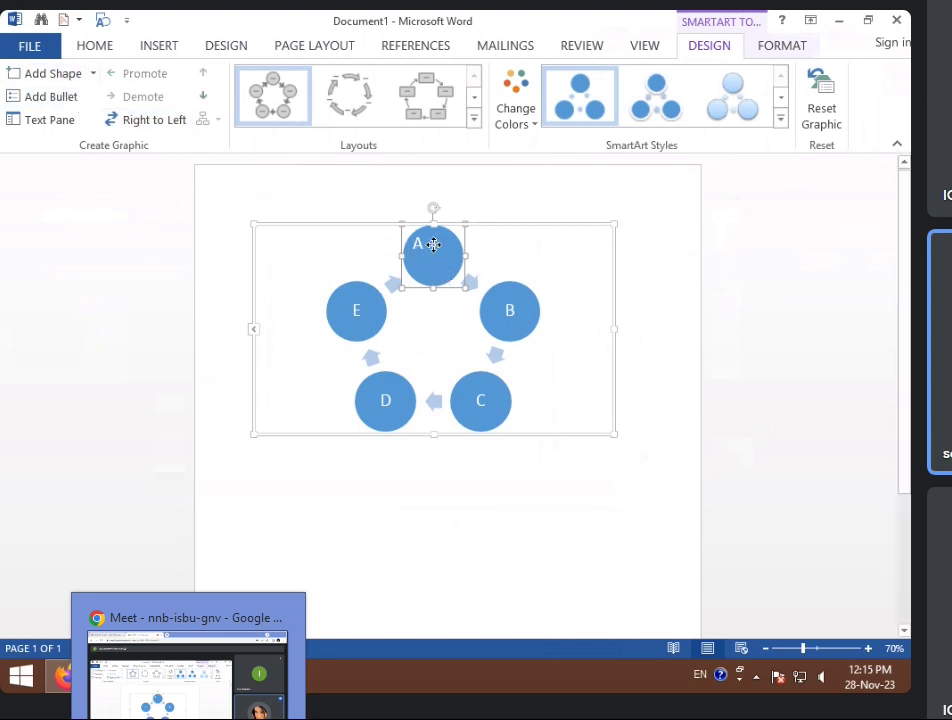
pyautogui.press('Return')
pyautogui.write('subtitle')
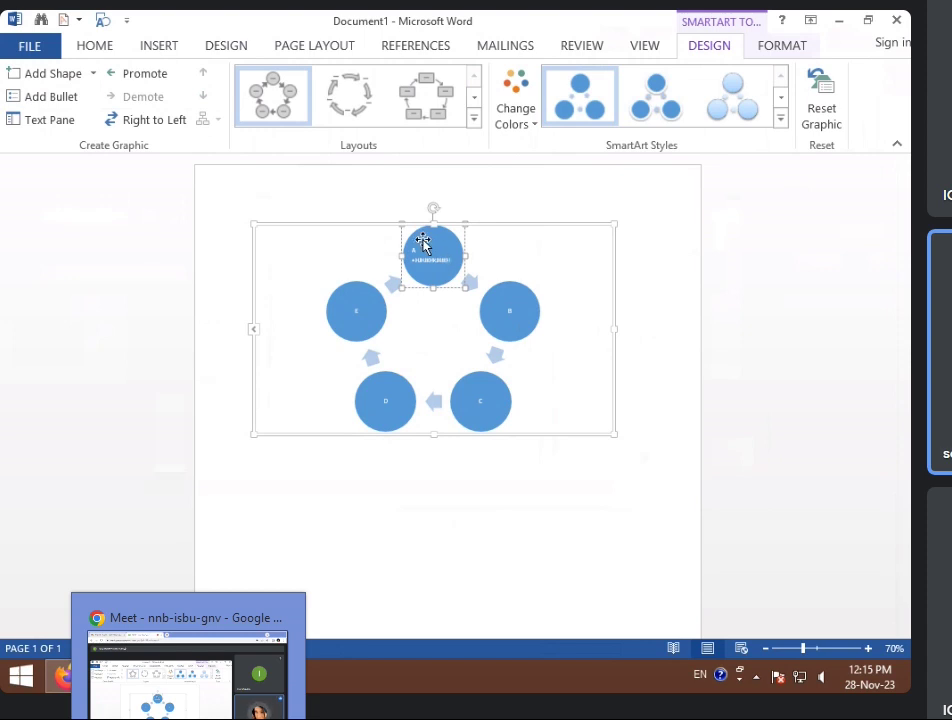
pyautogui.click(58, 98)
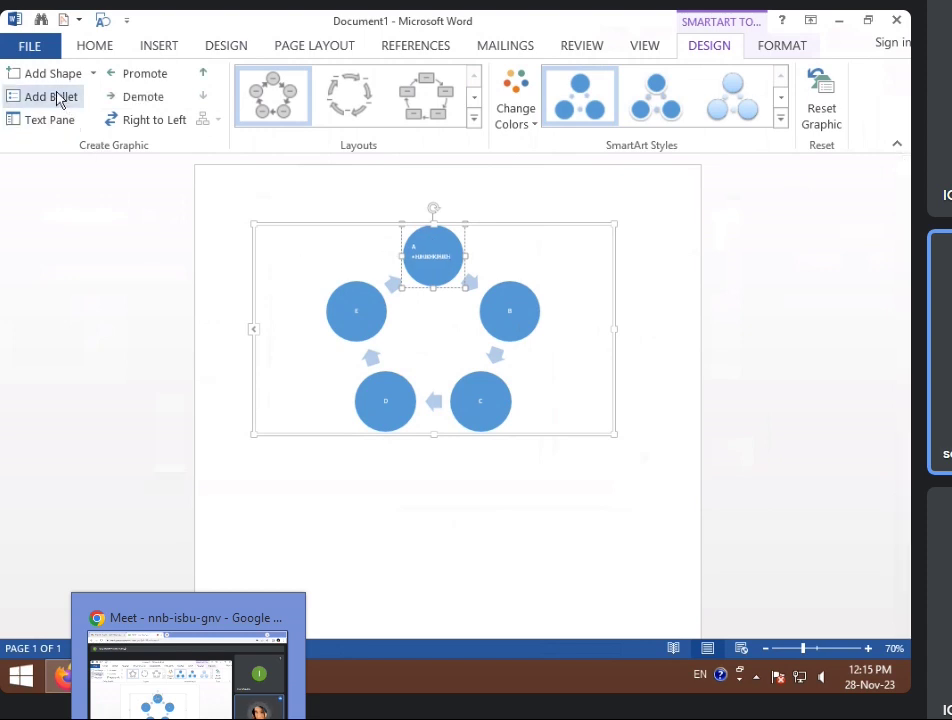
pyautogui.click(142, 97)
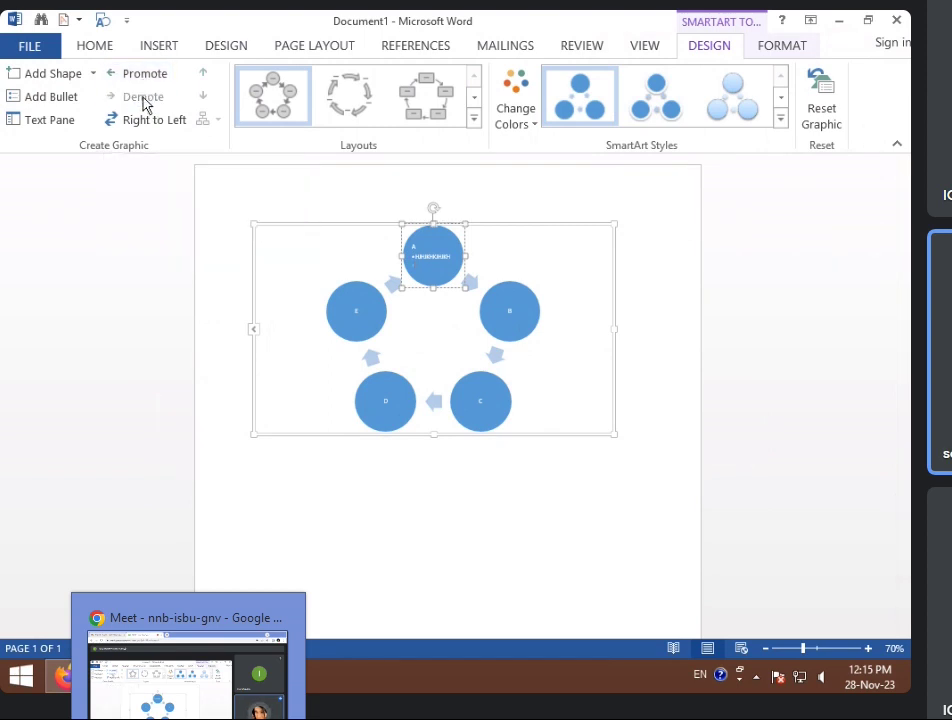
# Add a circle after A, demote it into A, then delete the extra text line from A.
pyautogui.click(148, 75)
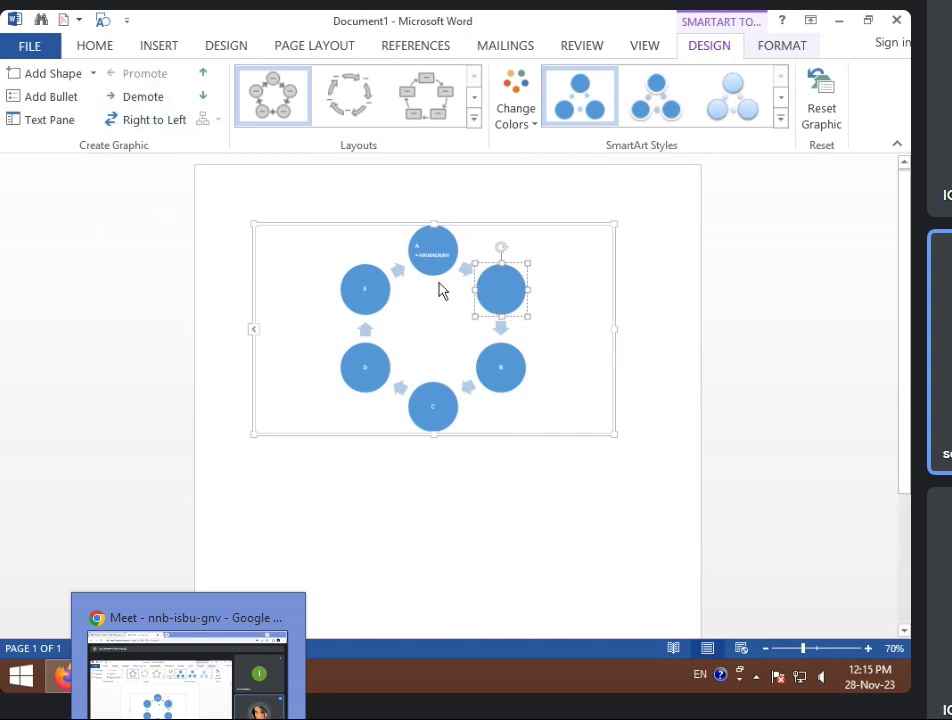
pyautogui.click(139, 100)
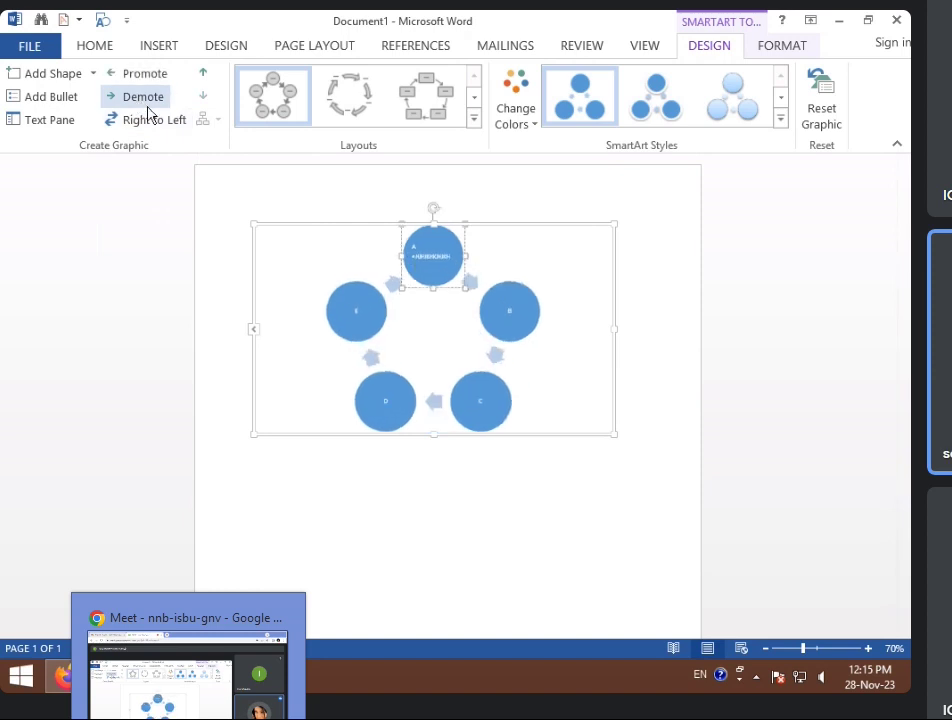
pyautogui.click(202, 74)
pyautogui.click(205, 98)
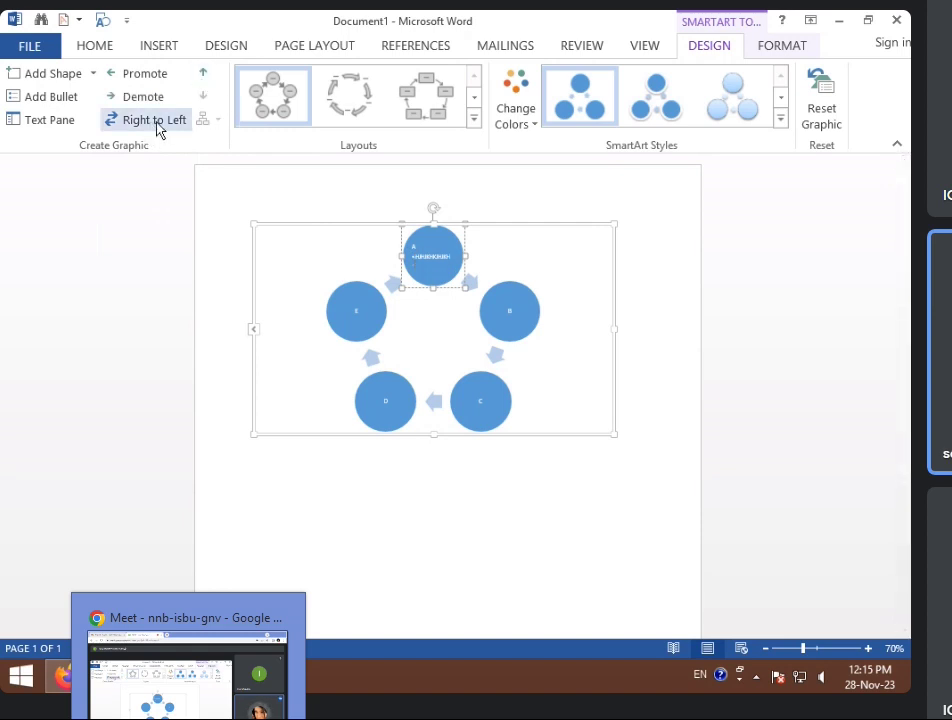
pyautogui.click(48, 100)
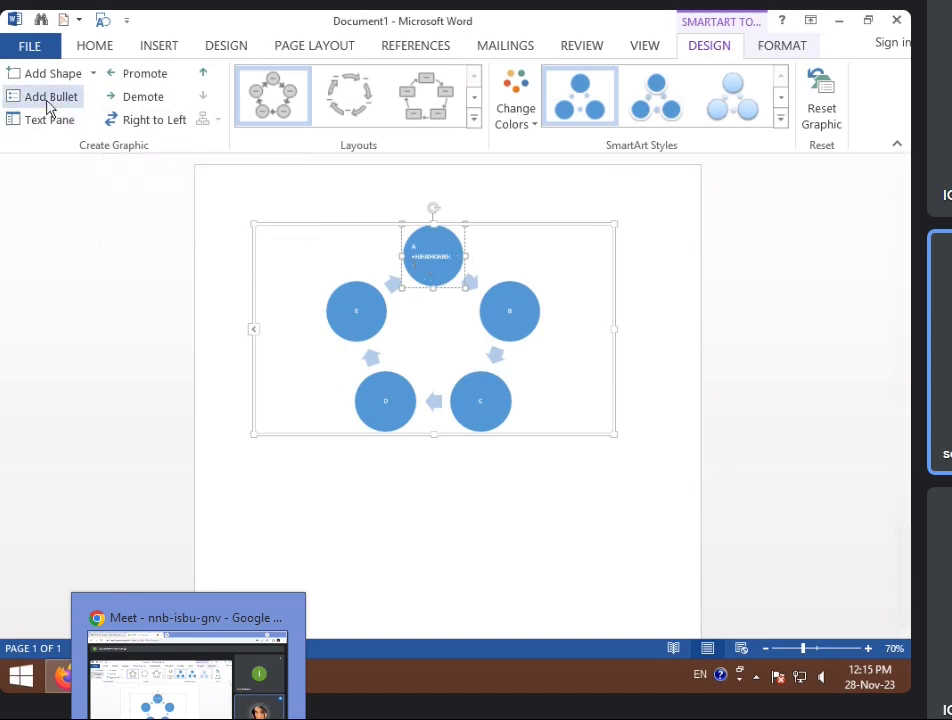
pyautogui.click(450, 257)
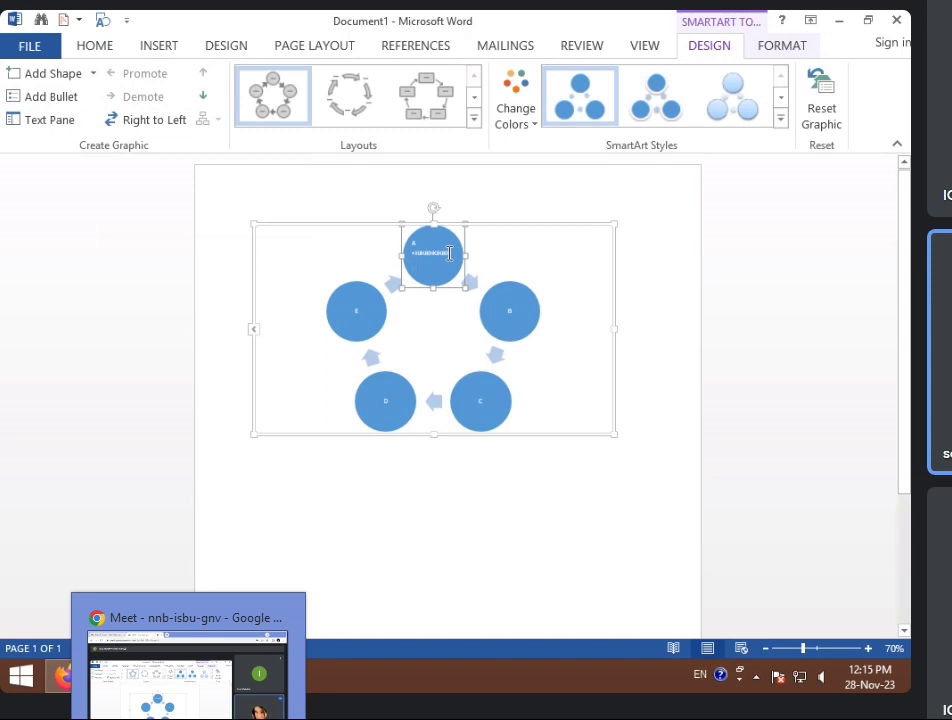
pyautogui.press('BackSpace')
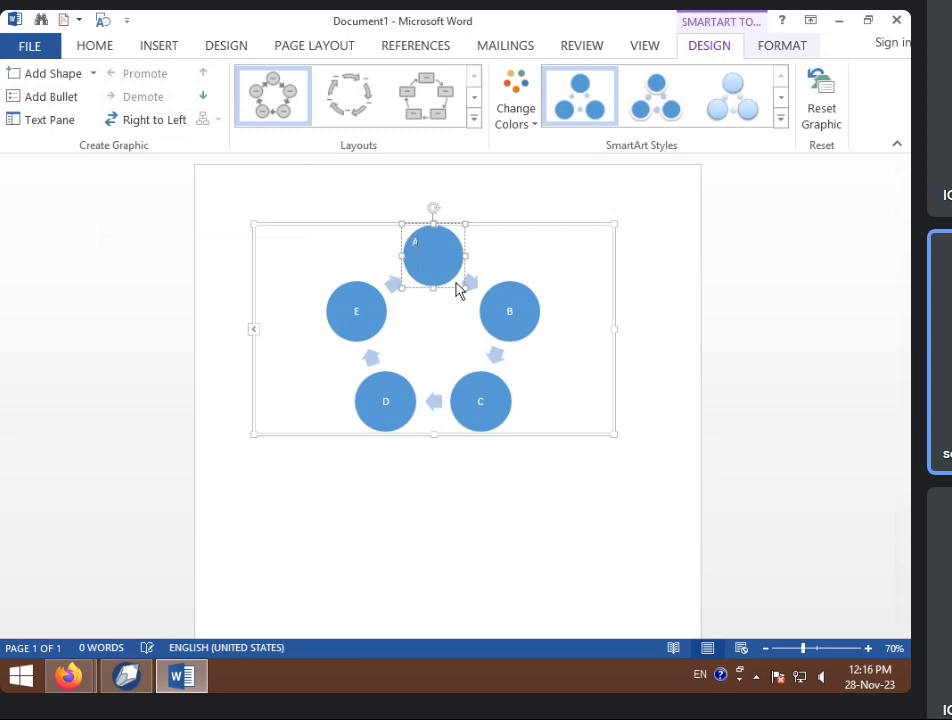
# Test demoting circle B under A, then restore B as its own circle.
pyautogui.click(425, 359)
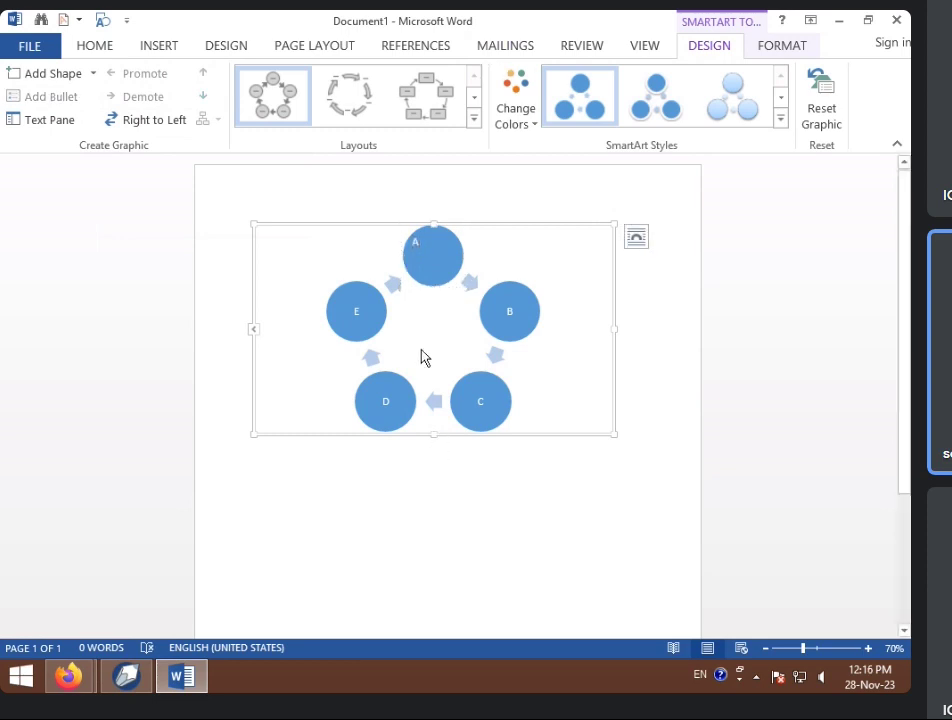
pyautogui.click(431, 236)
pyautogui.click(530, 324)
pyautogui.click(150, 99)
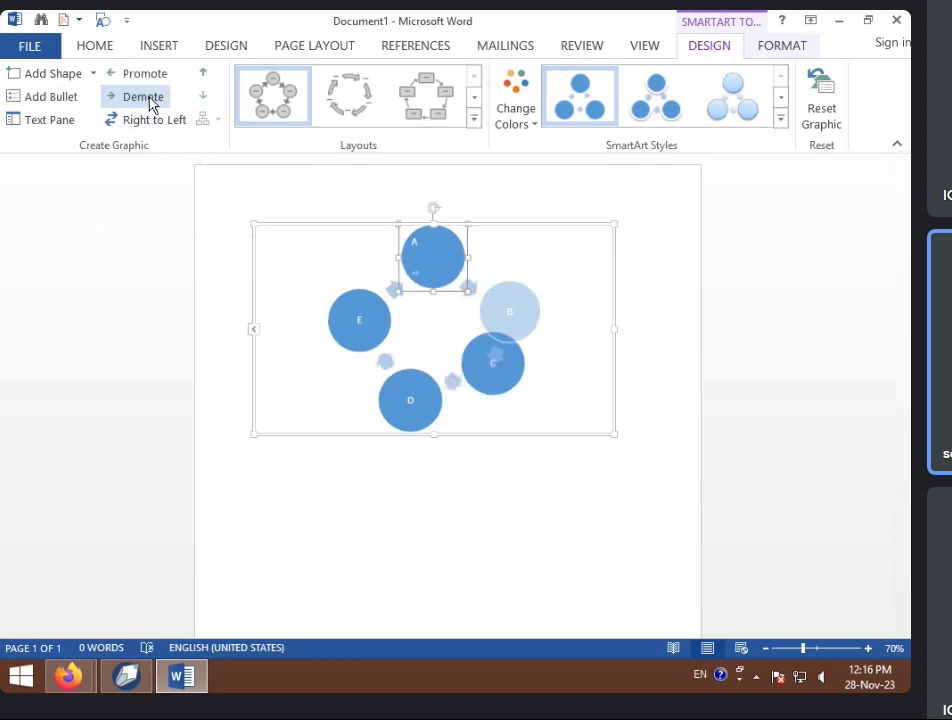
pyautogui.click(139, 87)
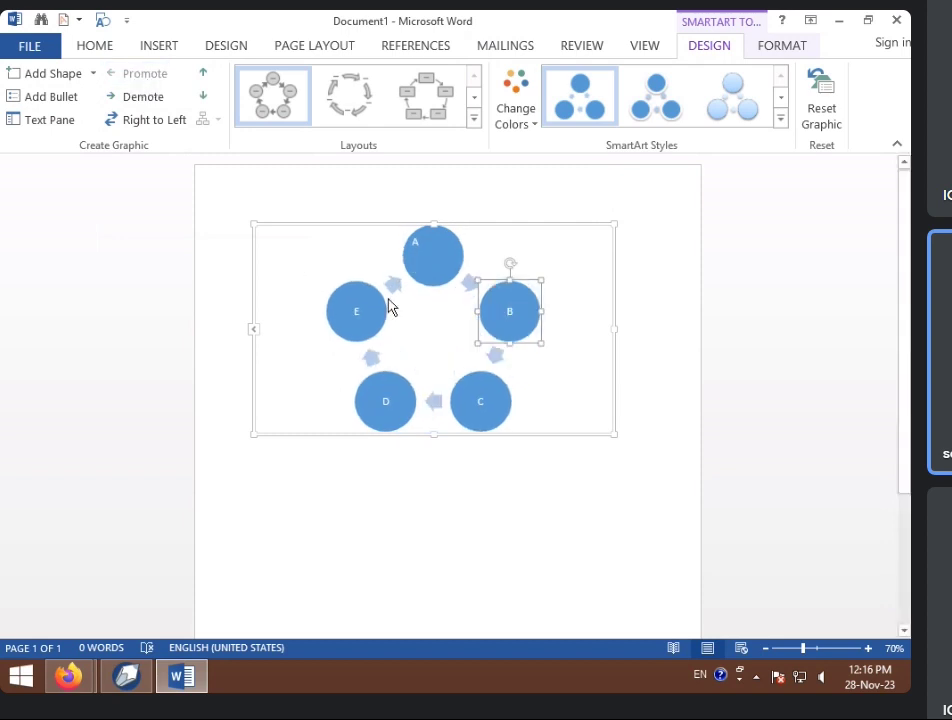
# Add several new circles after B and demote the newest one.
pyautogui.click(92, 74)
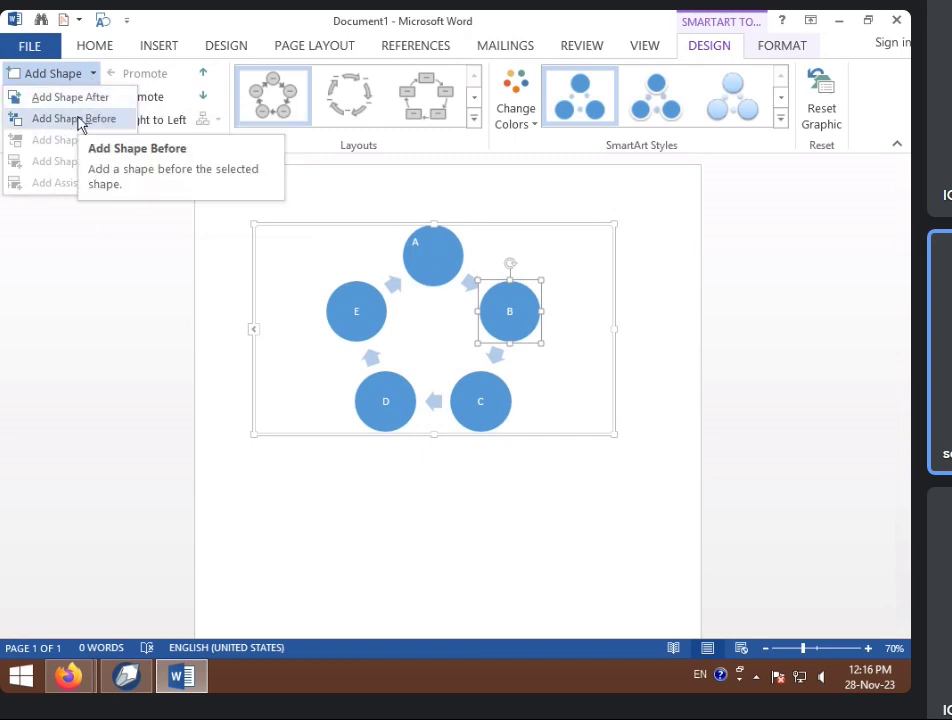
pyautogui.click(81, 101)
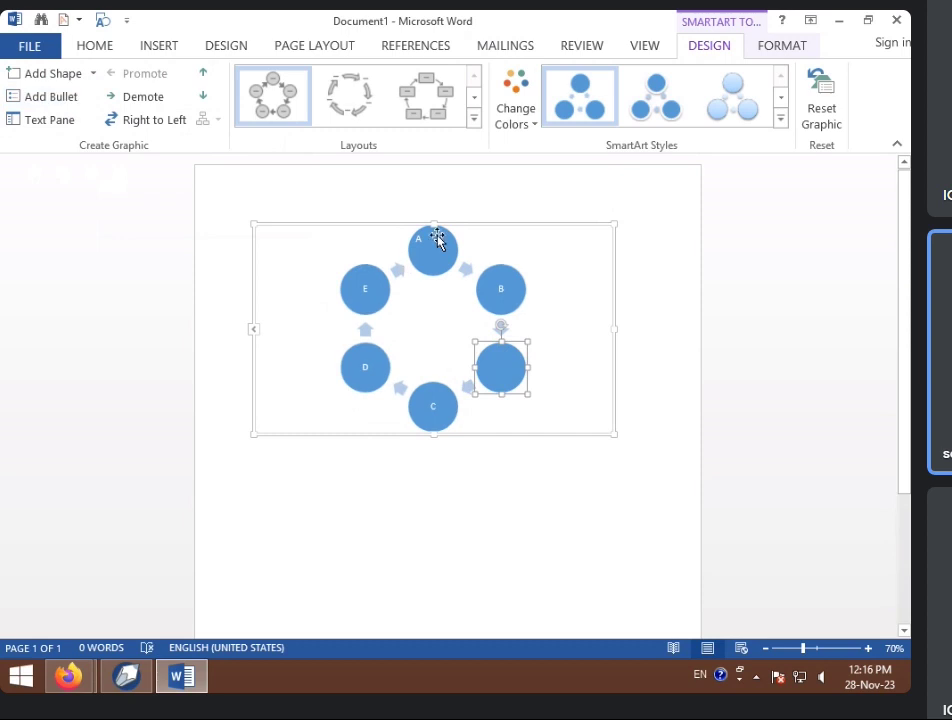
pyautogui.click(40, 76)
pyautogui.click(40, 77)
pyautogui.click(40, 78)
pyautogui.click(40, 79)
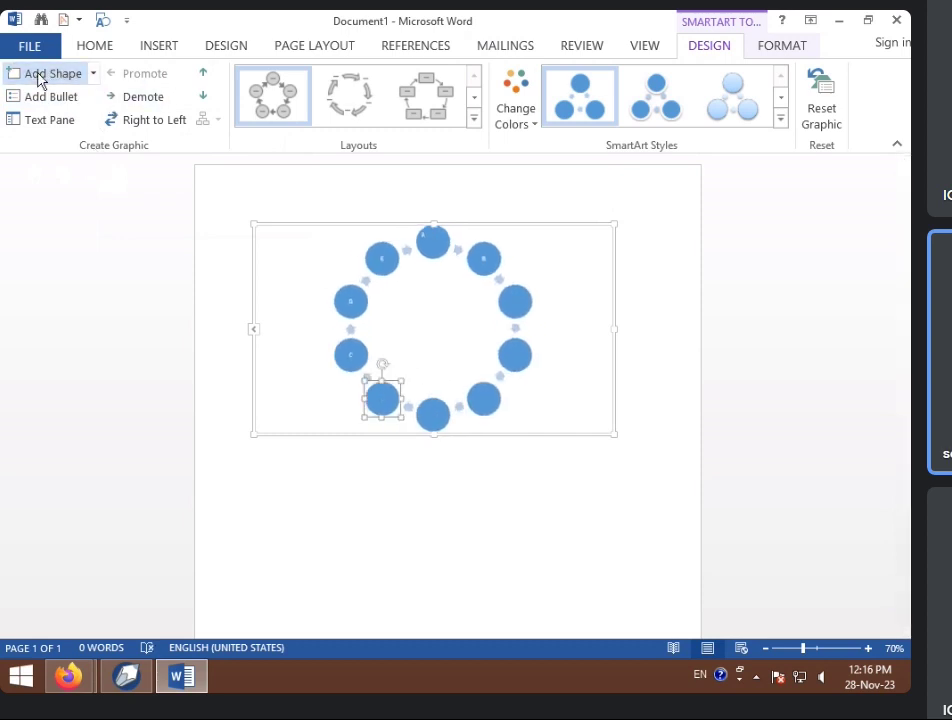
pyautogui.click(143, 97)
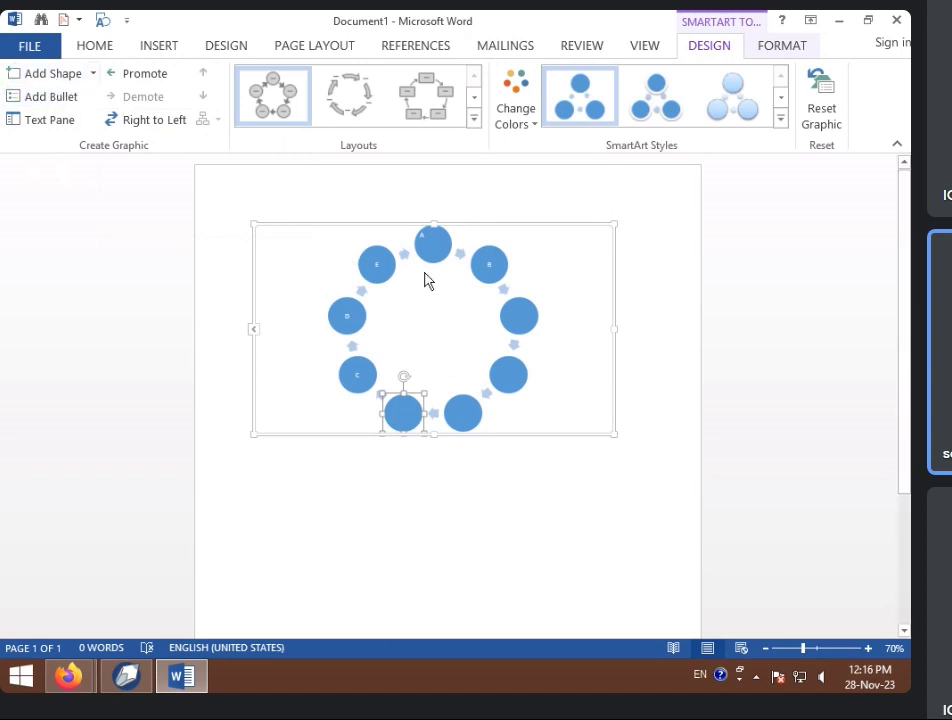
# Delete circle A and the three empty circles, then mirror the diagram right to left.
pyautogui.click(376, 262)
pyautogui.click(428, 244)
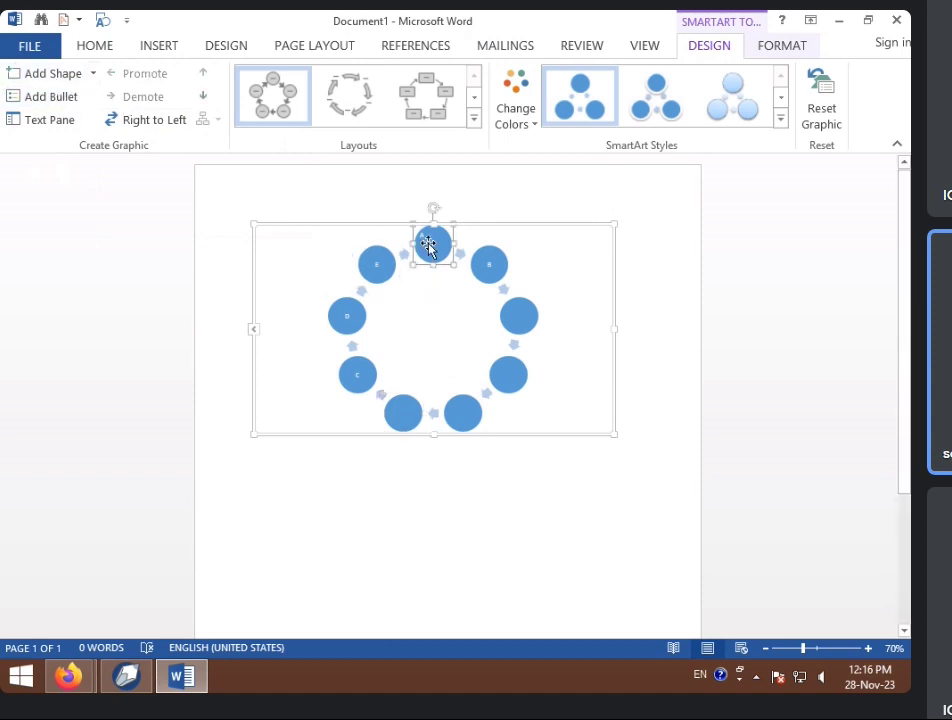
pyautogui.press('Delete')
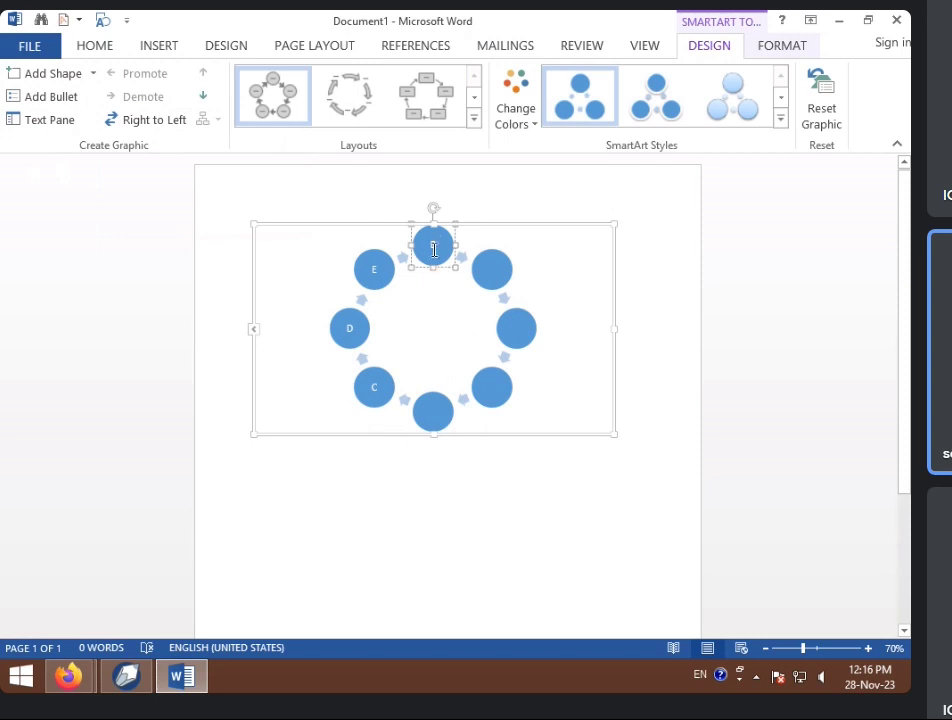
pyautogui.click(484, 272)
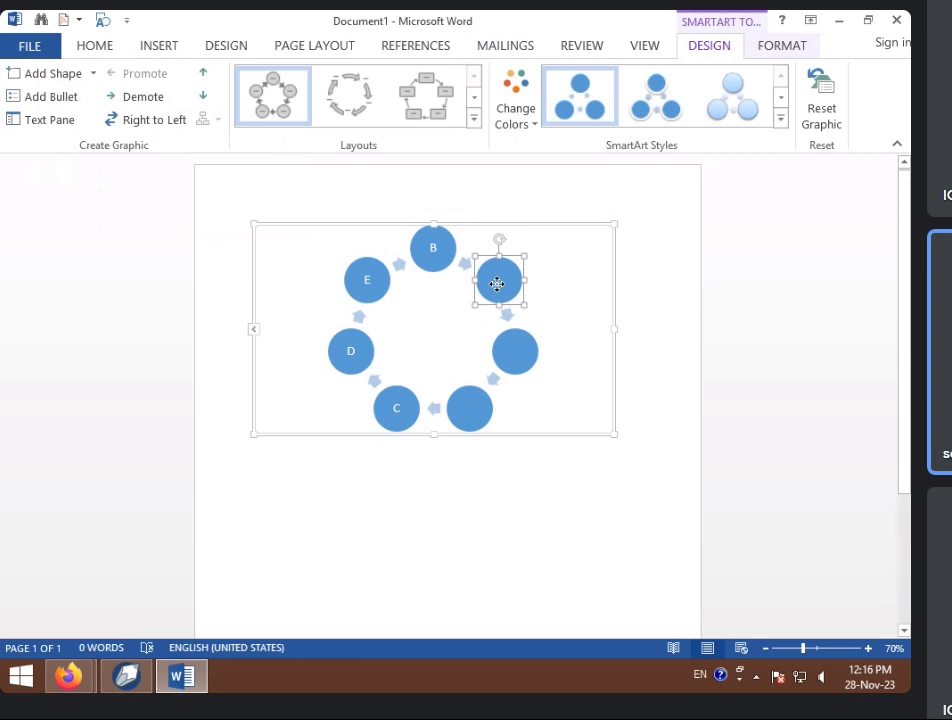
pyautogui.press('Delete')
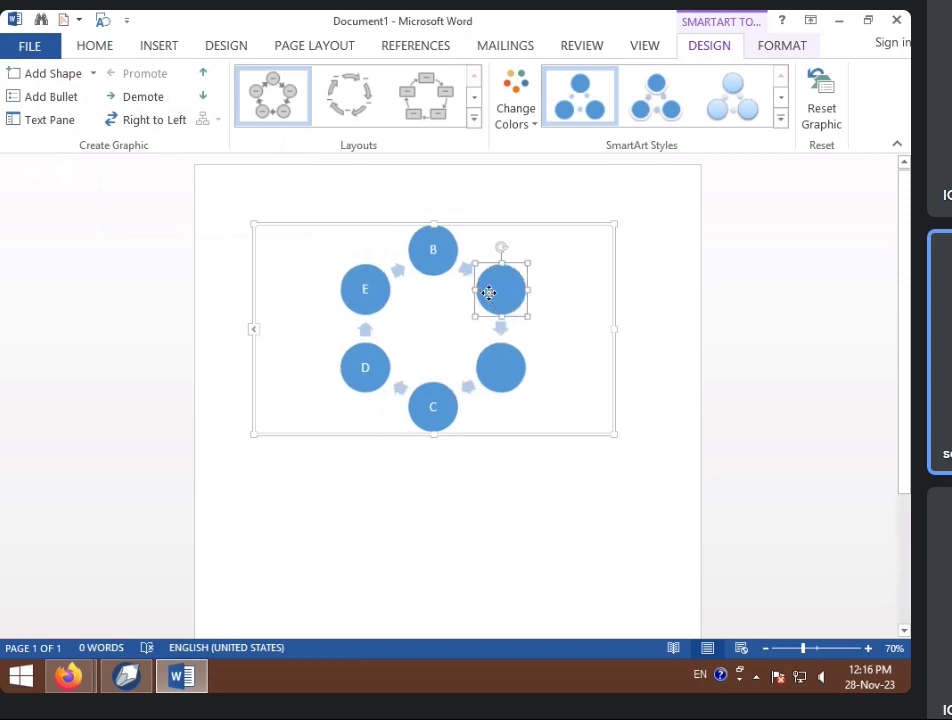
pyautogui.press('Delete')
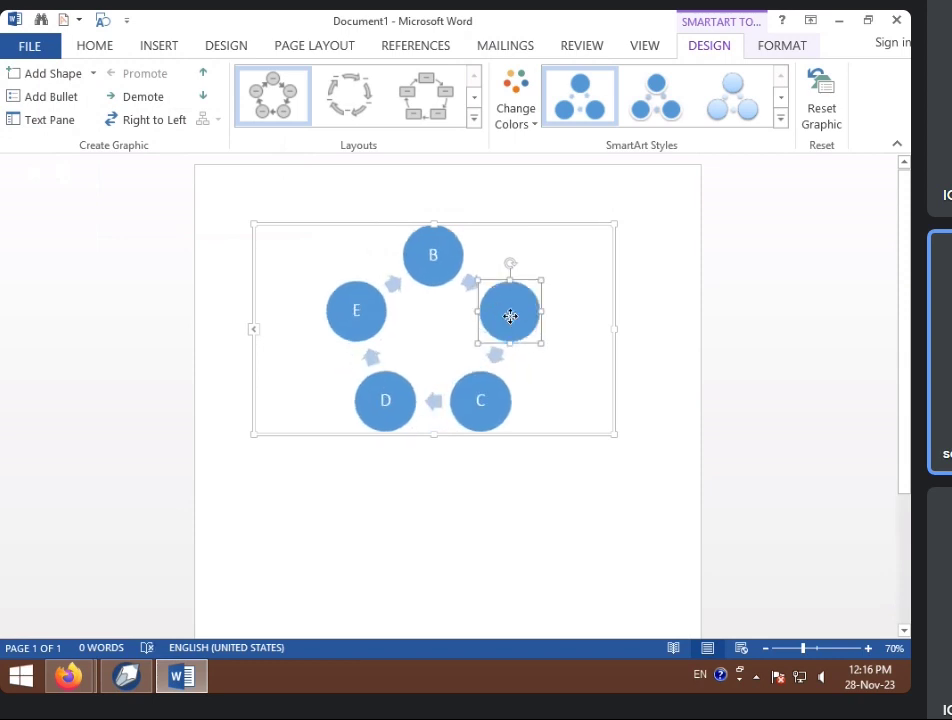
pyautogui.press('Delete')
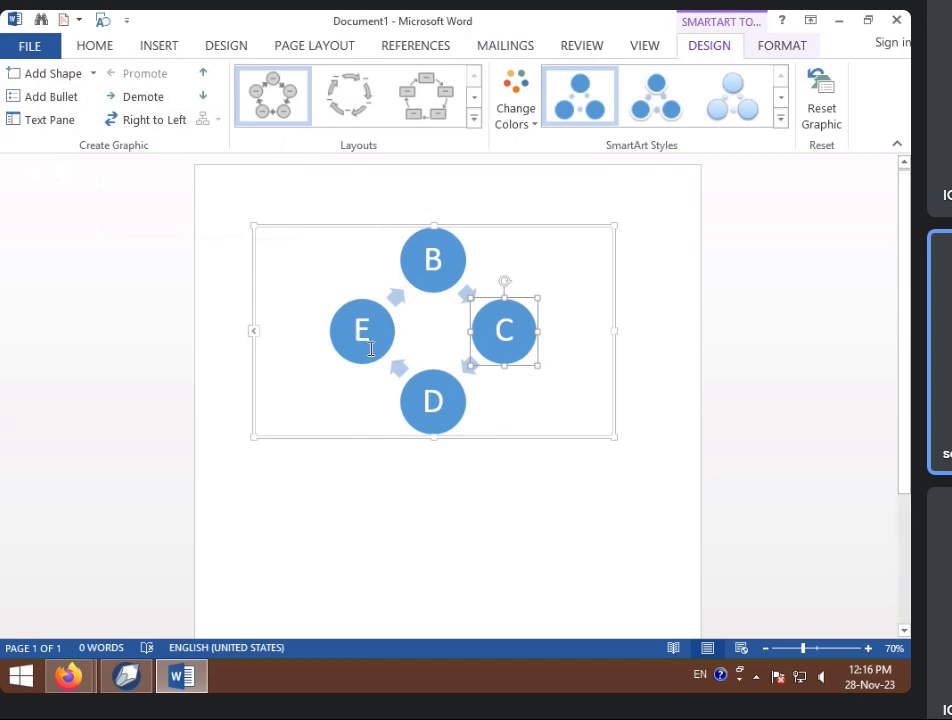
pyautogui.click(148, 120)
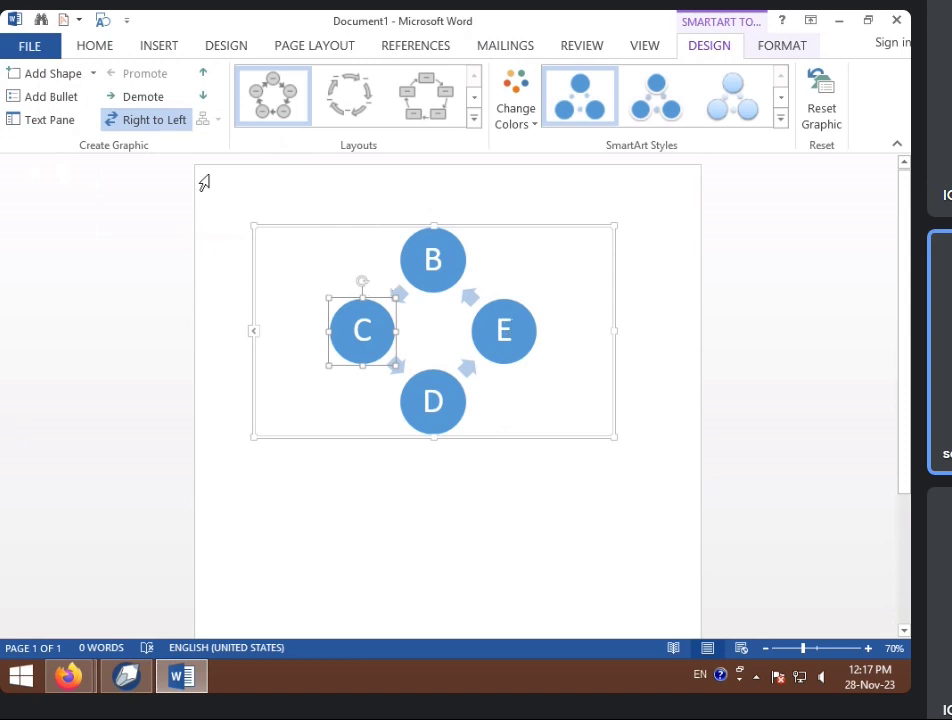
# Try the Basic Radial layout for the diagram.
pyautogui.click(474, 118)
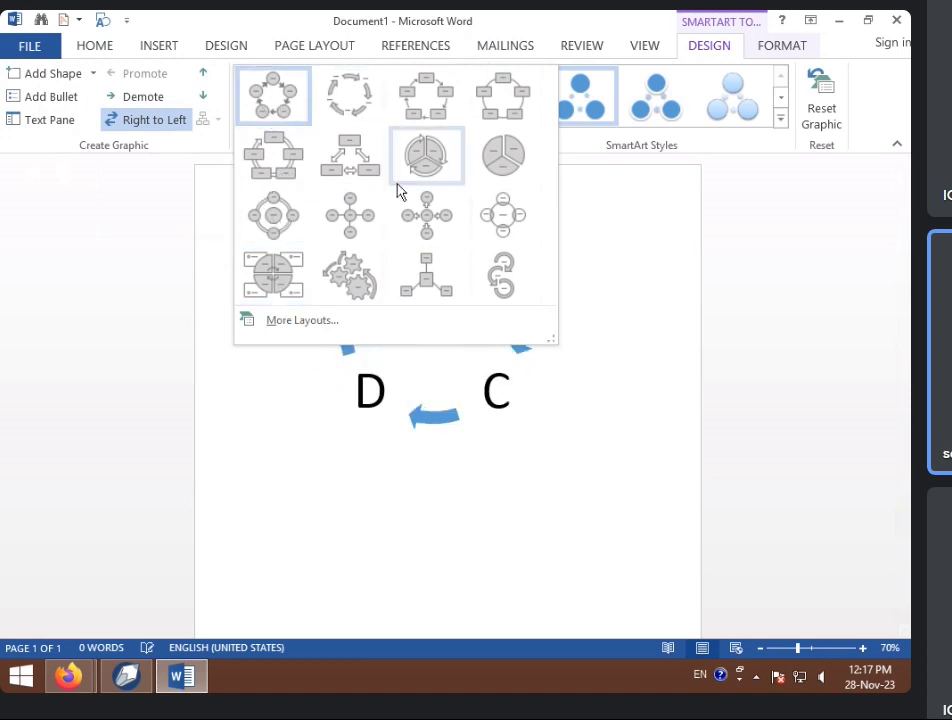
pyautogui.click(372, 232)
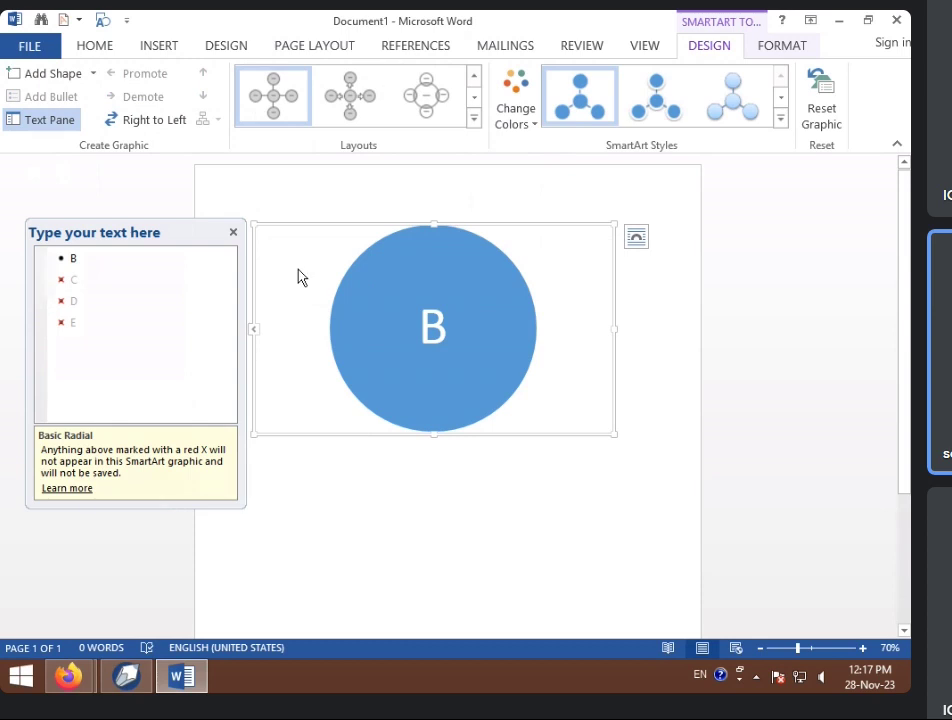
pyautogui.click(233, 232)
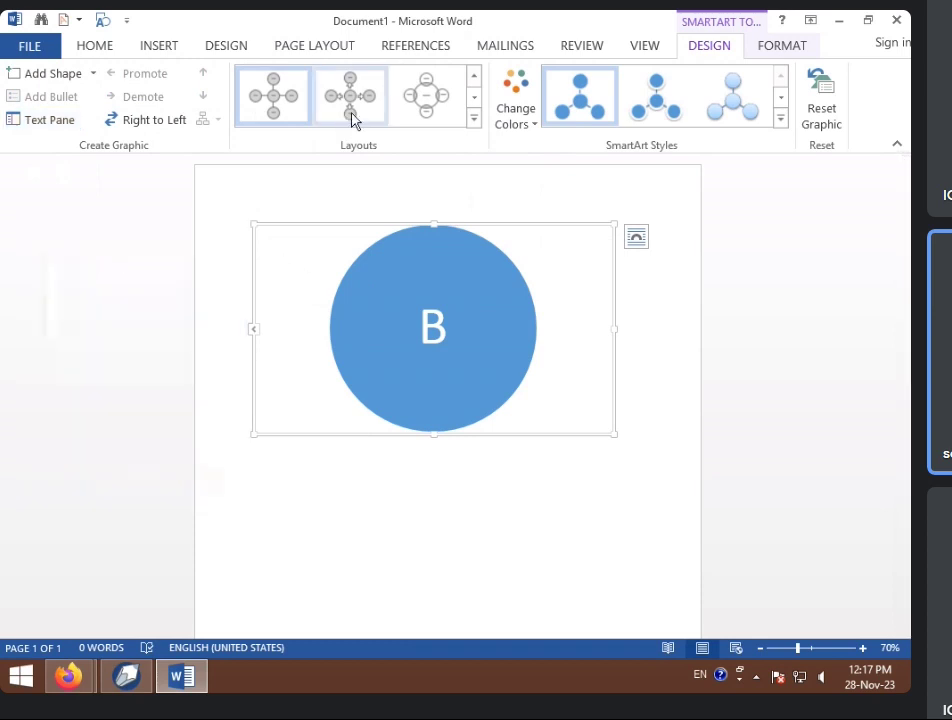
# Apply the Multidirectional Cycle layout of four boxes joined by arrows.
pyautogui.click(474, 119)
pyautogui.click(344, 172)
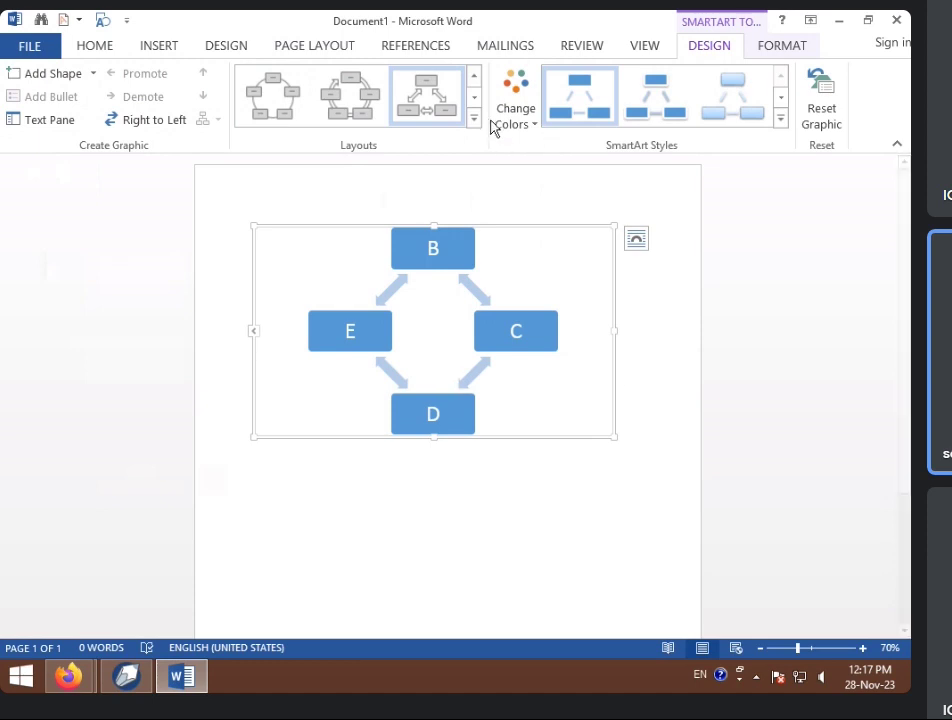
pyautogui.click(474, 119)
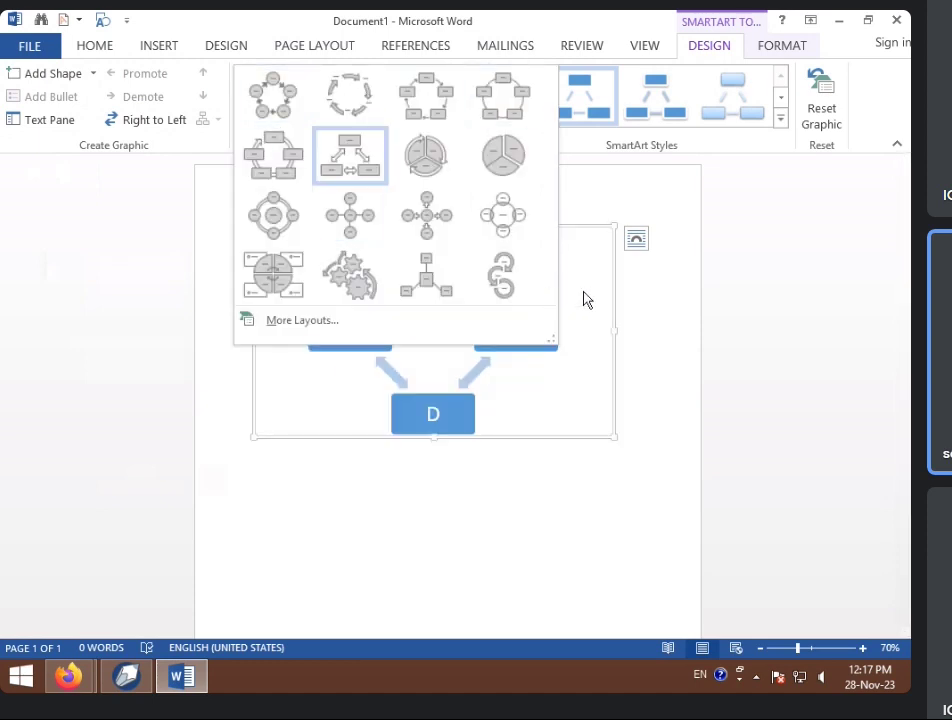
pyautogui.click(586, 156)
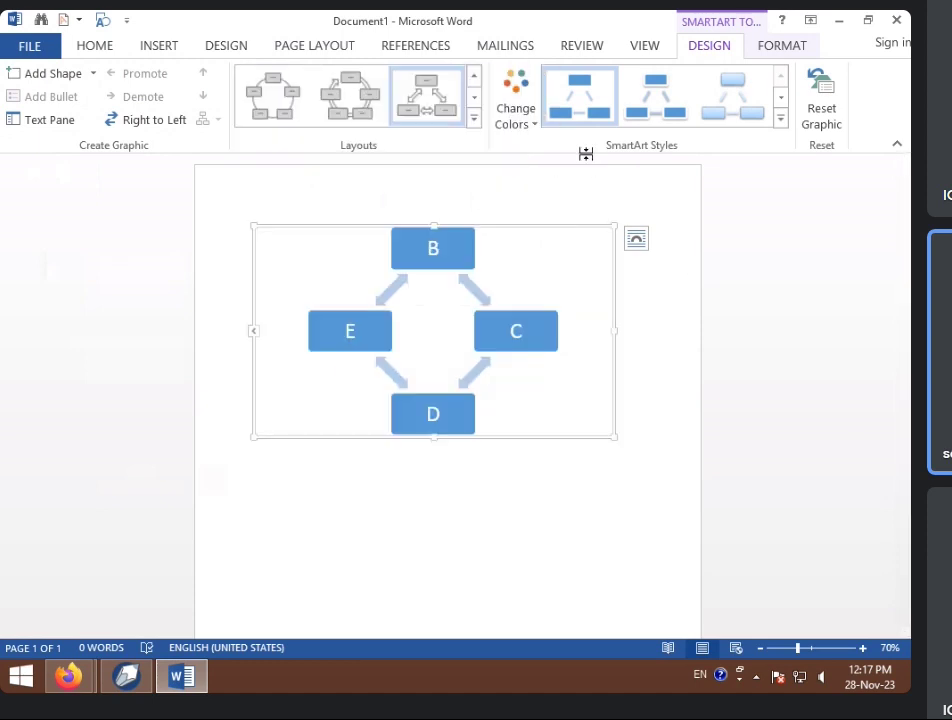
pyautogui.click(530, 124)
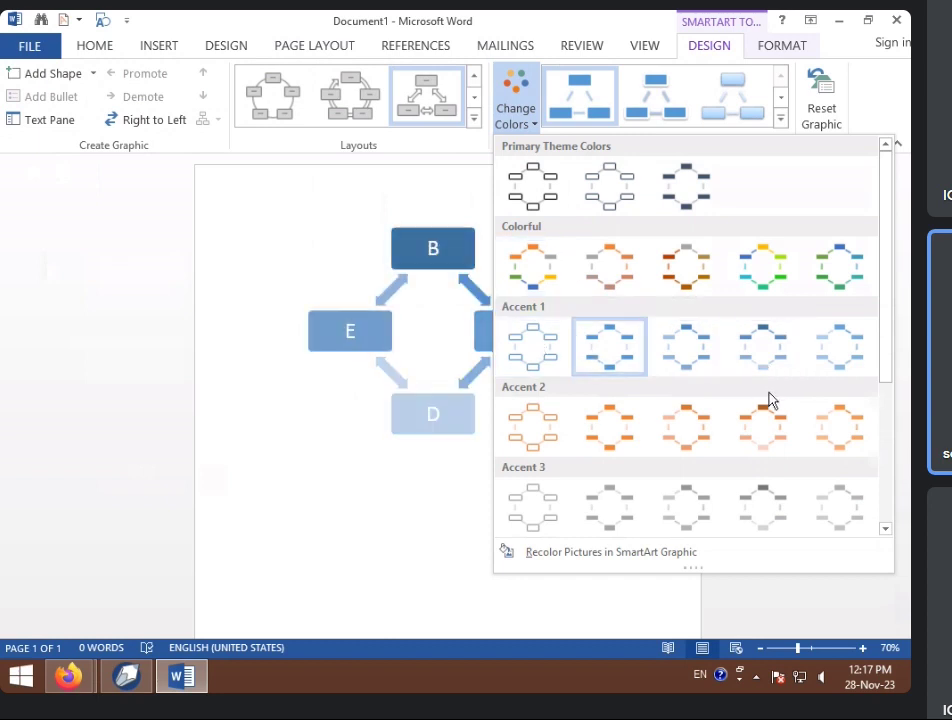
# Apply the Colorful Accent 4 to 5 colour scheme and a 3-D style to the diagram.
pyautogui.click(761, 267)
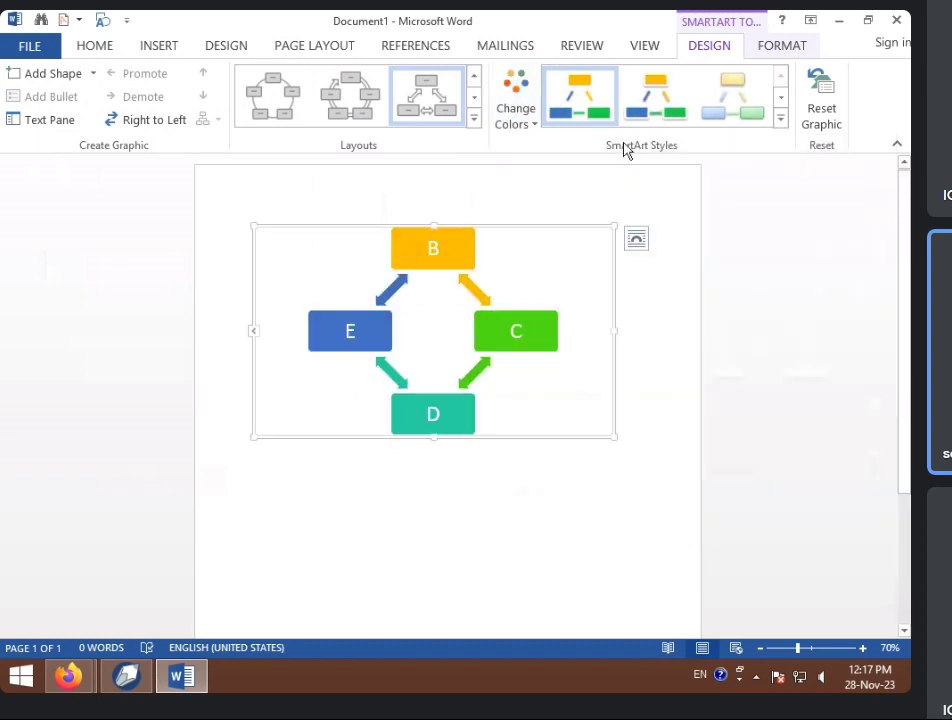
pyautogui.click(781, 119)
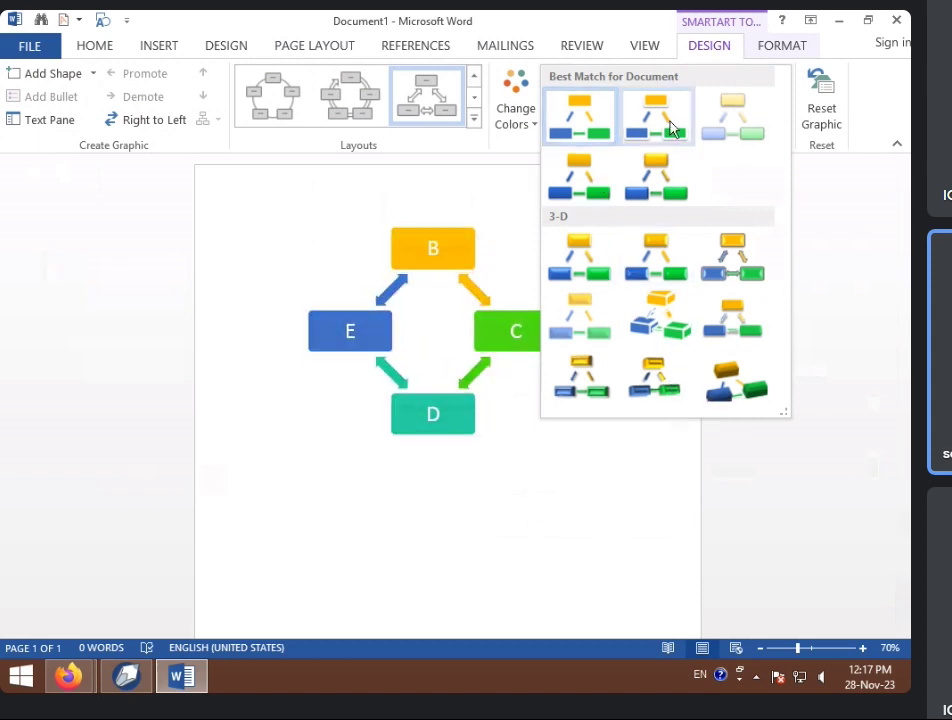
pyautogui.click(729, 272)
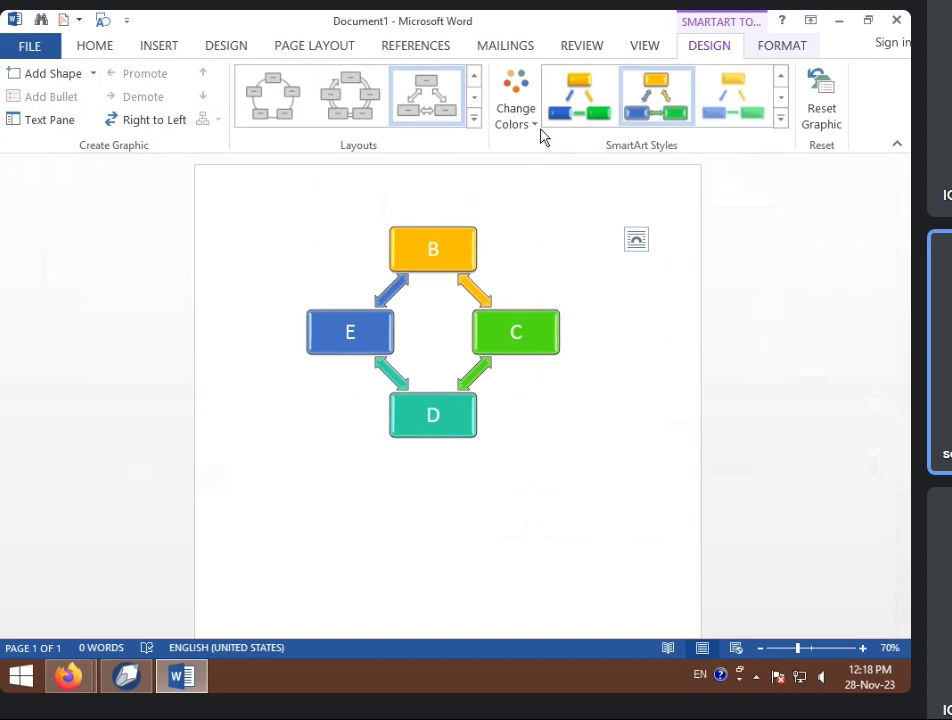
pyautogui.click(50, 121)
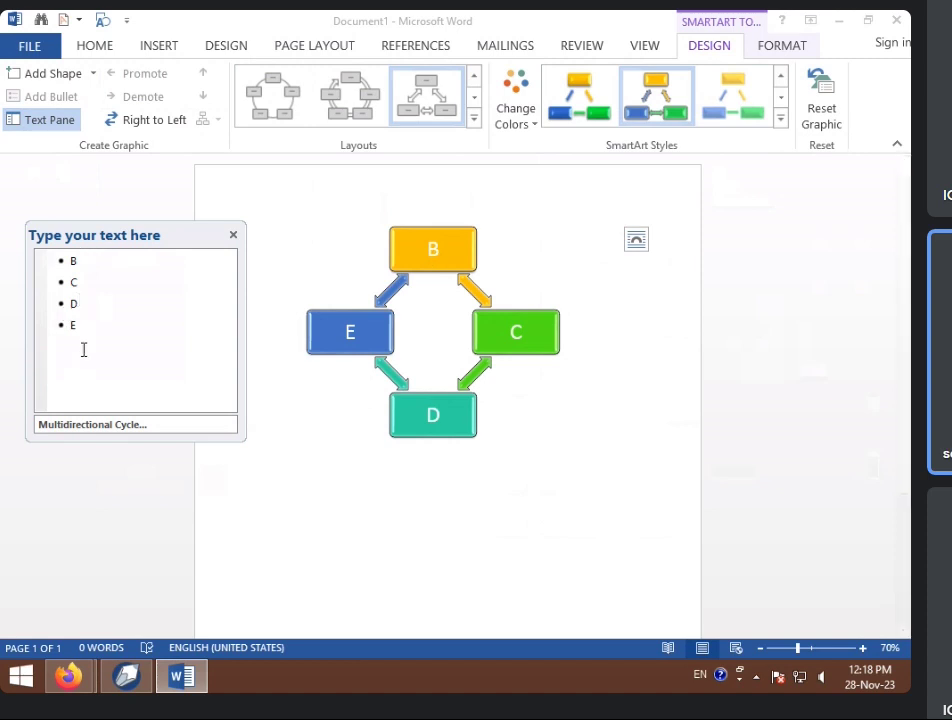
# In the outline, change B to JHGJHGJ and append GHJG to E, making EGHJG.
pyautogui.click(77, 265)
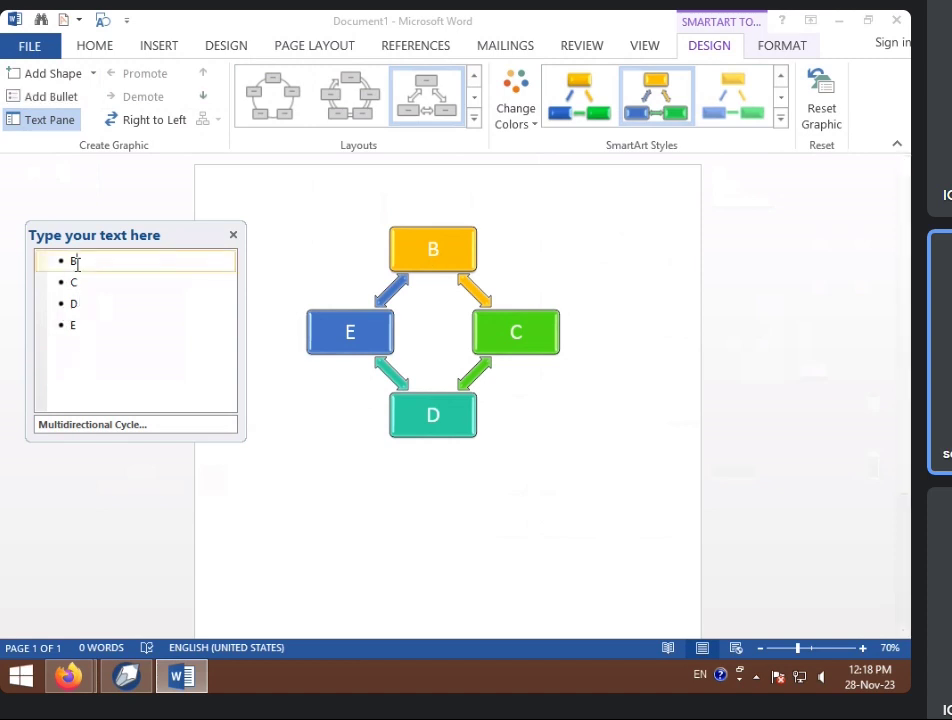
pyautogui.write('JHGJHGJ')
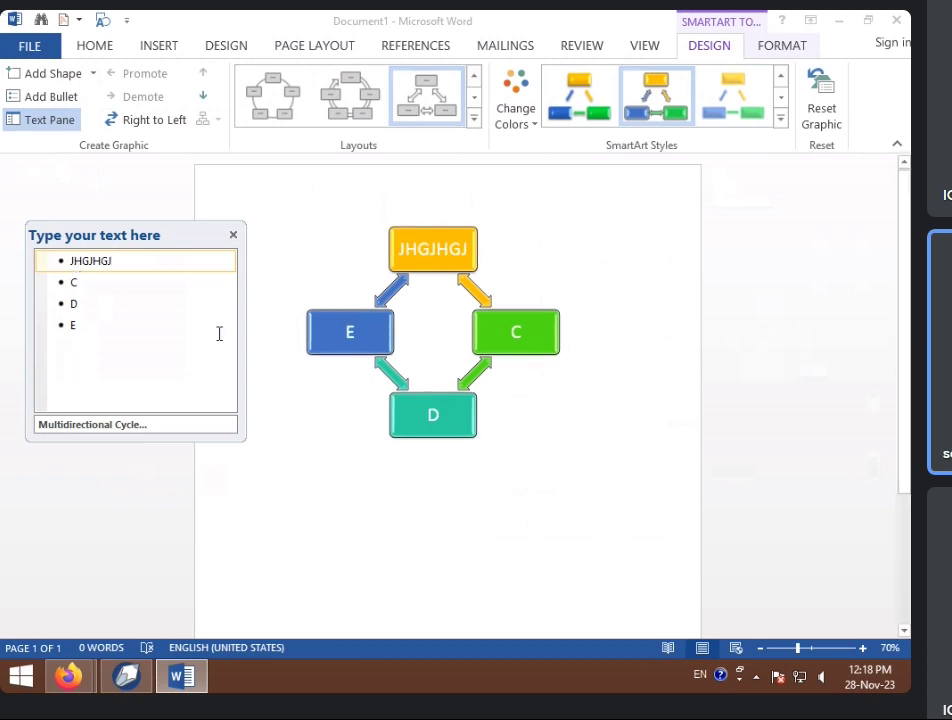
pyautogui.click(516, 342)
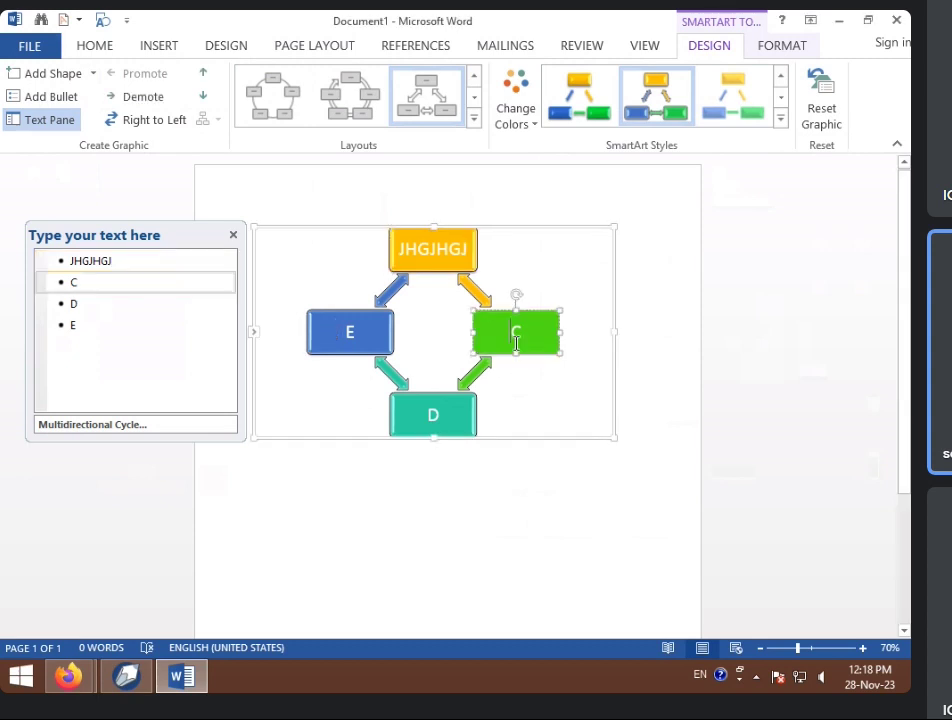
pyautogui.click(115, 305)
pyautogui.click(117, 330)
pyautogui.write('GHJG')
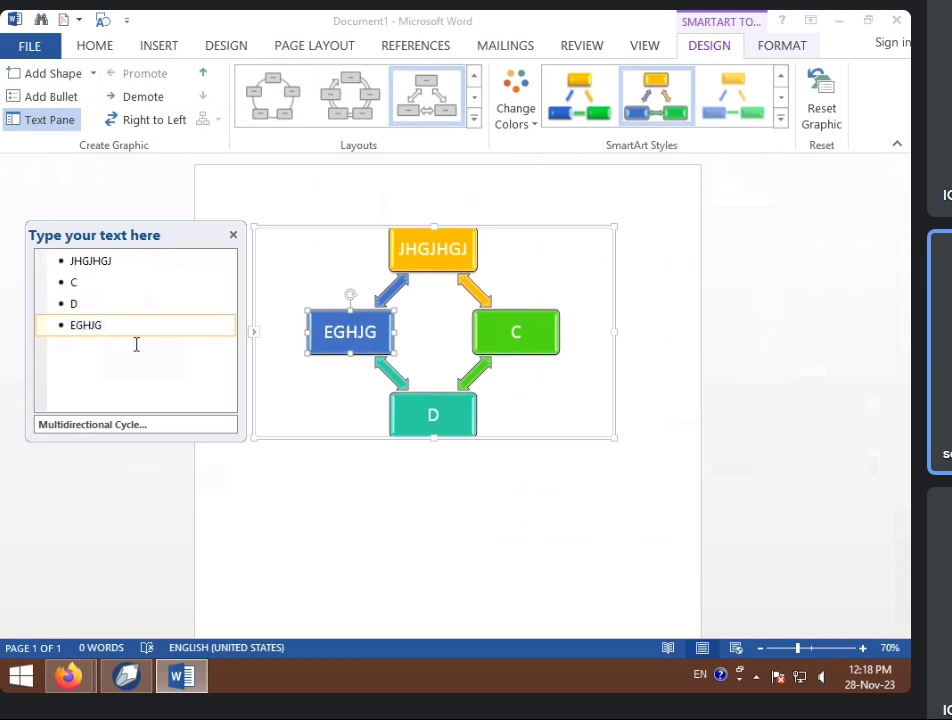
pyautogui.click(233, 235)
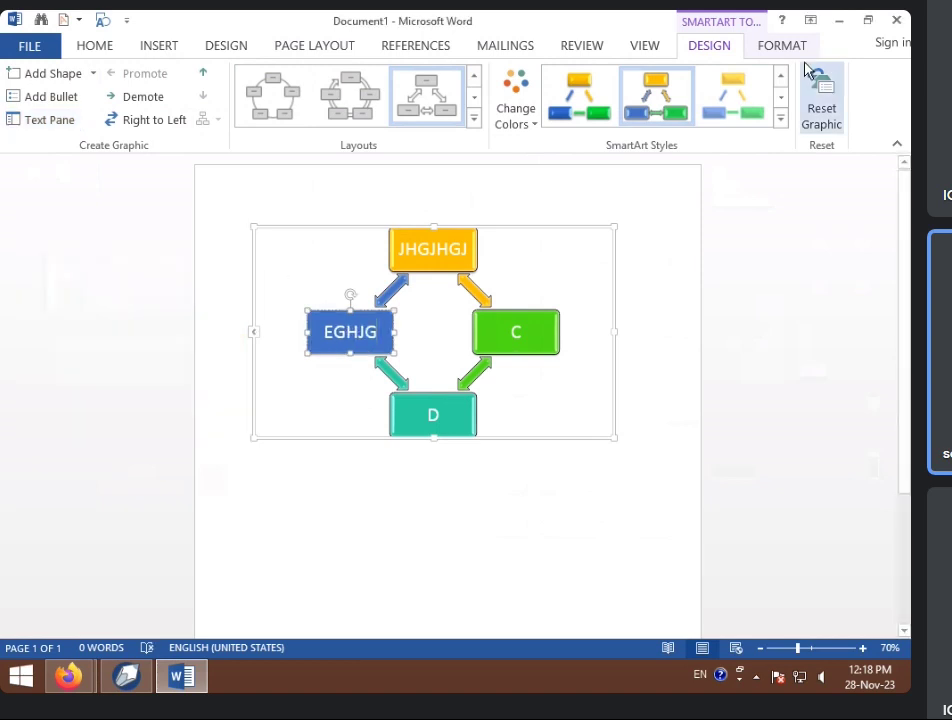
# Open the full layout chooser, close it, and briefly try Insert's SmartArt dialog before cancelling.
pyautogui.click(474, 119)
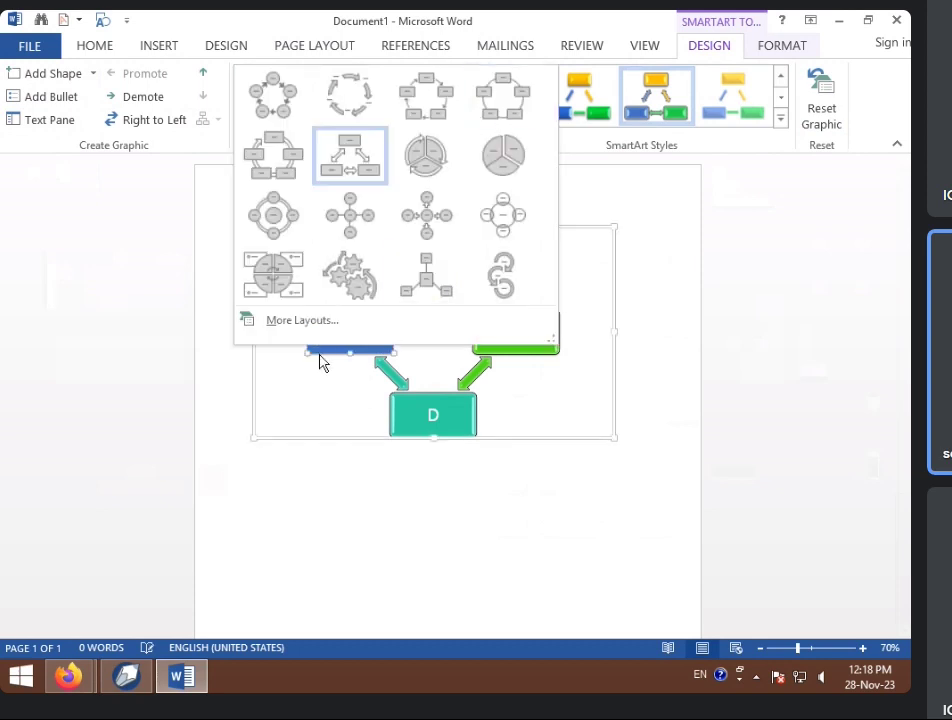
pyautogui.click(290, 324)
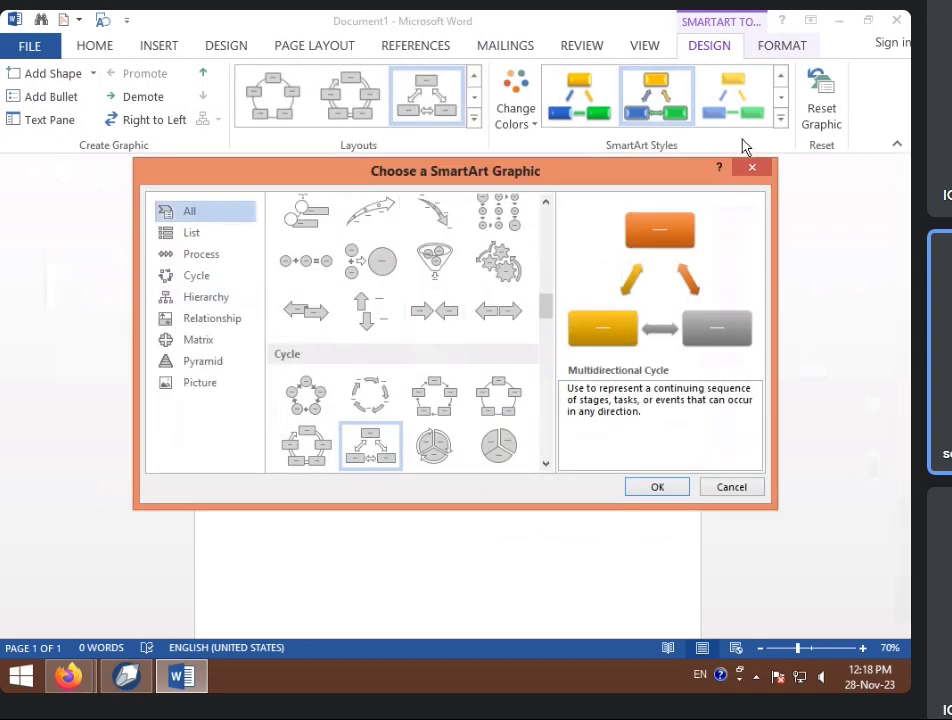
pyautogui.click(765, 170)
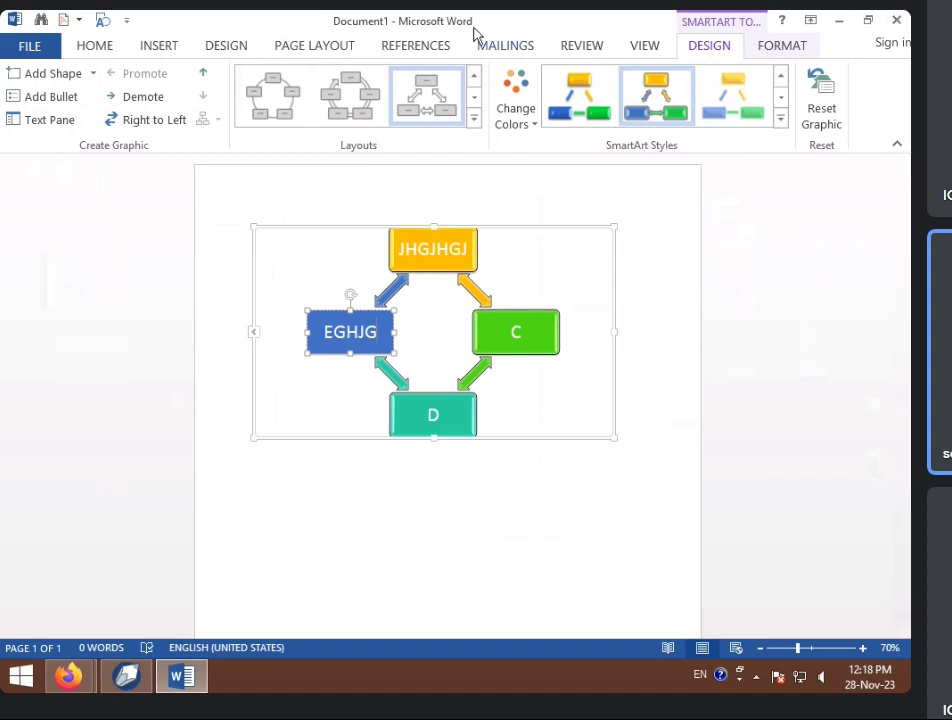
pyautogui.click(140, 44)
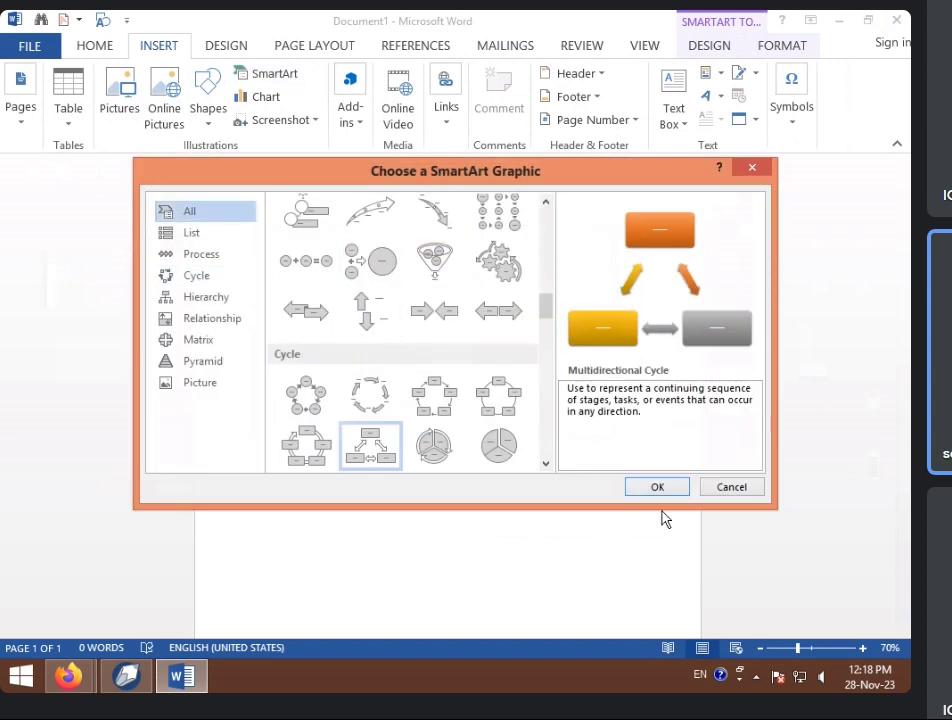
pyautogui.click(730, 488)
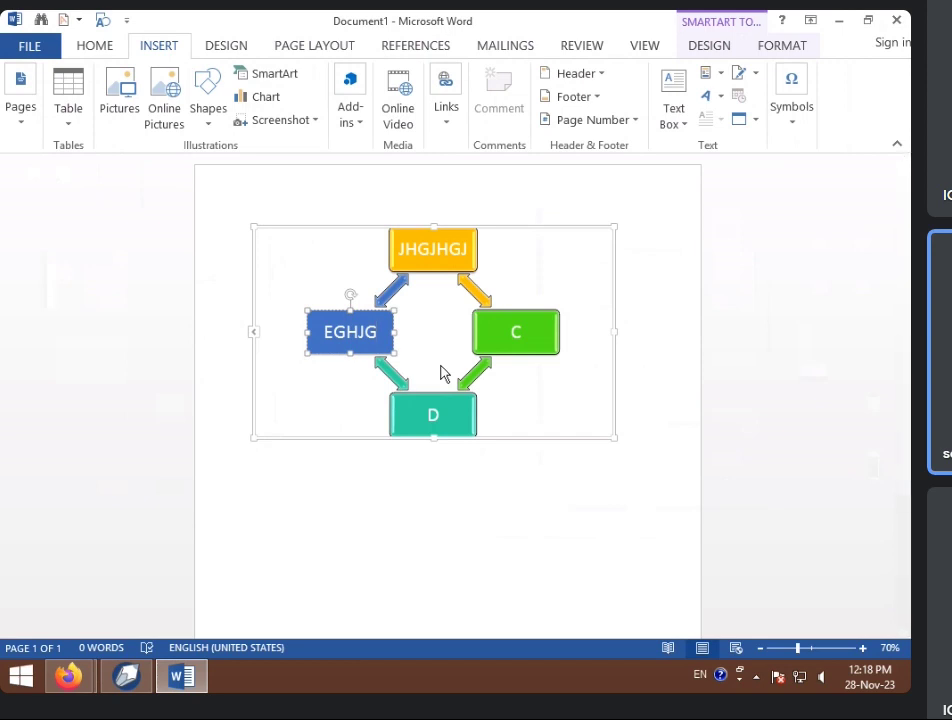
pyautogui.click(714, 46)
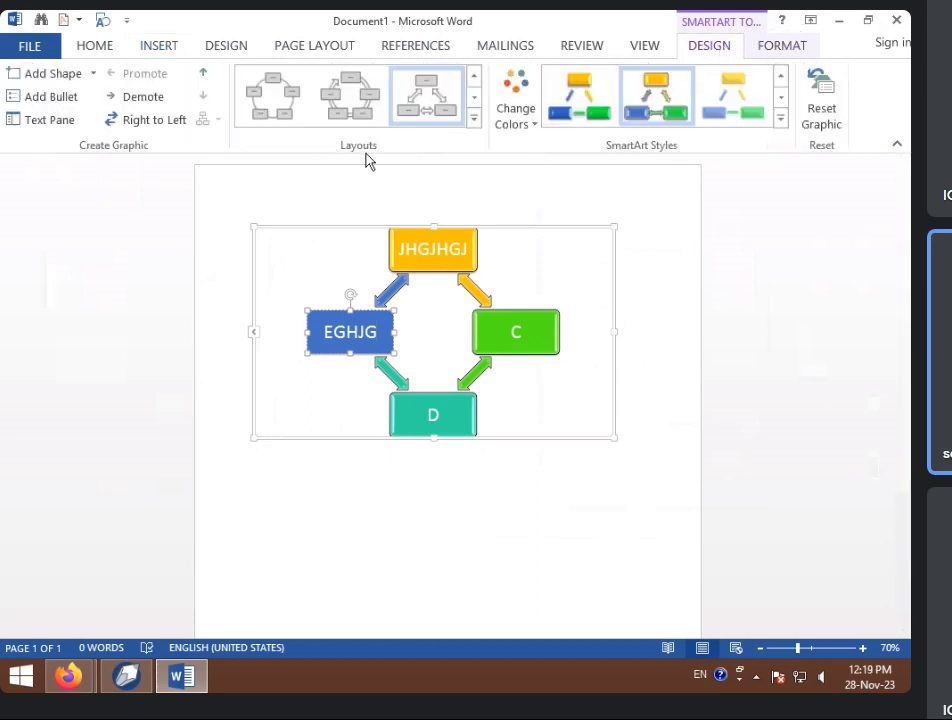
# Reopen More Layouts and filter to the Cycle category, previewing Multidirectional Cycle.
pyautogui.click(474, 118)
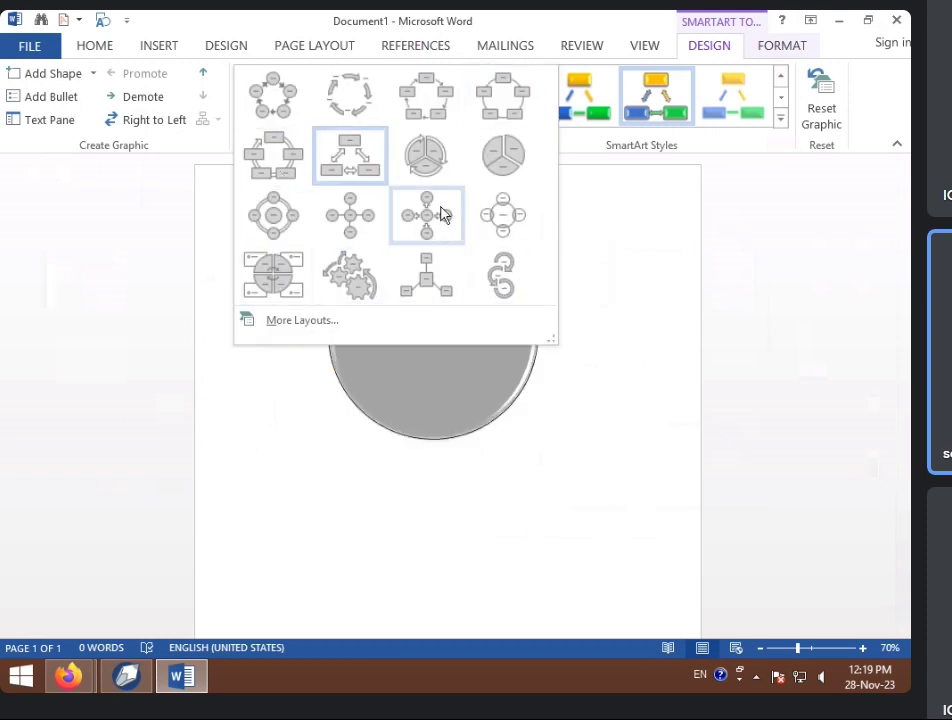
pyautogui.click(277, 331)
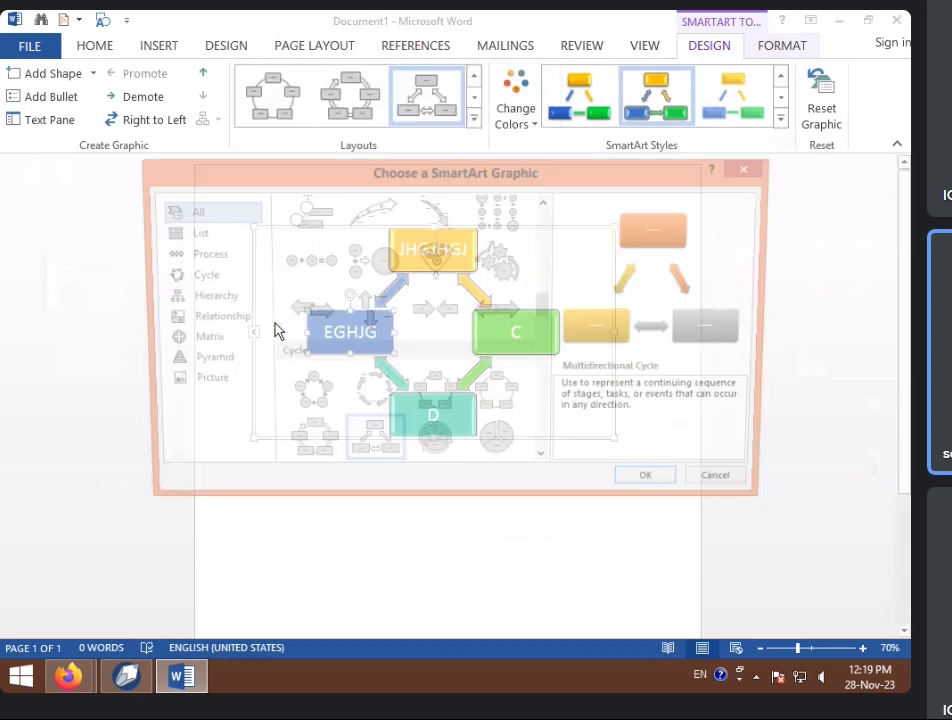
pyautogui.moveTo(334, 176); pyautogui.dragTo(338, 348)
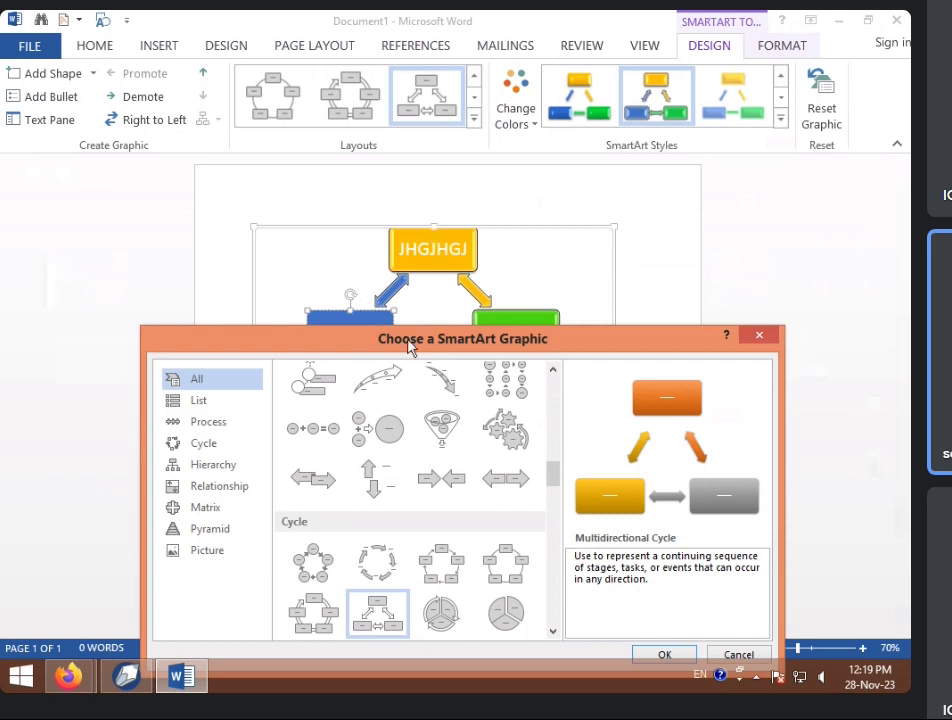
pyautogui.click(193, 445)
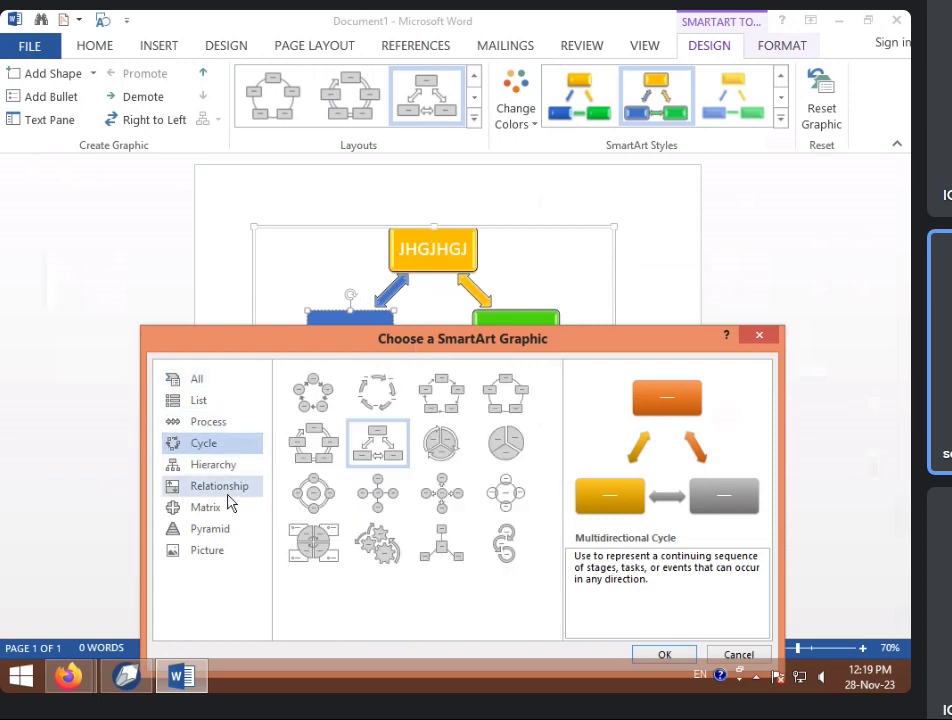
# Switch the diagram to the Horizontal Picture List layout from the List category.
pyautogui.click(213, 467)
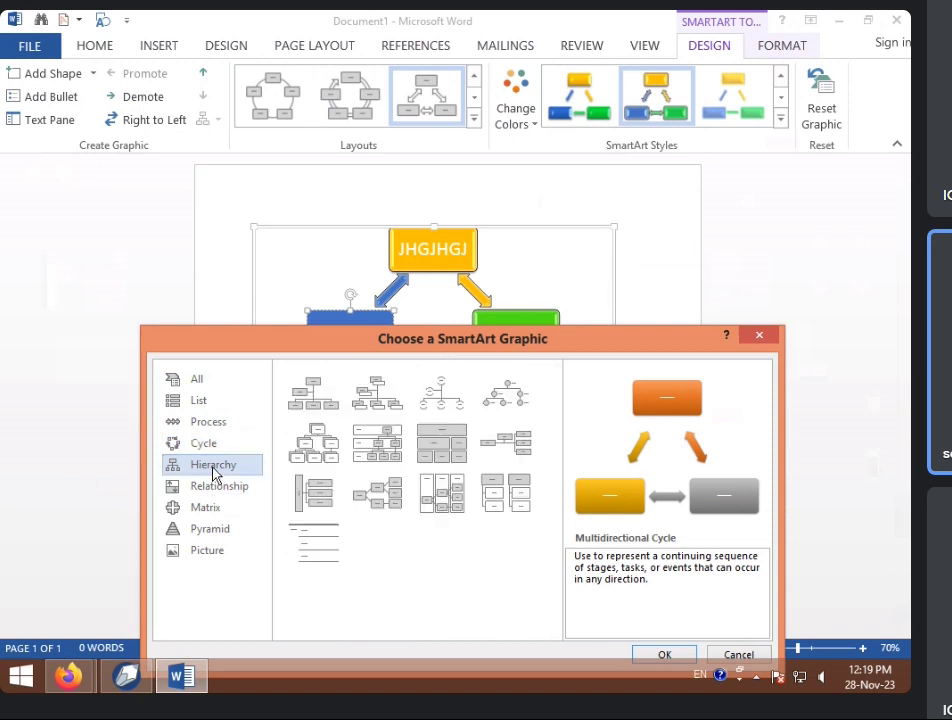
pyautogui.click(205, 402)
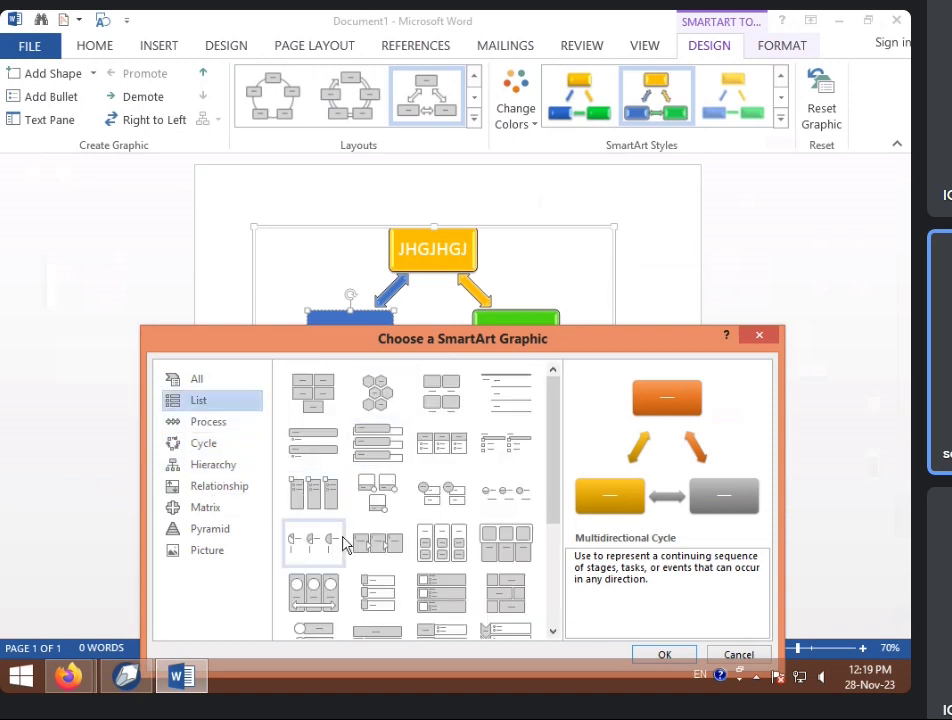
pyautogui.click(512, 554)
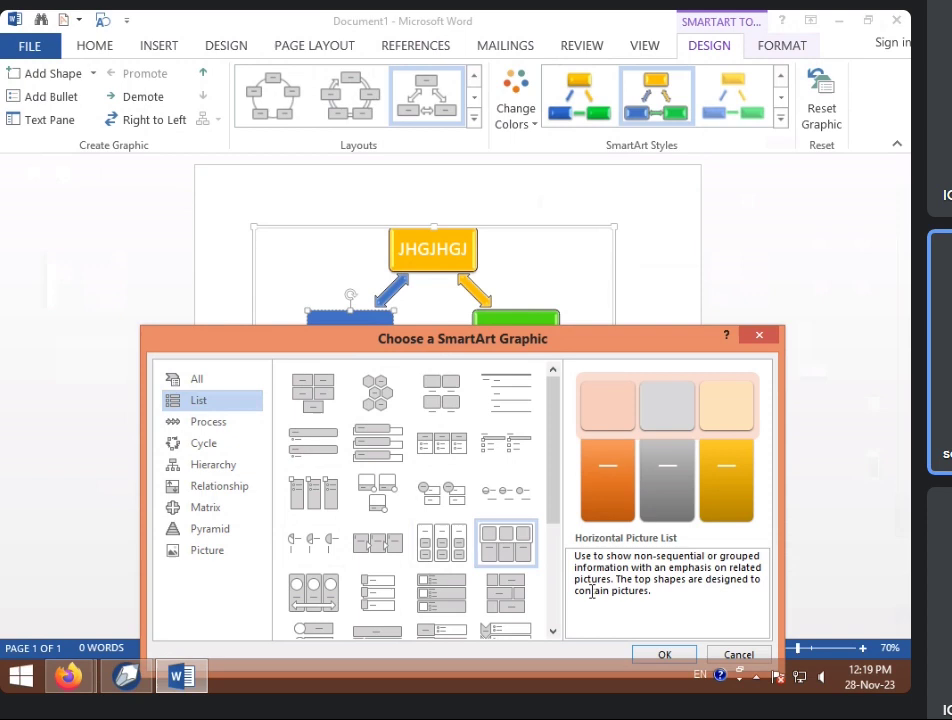
pyautogui.click(658, 656)
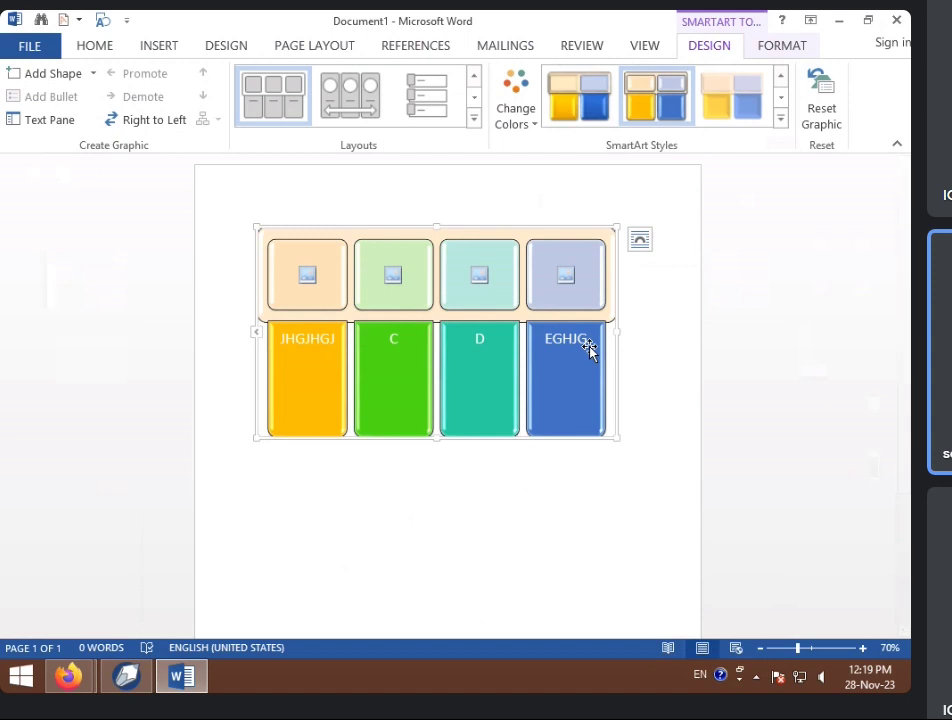
pyautogui.click(538, 128)
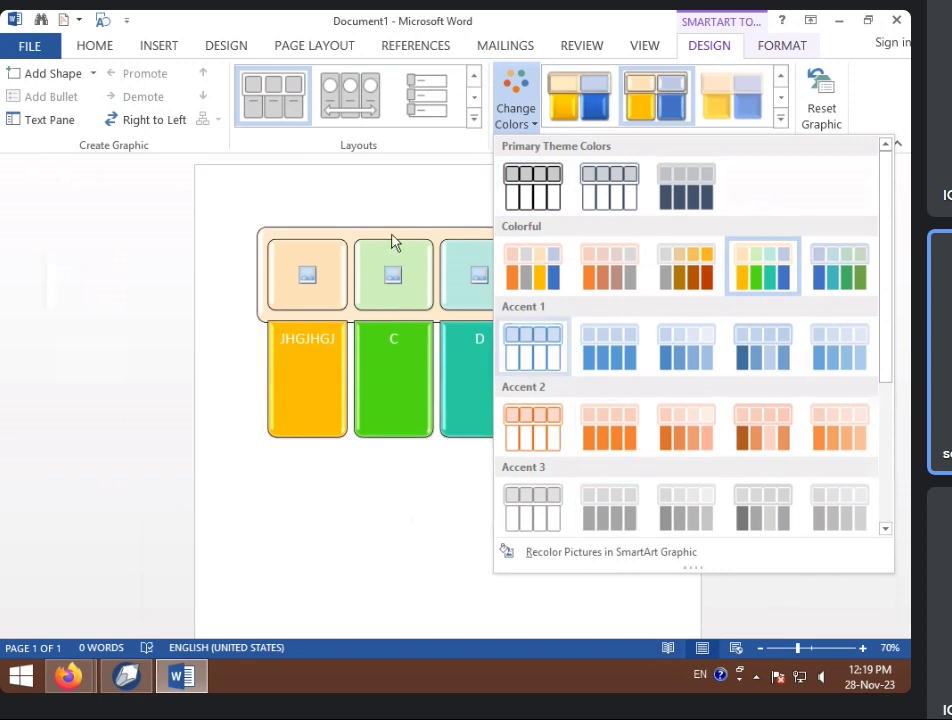
# Try SmartArt styles and a colourful scheme, then reset the graphic to default blue.
pyautogui.click(781, 119)
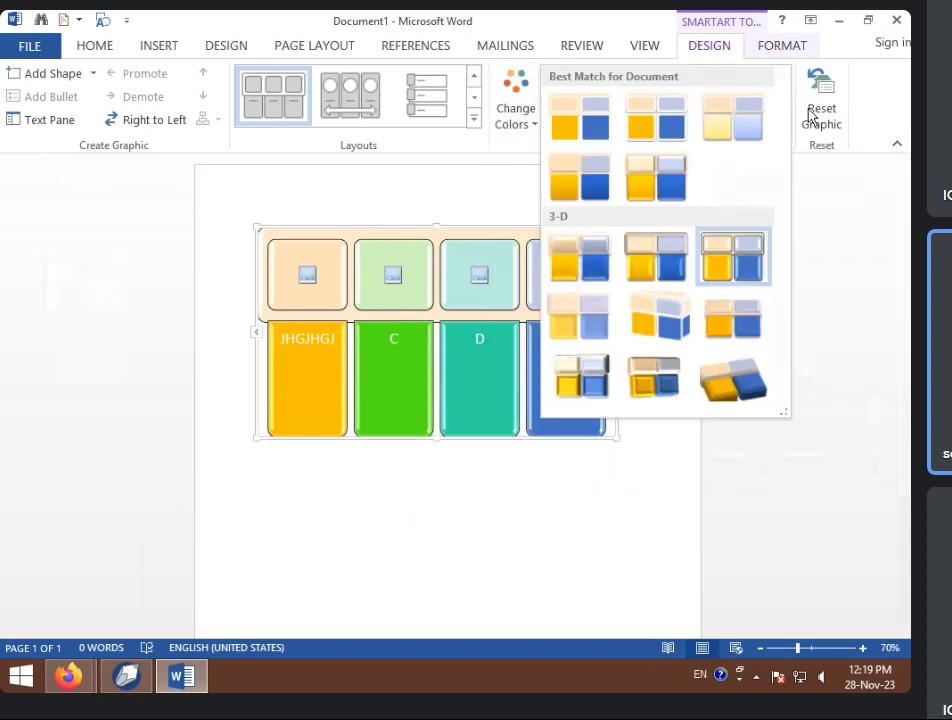
pyautogui.click(815, 116)
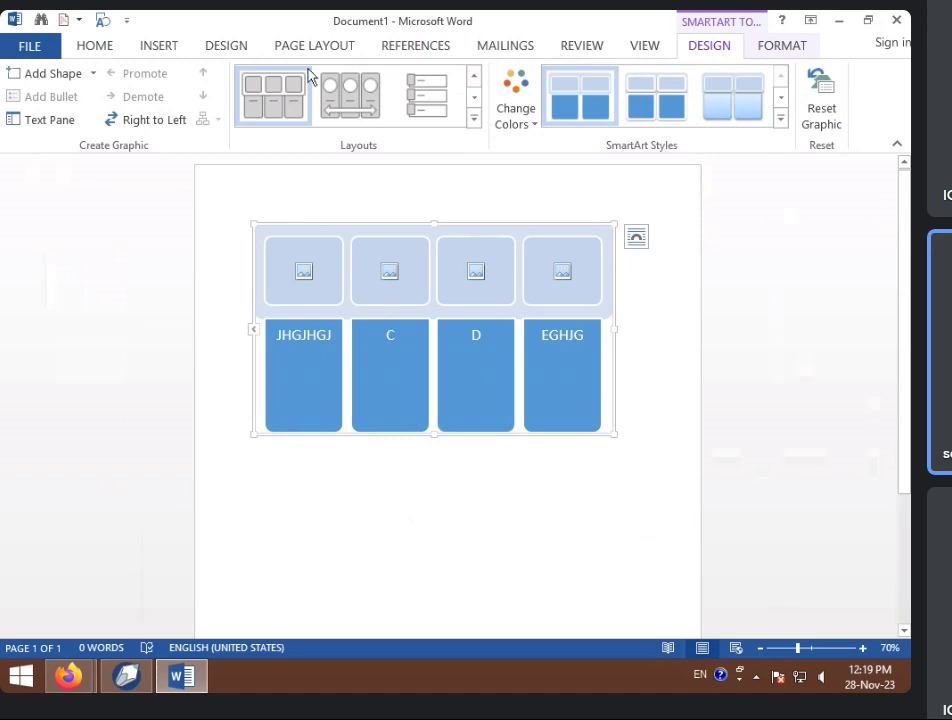
pyautogui.click(515, 118)
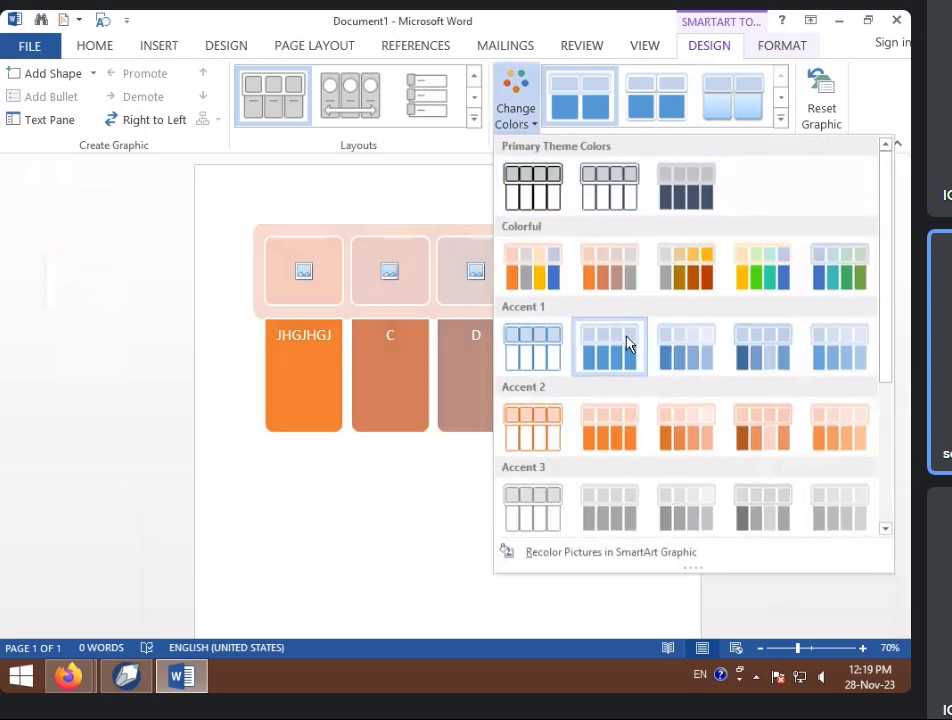
pyautogui.click(630, 277)
pyautogui.click(825, 116)
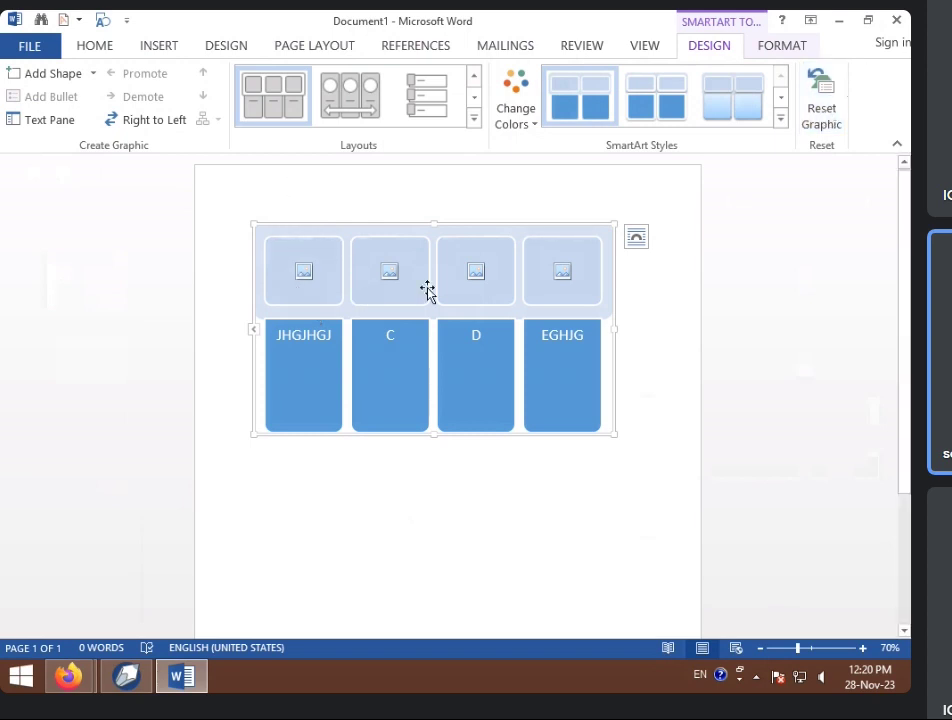
# Insert 'doll image' from Local Disk (F:) into the first picture placeholder.
pyautogui.click(304, 272)
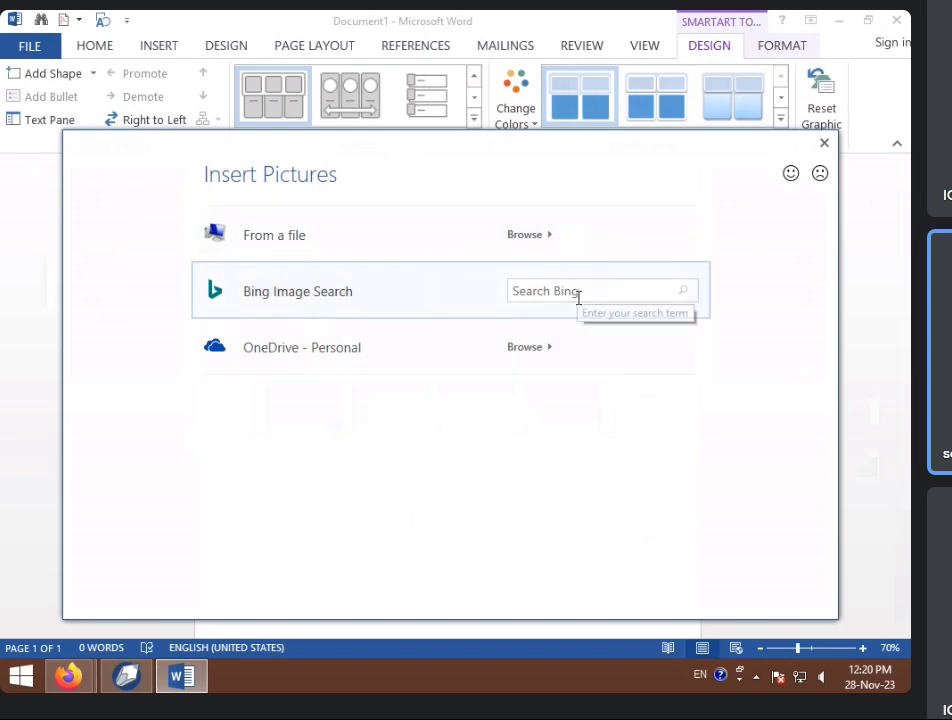
pyautogui.click(570, 290)
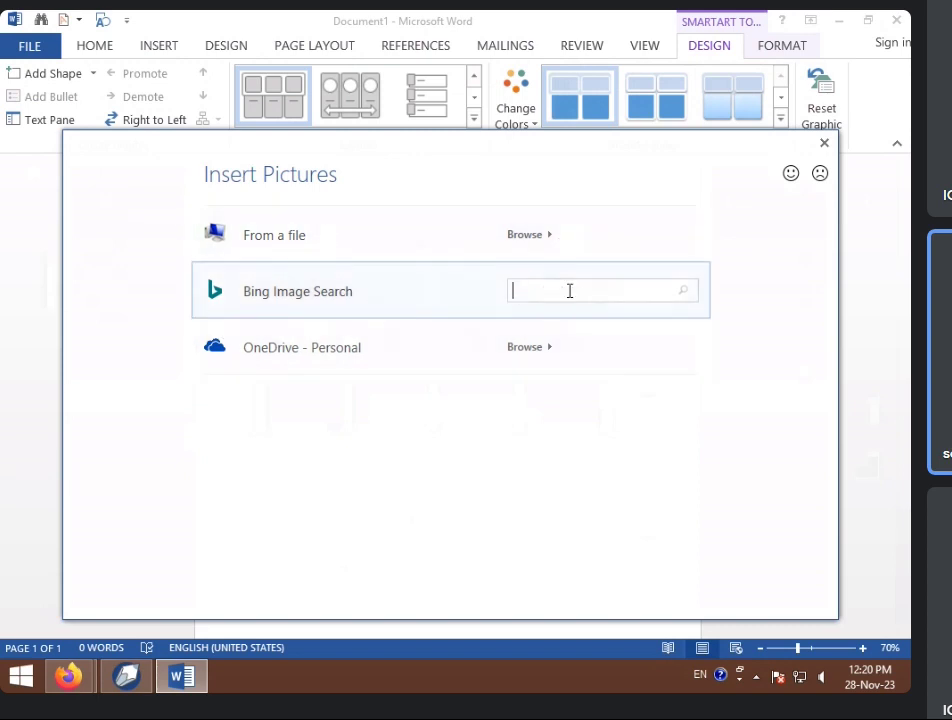
pyautogui.click(516, 237)
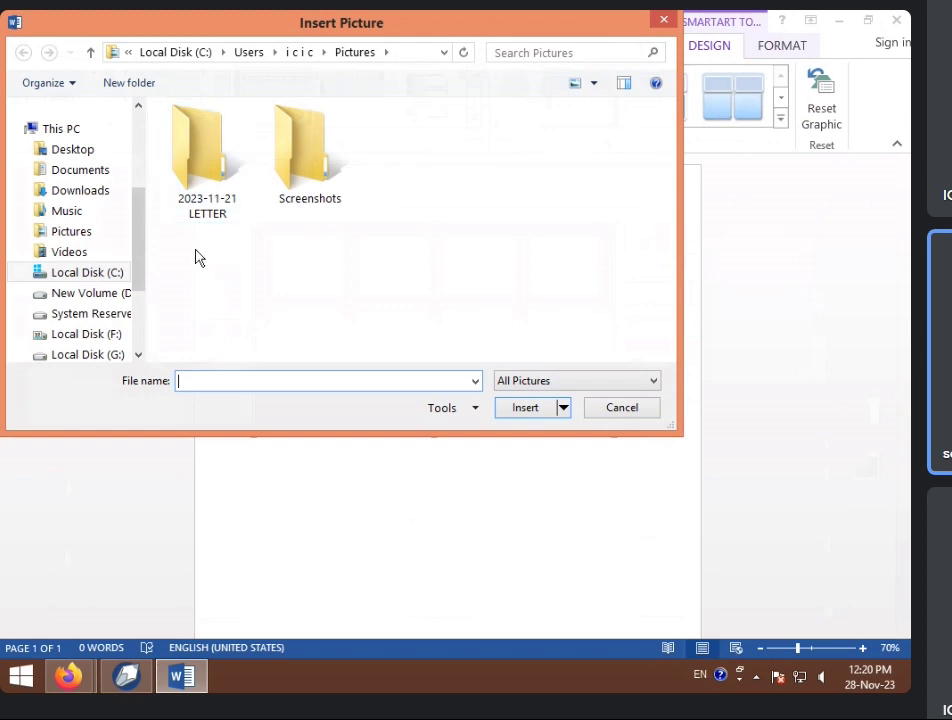
pyautogui.click(118, 356)
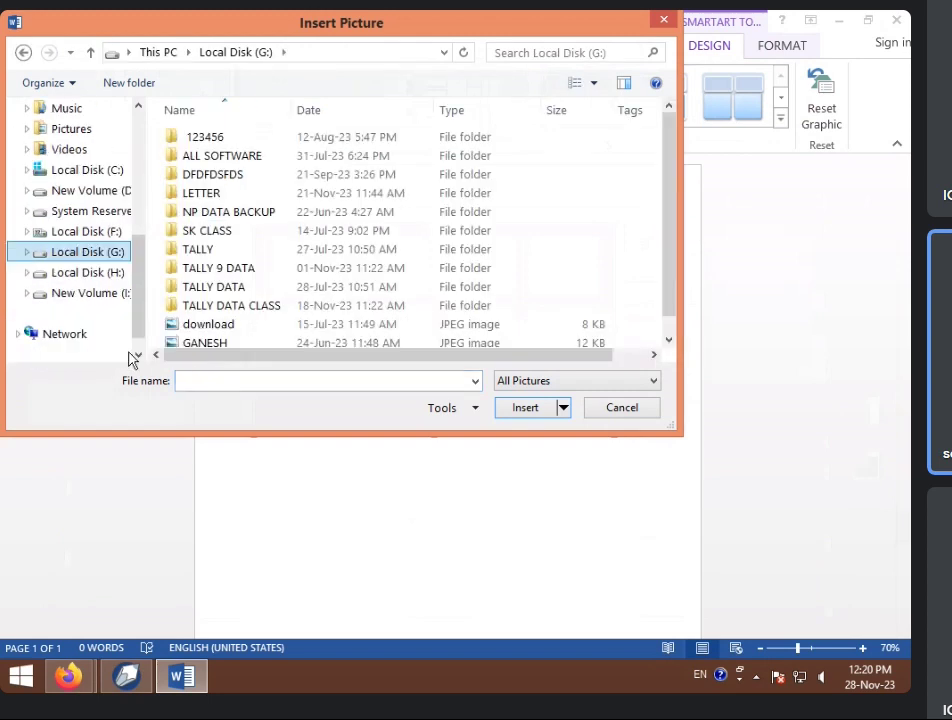
pyautogui.click(116, 274)
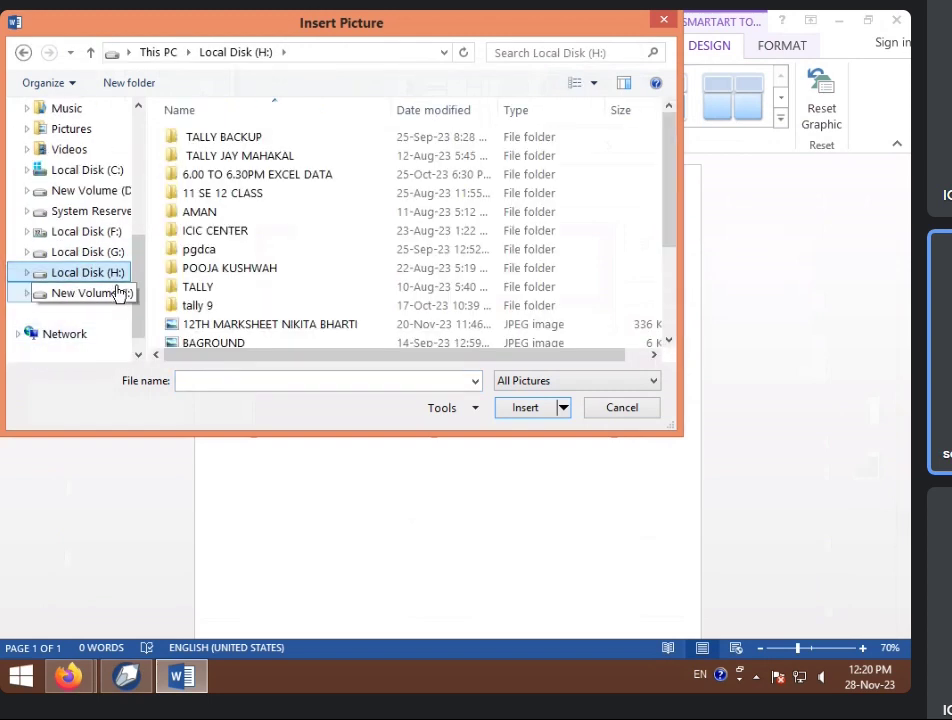
pyautogui.click(118, 292)
pyautogui.click(110, 237)
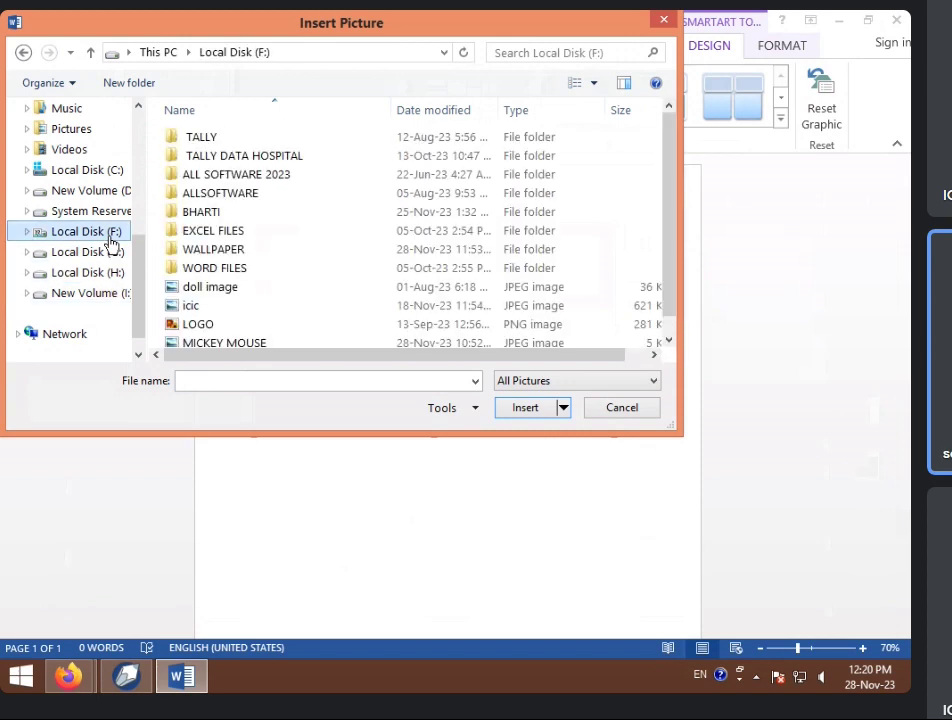
pyautogui.click(198, 288)
pyautogui.click(512, 412)
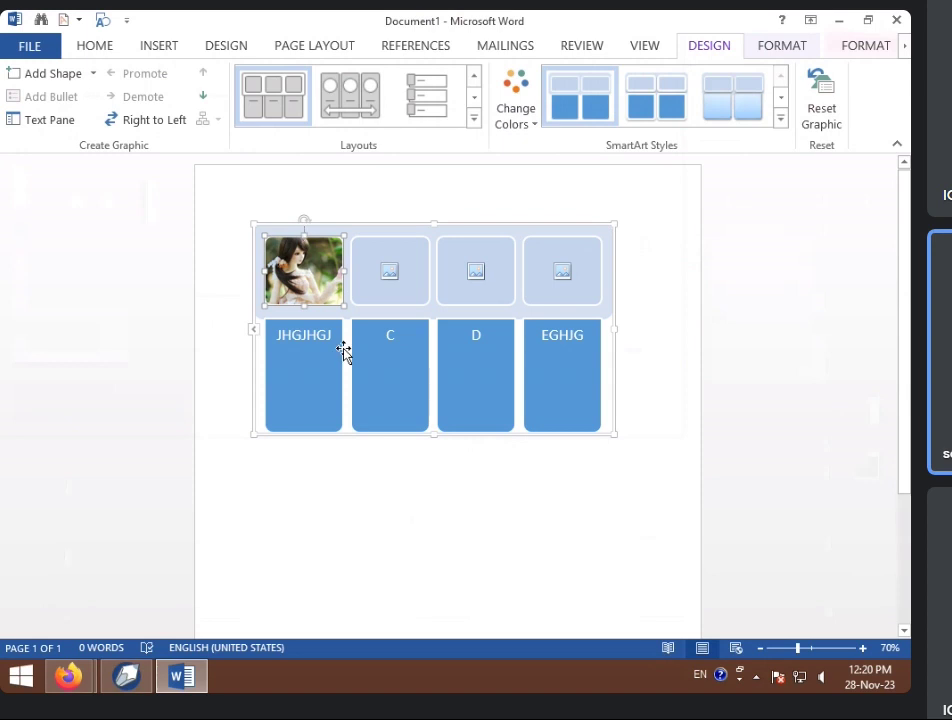
pyautogui.click(289, 348)
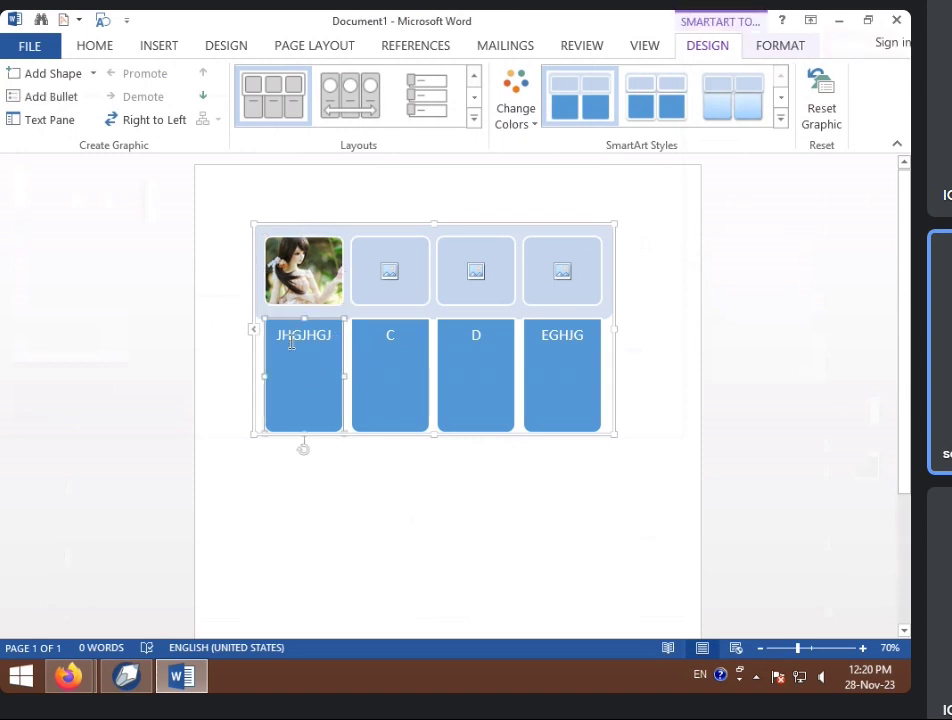
pyautogui.moveTo(279, 336); pyautogui.dragTo(372, 344)
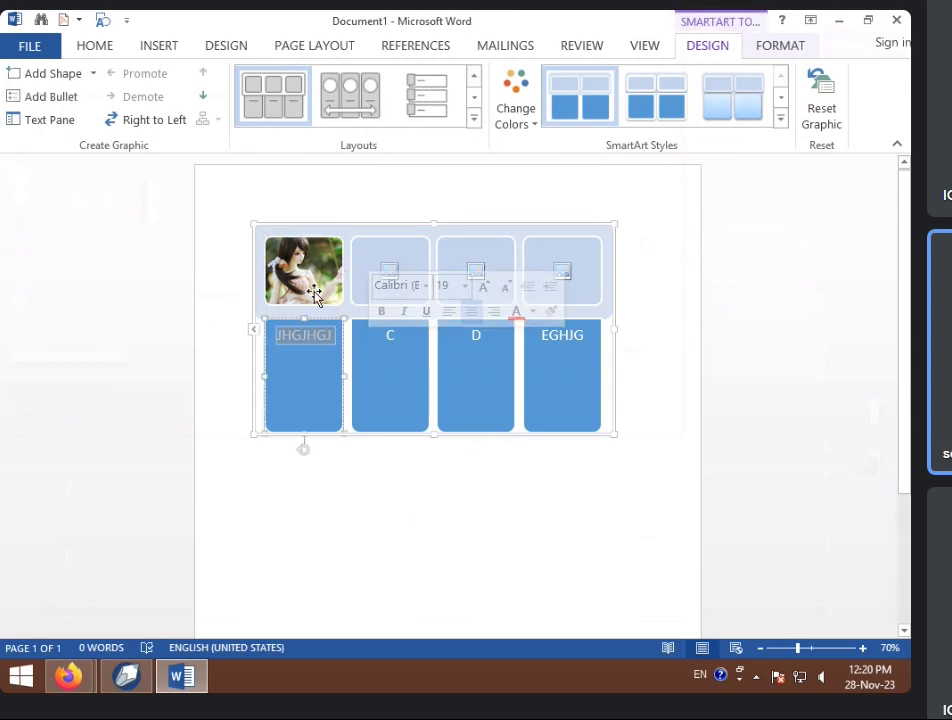
pyautogui.click(270, 394)
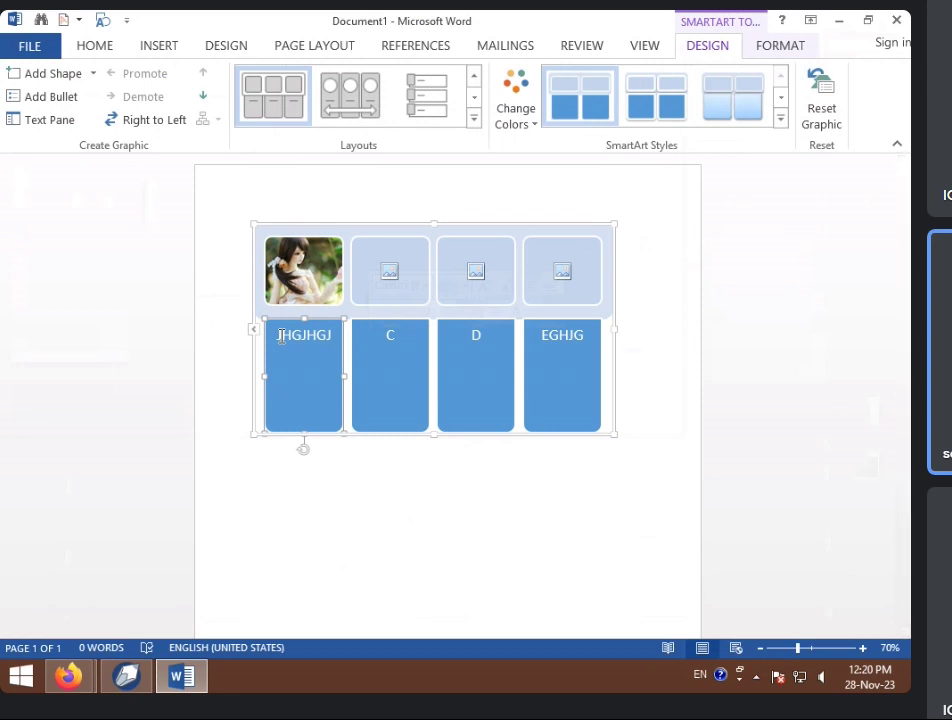
pyautogui.moveTo(271, 335)
pyautogui.mouseDown()
pyautogui.moveTo(319, 337)
pyautogui.moveTo(271, 330)
pyautogui.mouseUp()
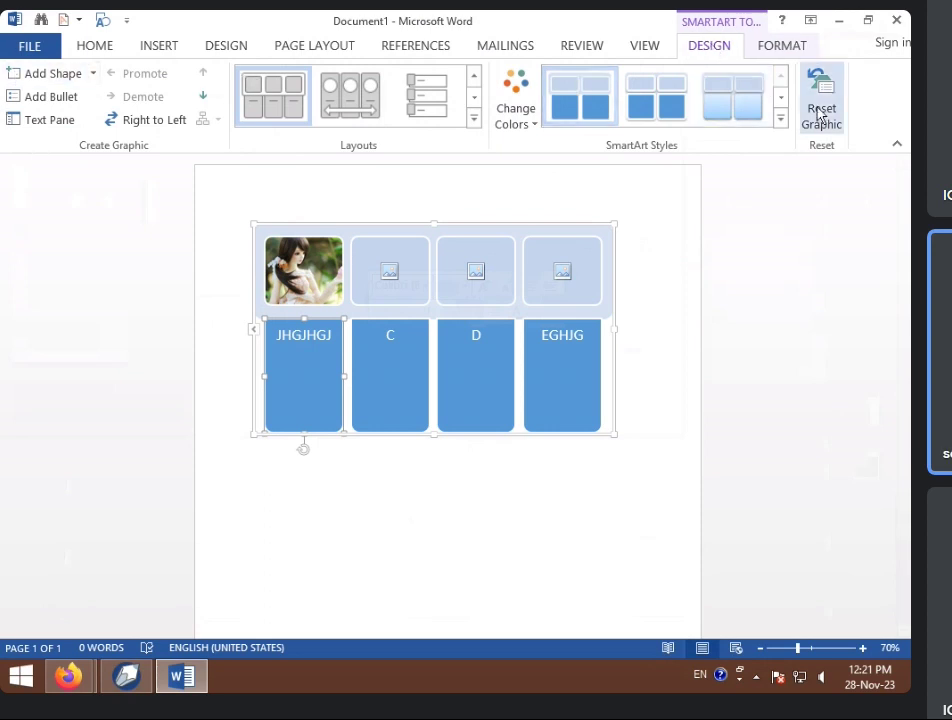
pyautogui.click(785, 45)
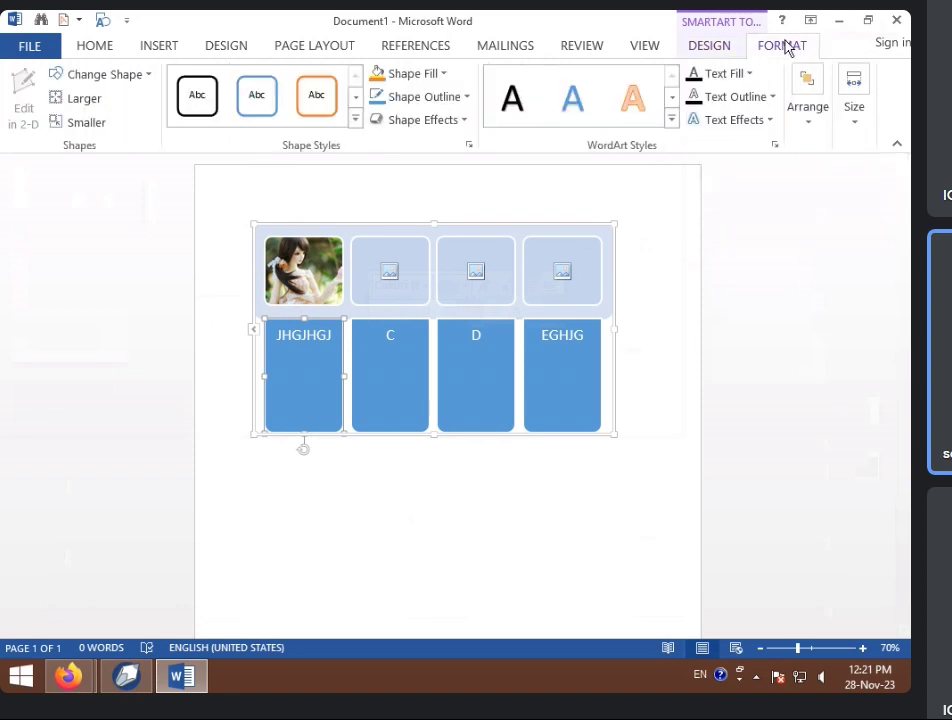
pyautogui.click(697, 47)
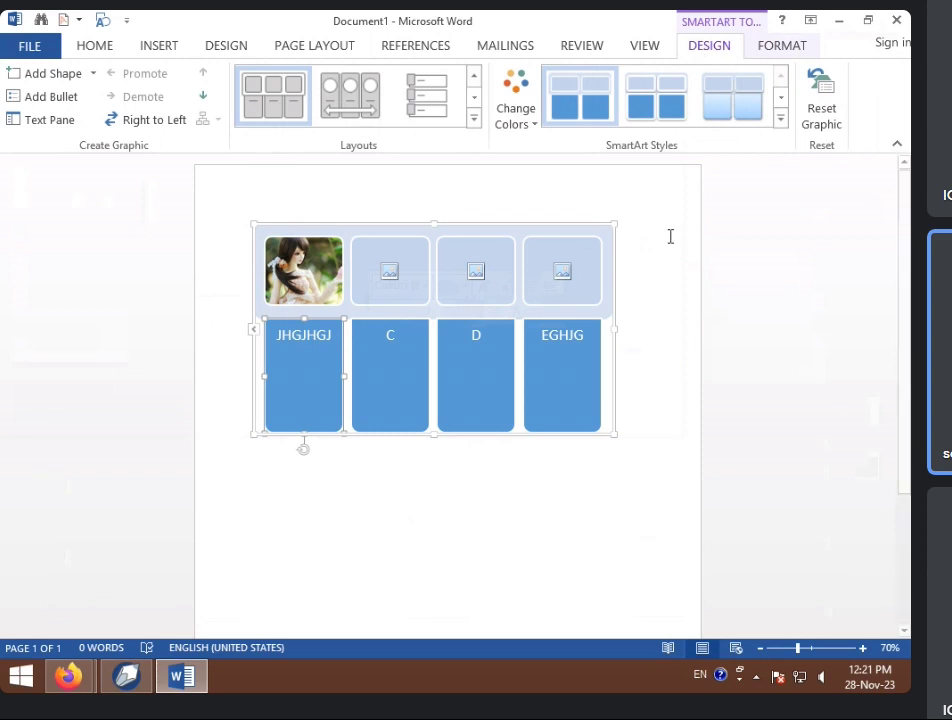
pyautogui.click(307, 279)
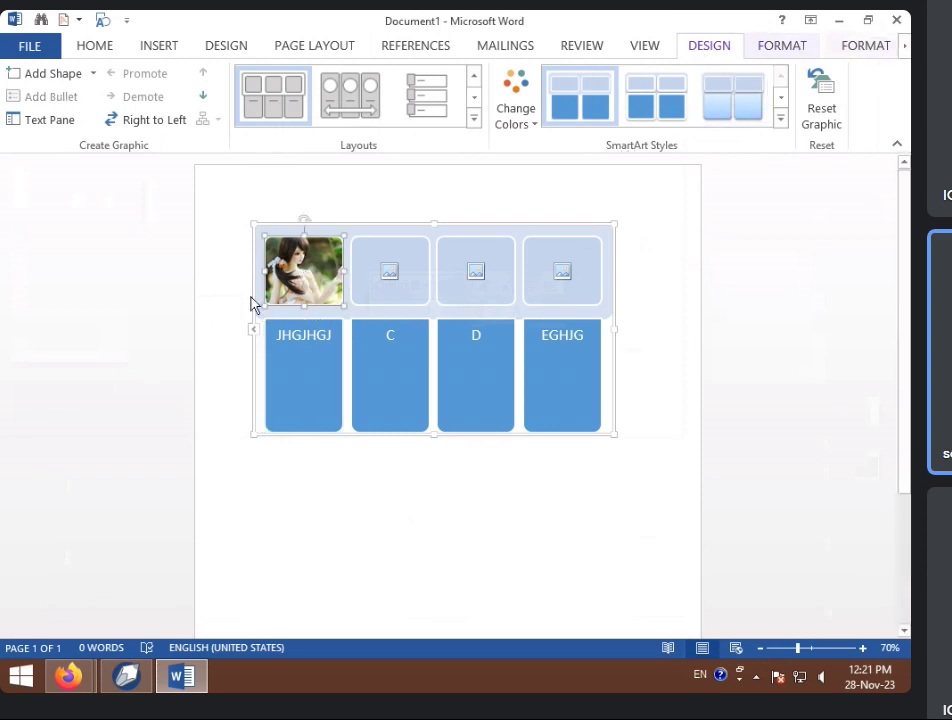
pyautogui.click(866, 48)
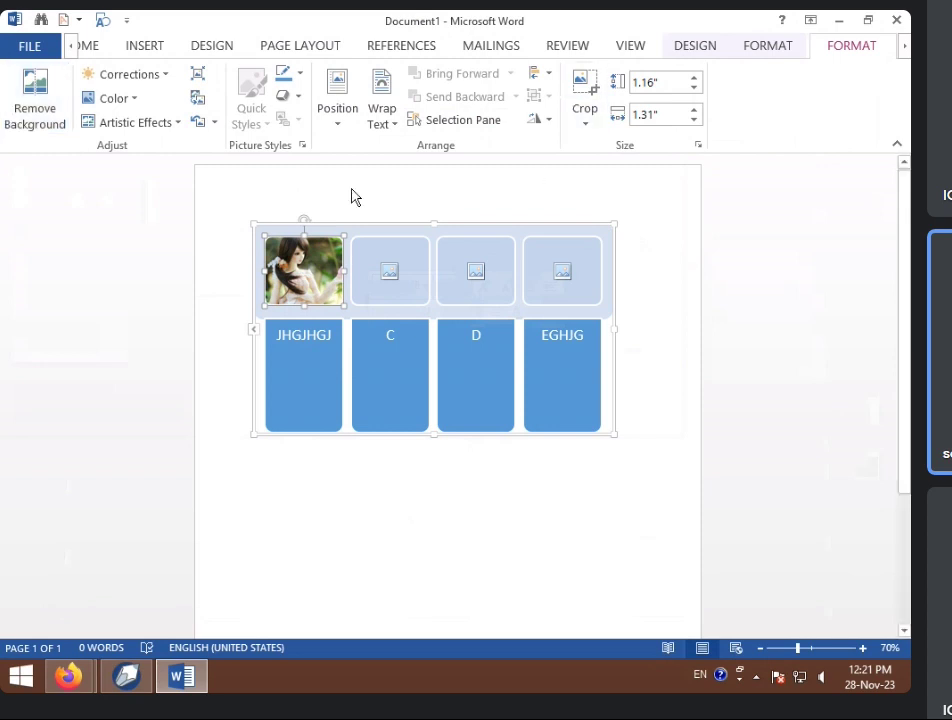
pyautogui.click(786, 46)
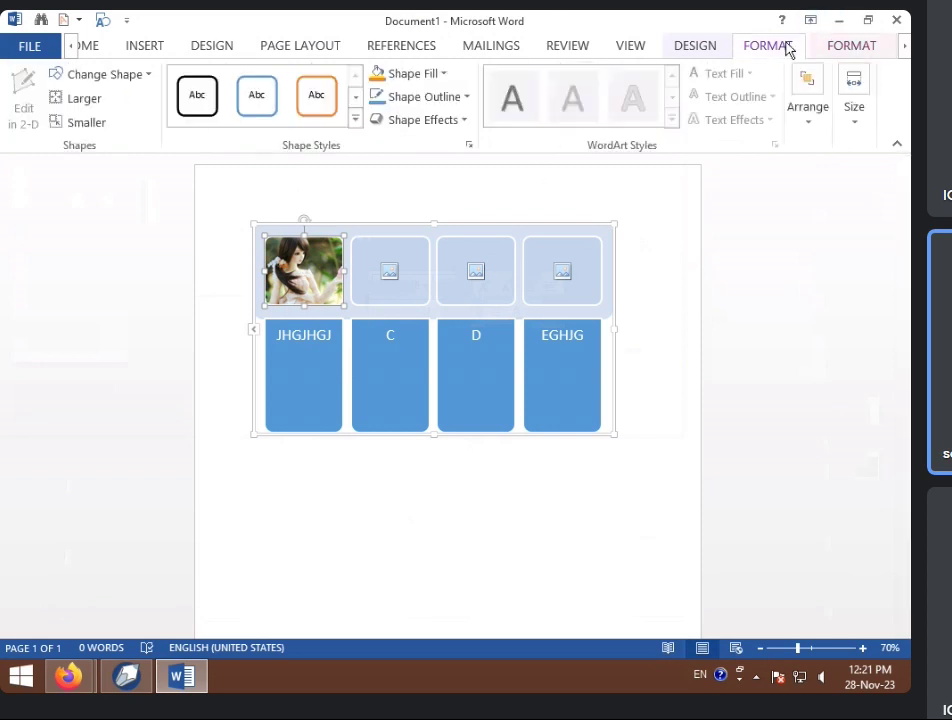
pyautogui.click(459, 310)
pyautogui.click(360, 380)
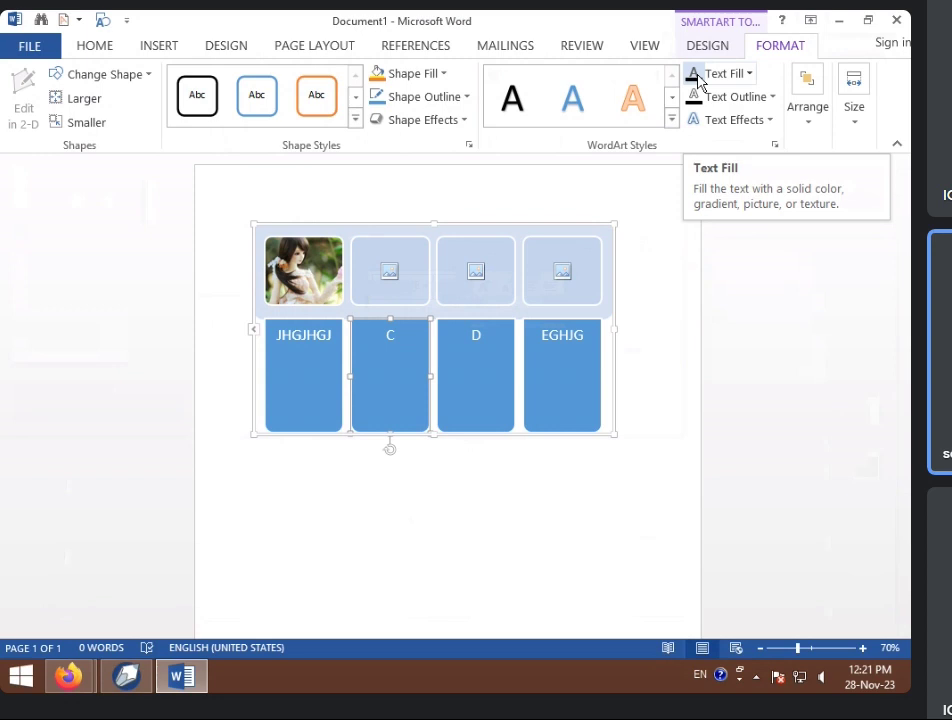
pyautogui.click(305, 424)
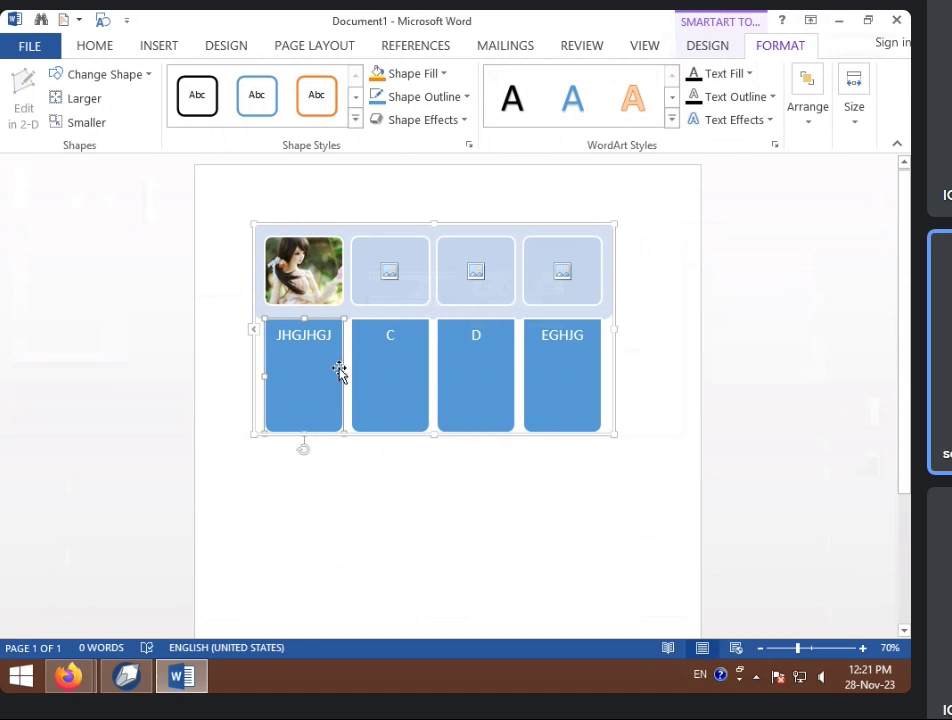
# Give the second picture placeholder an orange shape style.
pyautogui.click(389, 249)
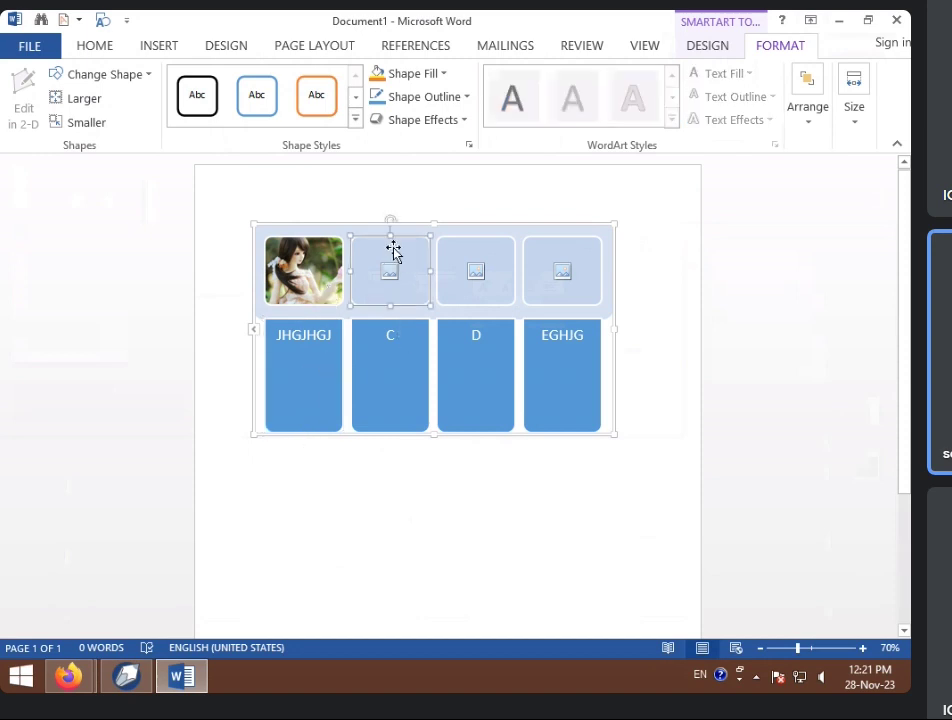
pyautogui.click(355, 119)
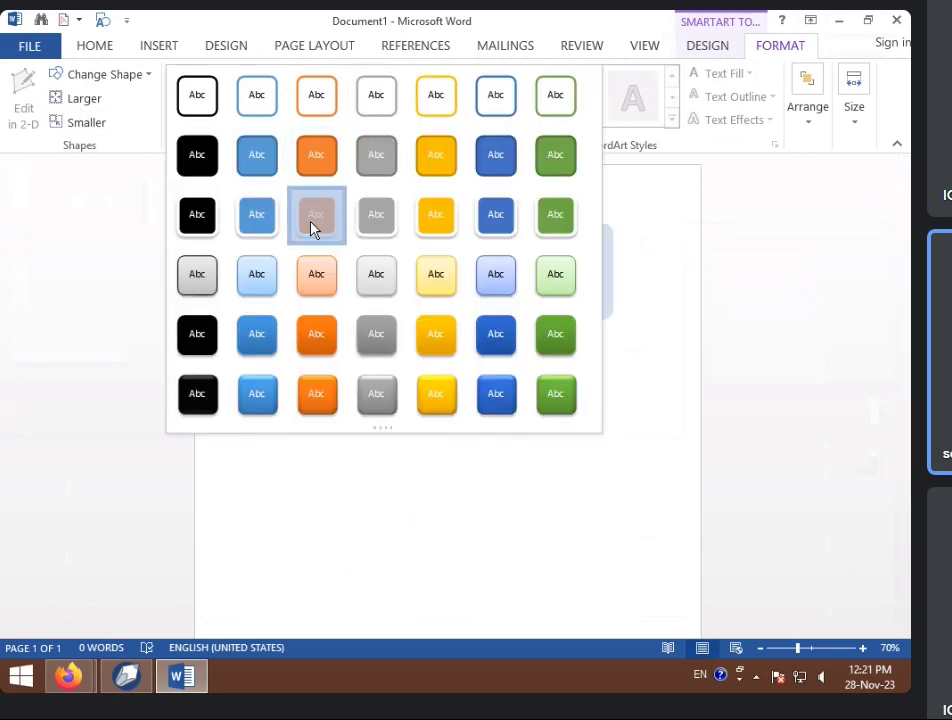
pyautogui.click(313, 220)
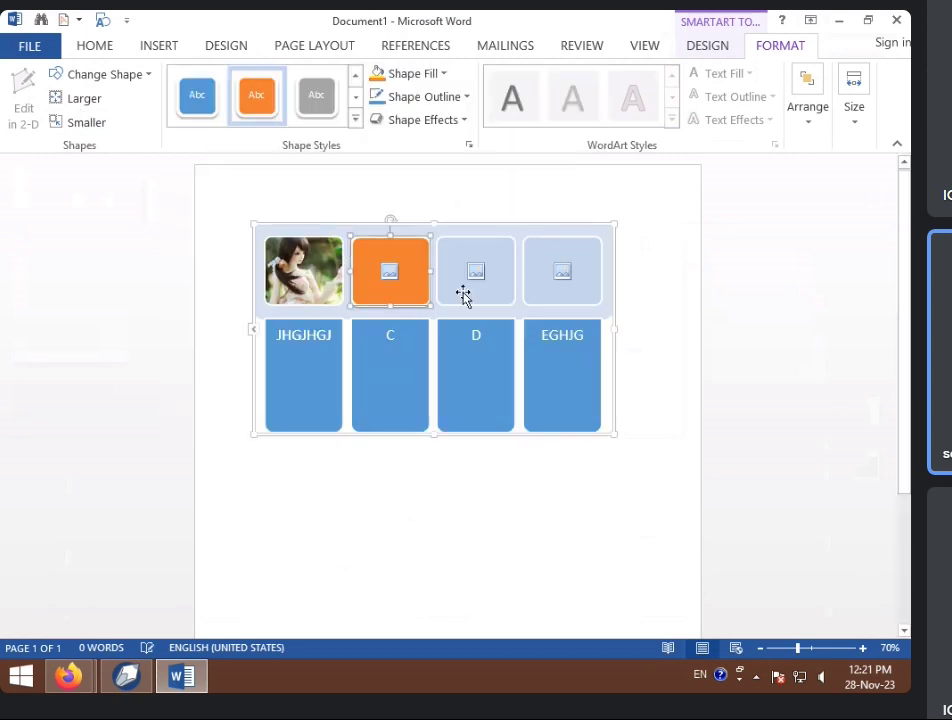
pyautogui.click(368, 374)
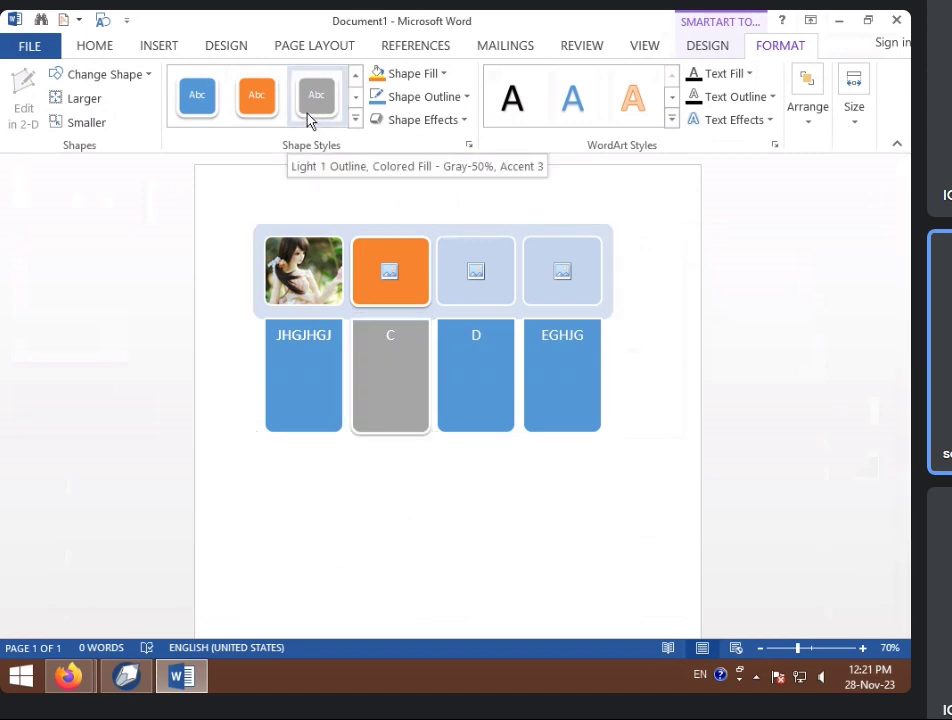
pyautogui.click(266, 116)
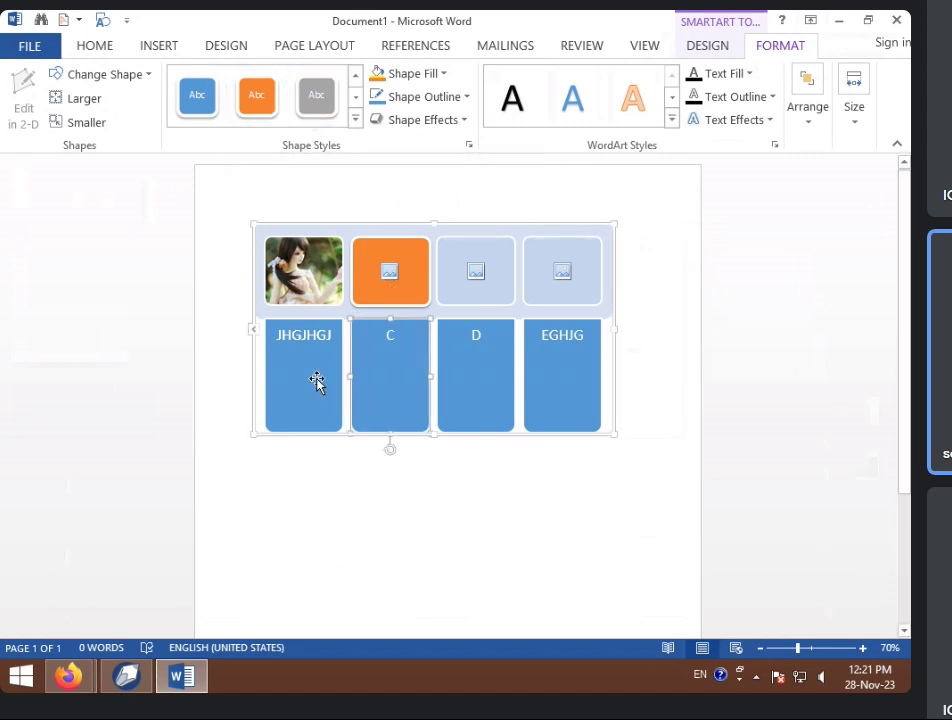
# Fill the SmartArt's background strips with yellow.
pyautogui.click(535, 229)
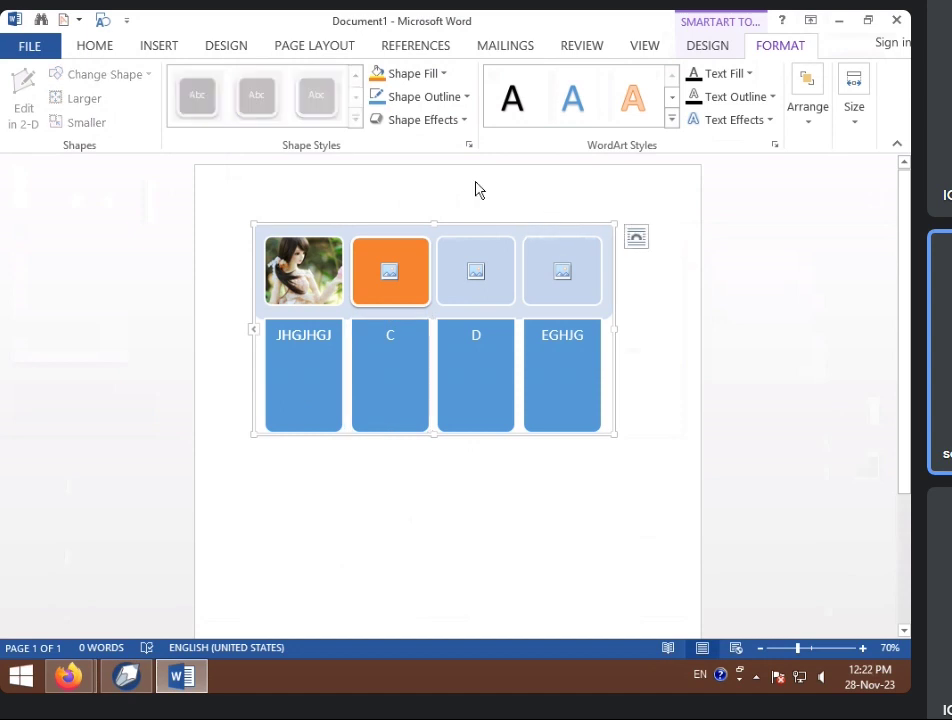
pyautogui.click(441, 75)
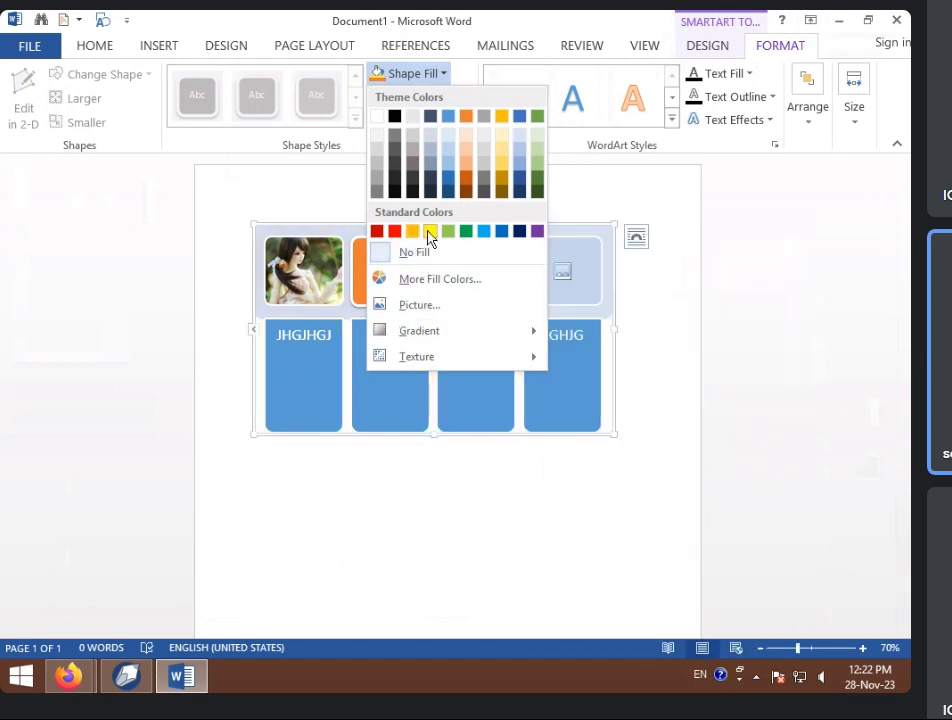
pyautogui.click(430, 233)
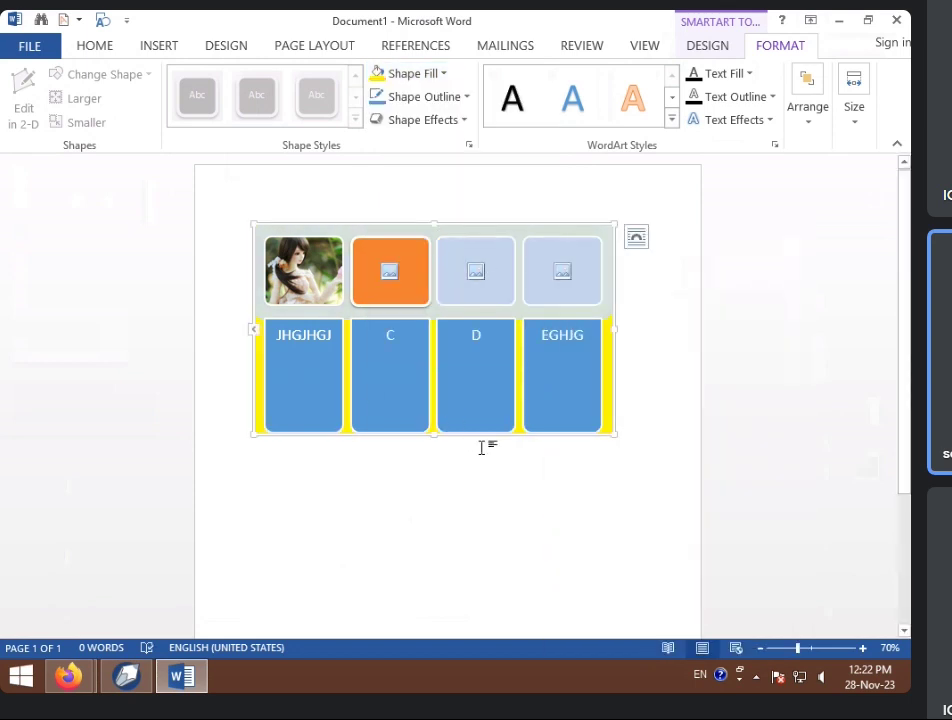
# Select all four lower boxes: JHGJHGJ, C, D and EGHJG.
pyautogui.click(385, 382)
pyautogui.click(476, 374)
pyautogui.click(548, 375)
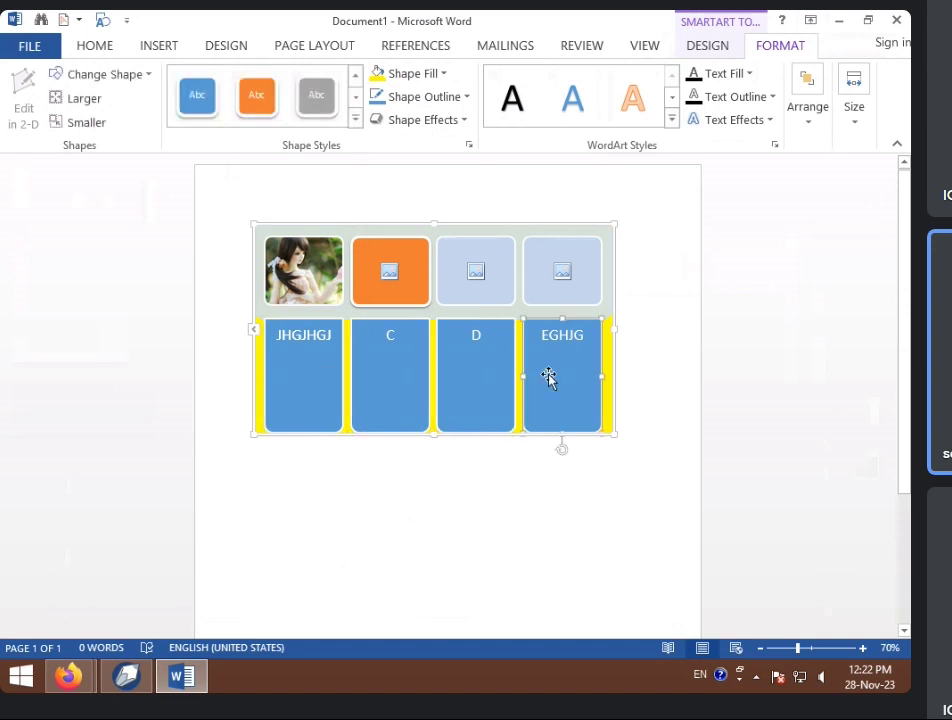
pyautogui.click(295, 391)
pyautogui.click(372, 385)
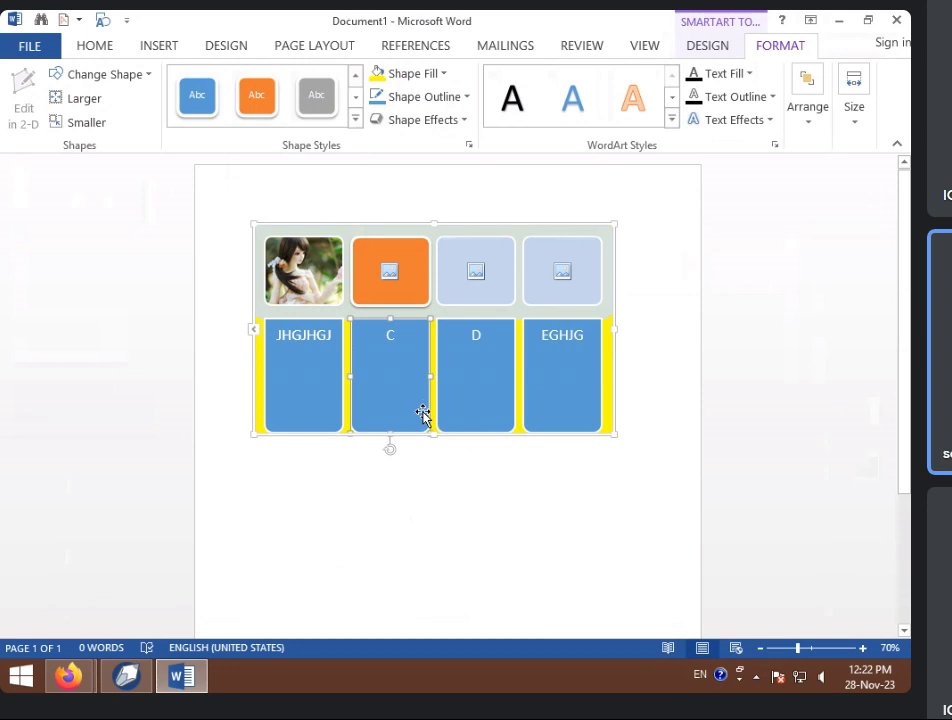
pyautogui.click(324, 393)
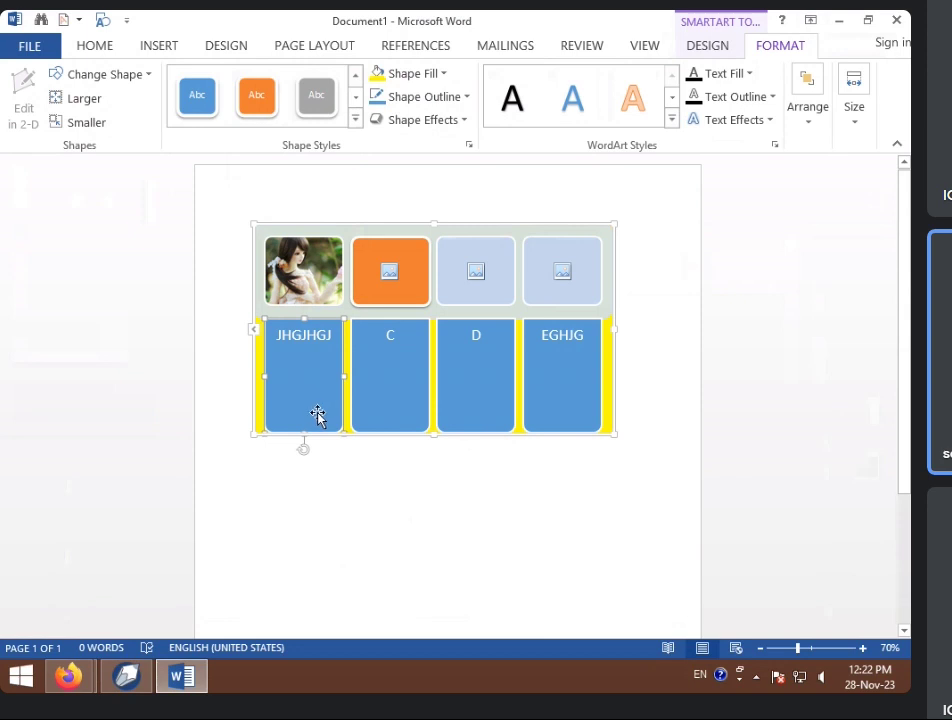
pyautogui.keyDown('shift'); pyautogui.click(585, 405); pyautogui.keyUp('shift')
pyautogui.keyDown('shift'); pyautogui.click(490, 406); pyautogui.keyUp('shift')
pyautogui.keyDown('shift'); pyautogui.click(424, 412); pyautogui.keyUp('shift')
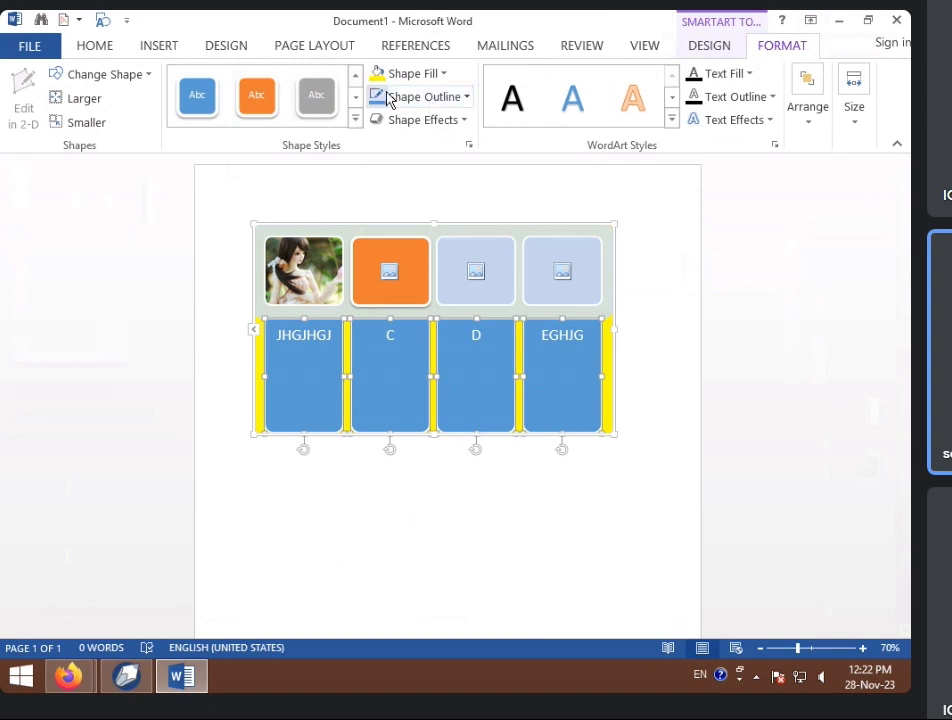
# Apply the light peach gradient shape style to the JHGJHGJ and D boxes.
pyautogui.click(441, 75)
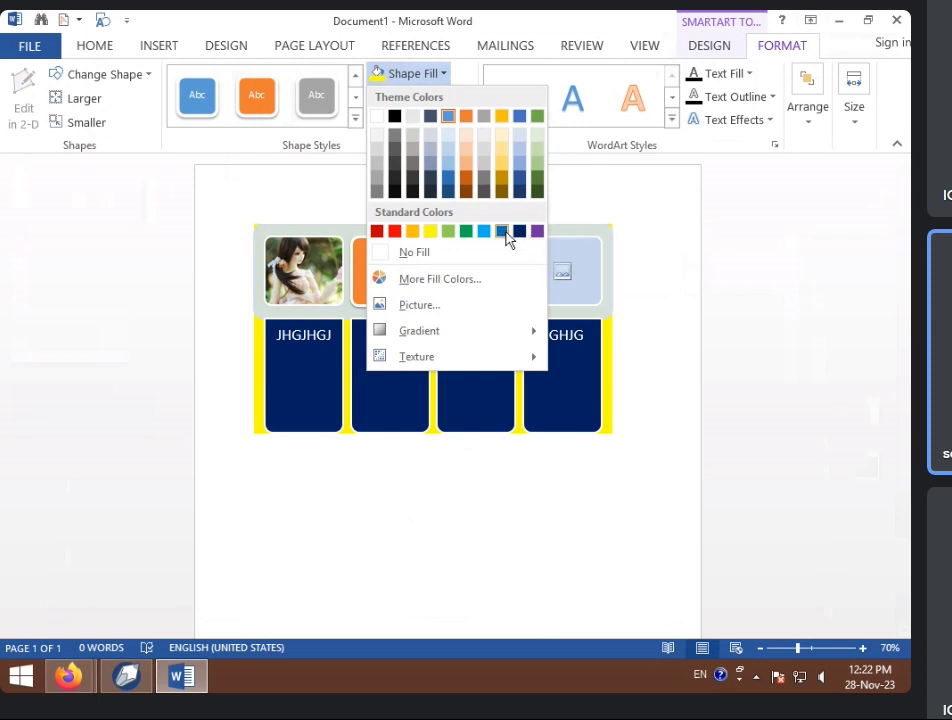
pyautogui.click(318, 400)
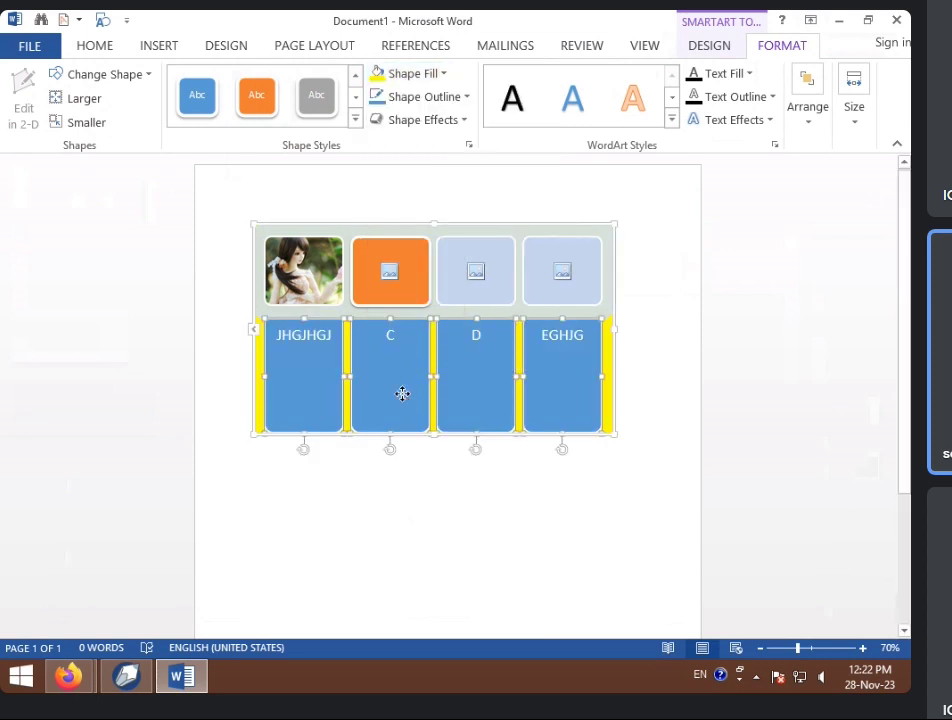
pyautogui.click(382, 431)
pyautogui.click(375, 407)
pyautogui.click(307, 406)
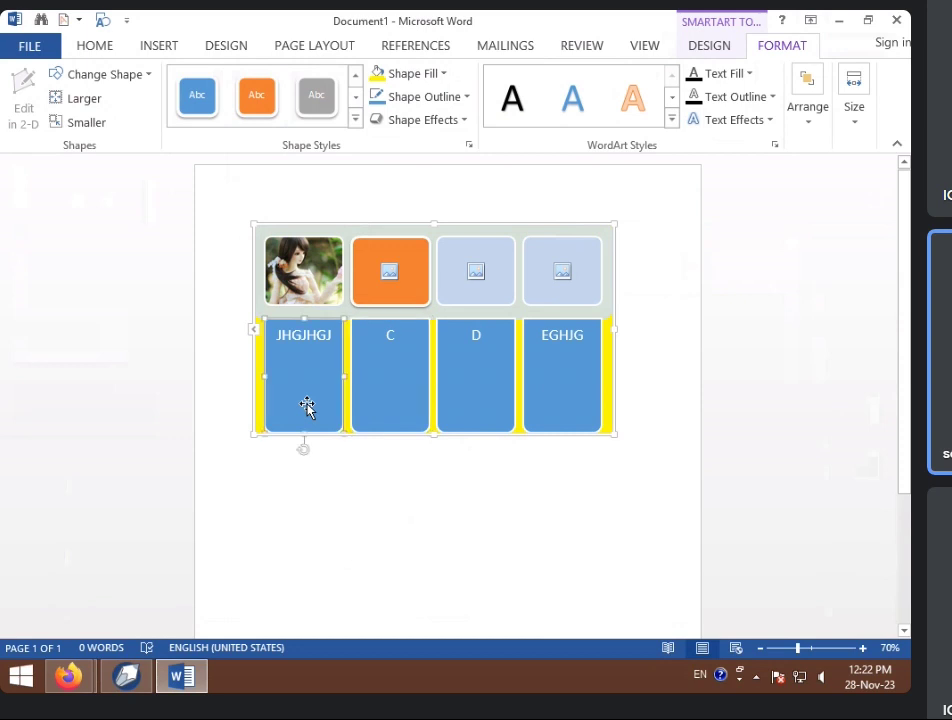
pyautogui.keyDown('ctrl'); pyautogui.click(470, 398); pyautogui.keyUp('ctrl')
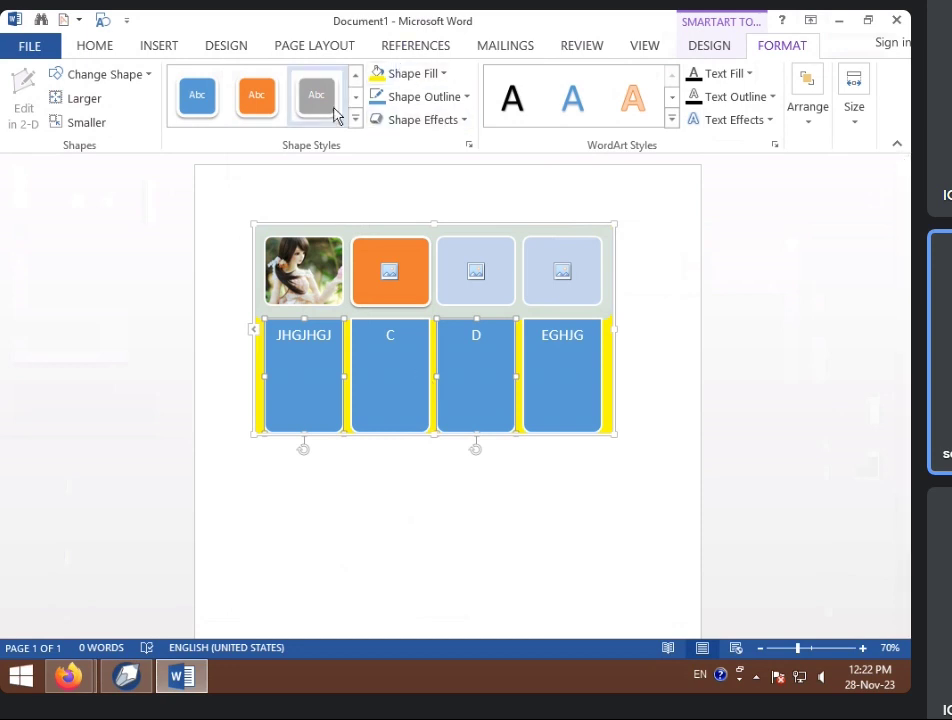
pyautogui.click(199, 100)
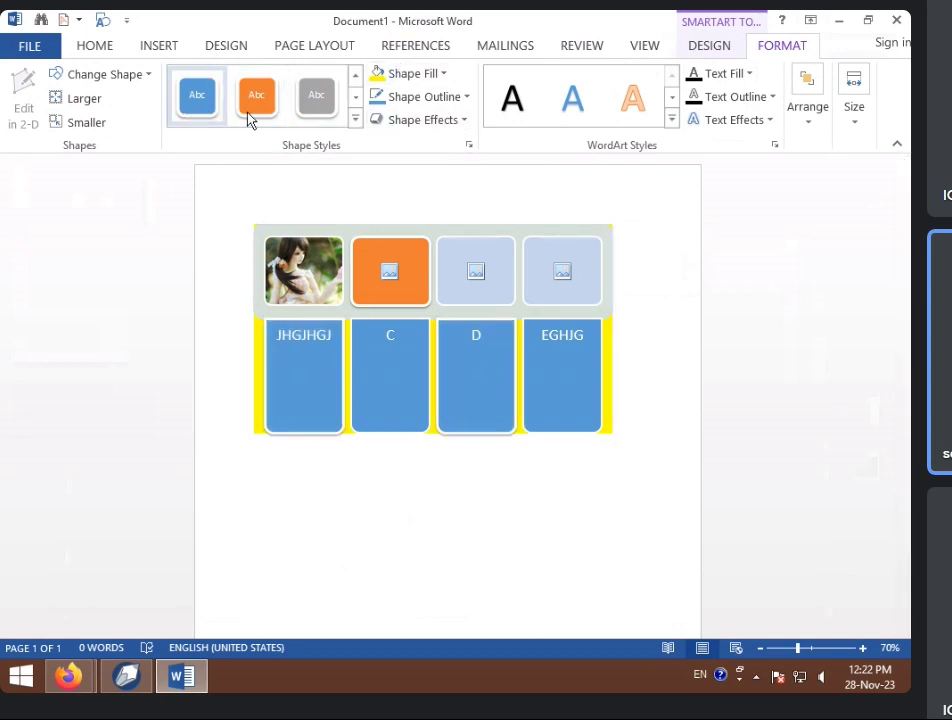
pyautogui.click(356, 118)
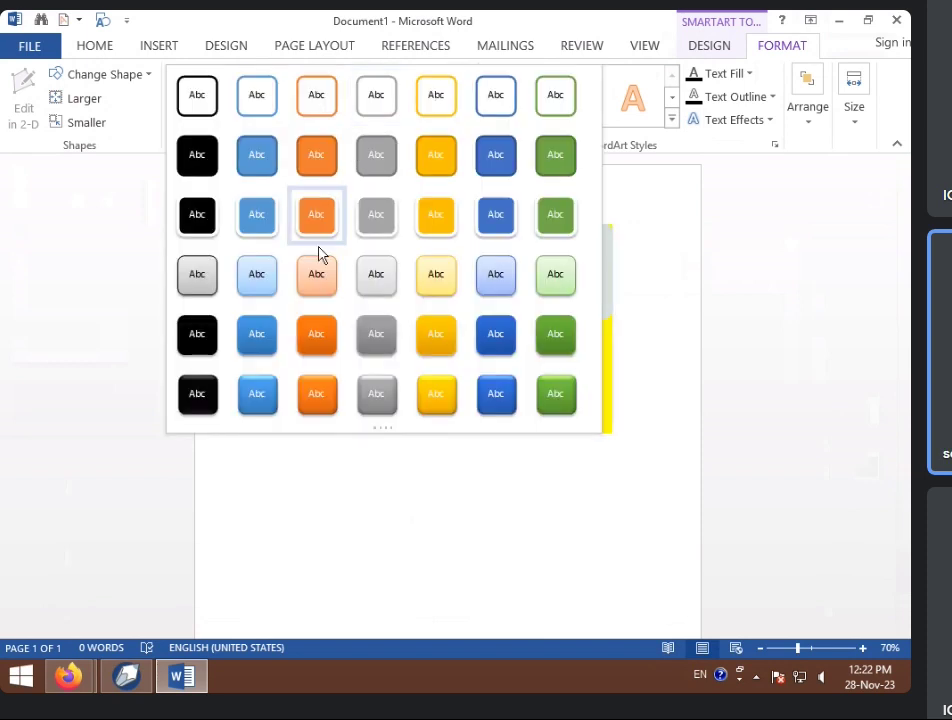
pyautogui.click(320, 280)
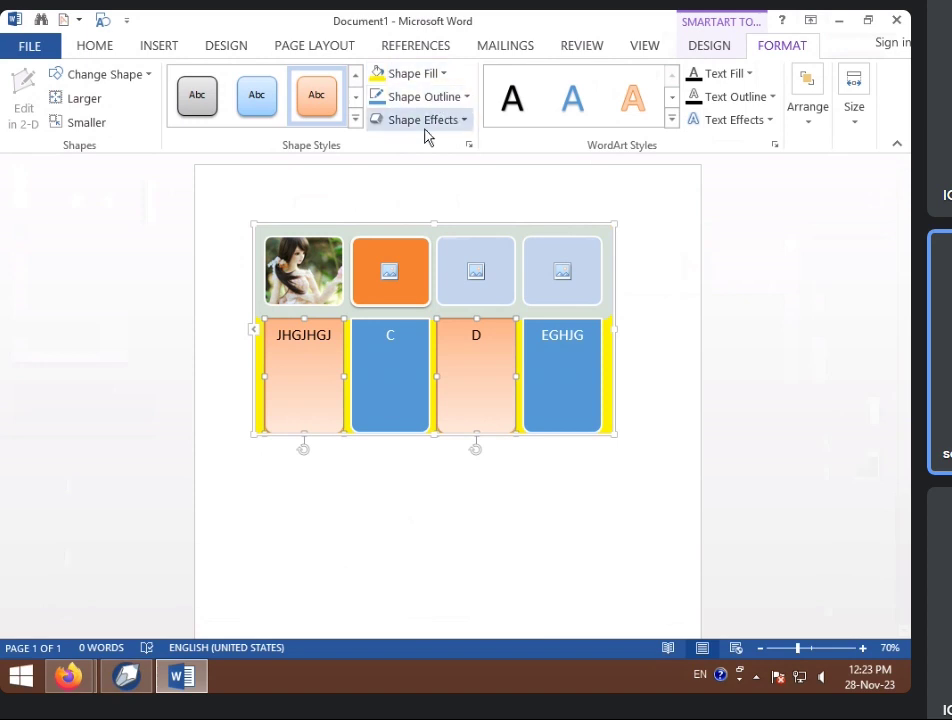
pyautogui.click(465, 124)
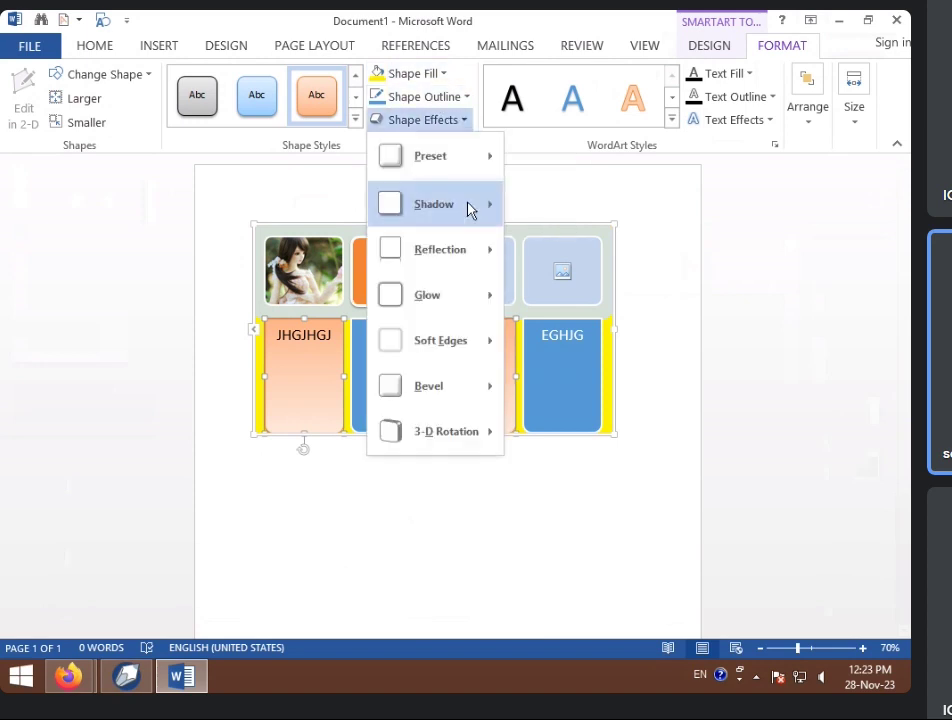
pyautogui.click(671, 120)
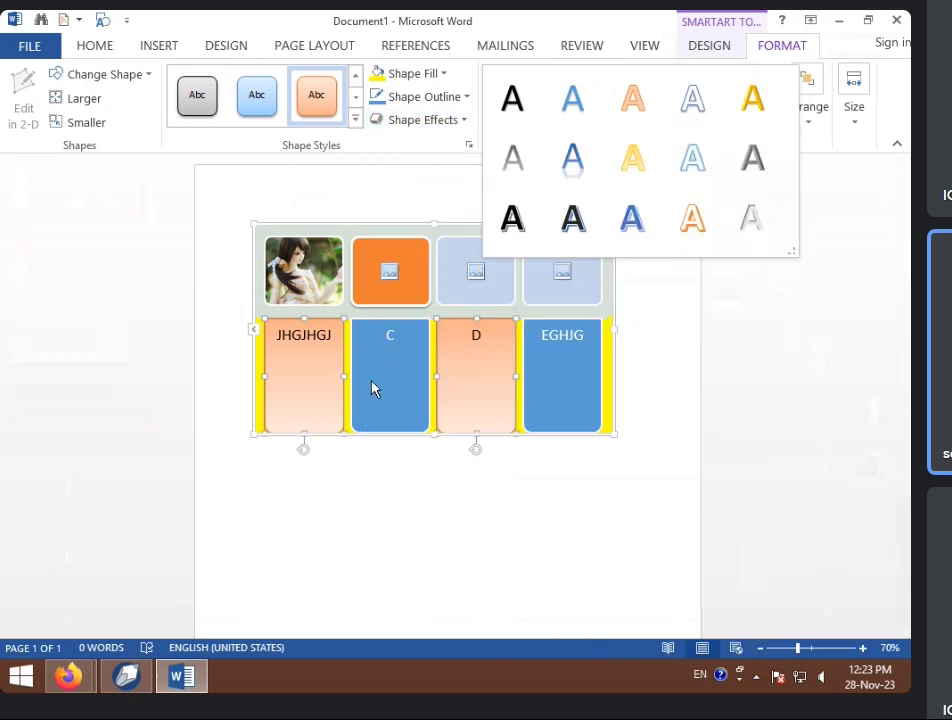
pyautogui.click(557, 389)
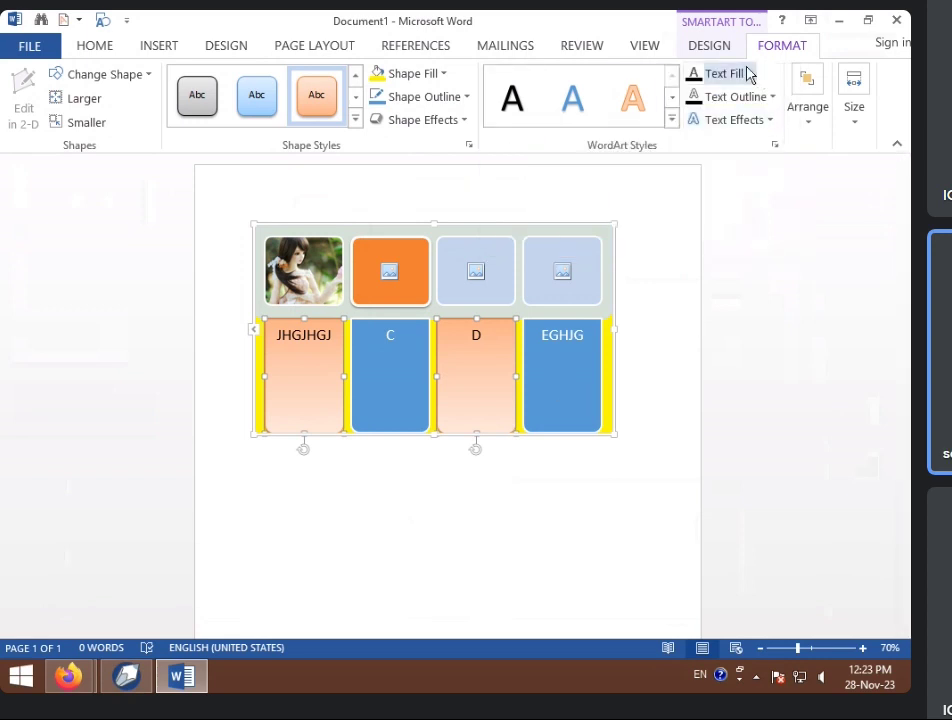
# Reduce the selected boxes' height to 1.6" in the Size settings.
pyautogui.click(802, 122)
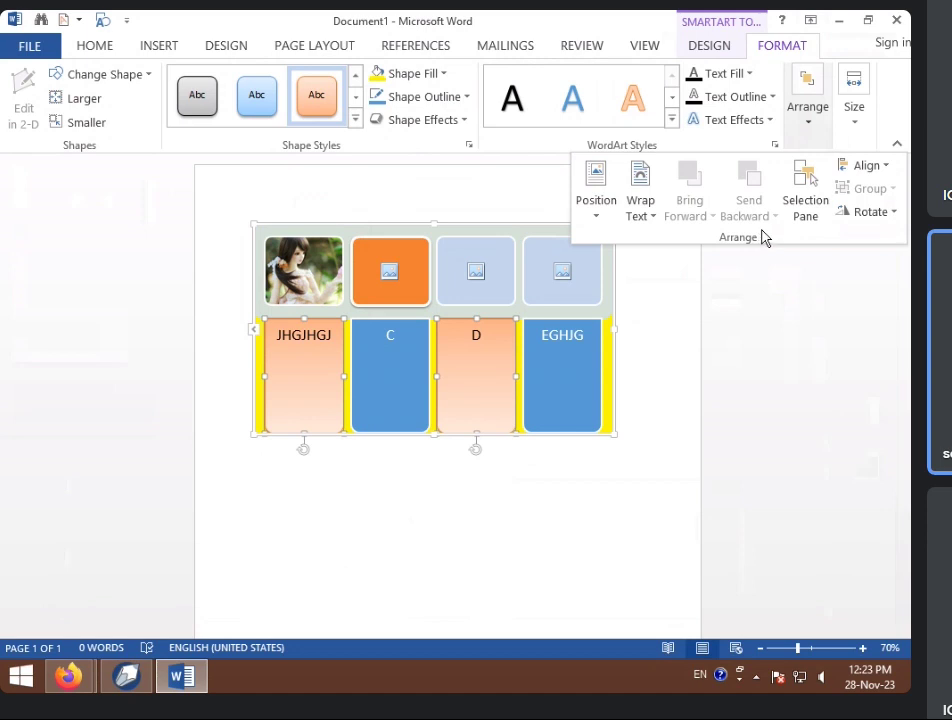
pyautogui.click(812, 118)
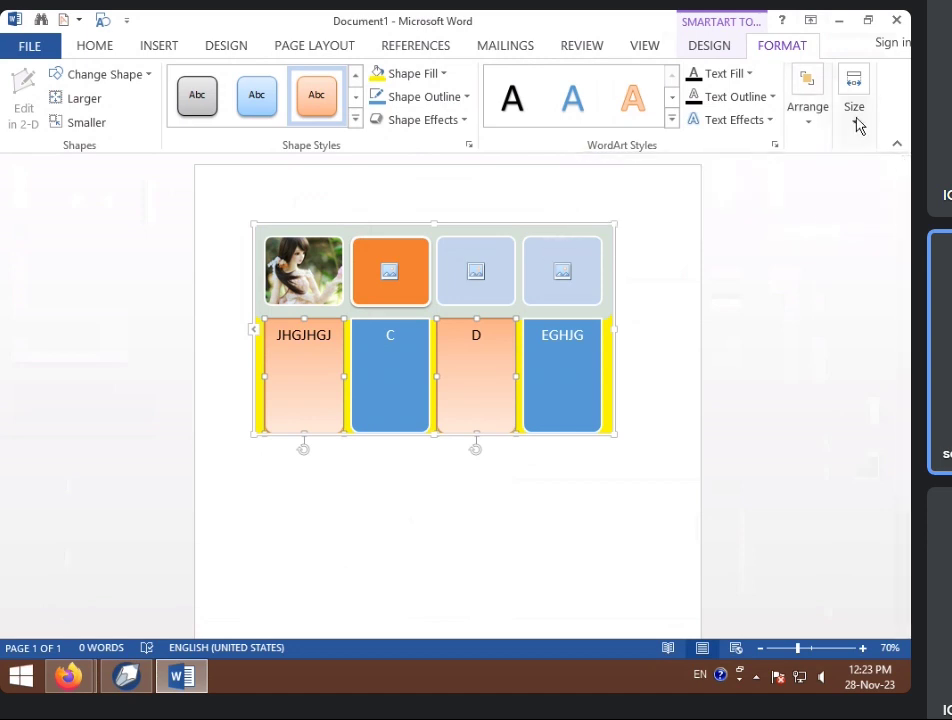
pyautogui.click(857, 122)
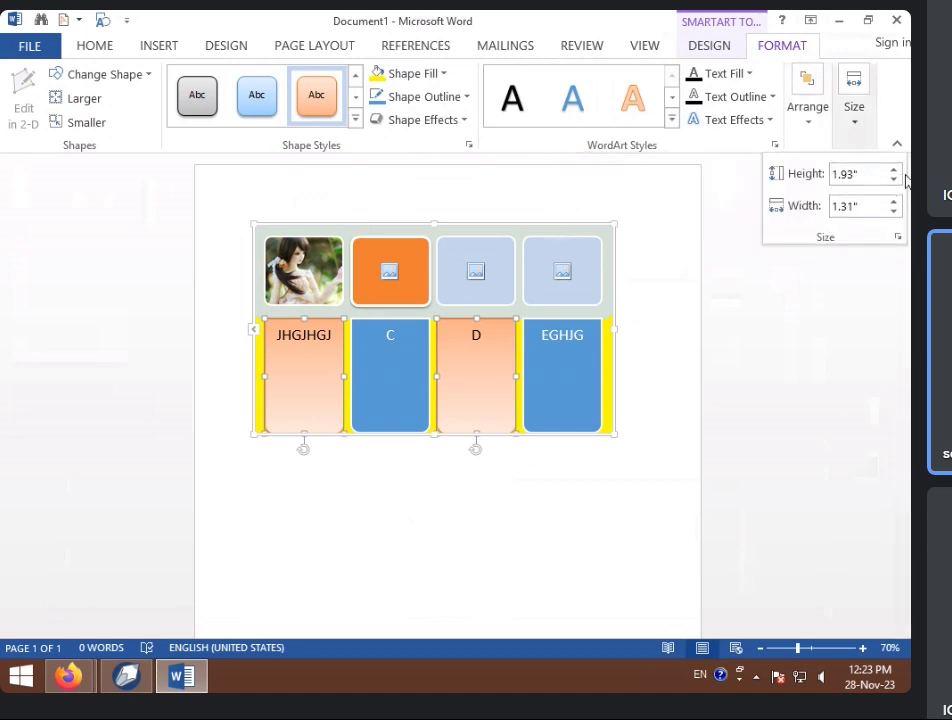
pyautogui.click(894, 180)
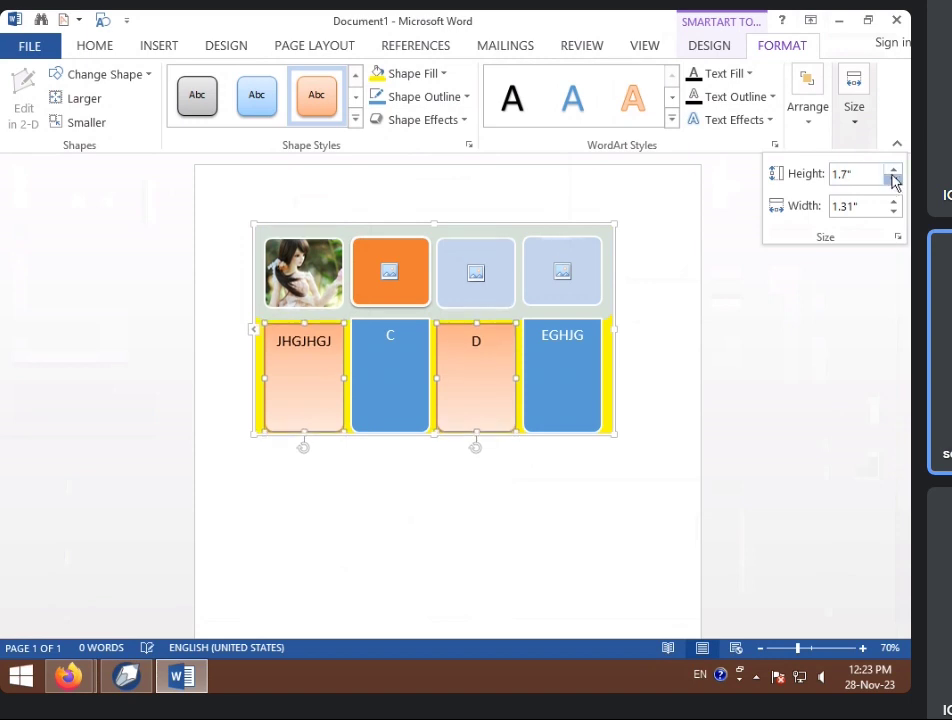
pyautogui.click(894, 180)
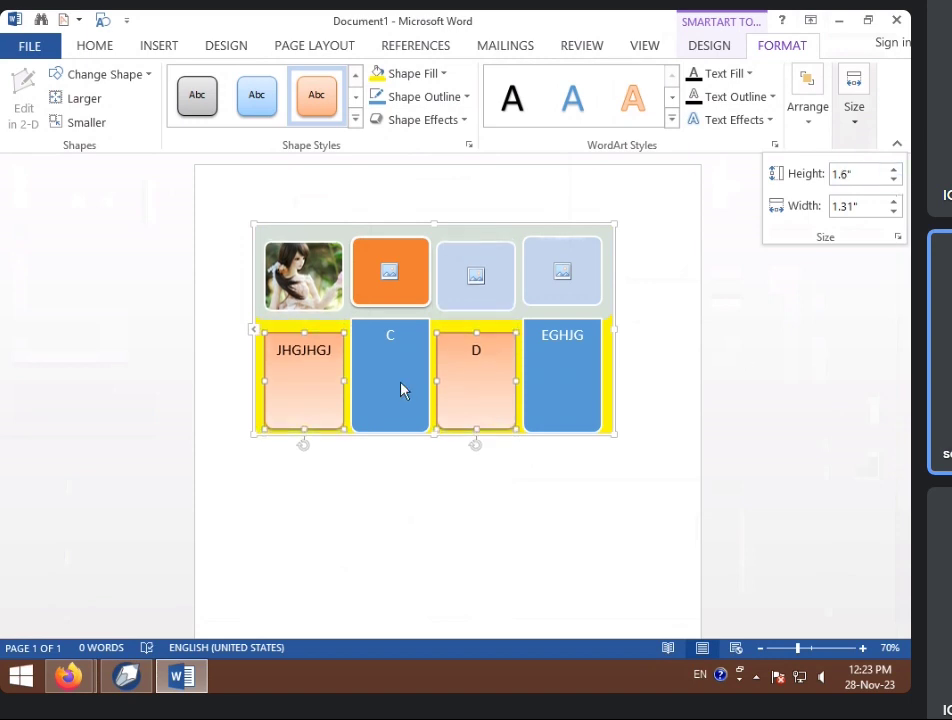
pyautogui.click(618, 376)
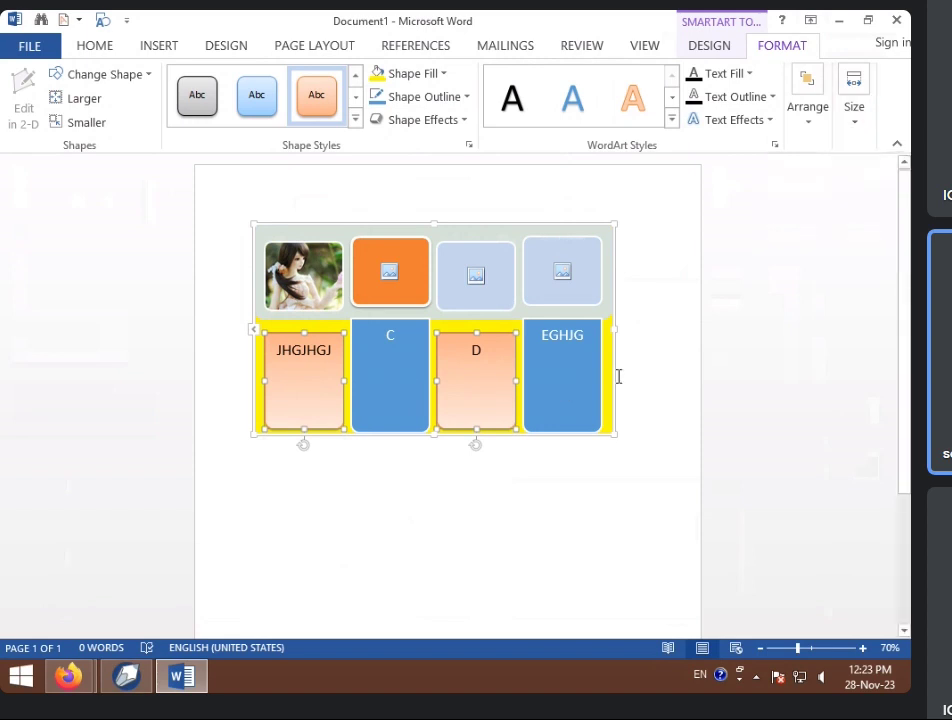
# Enlarge the peach boxes by dragging, then undo back to plain blue original size.
pyautogui.moveTo(515, 428); pyautogui.dragTo(543, 457)
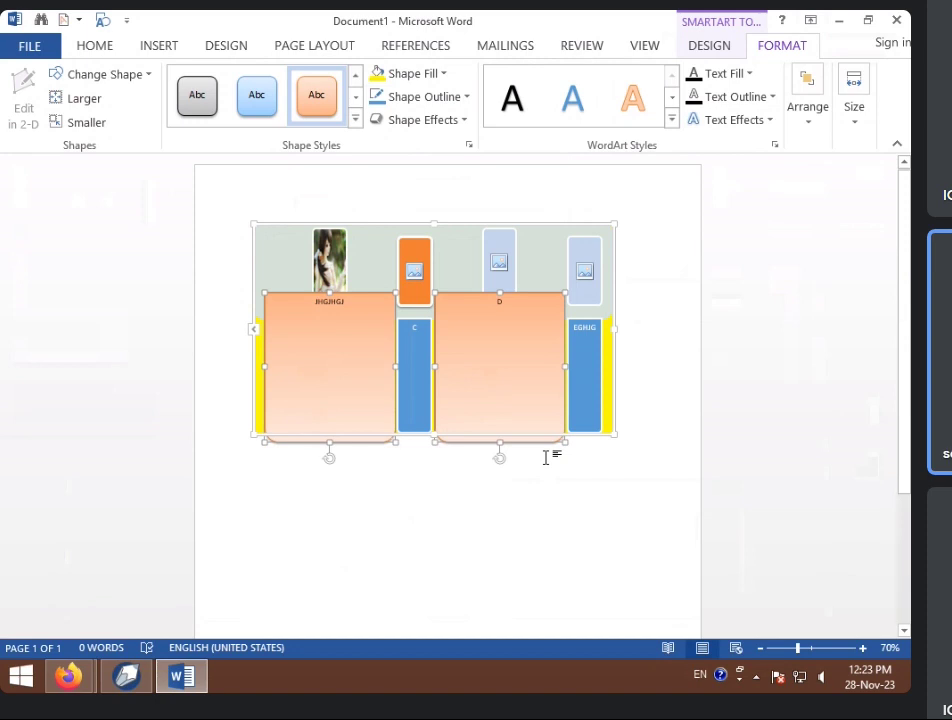
pyautogui.hotkey('ctrl', 'z')
pyautogui.hotkey('ctrl', 'z')
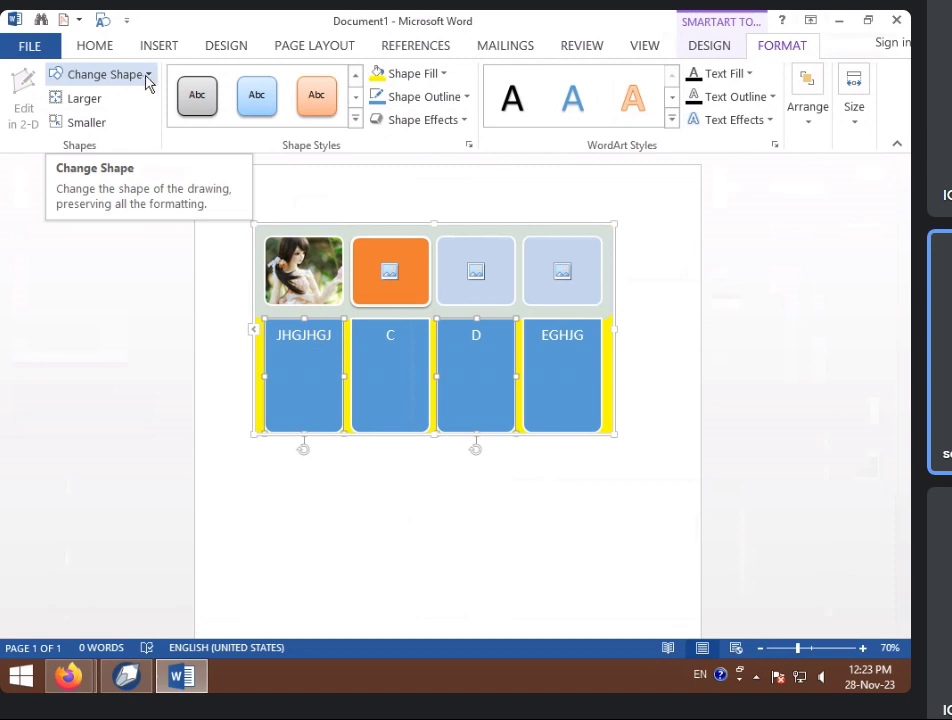
pyautogui.click(397, 378)
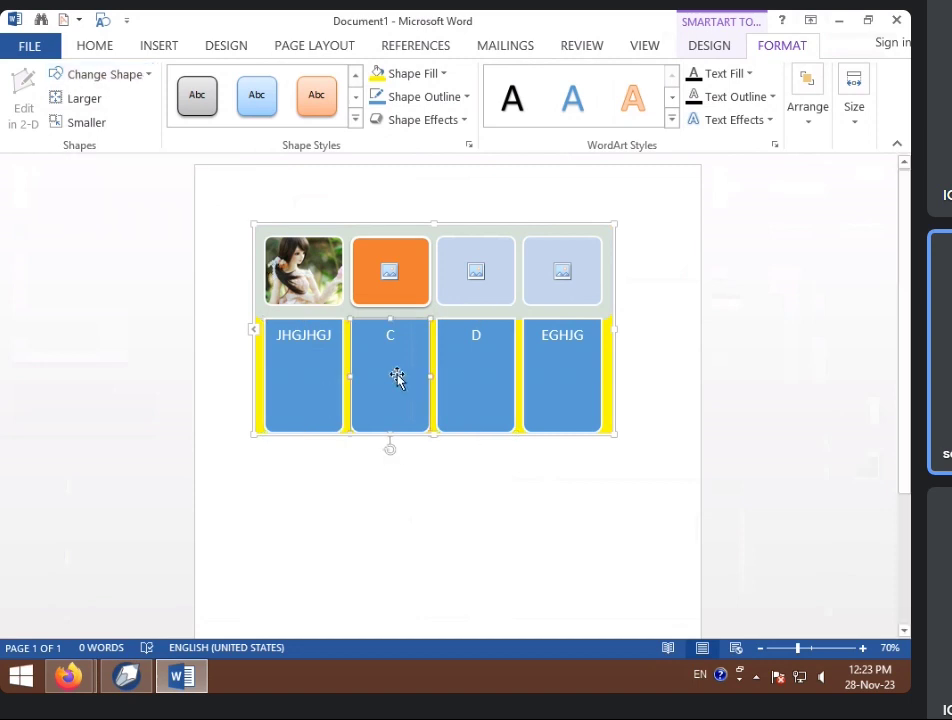
# Change the JHGJHGJ box into a Down Arrow block shape after trying a flowchart shape.
pyautogui.click(333, 228)
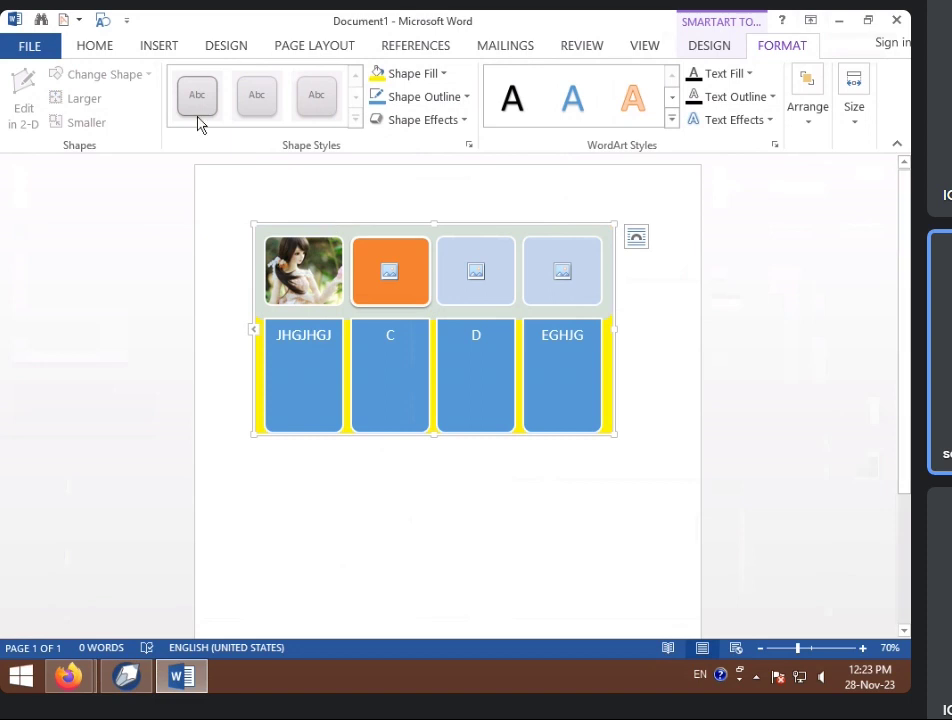
pyautogui.click(356, 232)
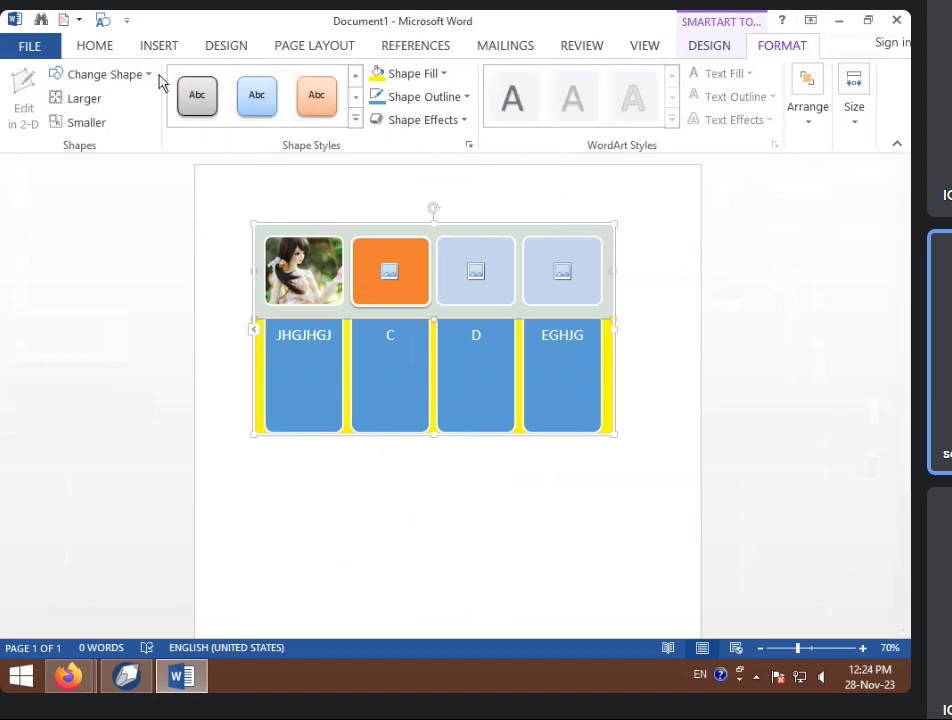
pyautogui.click(147, 76)
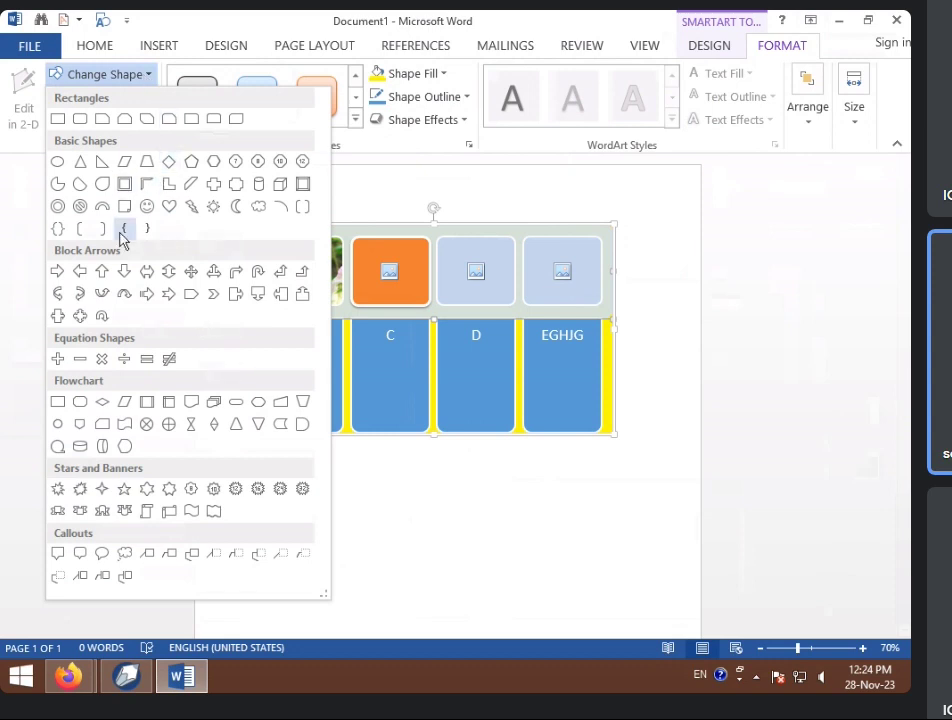
pyautogui.click(80, 402)
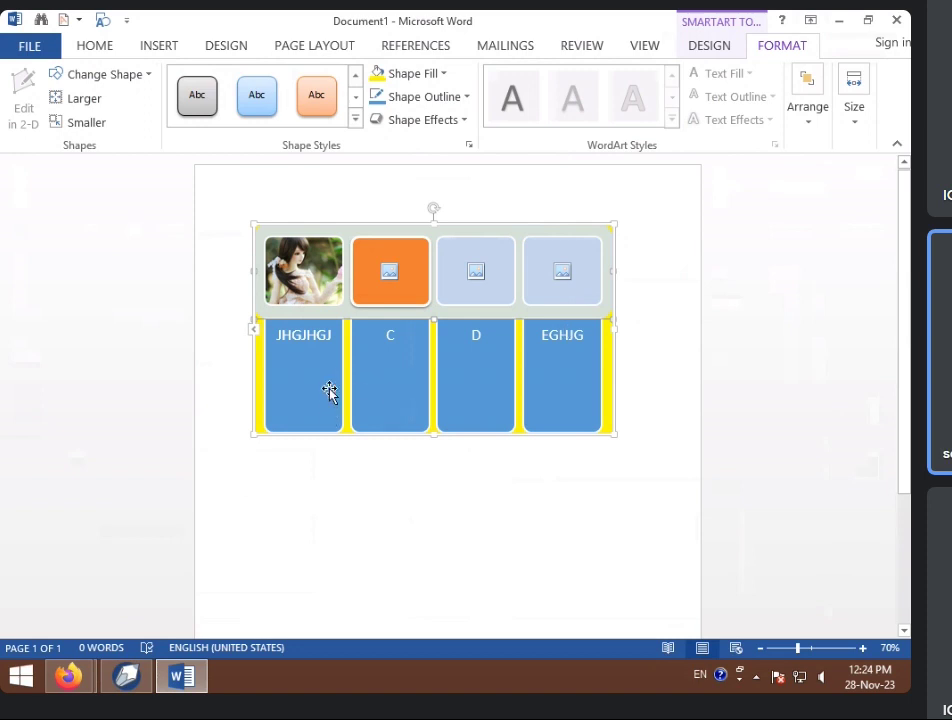
pyautogui.moveTo(278, 394); pyautogui.dragTo(281, 420)
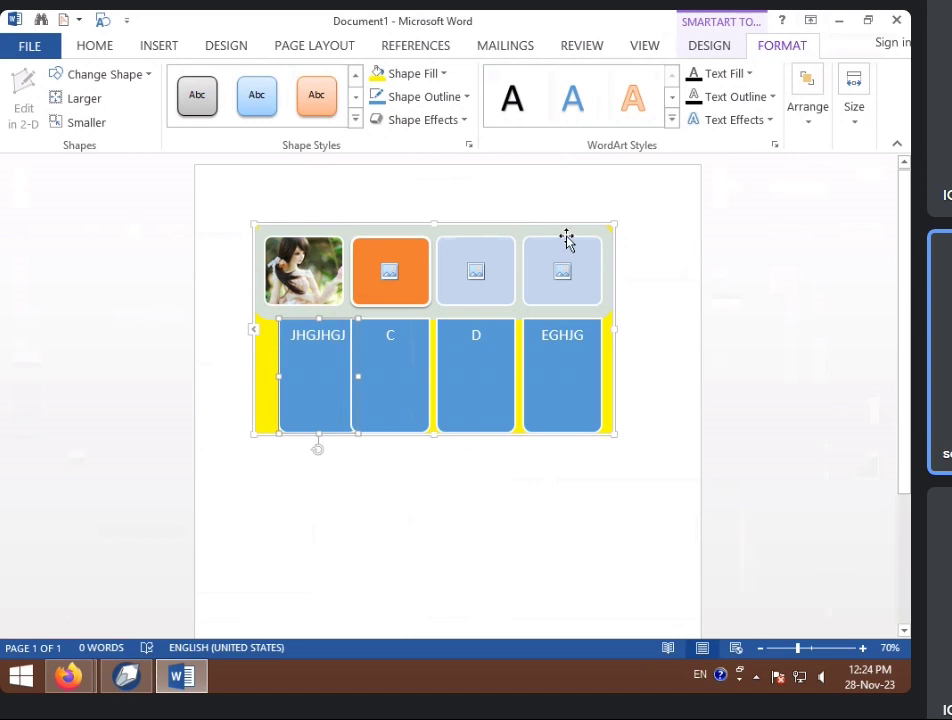
pyautogui.moveTo(319, 393)
pyautogui.mouseDown()
pyautogui.moveTo(300, 403)
pyautogui.moveTo(313, 405)
pyautogui.mouseUp()
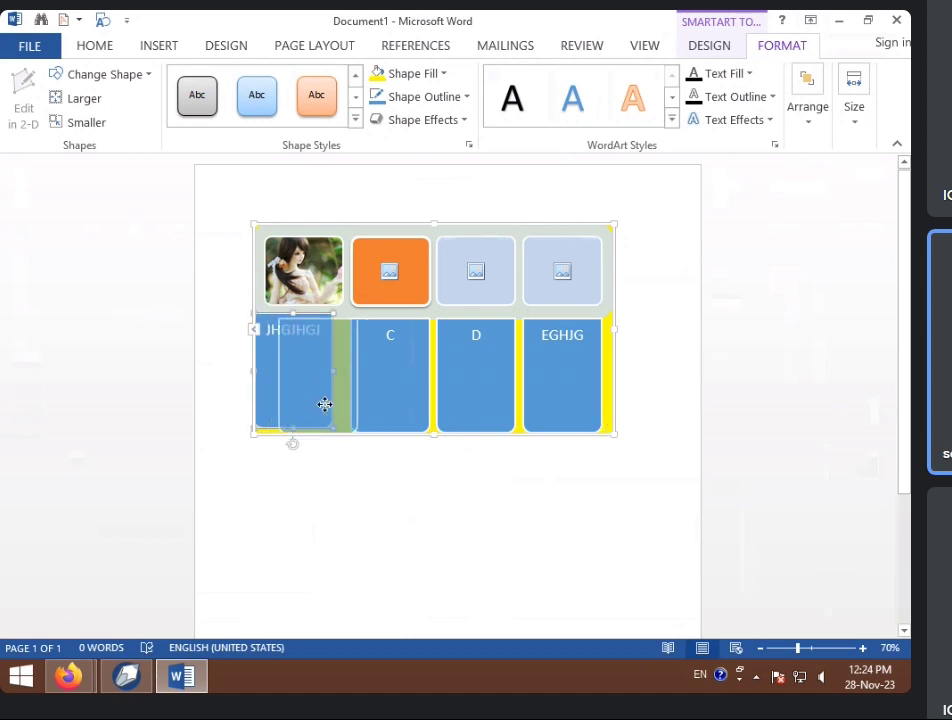
pyautogui.click(150, 75)
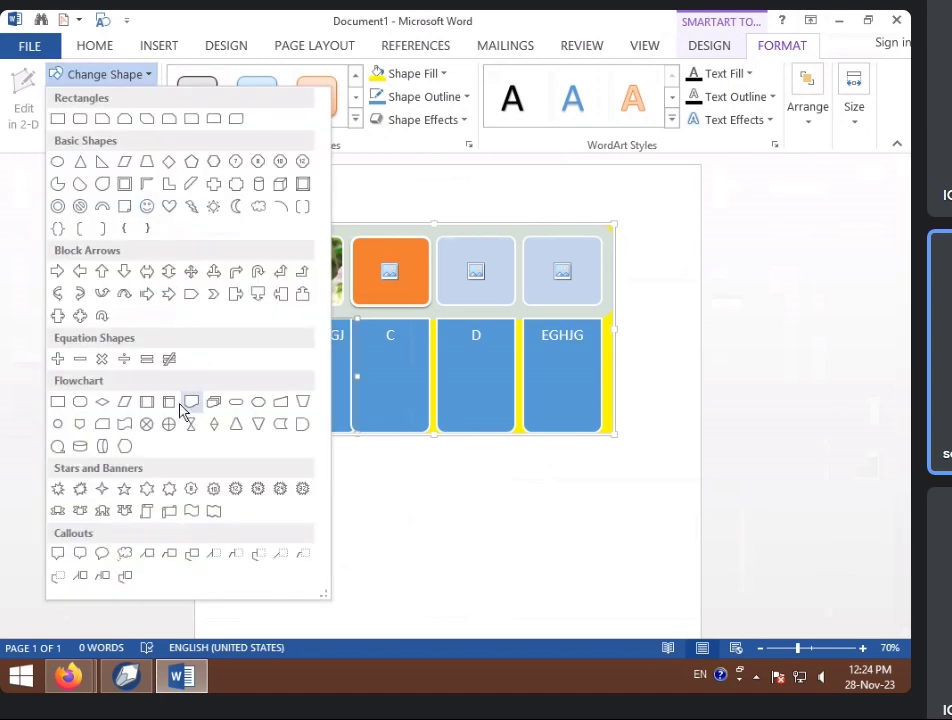
pyautogui.click(123, 272)
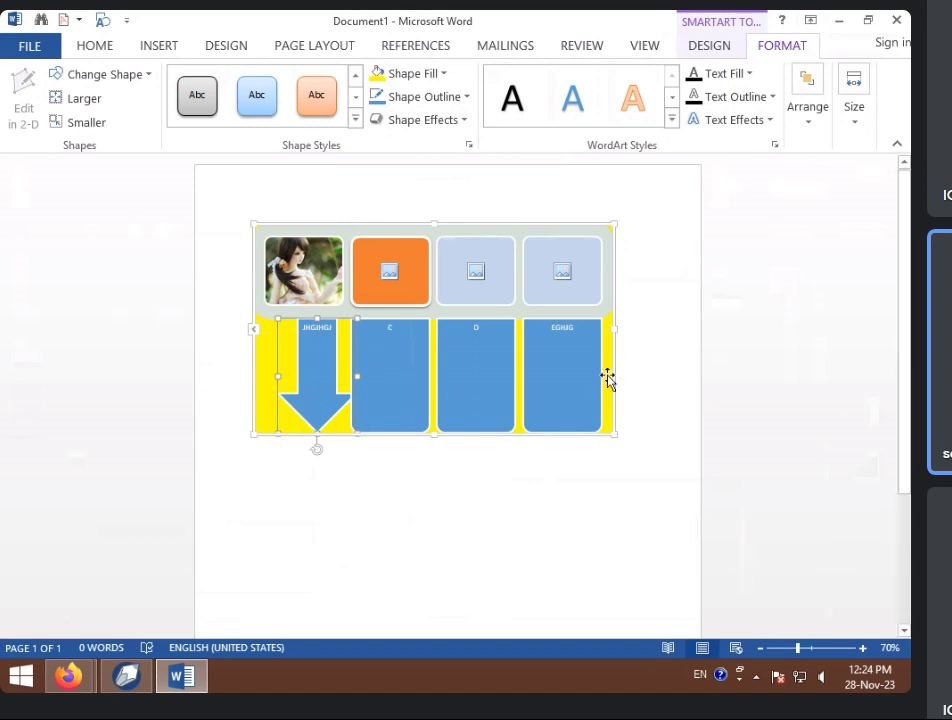
# Enlarge the C box three steps, then shrink it back to its original size.
pyautogui.click(398, 397)
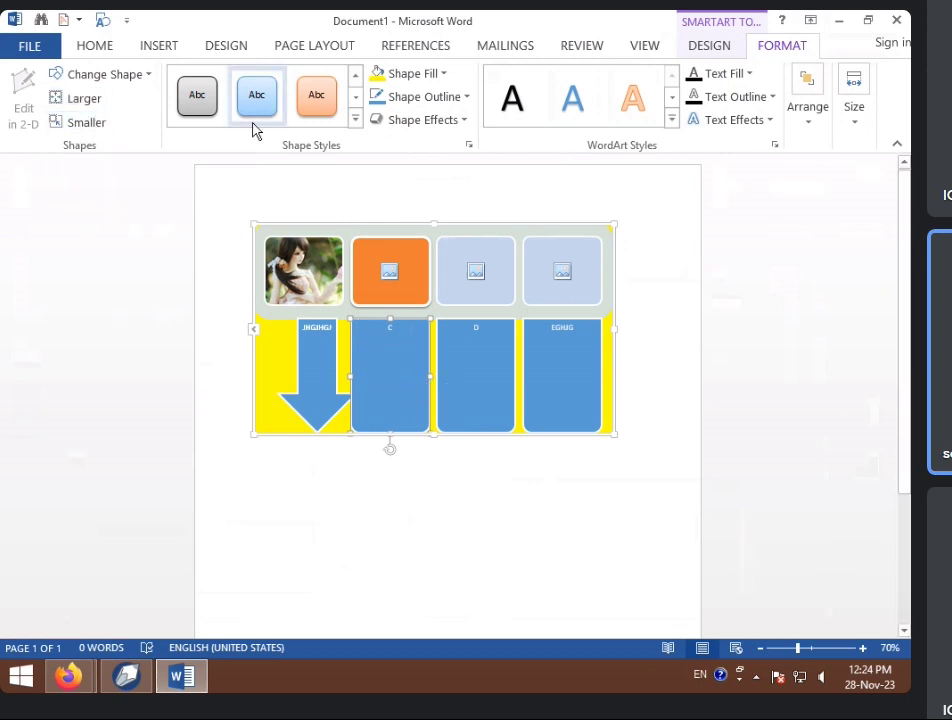
pyautogui.click(82, 99)
pyautogui.click(82, 99)
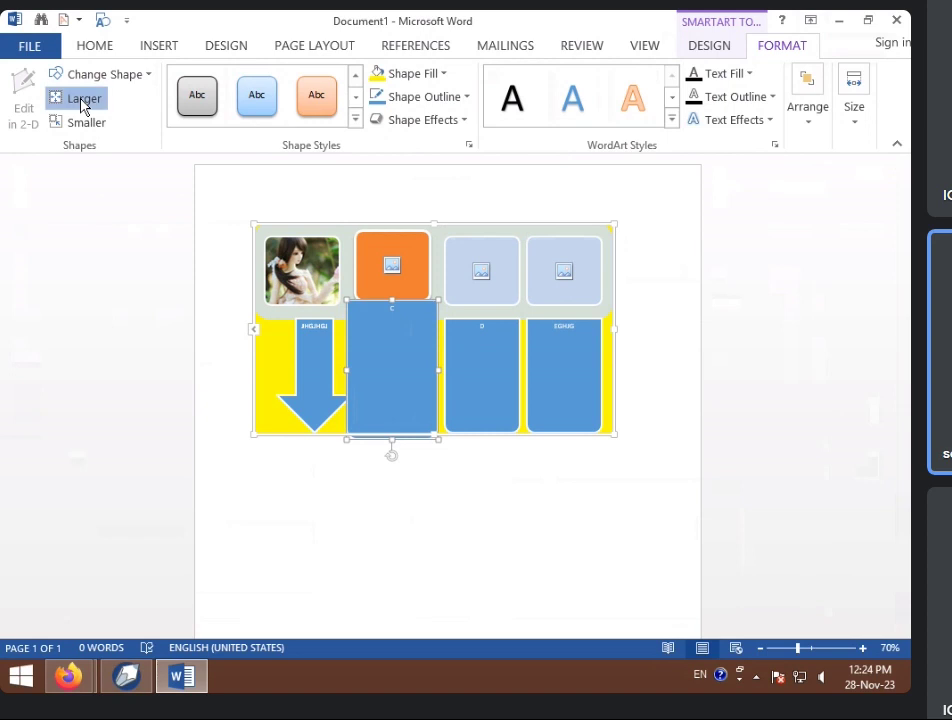
pyautogui.click(82, 99)
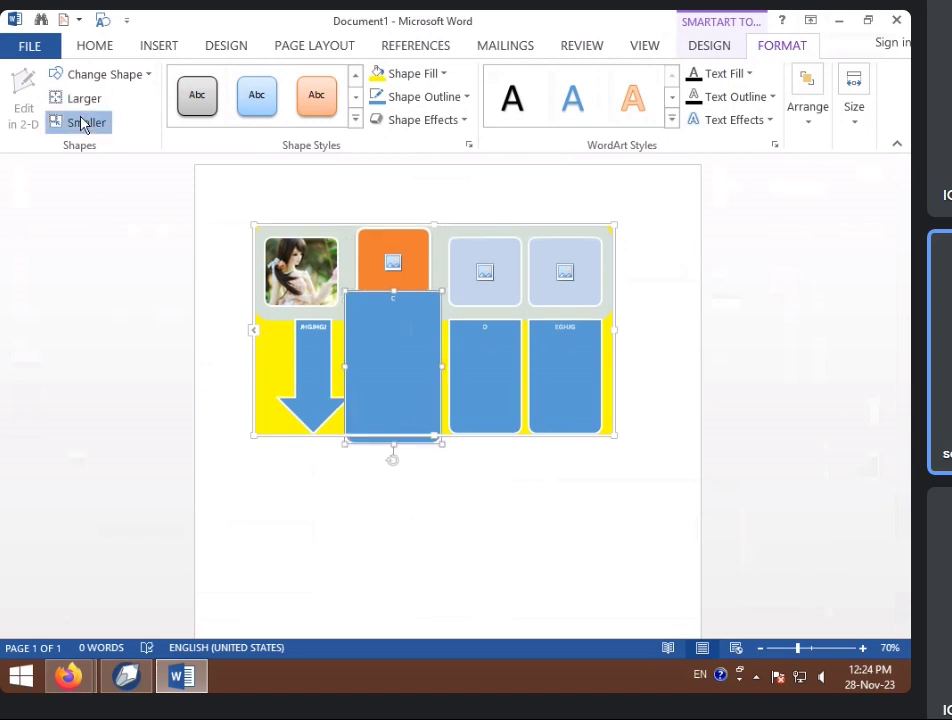
pyautogui.click(84, 122)
pyautogui.click(84, 122)
pyautogui.click(84, 122)
pyautogui.click(84, 122)
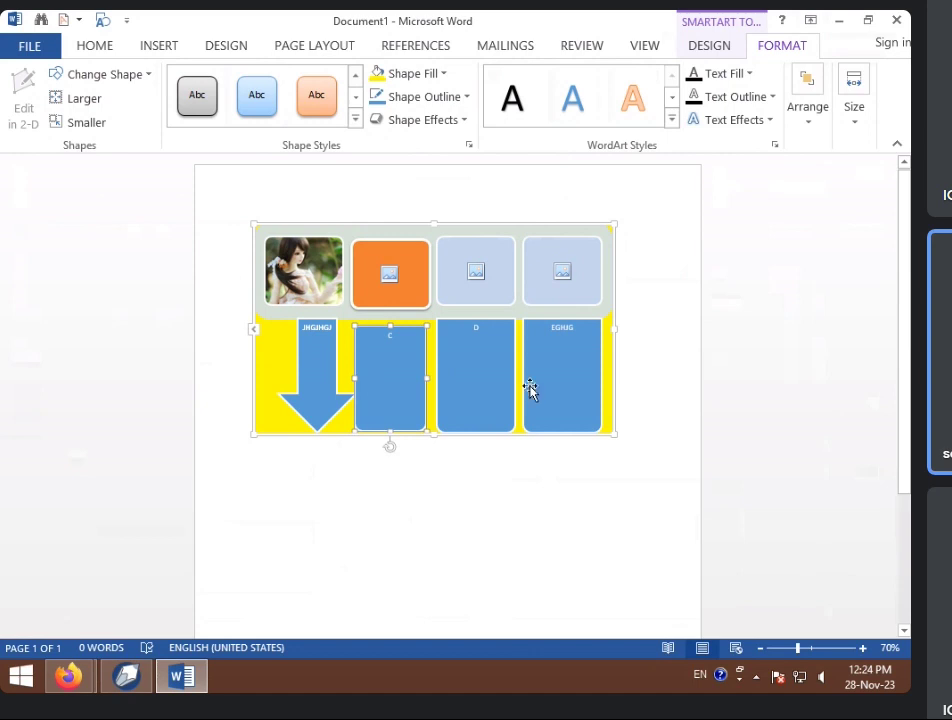
# Select the whole SmartArt diagram and delete it.
pyautogui.click(465, 366)
pyautogui.click(597, 372)
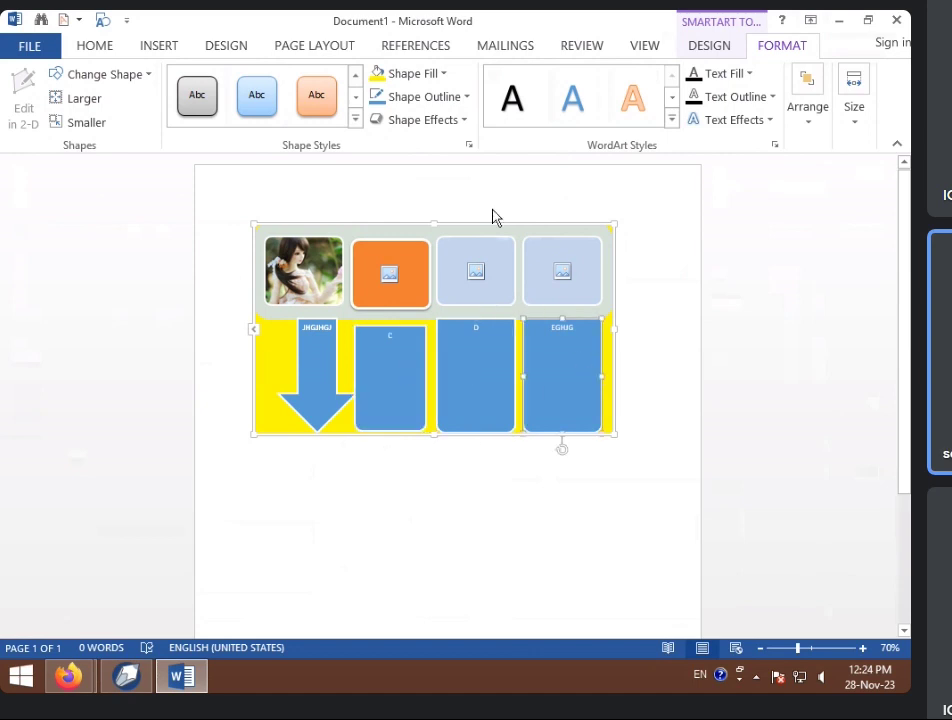
pyautogui.click(448, 378)
pyautogui.click(349, 226)
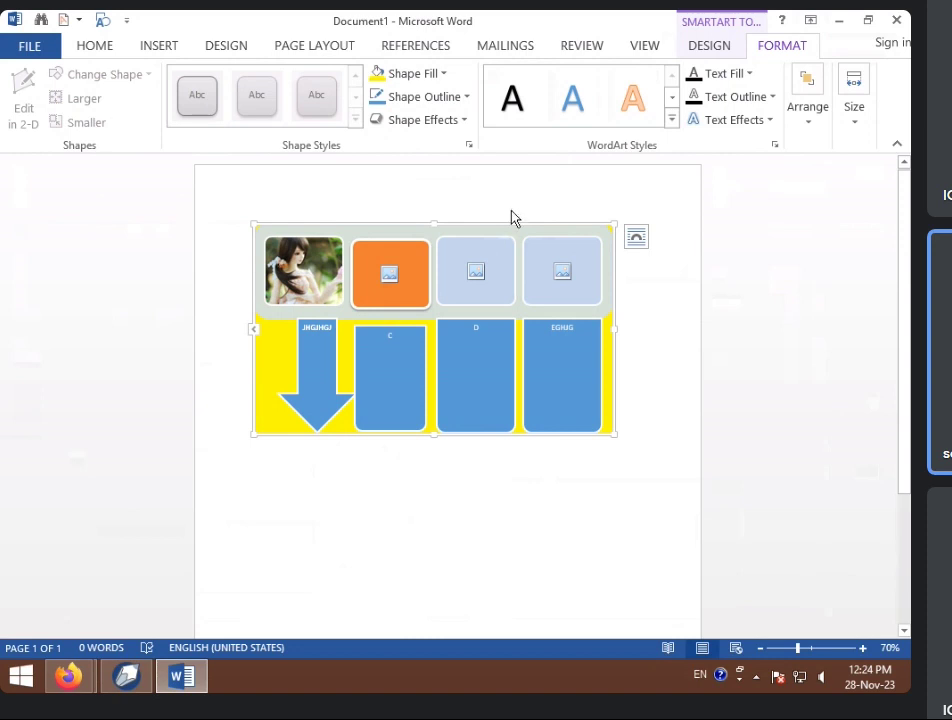
pyautogui.press('Delete')
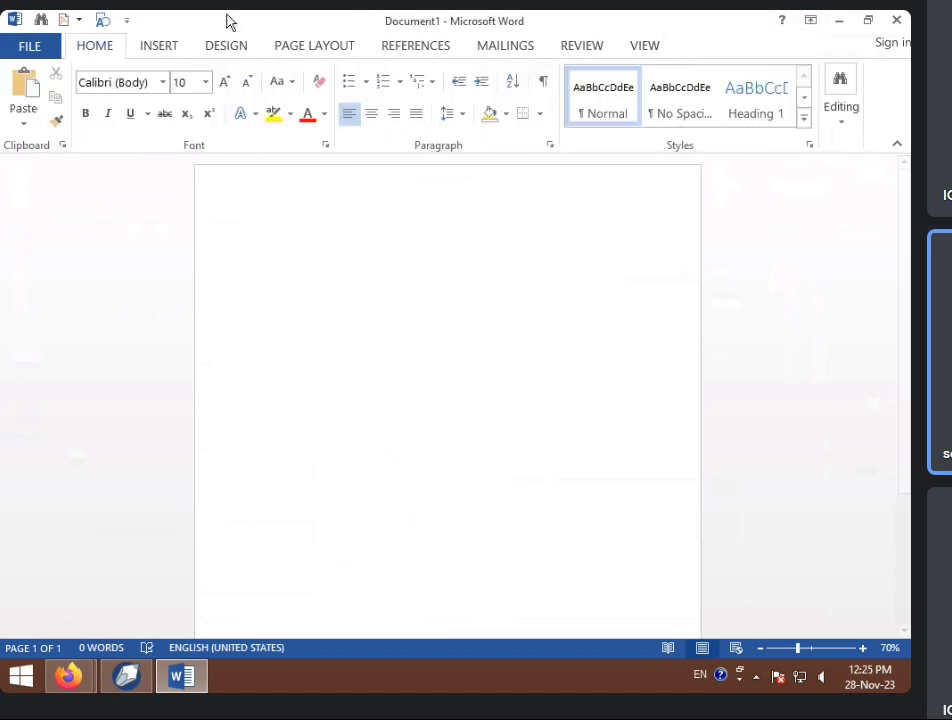
pyautogui.click(162, 46)
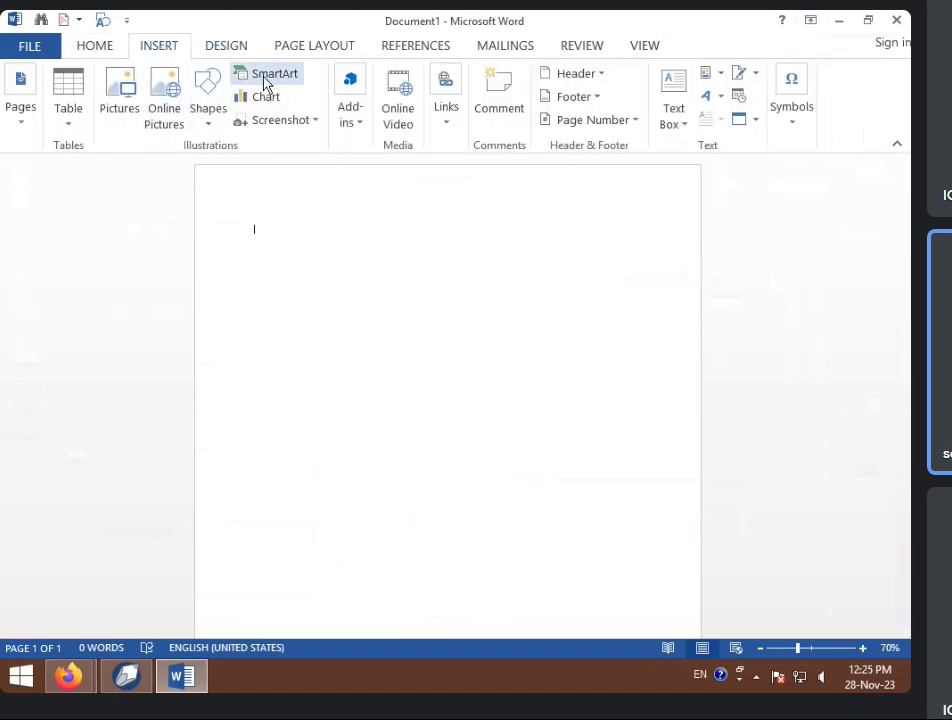
# Insert a Basic Cycle SmartArt from the Cycle category onto the page.
pyautogui.click(264, 76)
pyautogui.click(307, 311)
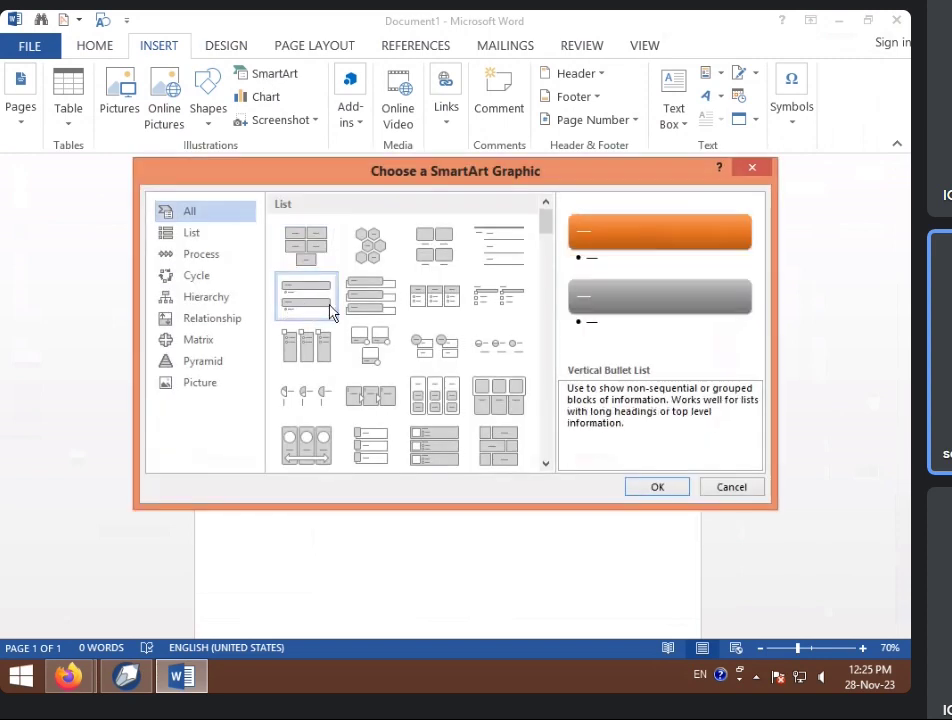
pyautogui.click(192, 274)
pyautogui.click(320, 225)
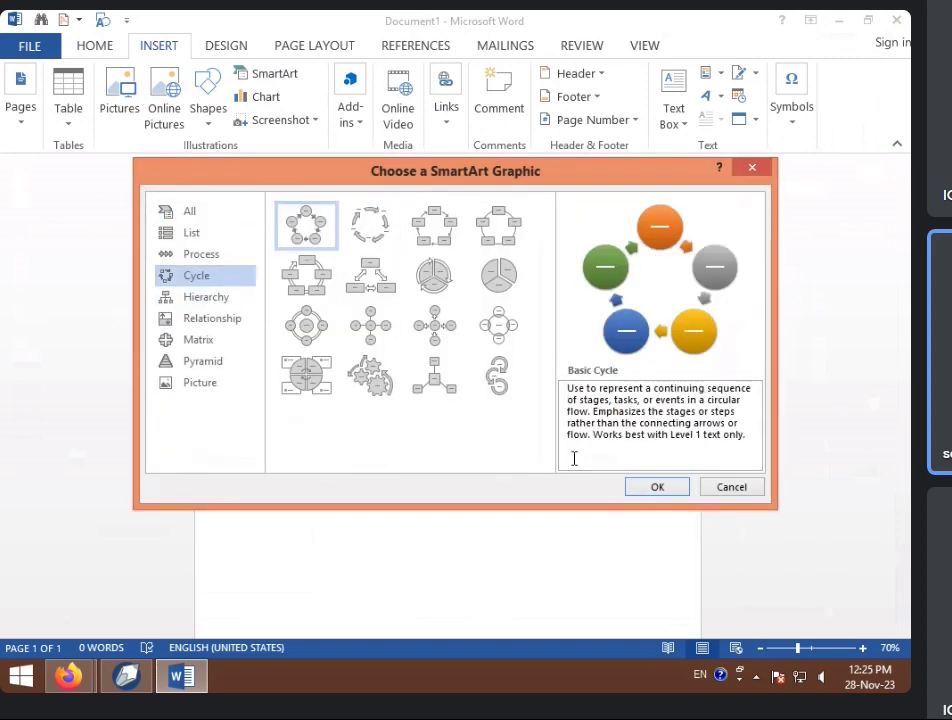
pyautogui.click(640, 485)
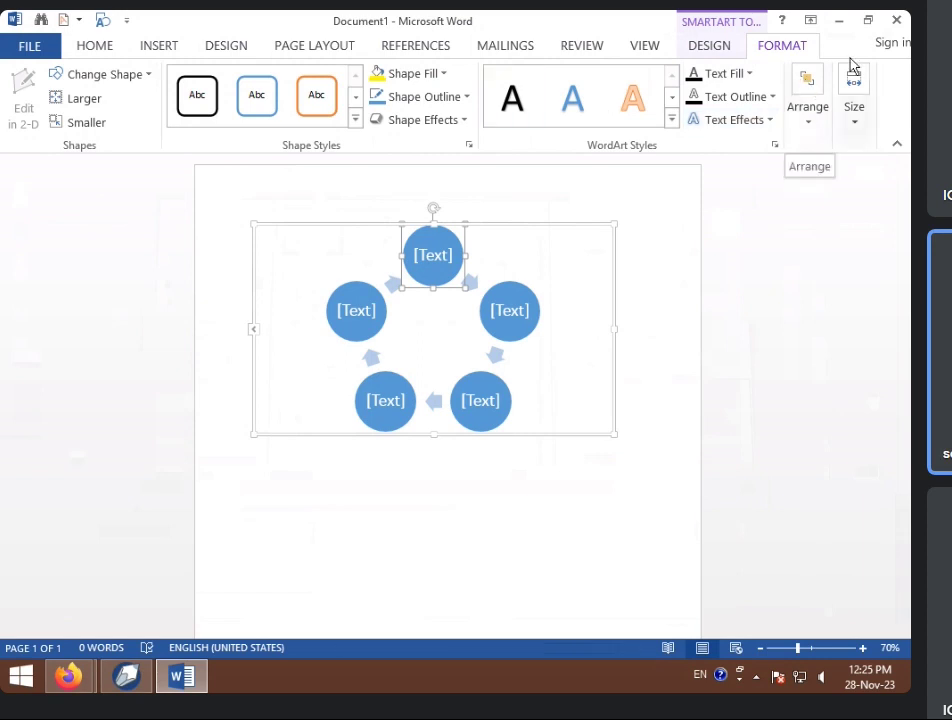
pyautogui.click(720, 48)
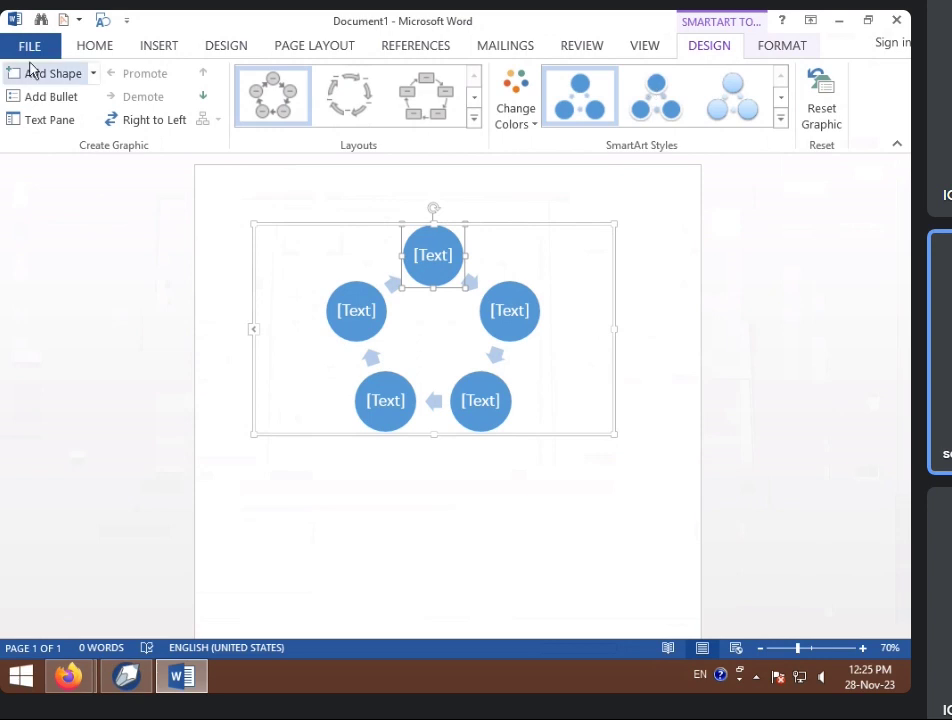
pyautogui.click(795, 46)
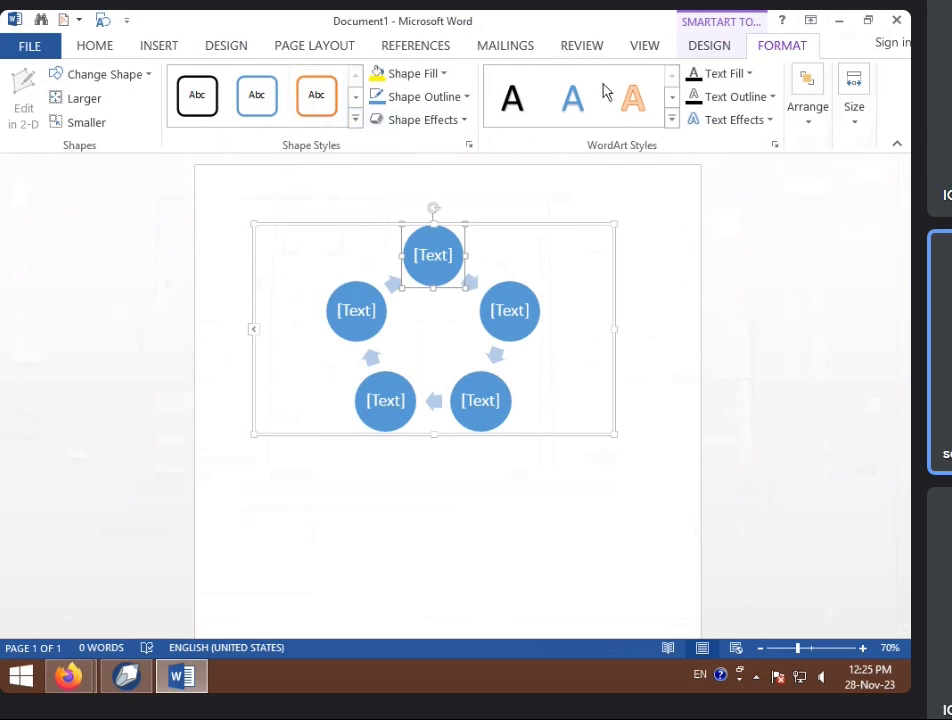
pyautogui.click(805, 132)
pyautogui.click(858, 120)
pyautogui.click(858, 120)
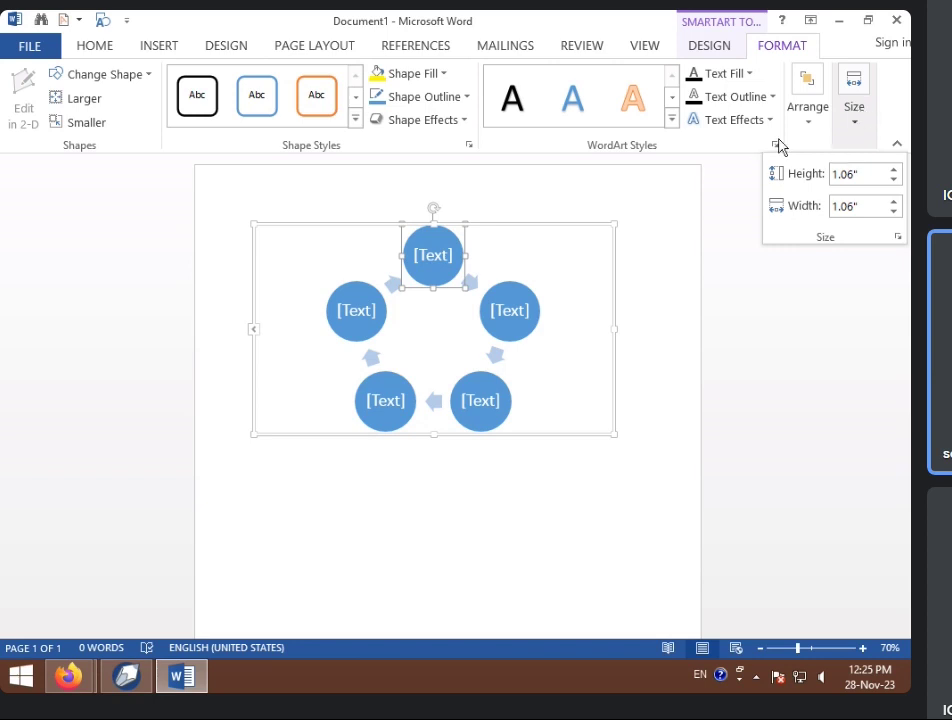
pyautogui.click(818, 126)
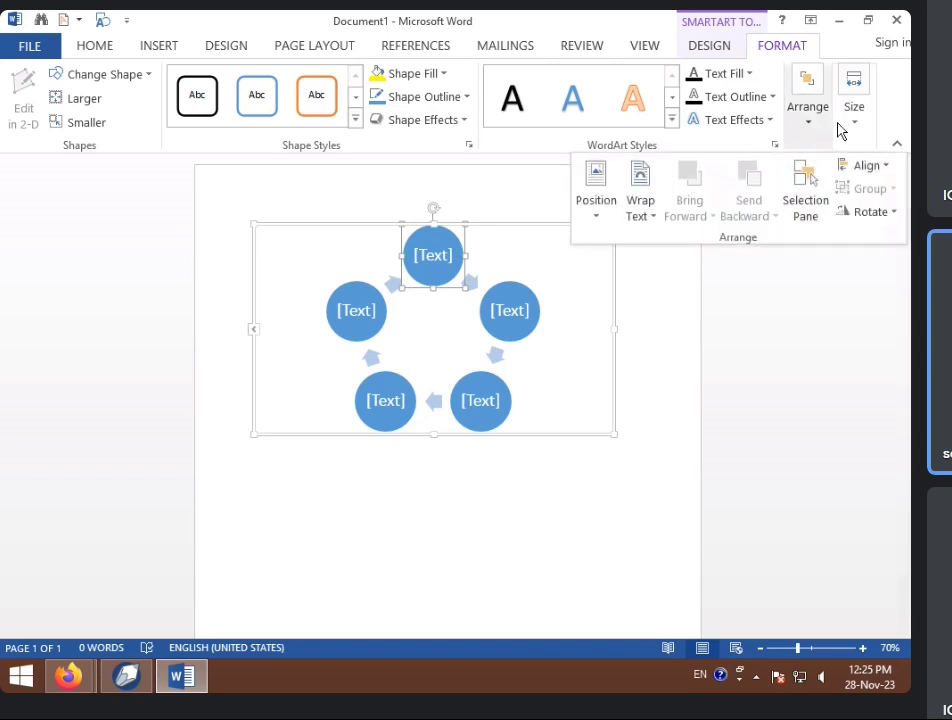
pyautogui.click(844, 128)
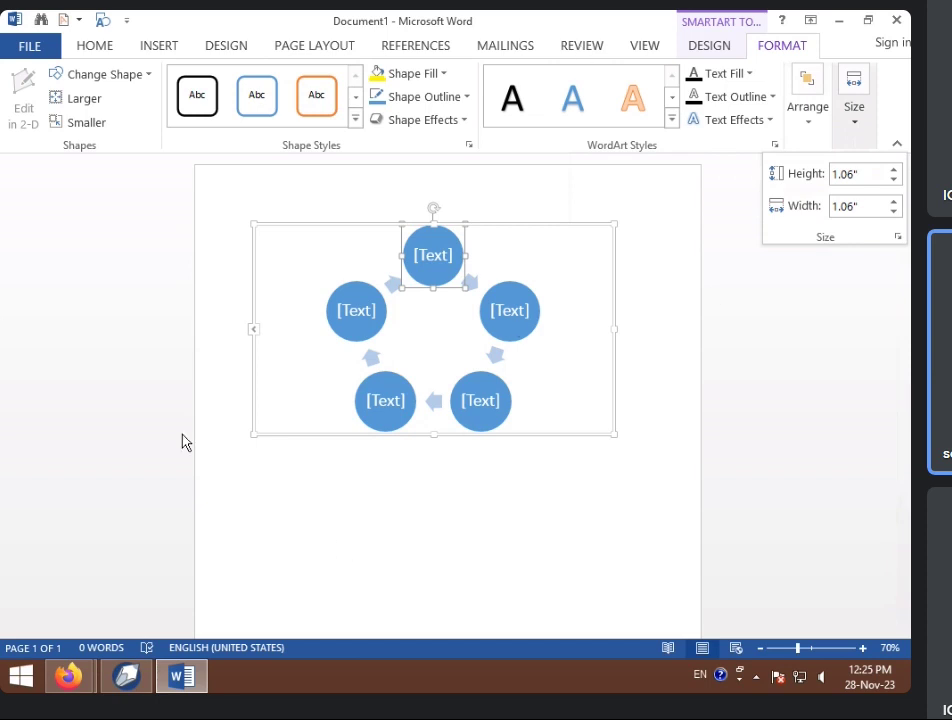
pyautogui.click(208, 184)
pyautogui.click(166, 46)
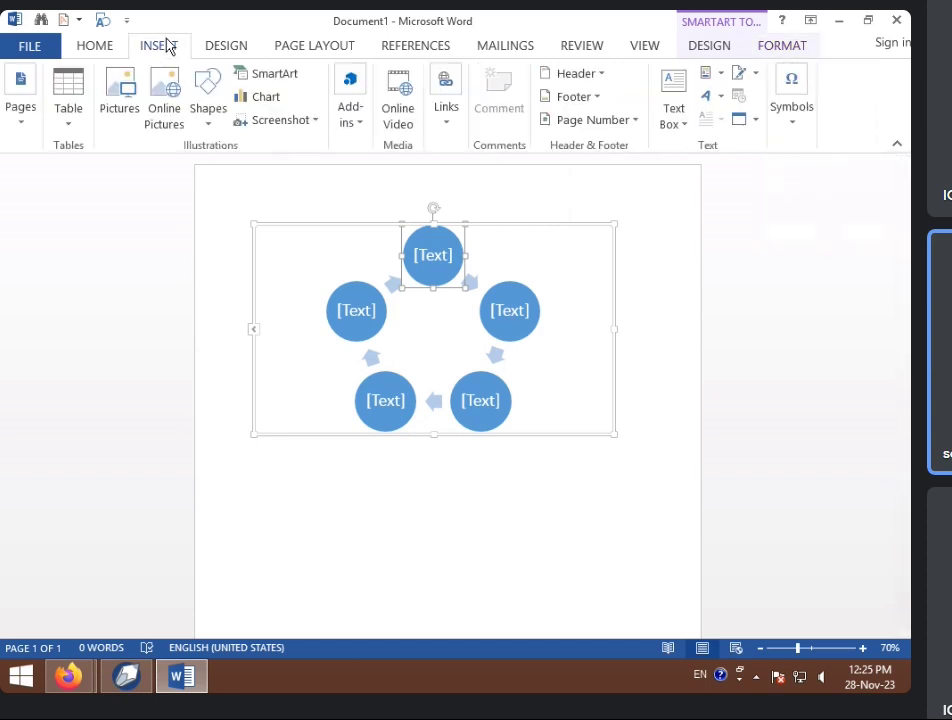
pyautogui.click(255, 215)
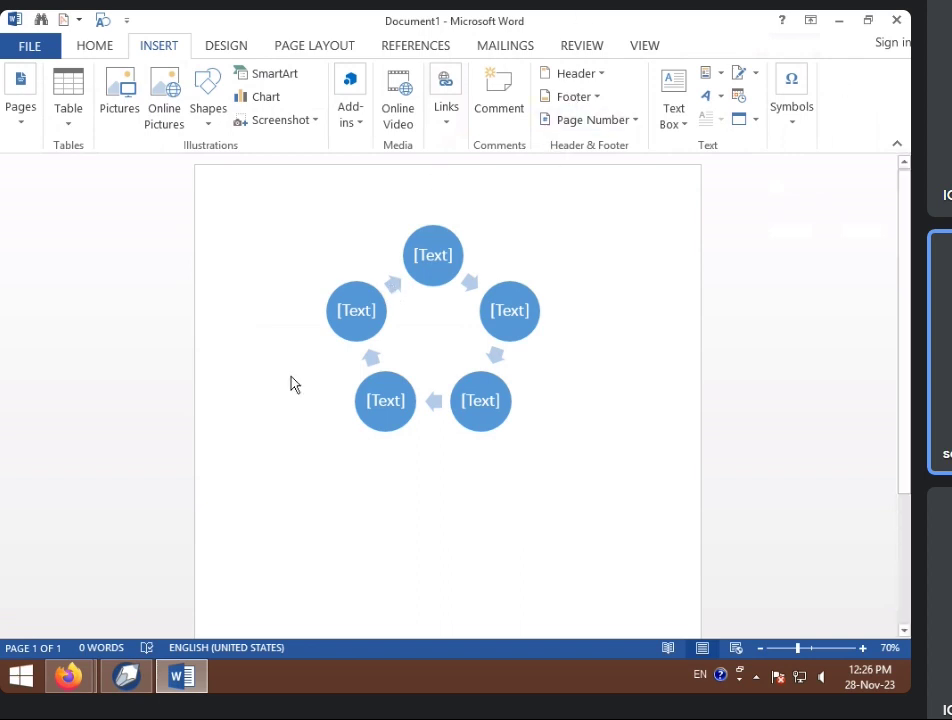
pyautogui.click(391, 297)
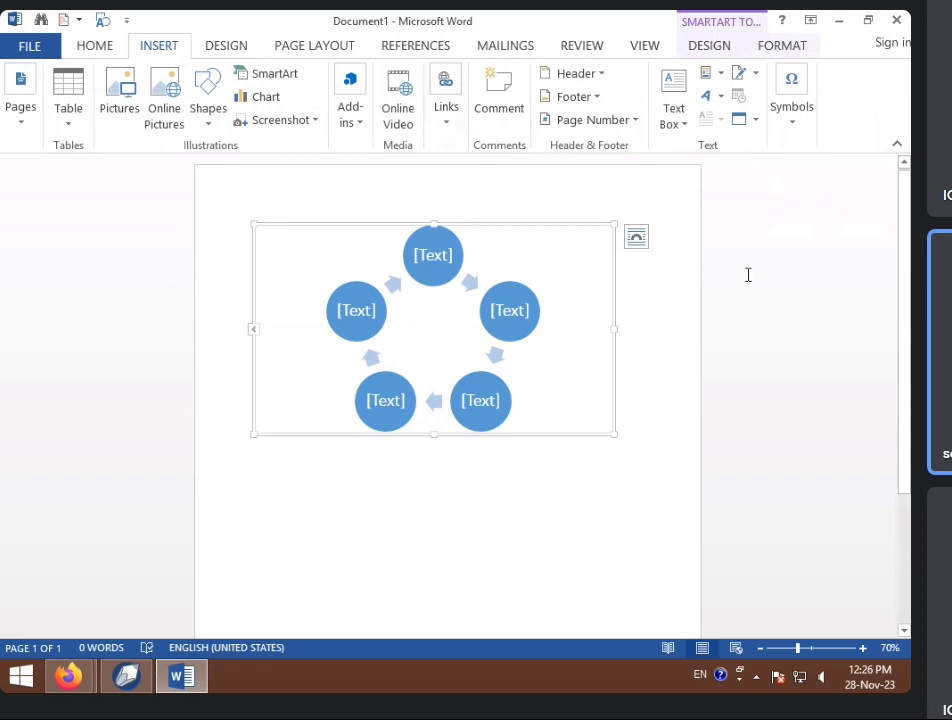
pyautogui.click(469, 284)
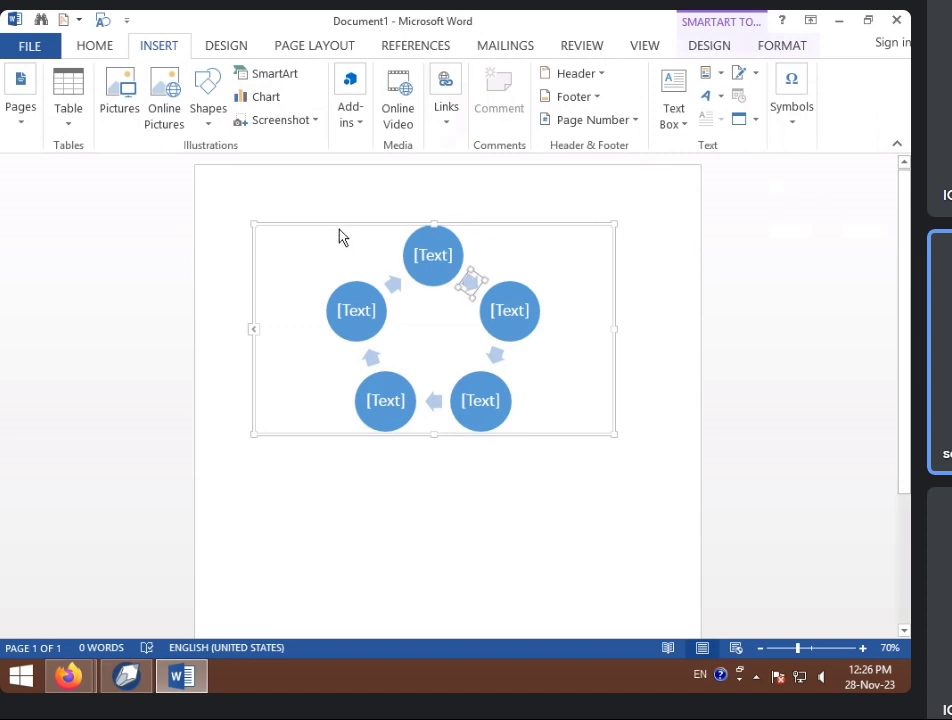
pyautogui.click(463, 388)
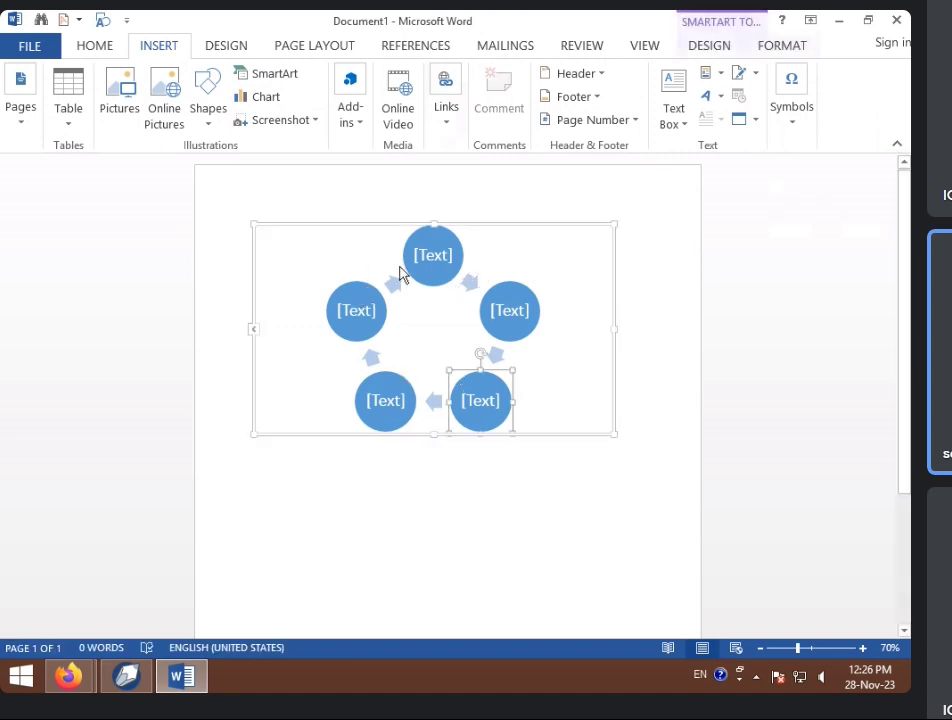
pyautogui.click(585, 275)
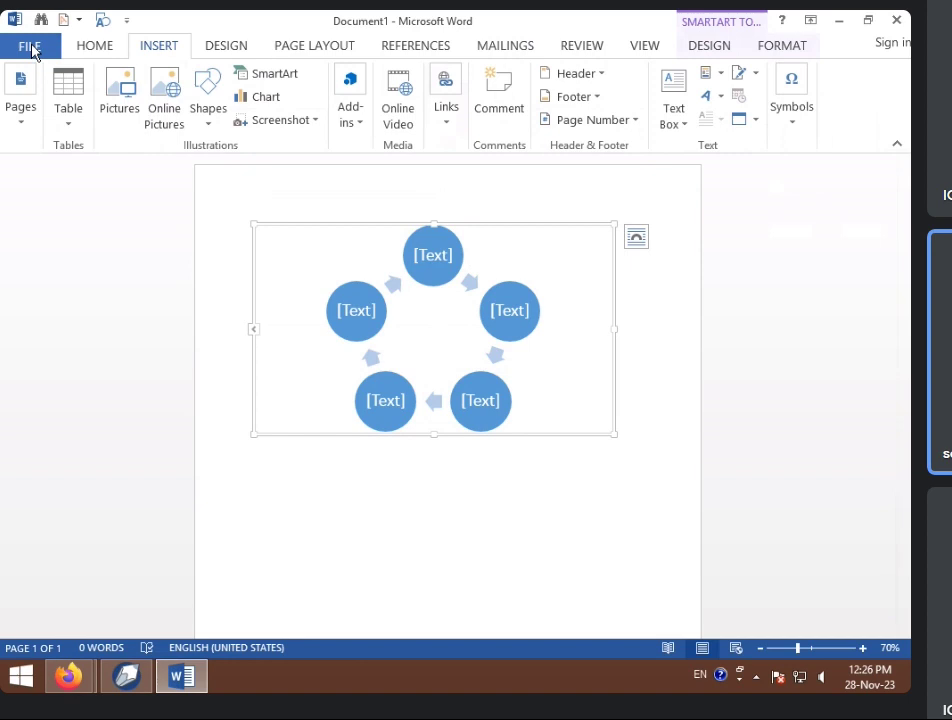
pyautogui.click(30, 47)
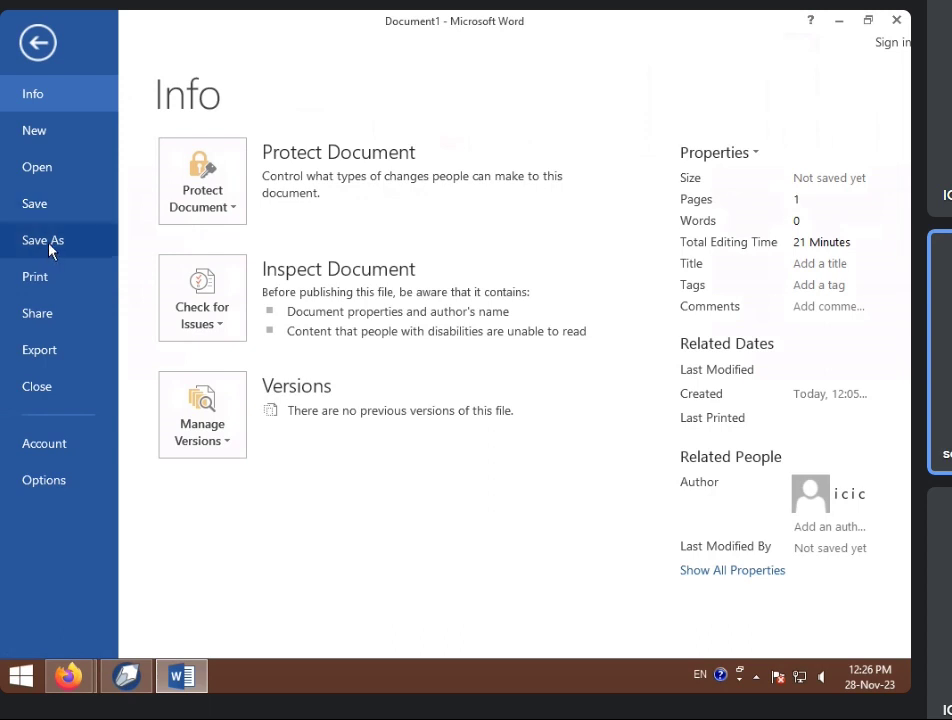
# Return to the document and use Ctrl+S to reach the Save As page.
pyautogui.click(30, 45)
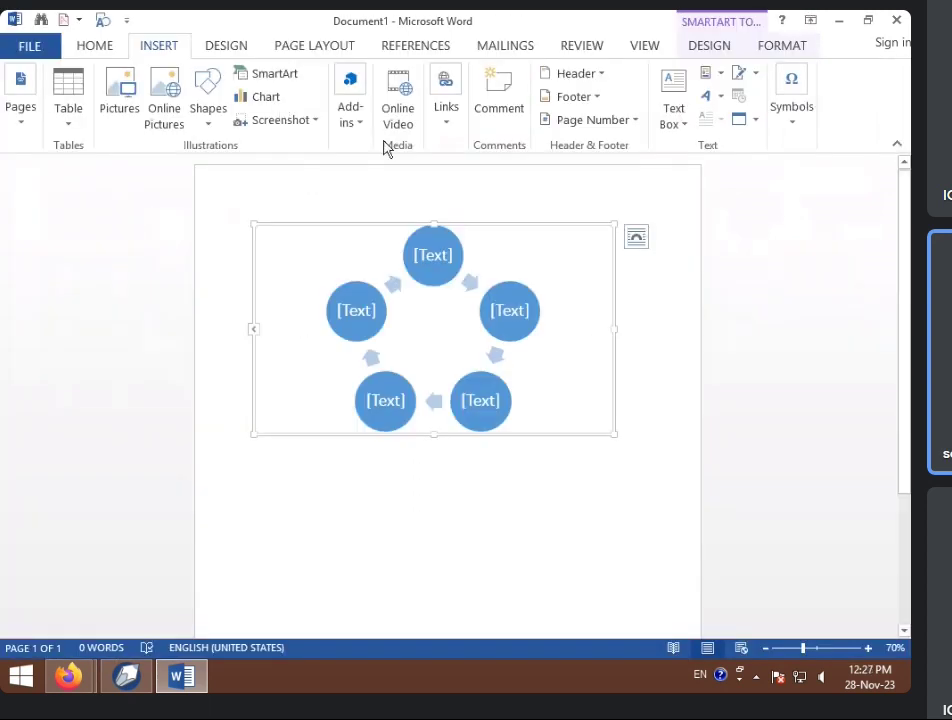
pyautogui.hotkey('ctrl', 's')
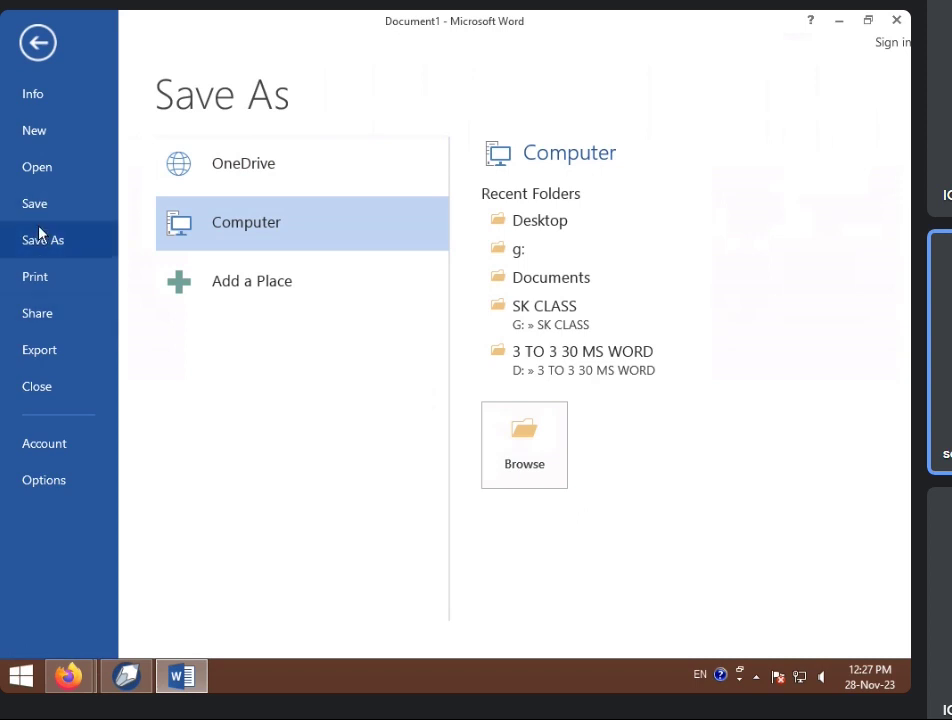
# Leave Save As, reopen it from File, then go back to the cycle diagram document.
pyautogui.click(38, 50)
pyautogui.click(24, 45)
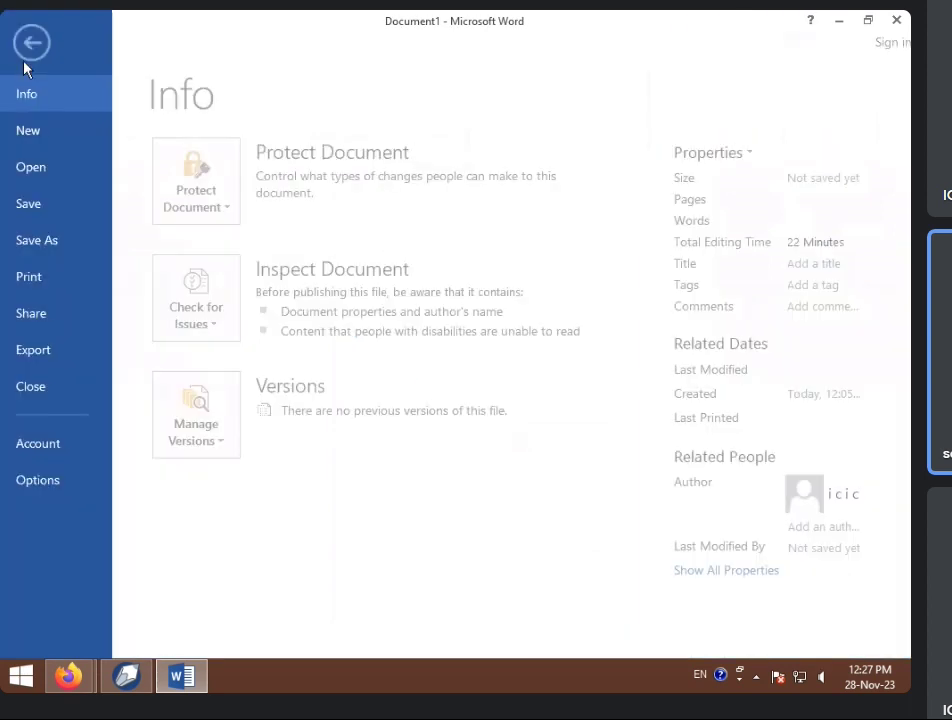
pyautogui.click(38, 210)
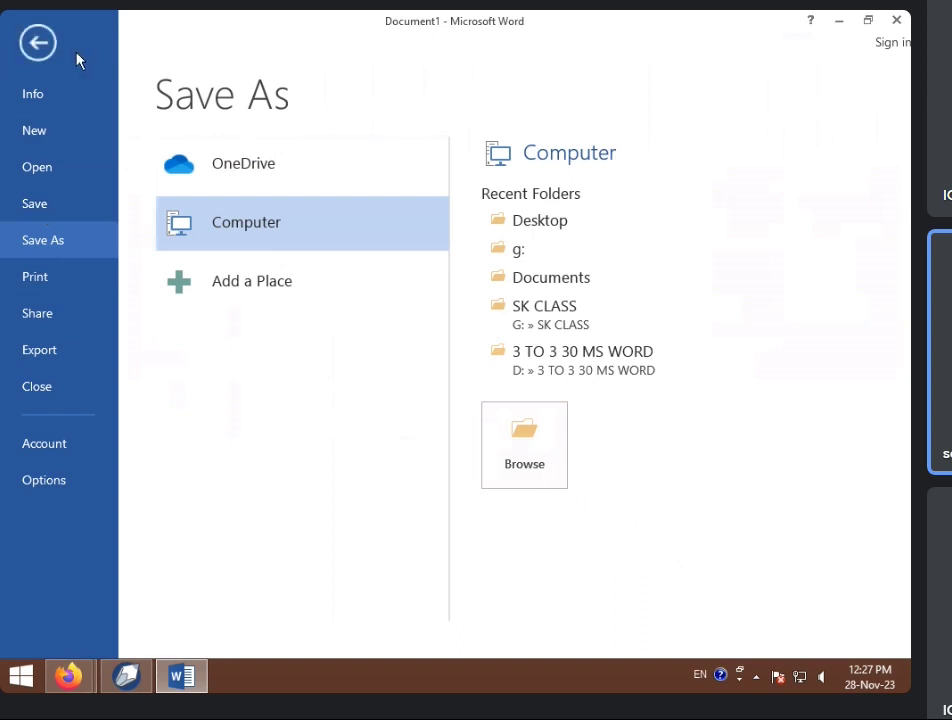
pyautogui.click(36, 50)
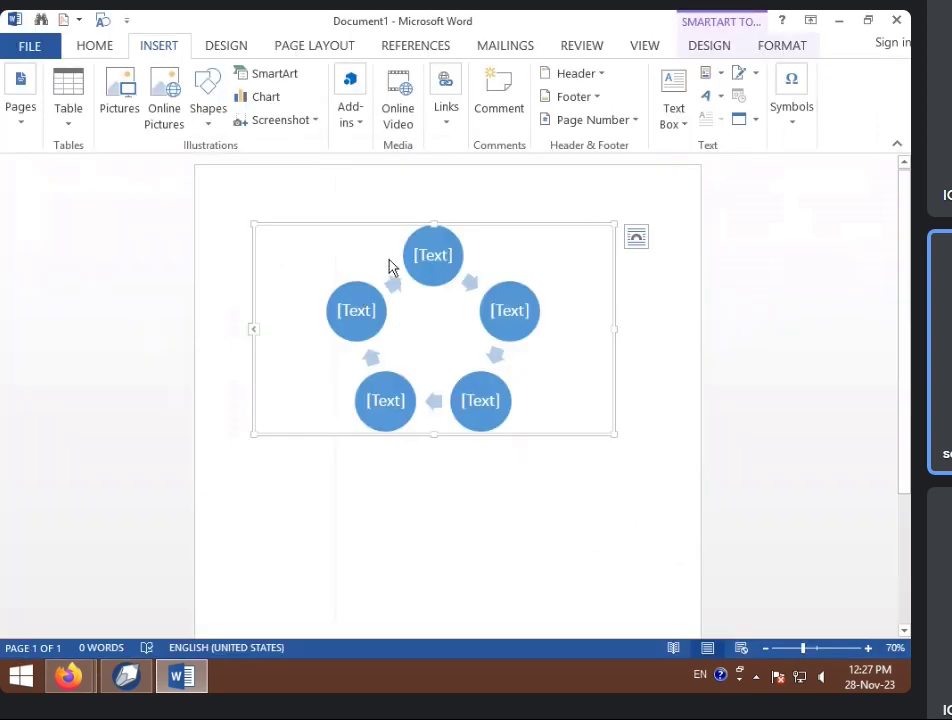
# Set the SmartArt's layout option to With Text Wrapping, then deselect the diagram.
pyautogui.click(640, 245)
pyautogui.click(730, 355)
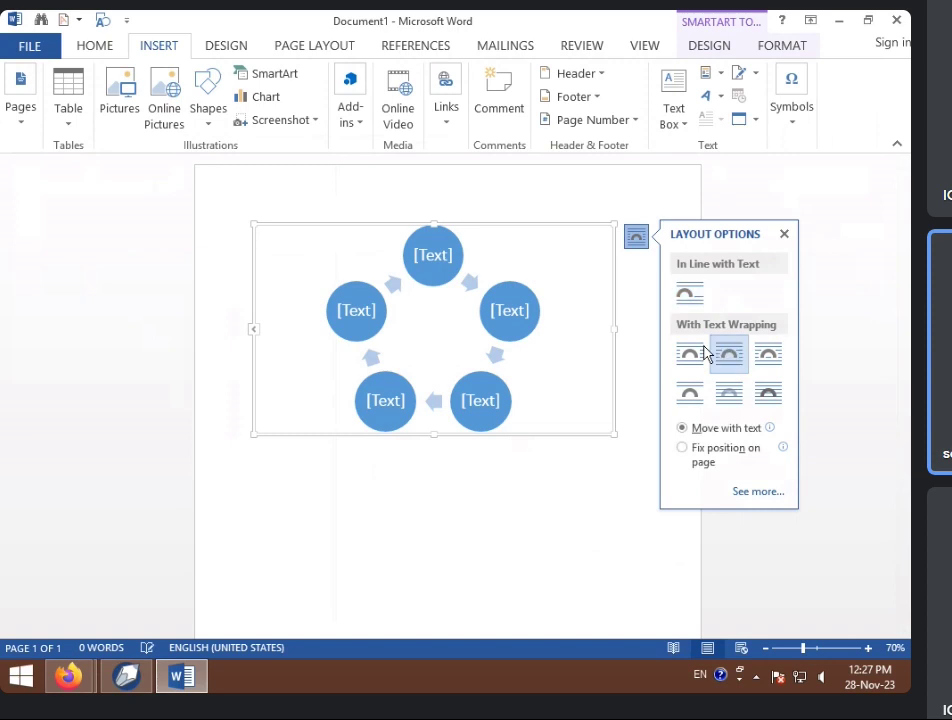
pyautogui.click(455, 580)
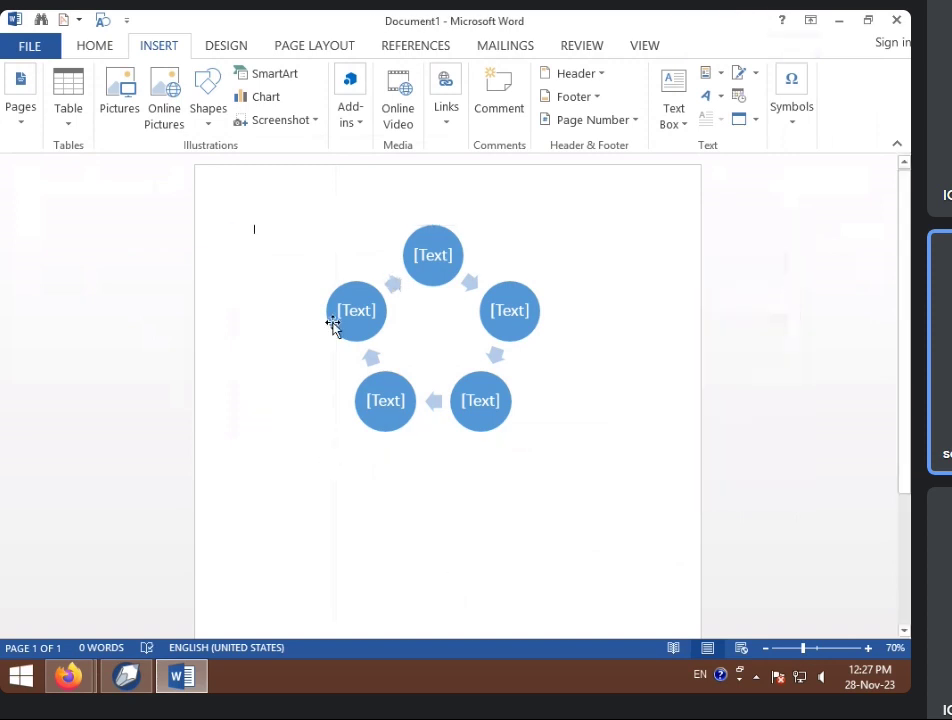
pyautogui.scroll(-1, 376, 470)
pyautogui.scroll(-2, 376, 476)
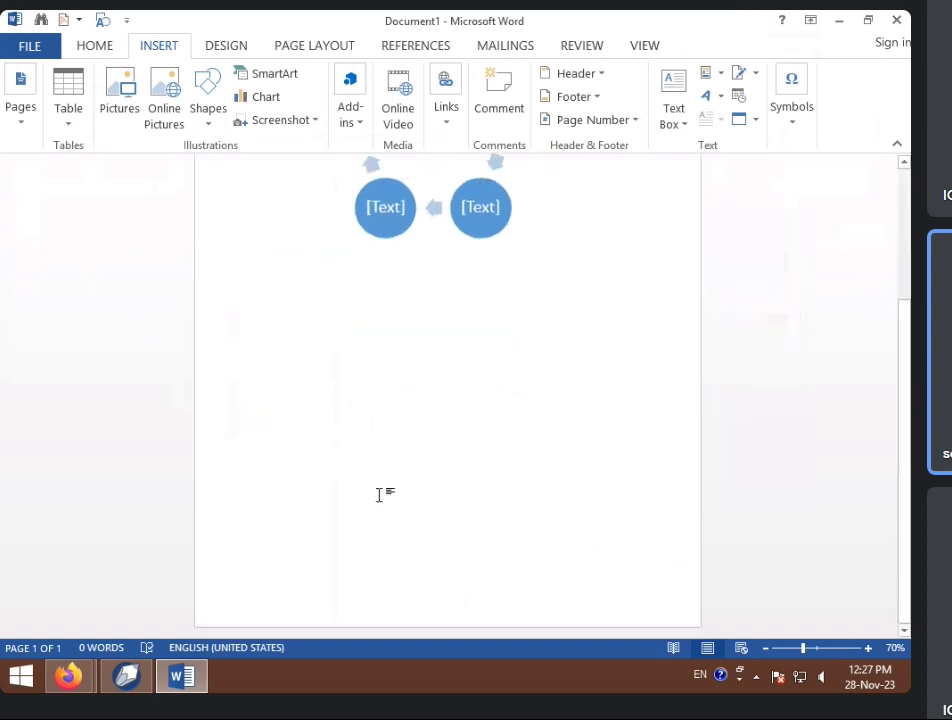
pyautogui.scroll(4, 385, 491)
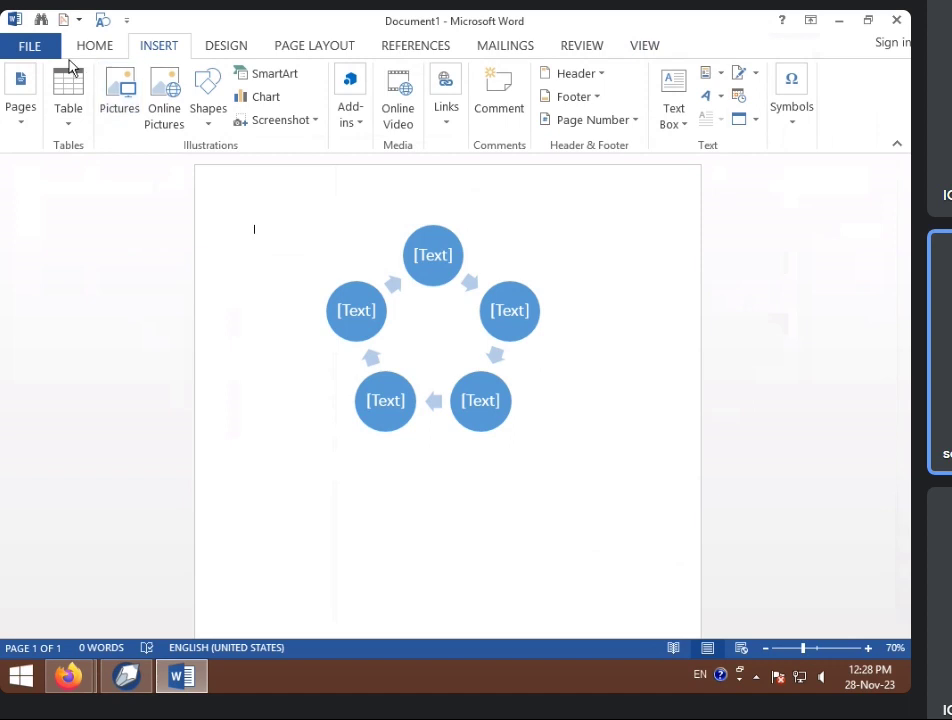
# In File > Save As, switch from OneDrive to Computer and open the Desktop save dialog.
pyautogui.click(36, 46)
pyautogui.click(31, 243)
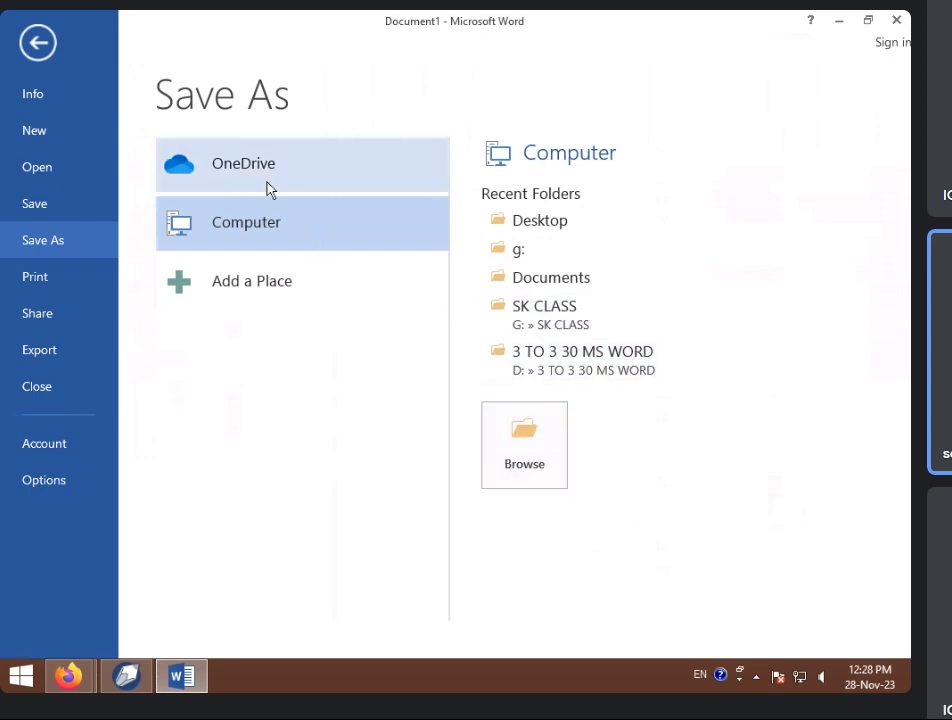
pyautogui.click(222, 177)
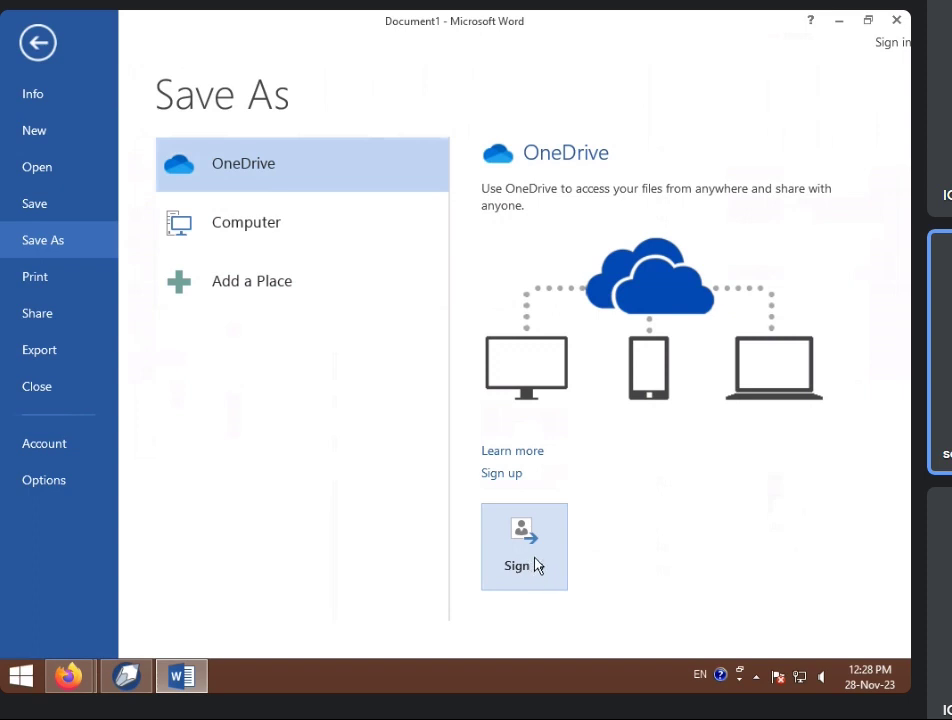
pyautogui.click(237, 238)
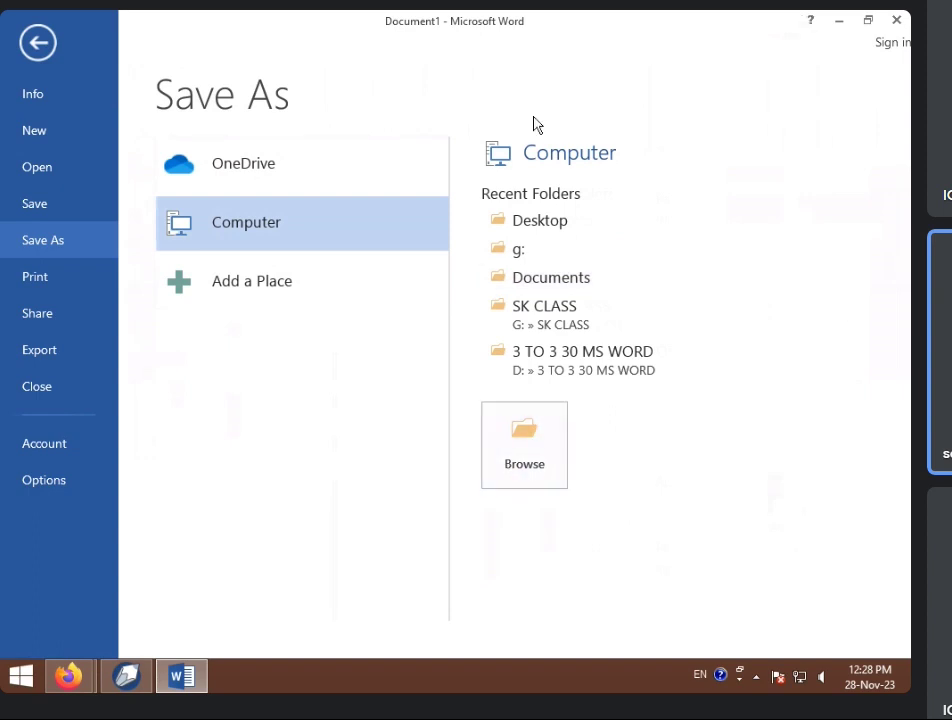
pyautogui.click(557, 222)
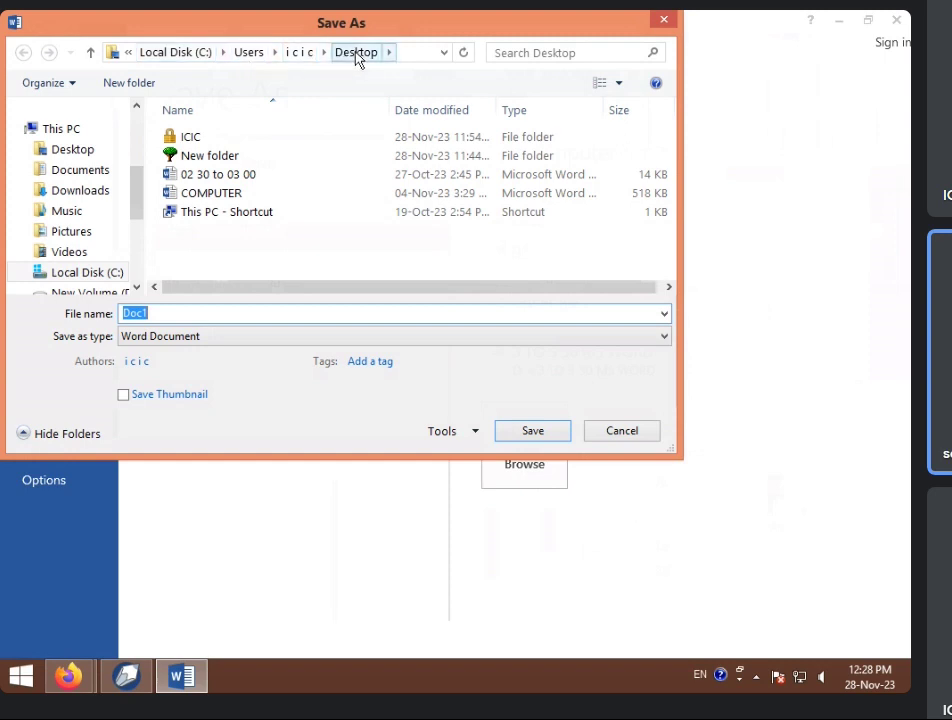
# Cancel the Desktop and G: save dialogs, then Browse to Local Disk (C:).
pyautogui.click(663, 20)
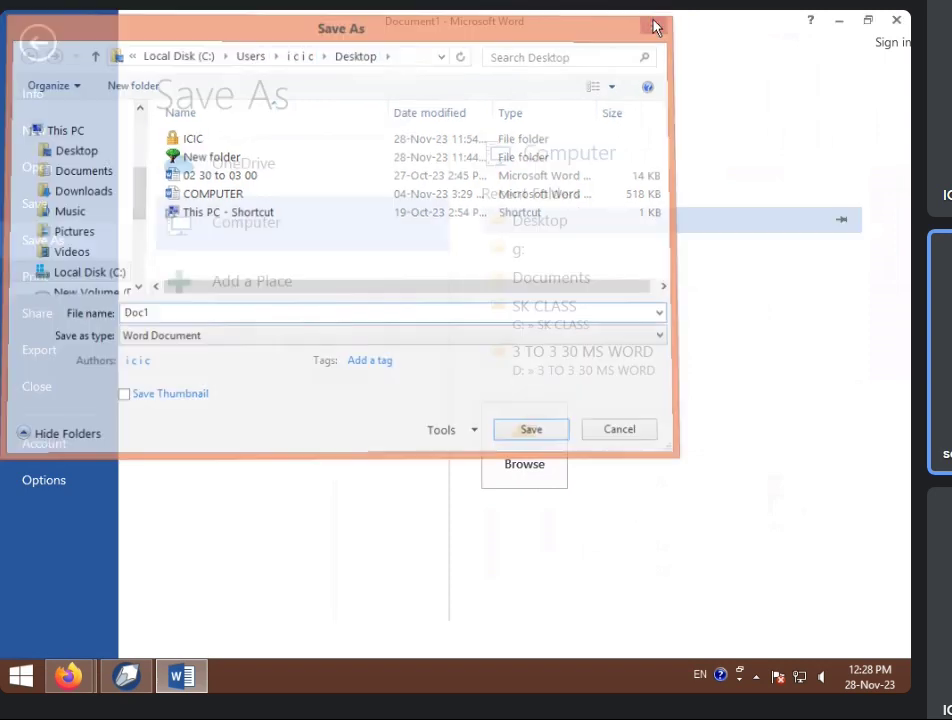
pyautogui.click(520, 250)
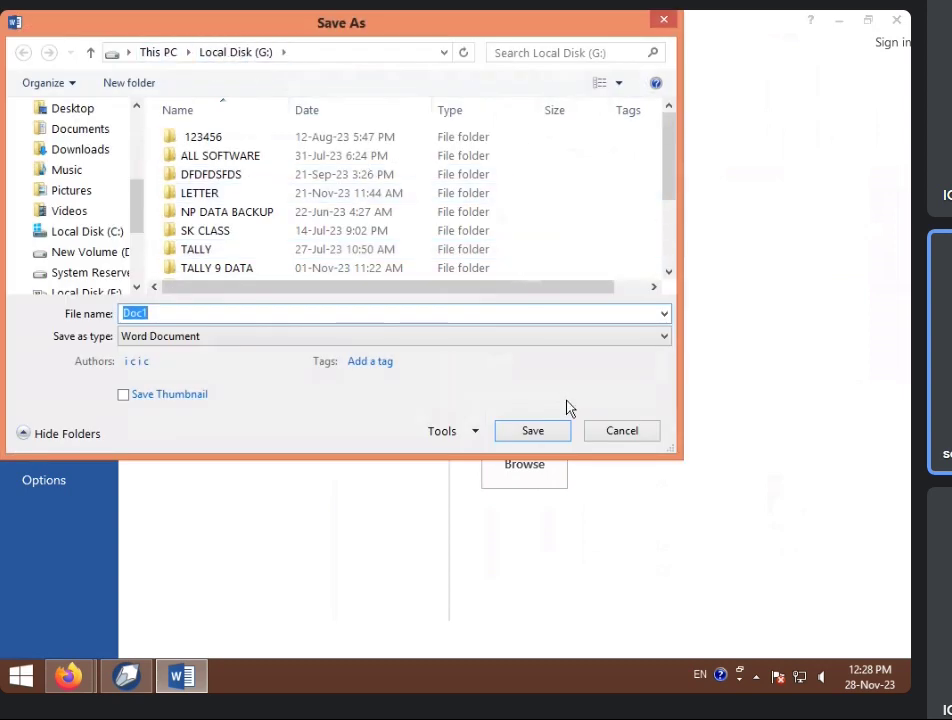
pyautogui.click(620, 436)
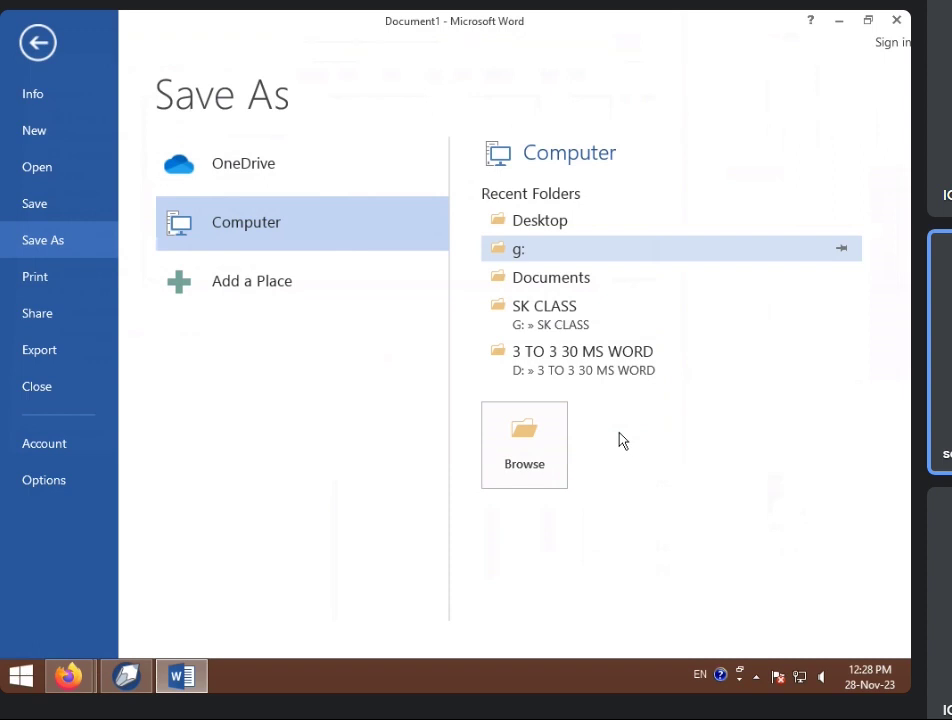
pyautogui.click(531, 452)
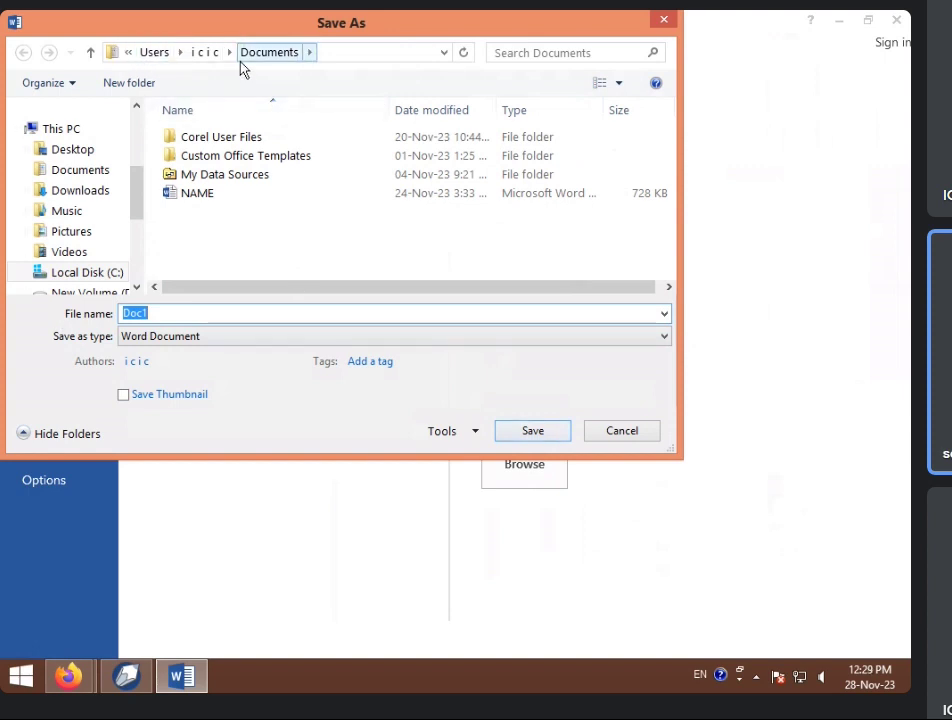
pyautogui.click(79, 275)
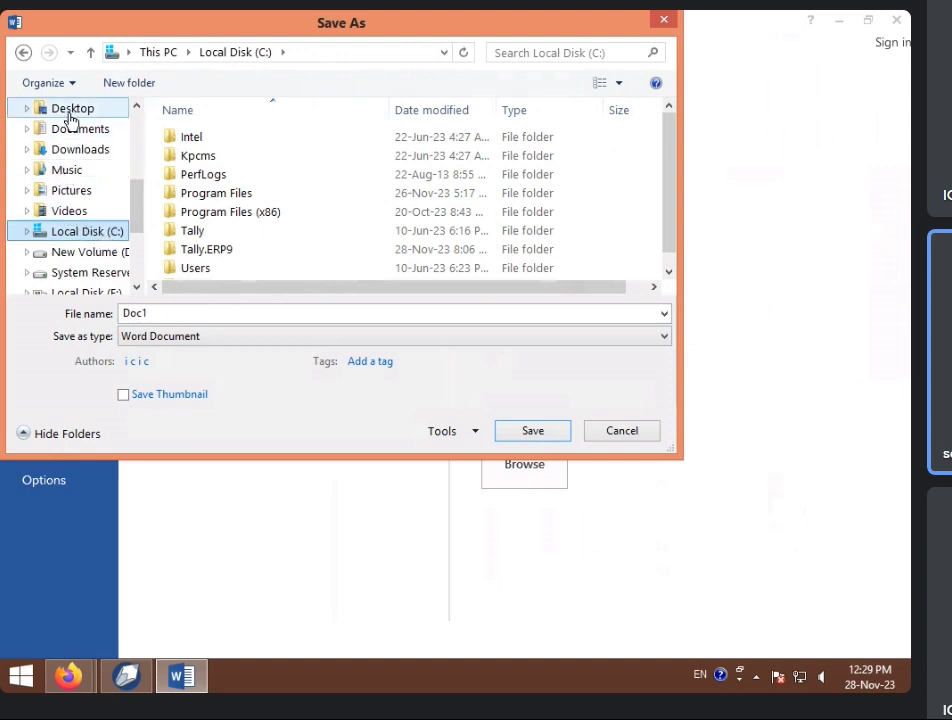
# Show This PC's folders and drives in the save dialog's navigation pane.
pyautogui.scroll(2, 70, 240)
pyautogui.scroll(1, 70, 210)
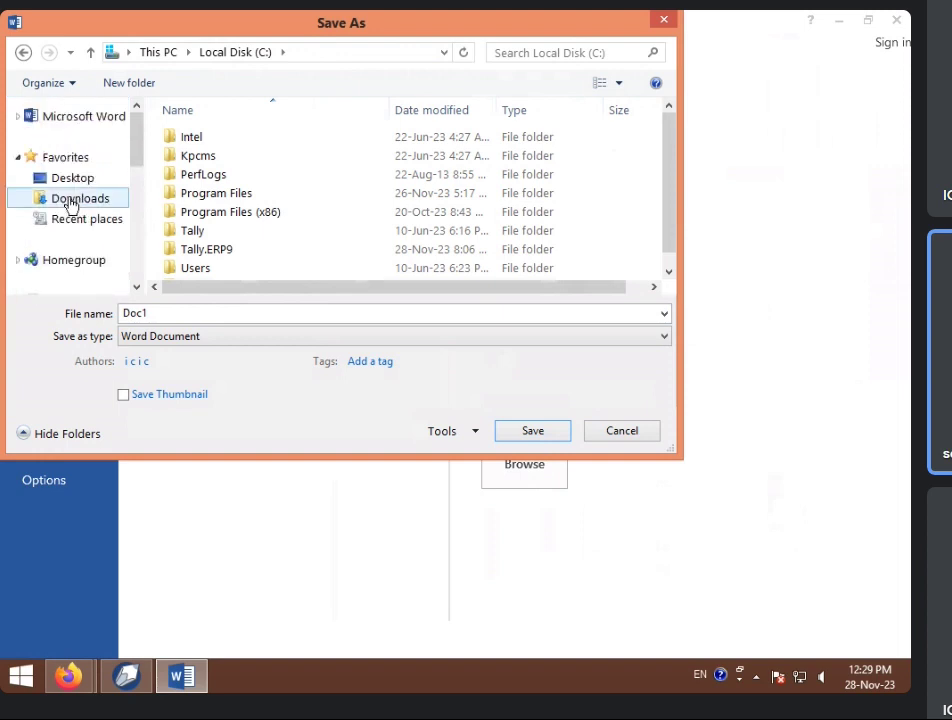
pyautogui.click(72, 160)
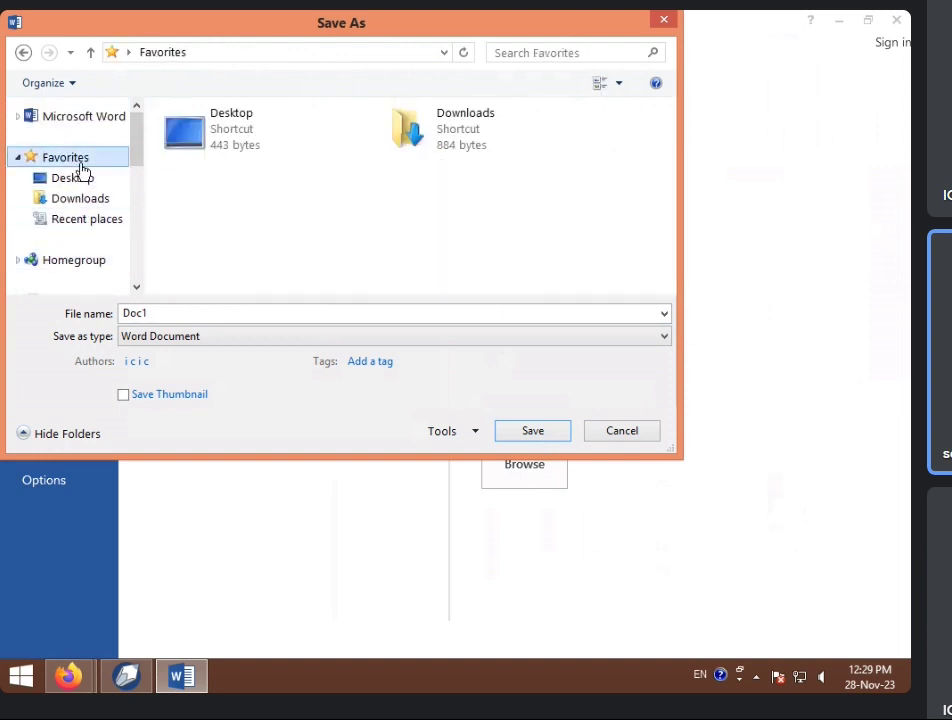
pyautogui.scroll(-3, 117, 237)
pyautogui.scroll(-1, 100, 245)
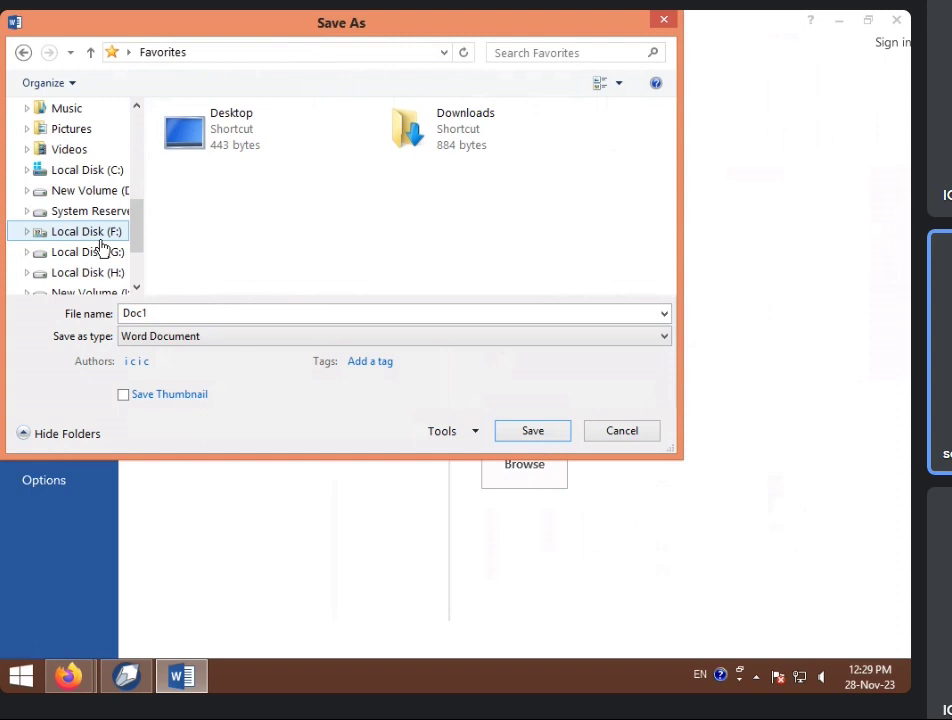
pyautogui.scroll(1, 101, 246)
pyautogui.scroll(2, 101, 240)
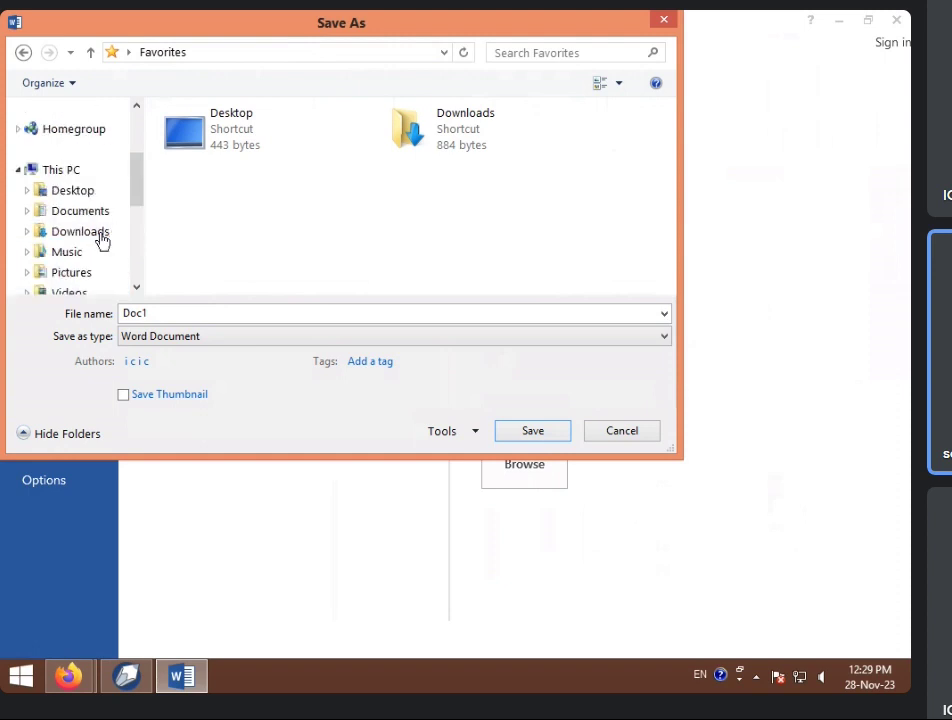
pyautogui.click(88, 172)
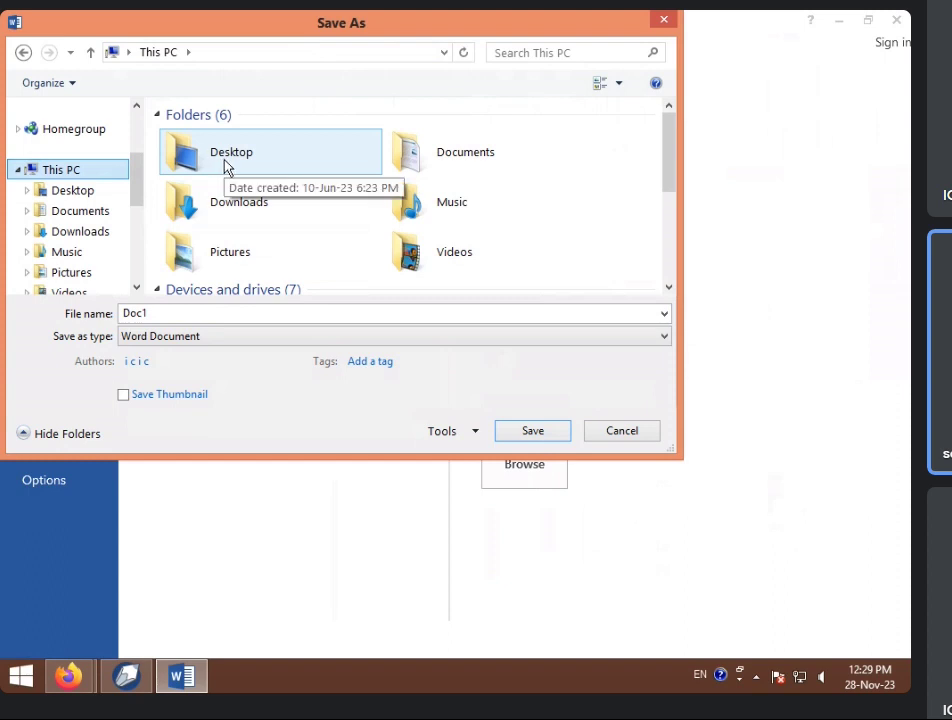
# Select and open the New Volume (D:) drive.
pyautogui.click(248, 260)
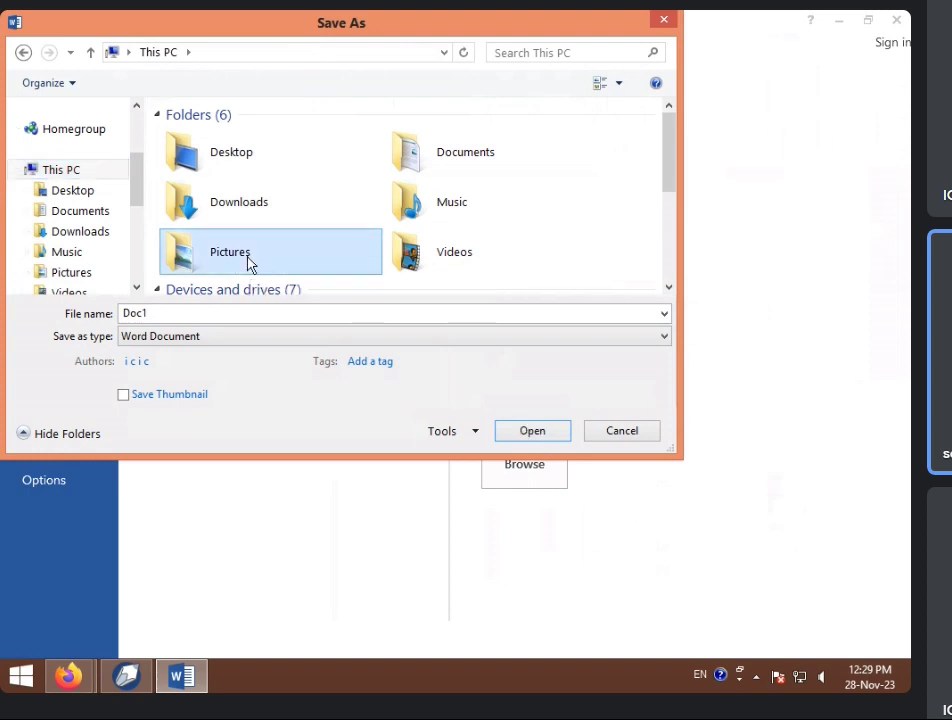
pyautogui.scroll(-2, 248, 262)
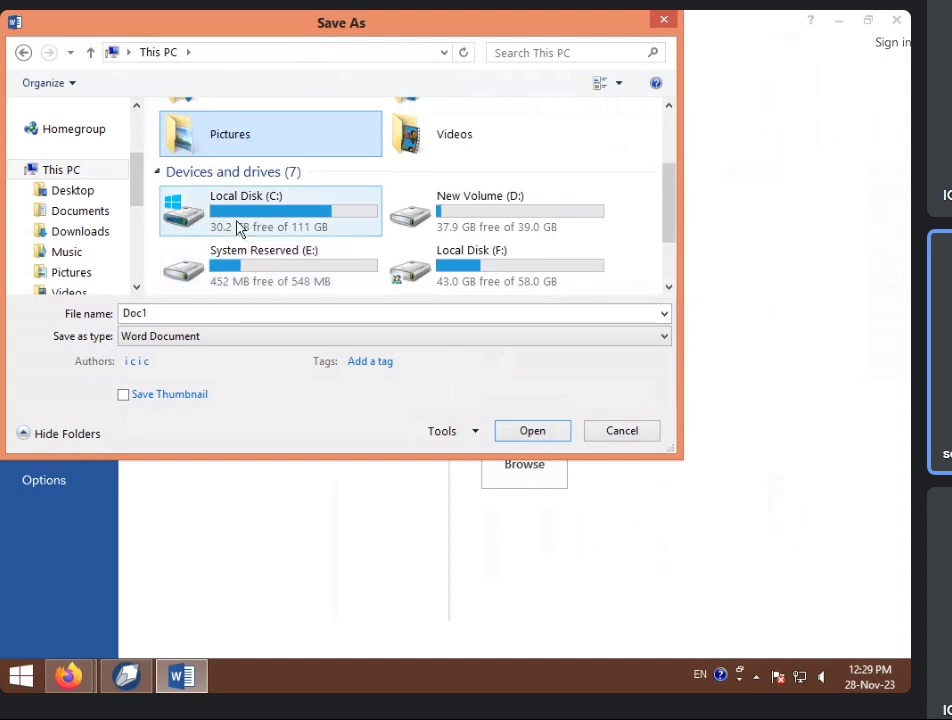
pyautogui.click(481, 226)
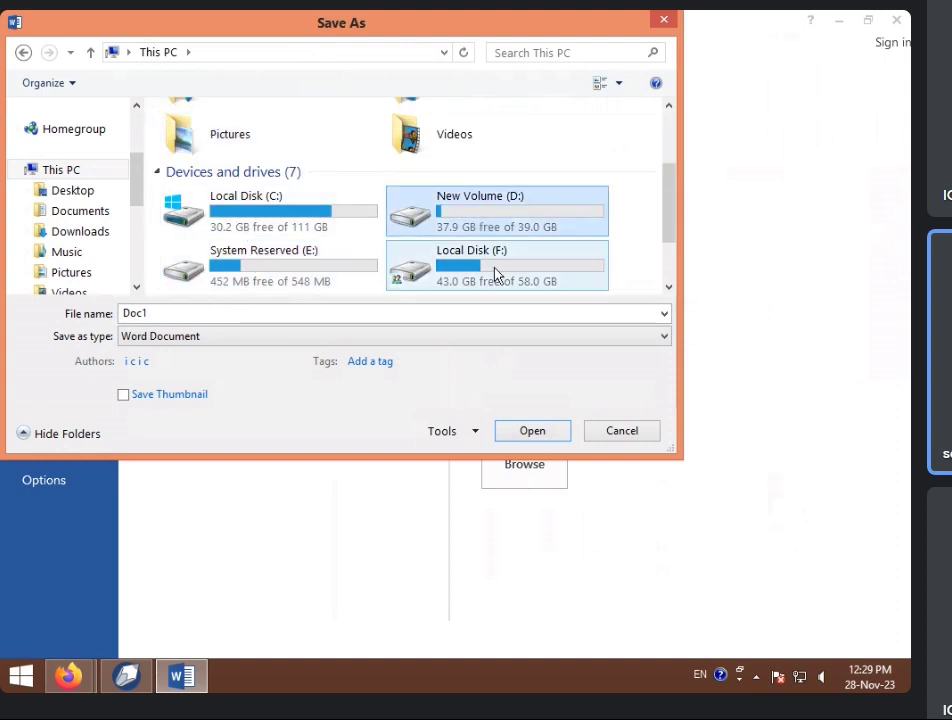
pyautogui.doubleClick(475, 219)
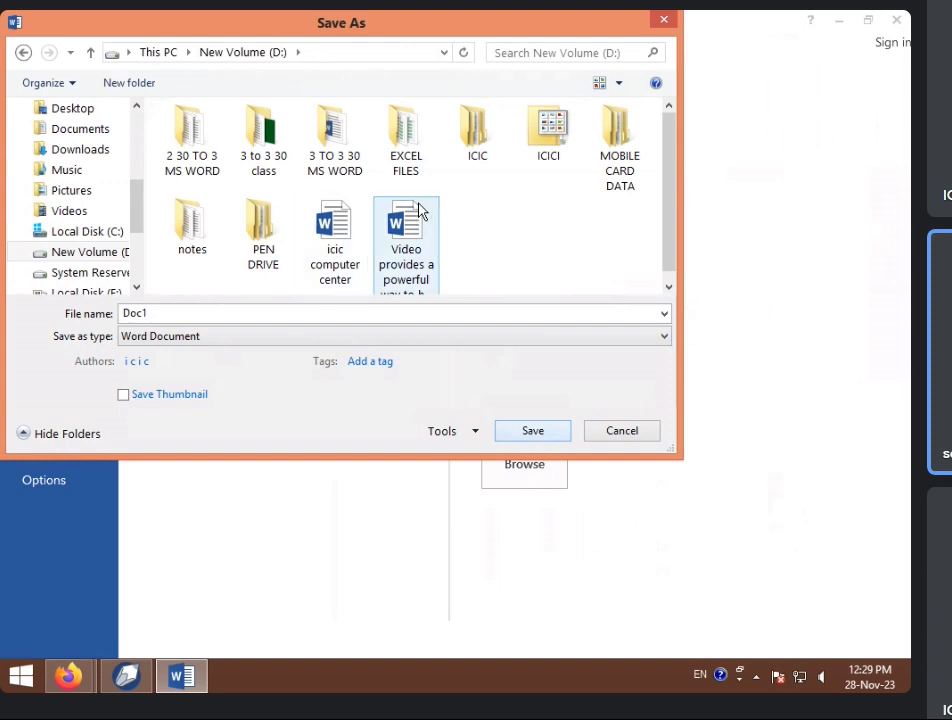
# Look over the EXCEL FILES and ICIC folders on D:, then clear the selection.
pyautogui.scroll(-1, 410, 203)
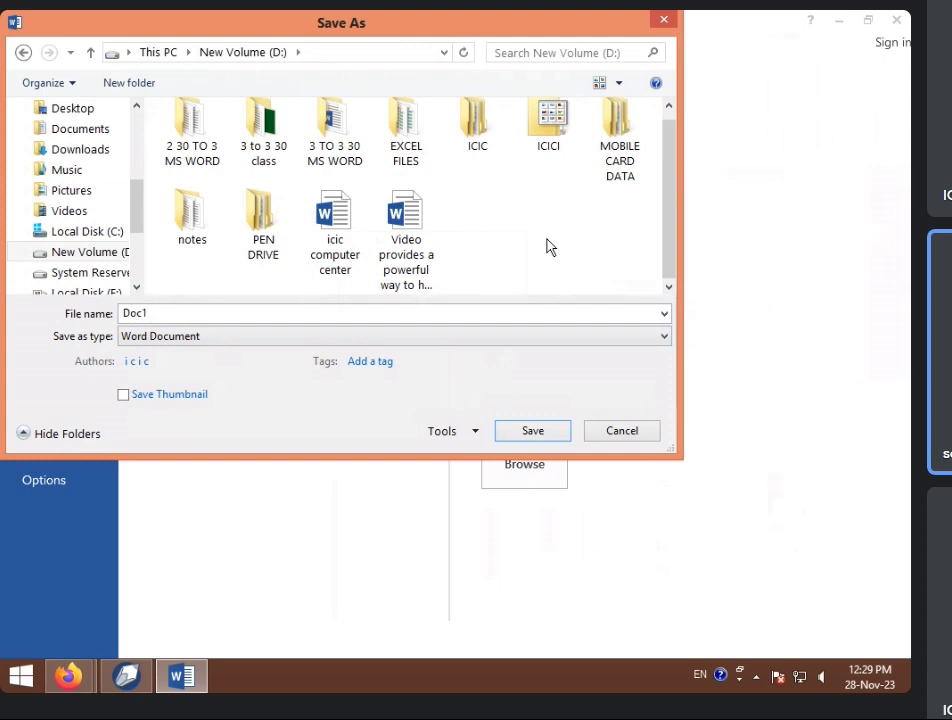
pyautogui.click(400, 166)
pyautogui.click(470, 155)
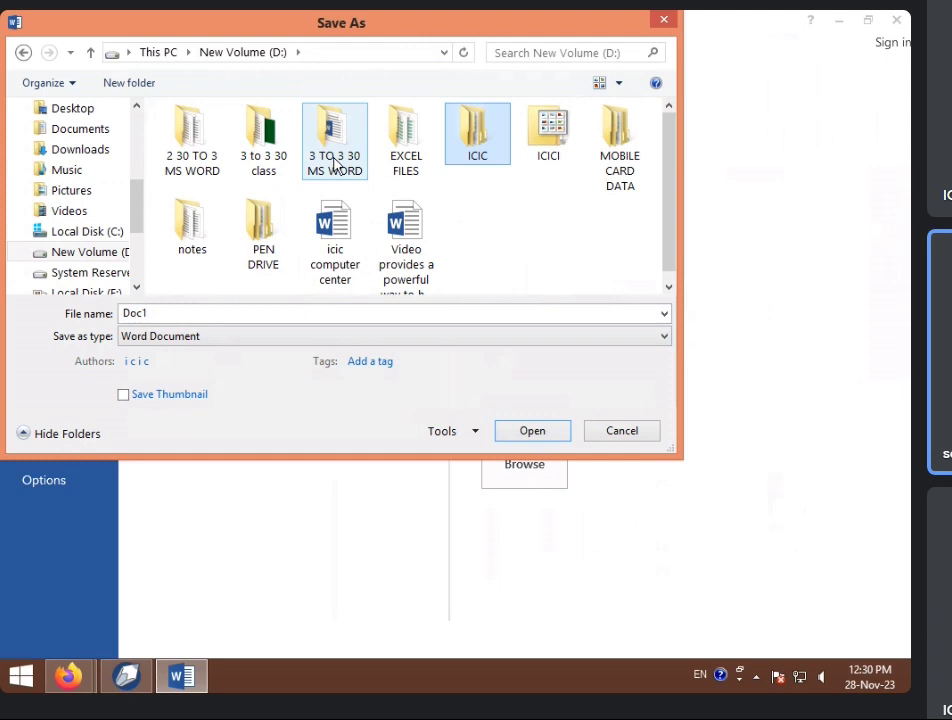
pyautogui.click(533, 241)
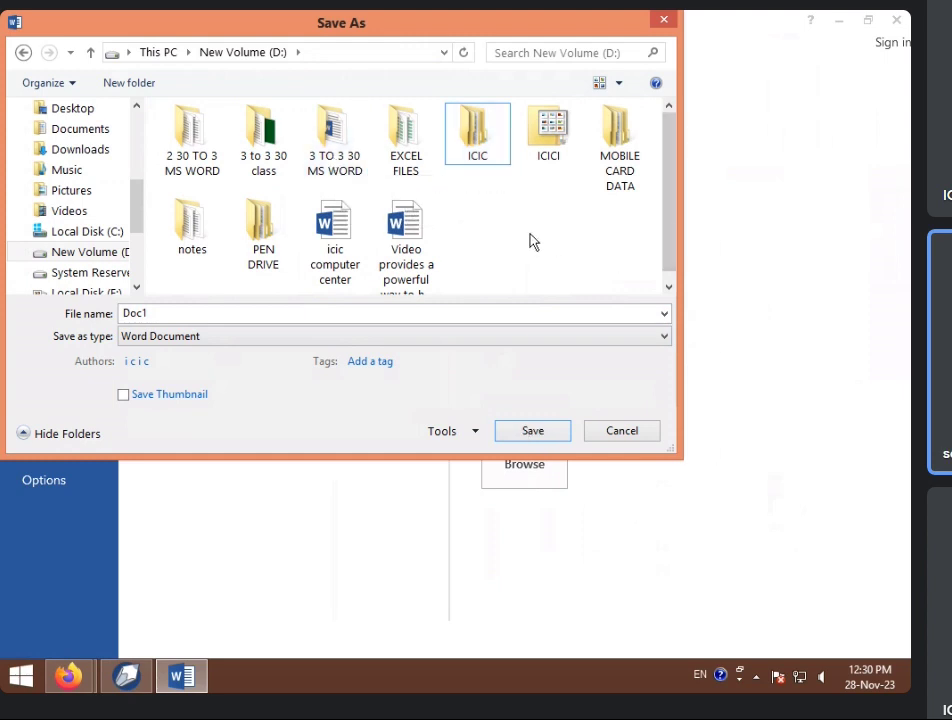
# Create a folder named '12 TO 12 30 MS WORD' on D: and open it.
pyautogui.rightClick(531, 239)
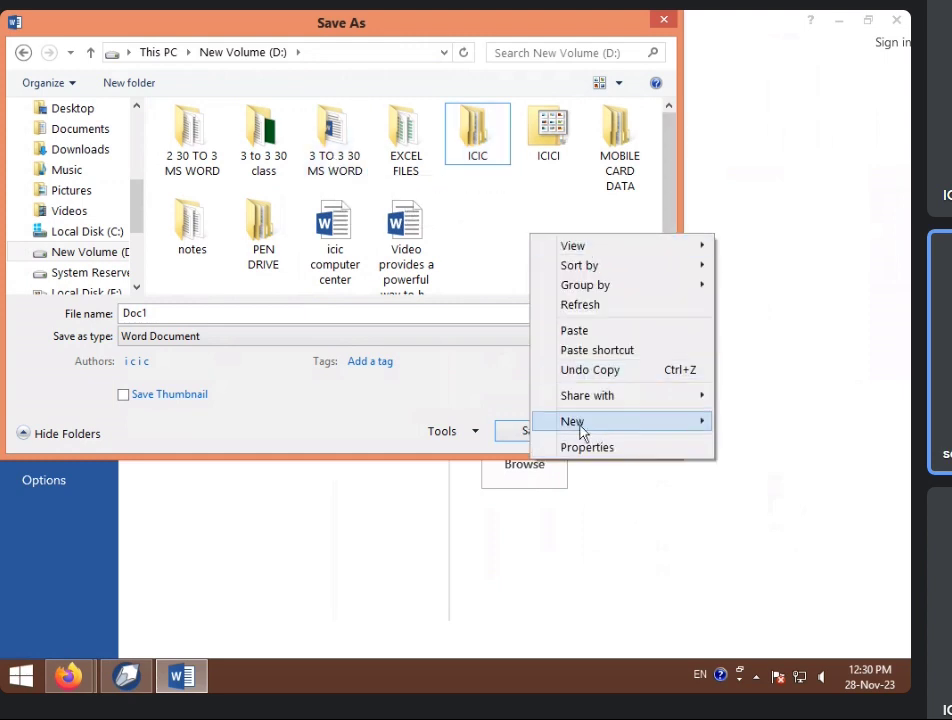
pyautogui.moveTo(582, 432)
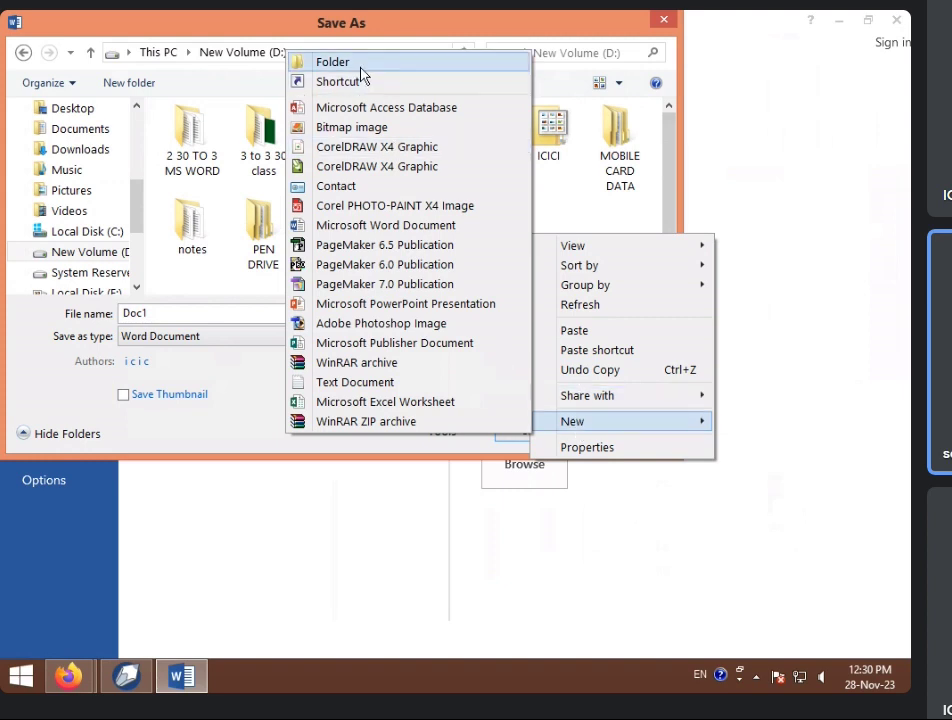
pyautogui.click(211, 295)
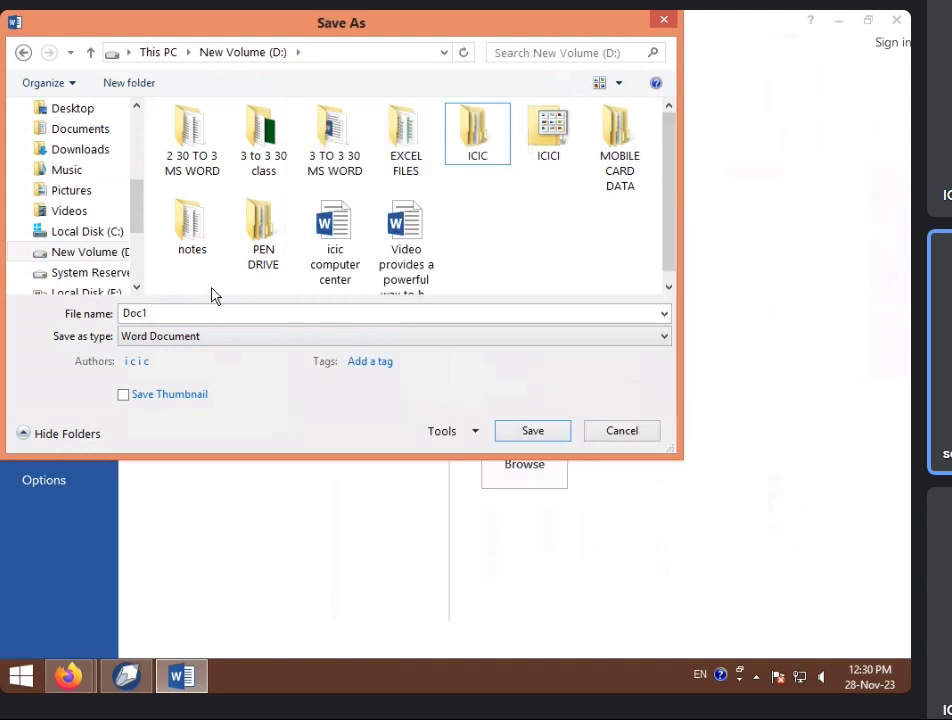
pyautogui.click(108, 84)
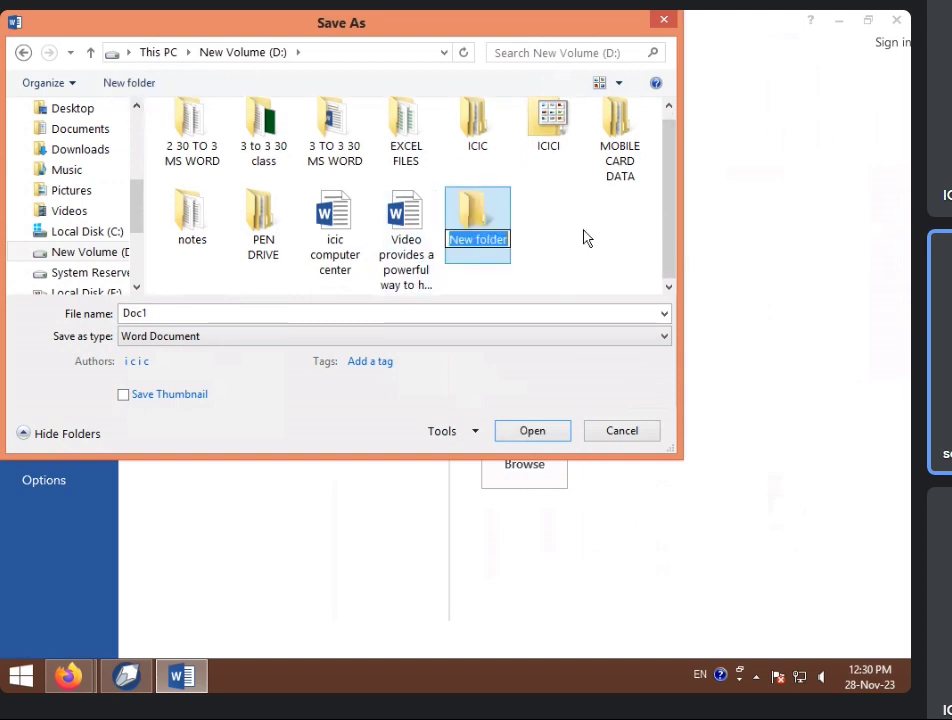
pyautogui.write('12 TO 12 30')
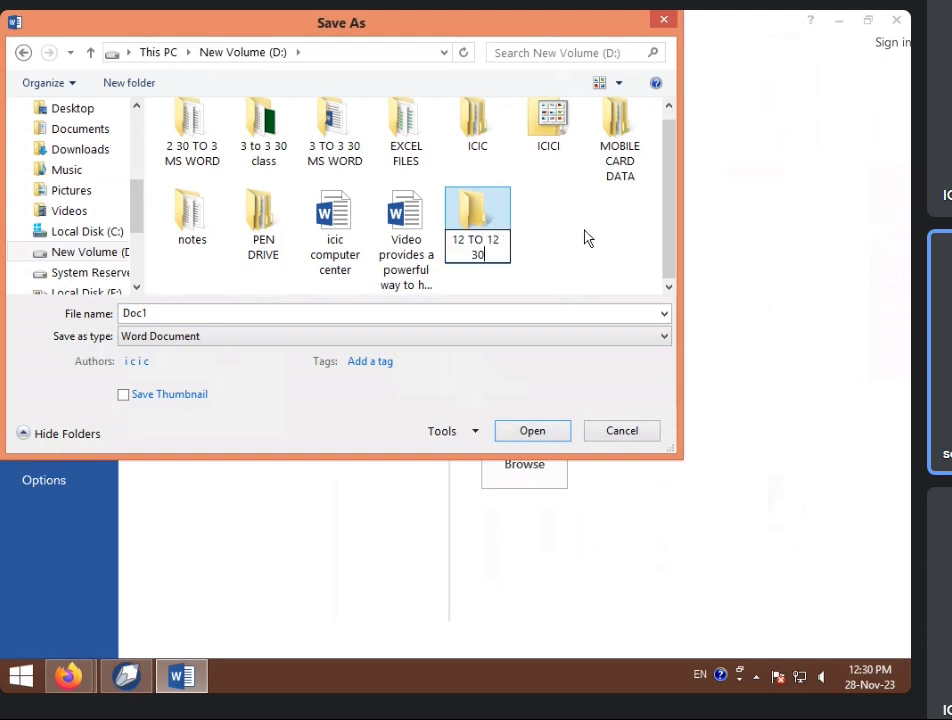
pyautogui.write(' MS W')
pyautogui.write('ORD')
pyautogui.press('Return')
pyautogui.click(563, 225)
pyautogui.click(463, 255)
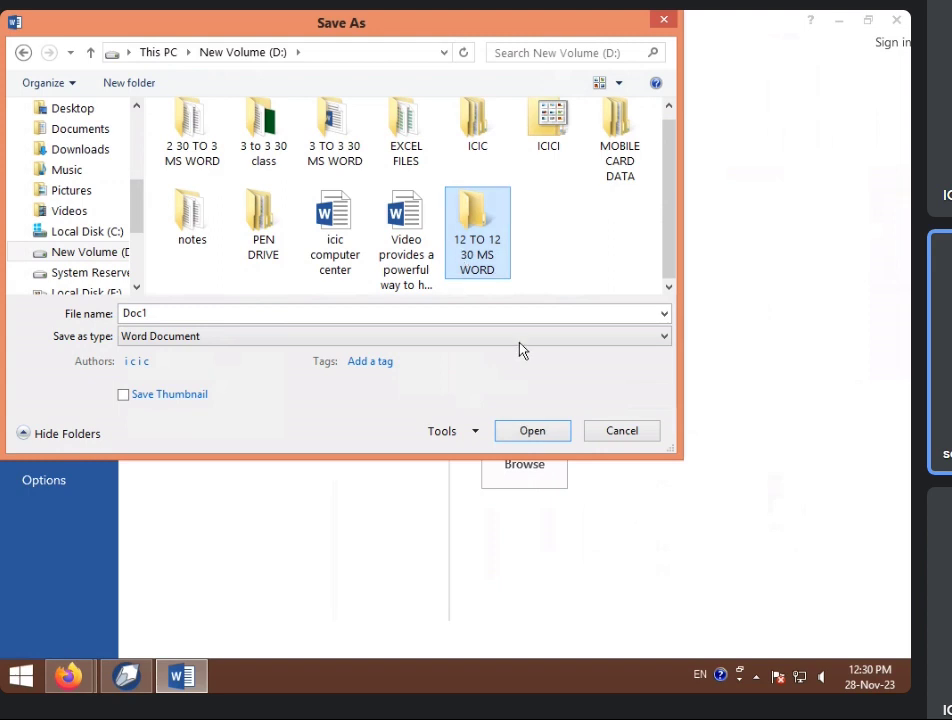
pyautogui.click(517, 432)
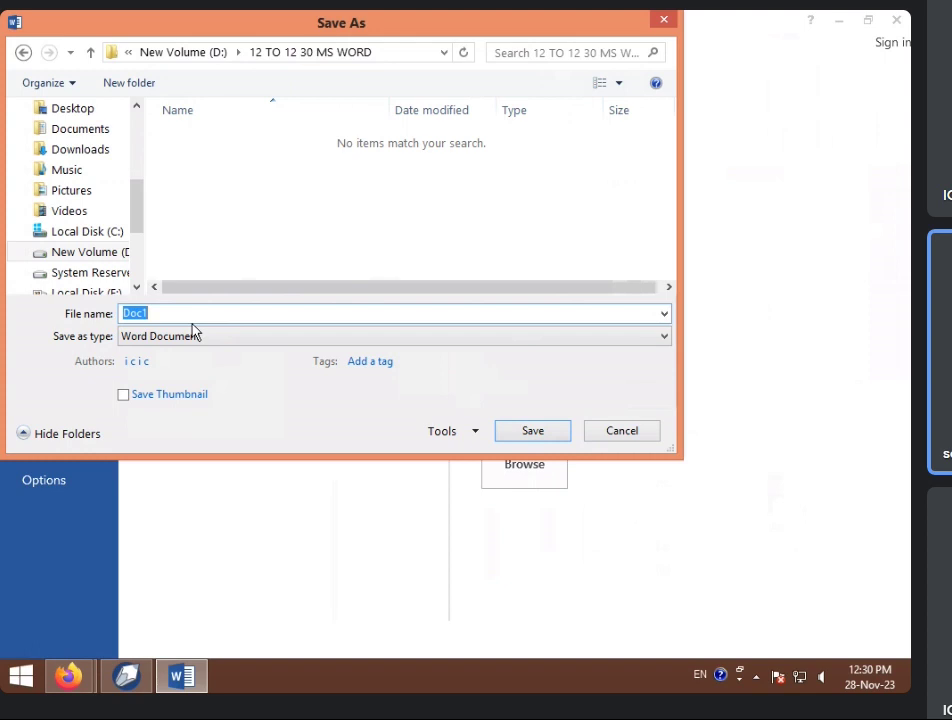
# Enter 'SMART ART' as the file name.
pyautogui.write('SMART ART')
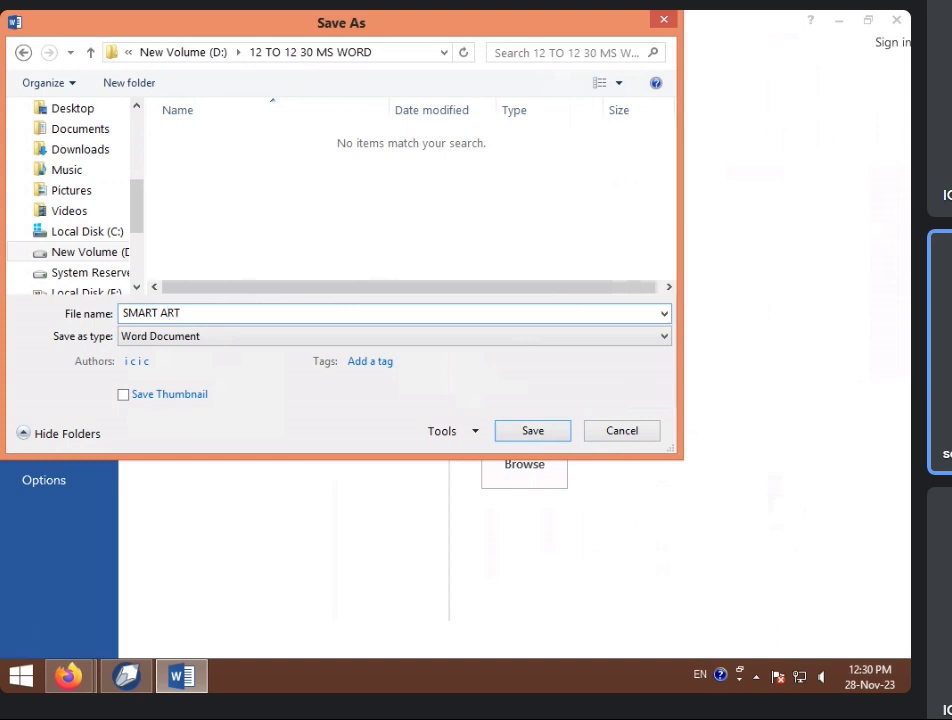
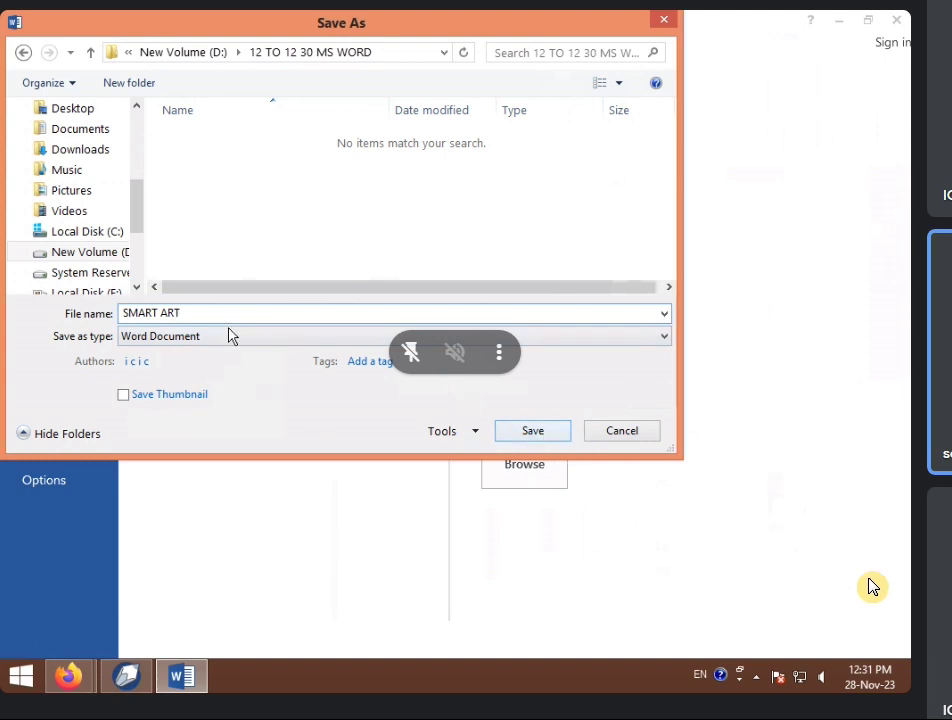
# Save the cycle diagram as 'SMART ART' in D:\12 TO 12 30 MS WORD, then close Word.
pyautogui.moveTo(208, 312); pyautogui.dragTo(108, 318)
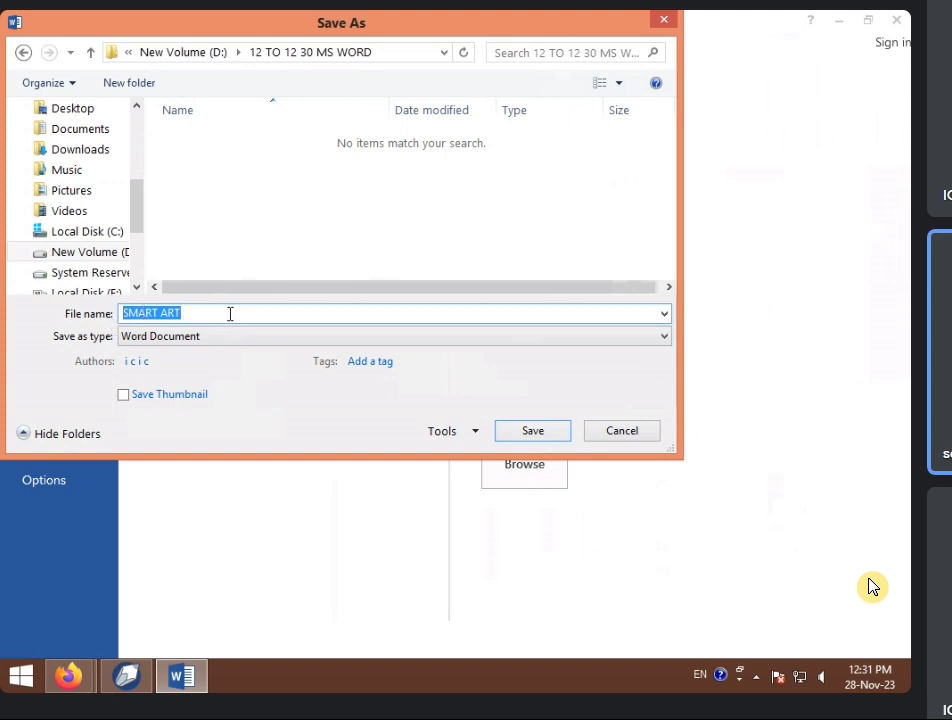
pyautogui.click(230, 313)
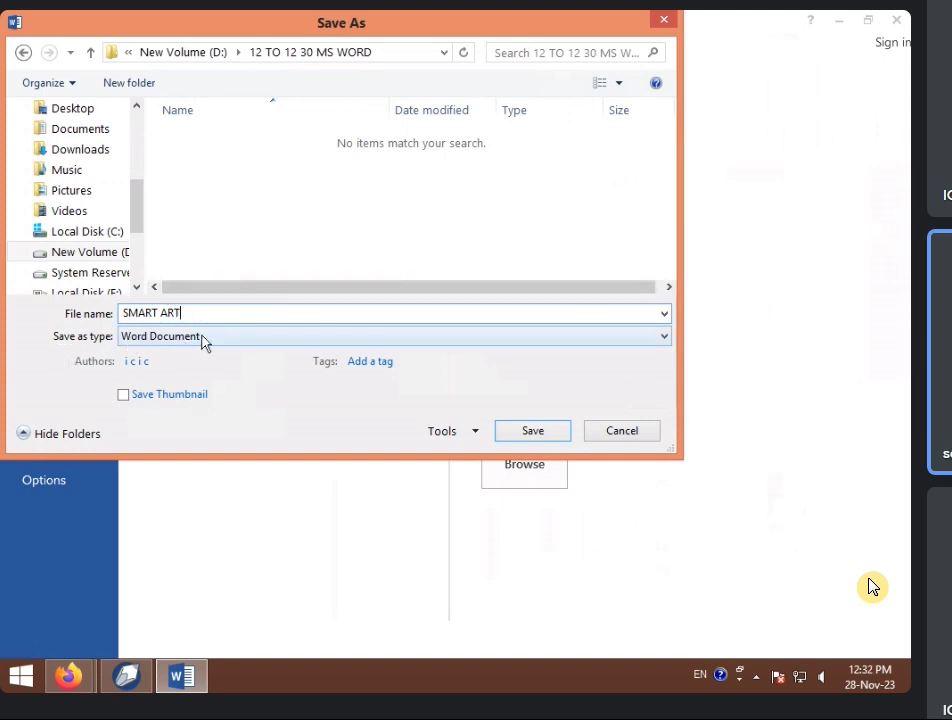
pyautogui.click(531, 432)
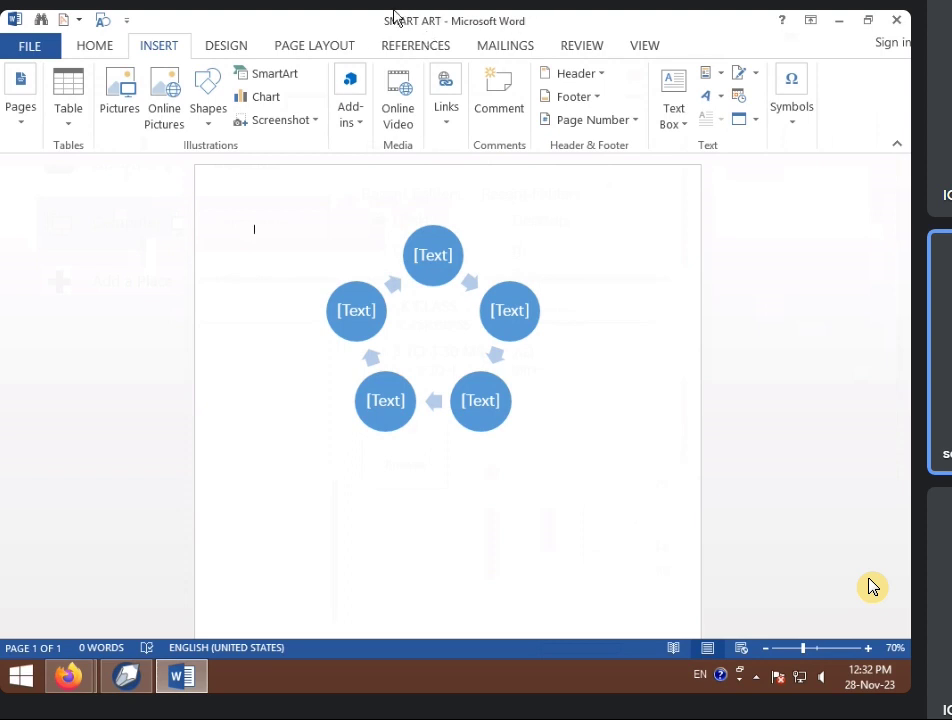
pyautogui.click(895, 20)
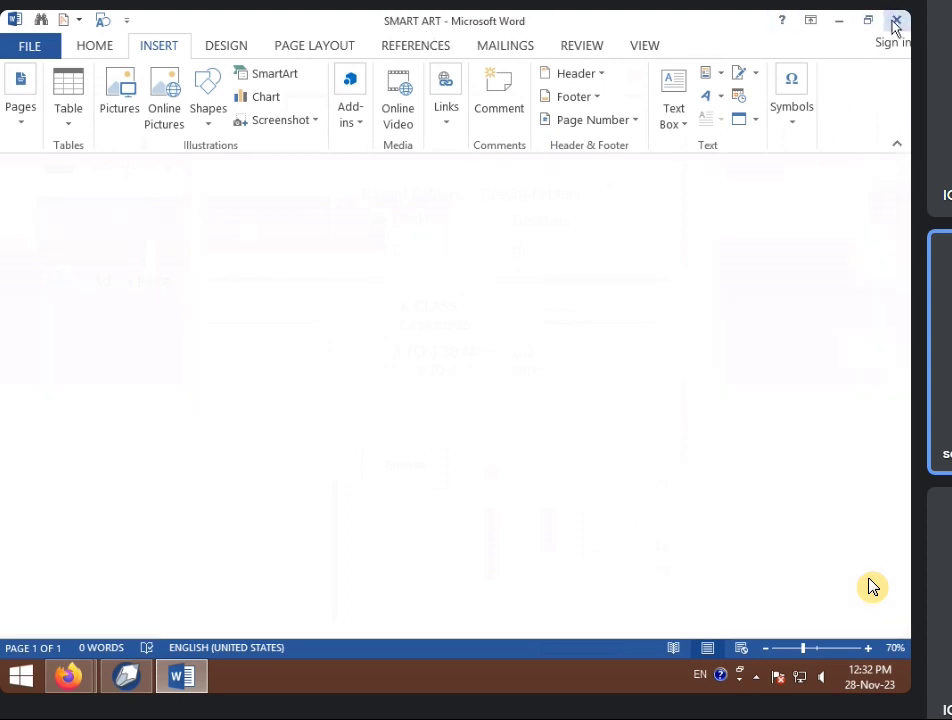
# Refresh the desktop twice.
pyautogui.rightClick(405, 224)
pyautogui.click(497, 279)
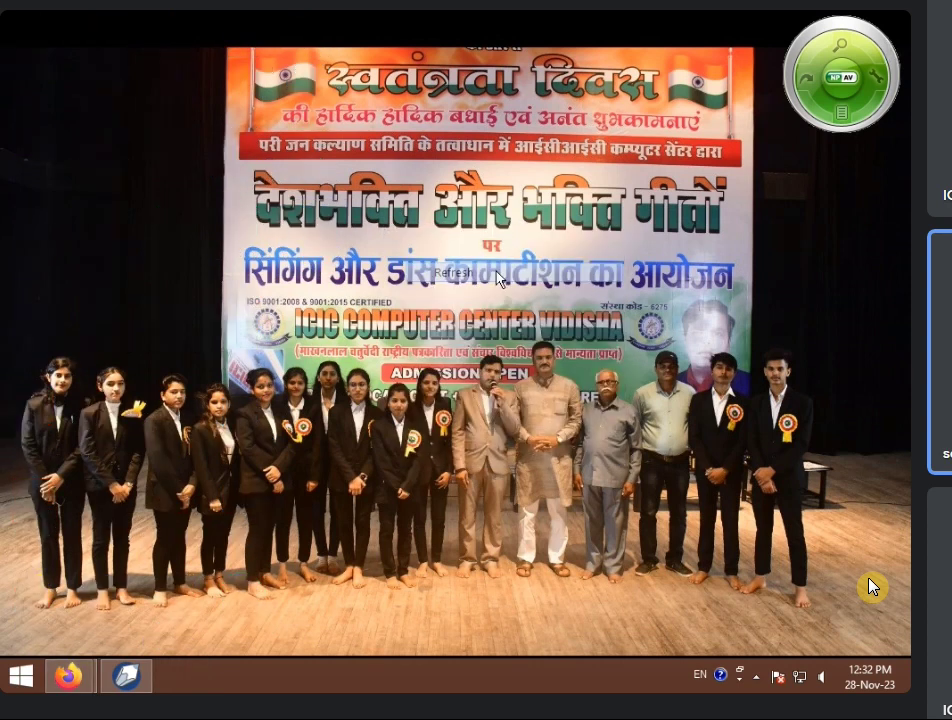
pyautogui.rightClick(517, 244)
pyautogui.click(528, 290)
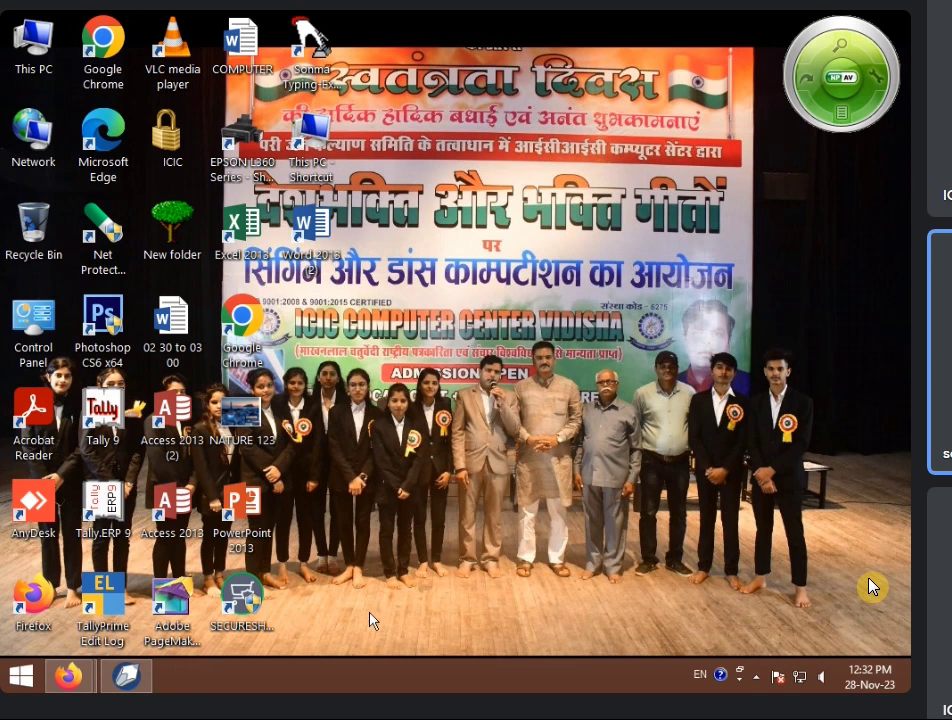
# Browse This PC to New Volume (D:) and open the 12 TO 12 30 MS WORD folder.
pyautogui.doubleClick(33, 40)
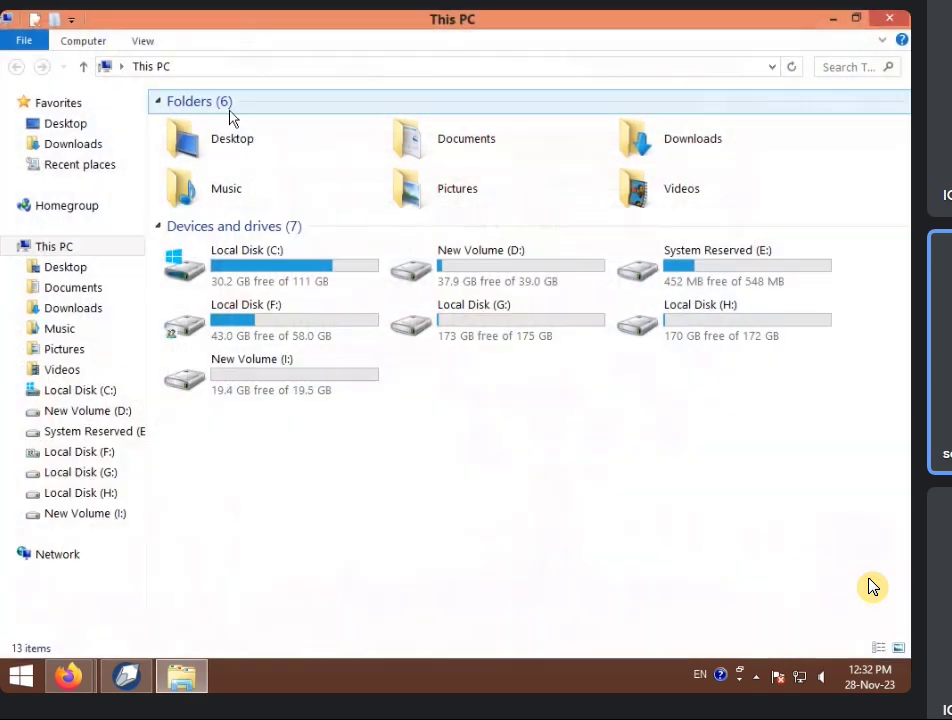
pyautogui.doubleClick(531, 278)
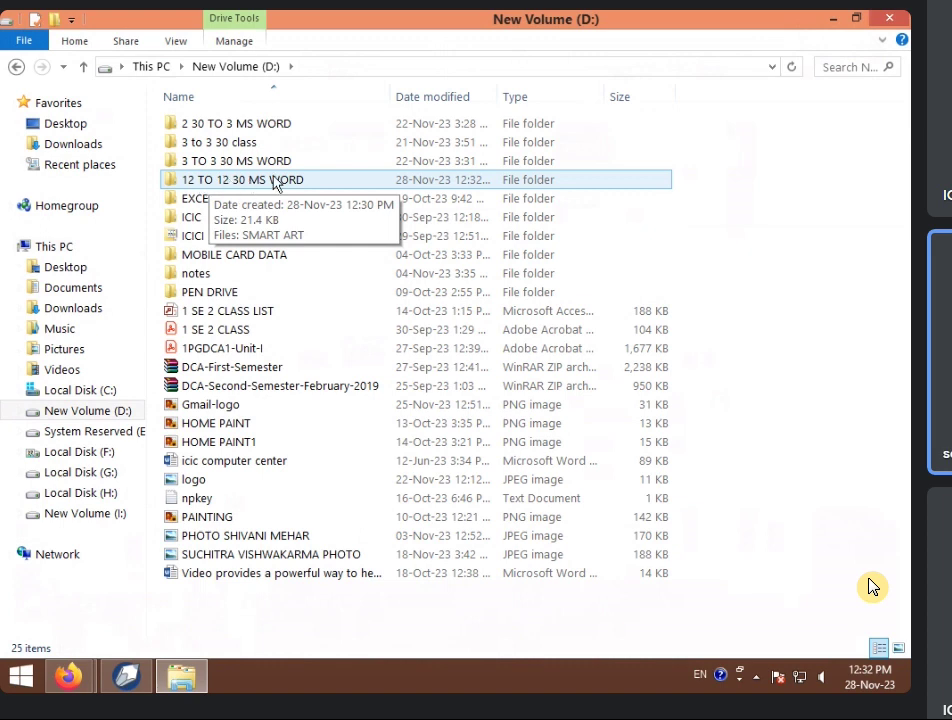
pyautogui.click(275, 183)
pyautogui.doubleClick(275, 183)
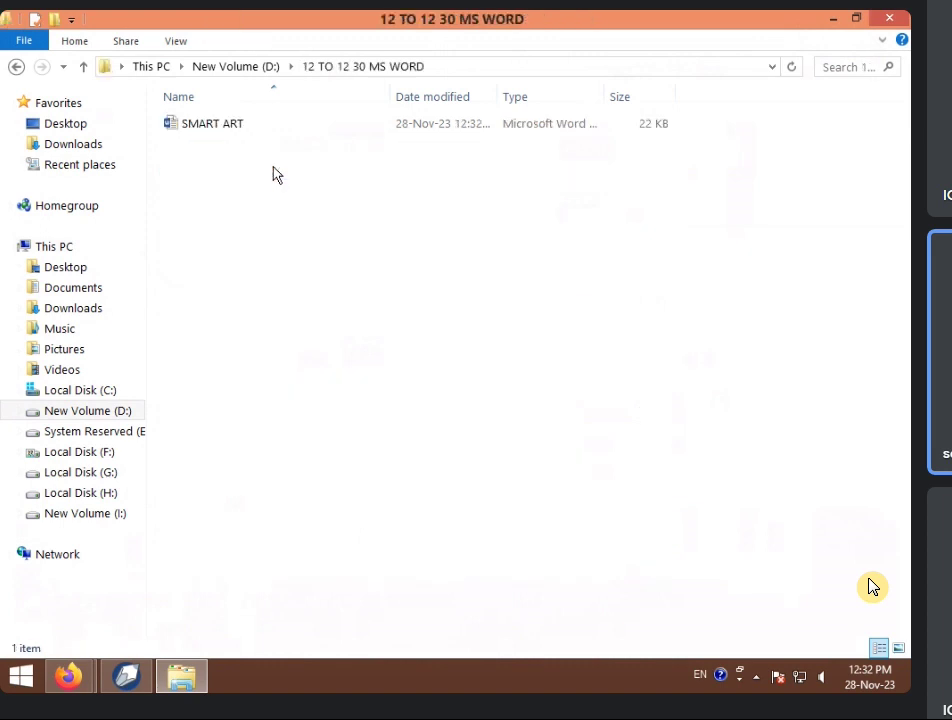
# Reopen SMART ART and give the bottom-right circle the orange shape style.
pyautogui.doubleClick(238, 130)
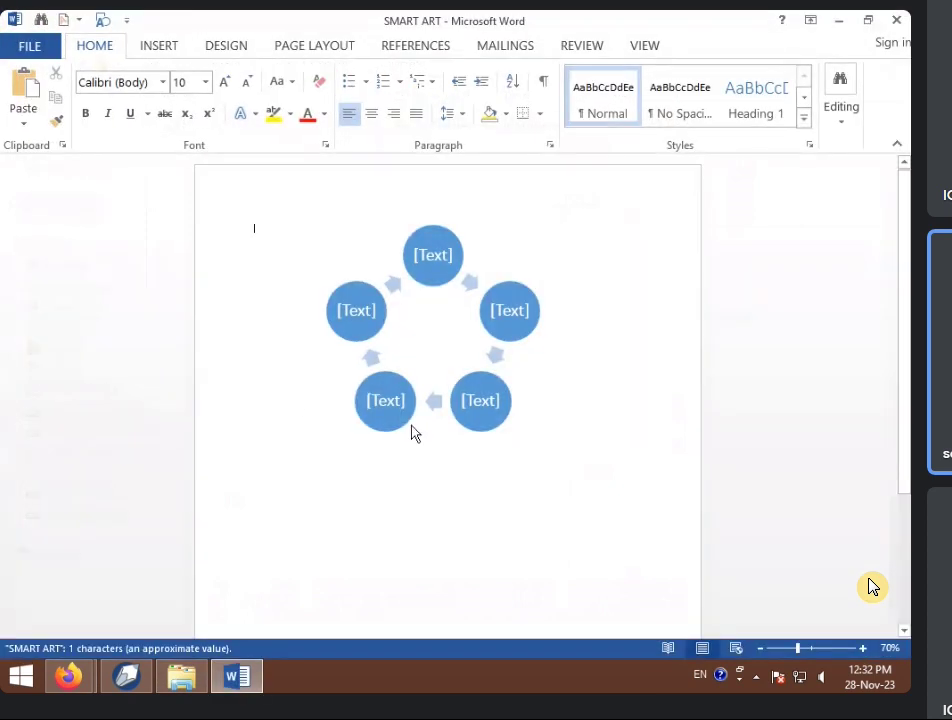
pyautogui.scroll(-2, 414, 442)
pyautogui.scroll(1, 500, 400)
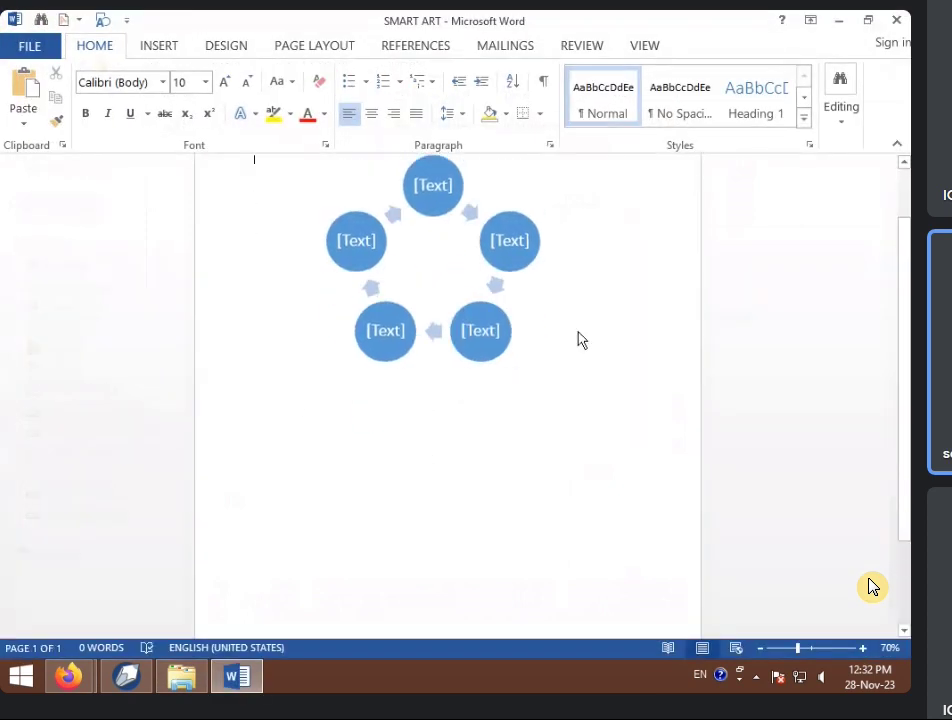
pyautogui.click(585, 340)
pyautogui.click(544, 440)
pyautogui.click(481, 325)
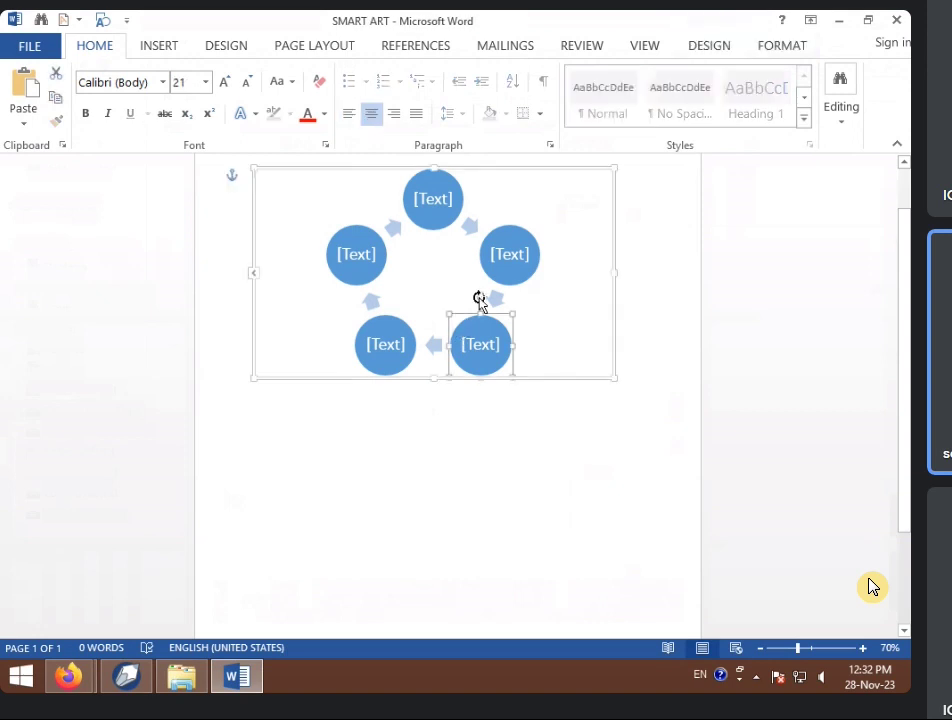
pyautogui.click(782, 46)
pyautogui.click(334, 104)
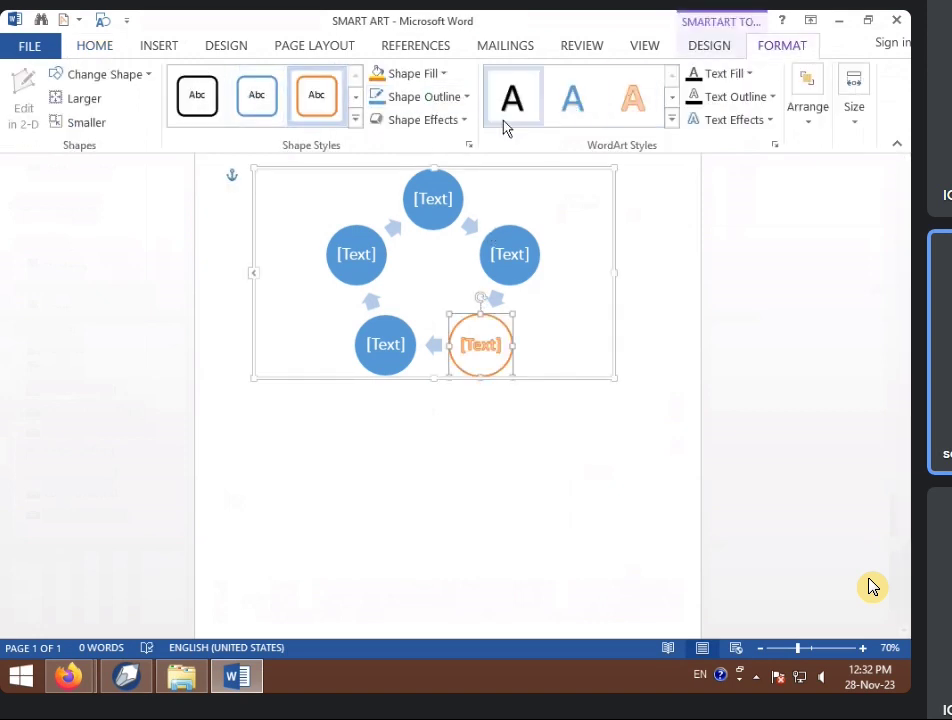
# Apply the third, light shaded SmartArt style to all circles of the diagram.
pyautogui.click(734, 48)
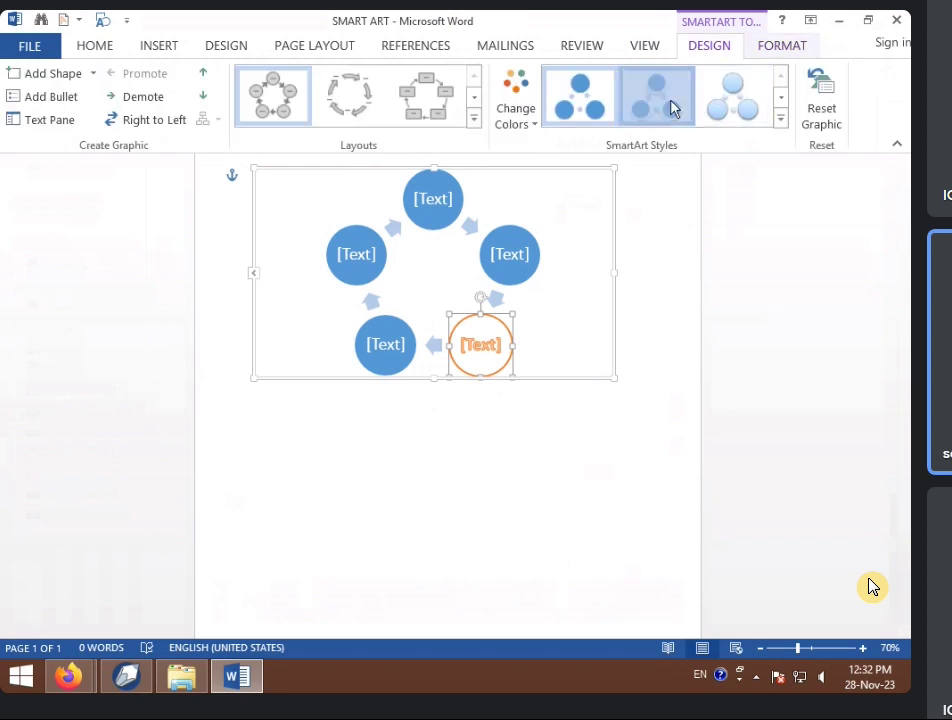
pyautogui.click(724, 116)
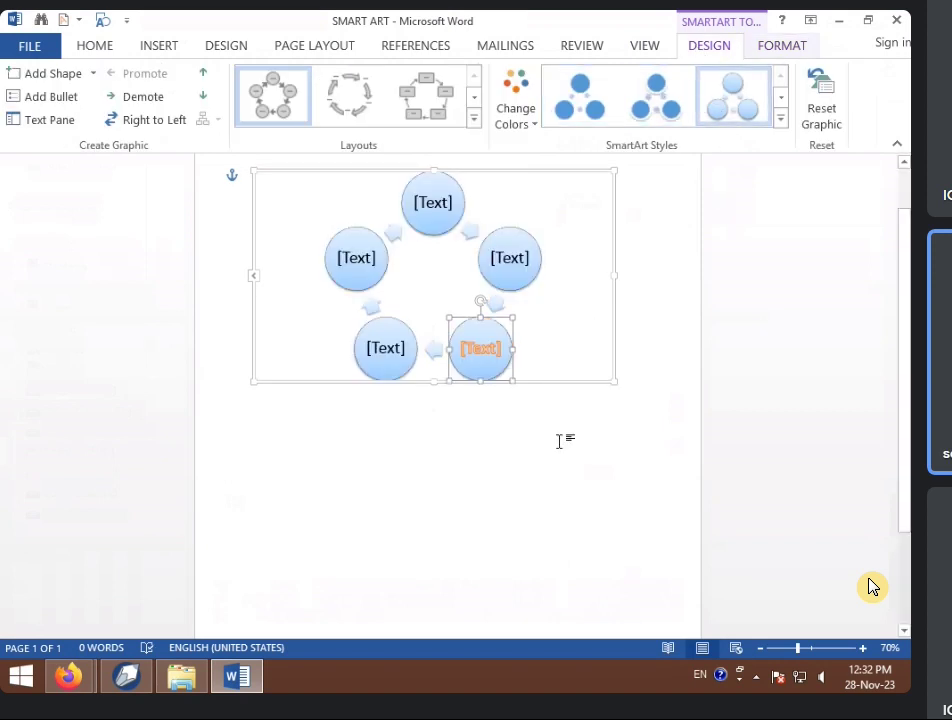
pyautogui.click(561, 442)
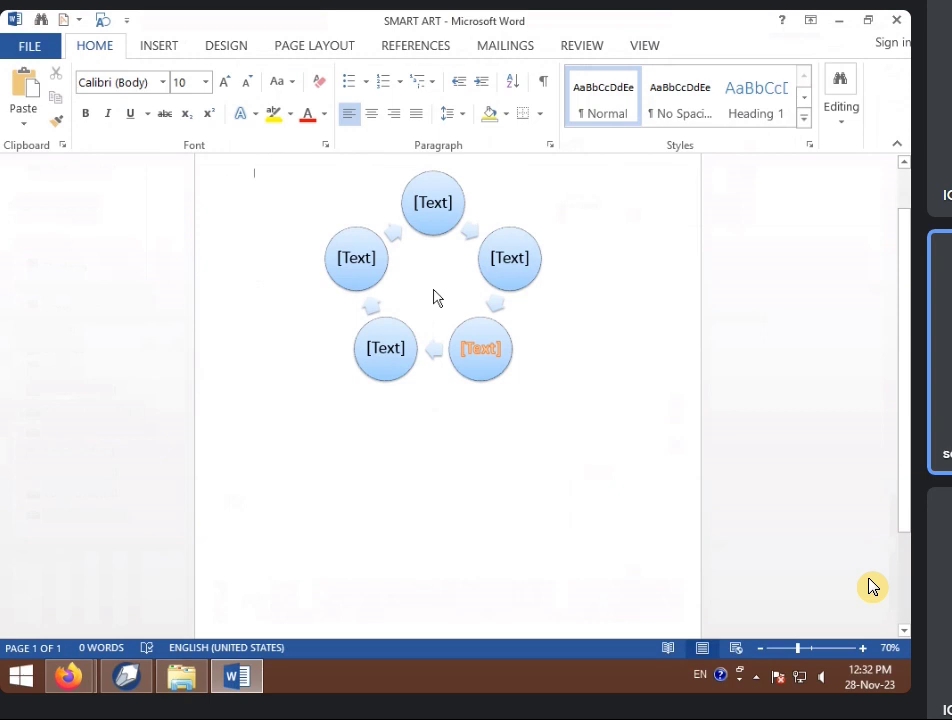
pyautogui.click(27, 48)
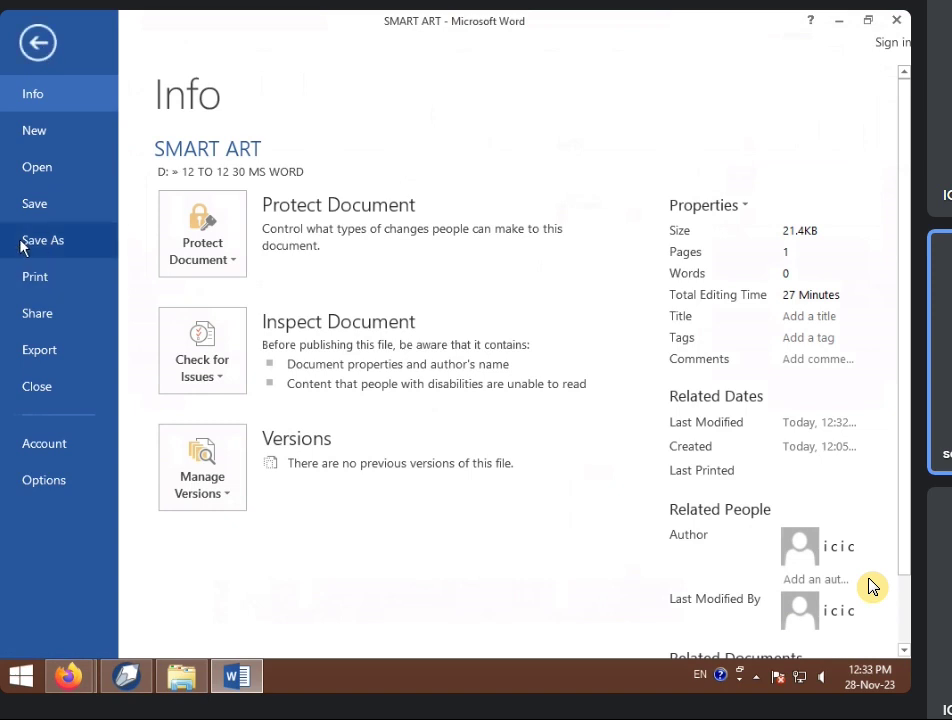
# Save the restyled SMART ART document over the existing file.
pyautogui.click(73, 245)
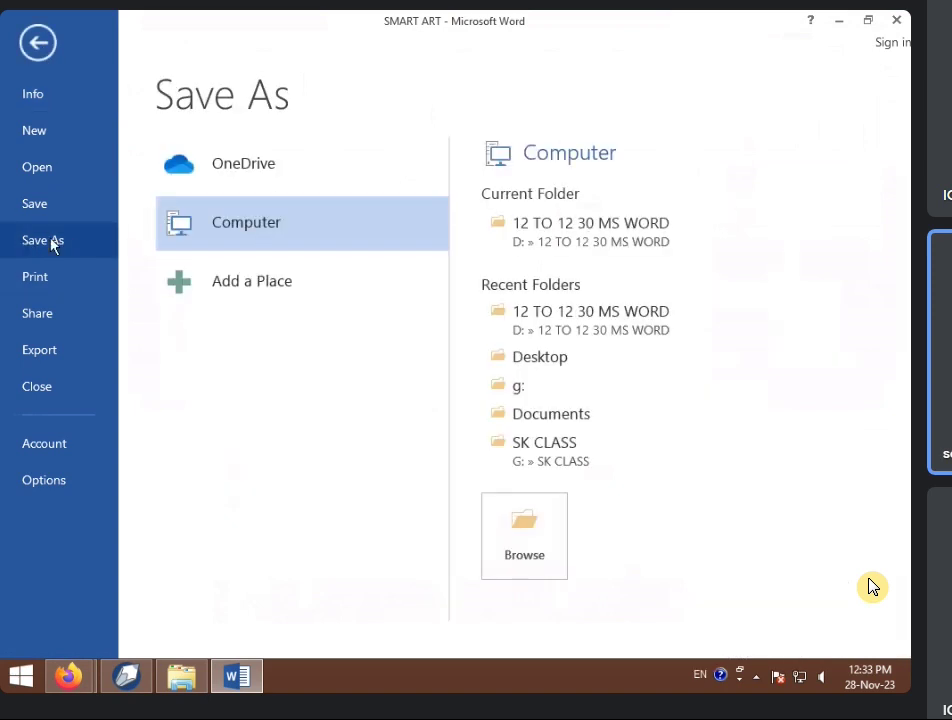
pyautogui.click(38, 55)
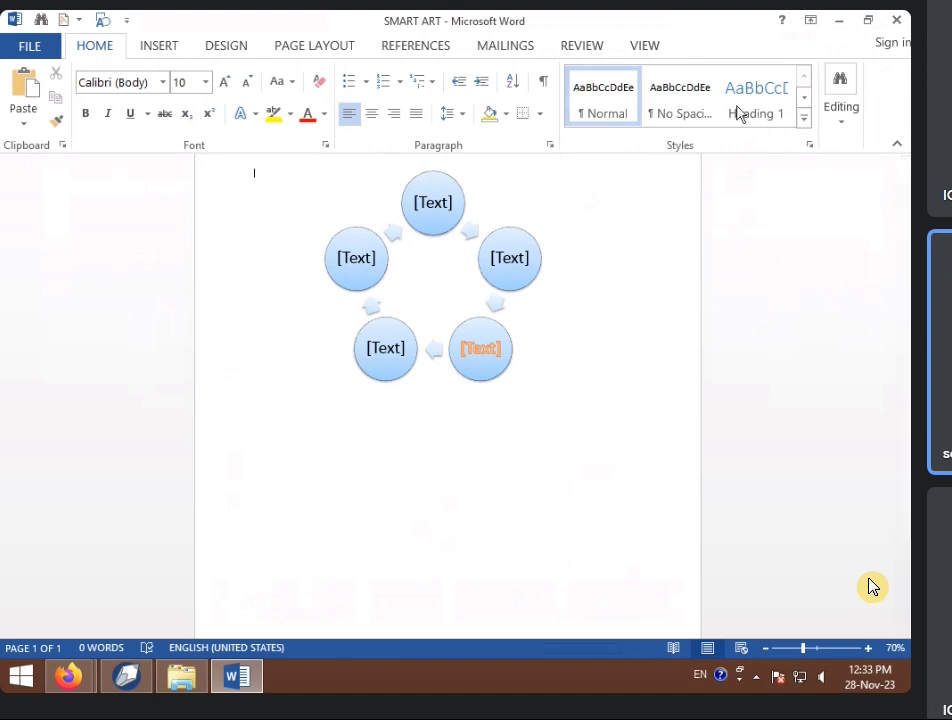
pyautogui.click(45, 53)
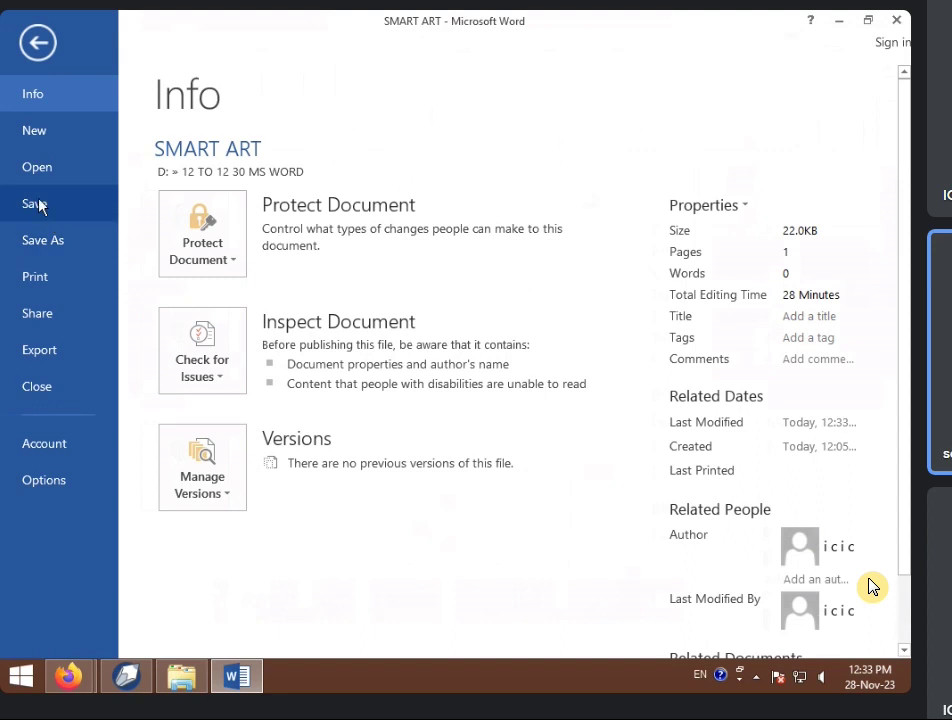
pyautogui.click(40, 205)
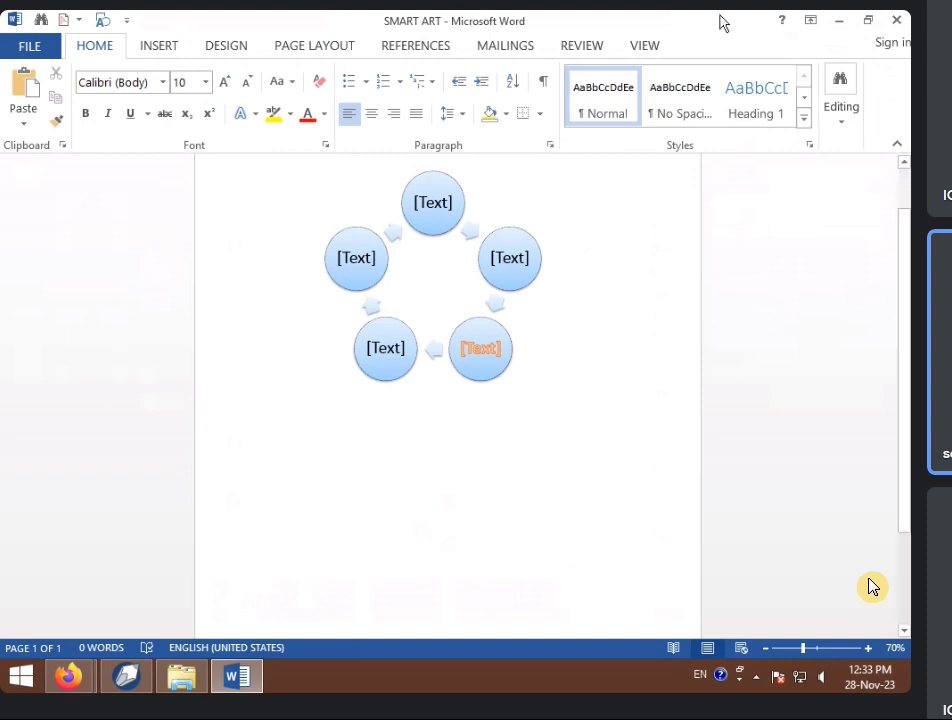
# Close Word and the folder window, then start and close Word 2013 again.
pyautogui.click(899, 20)
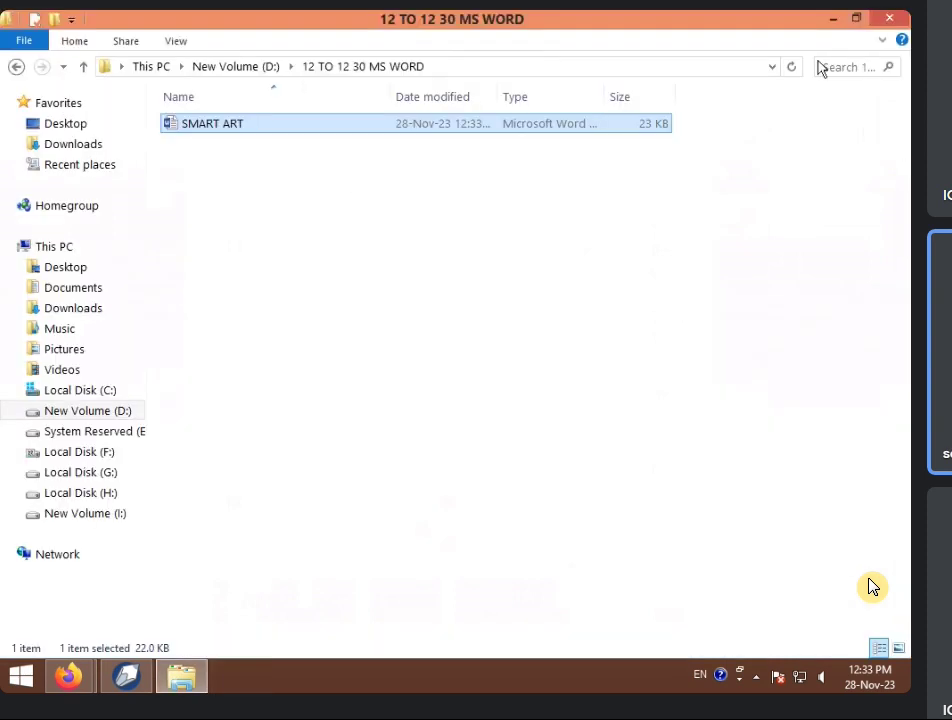
pyautogui.click(889, 18)
pyautogui.doubleClick(319, 266)
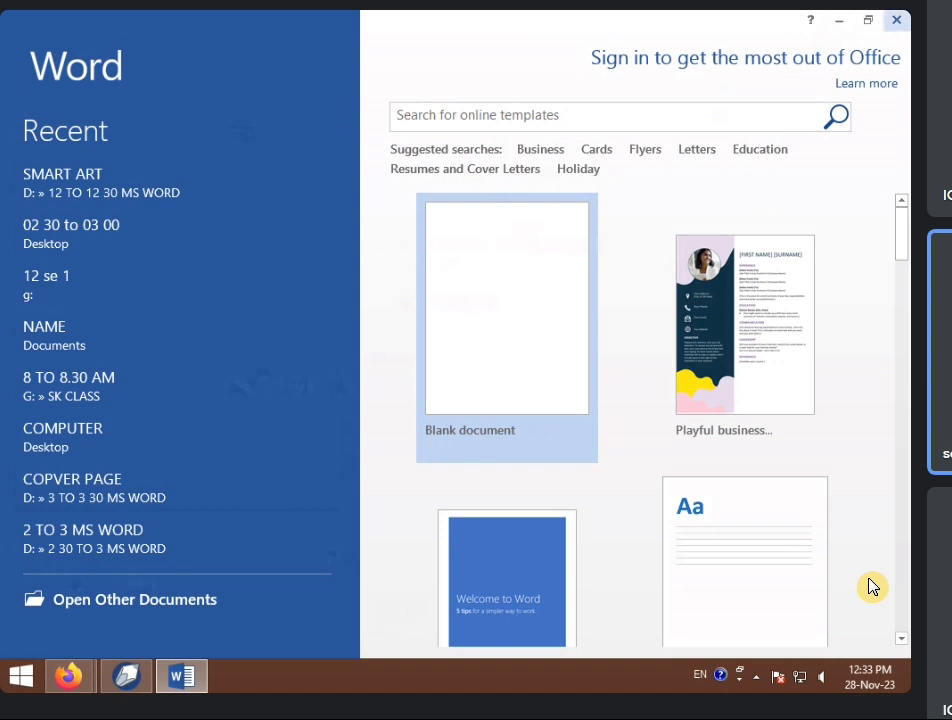
pyautogui.click(896, 19)
# Refresh the desktop twice.
pyautogui.rightClick(588, 147)
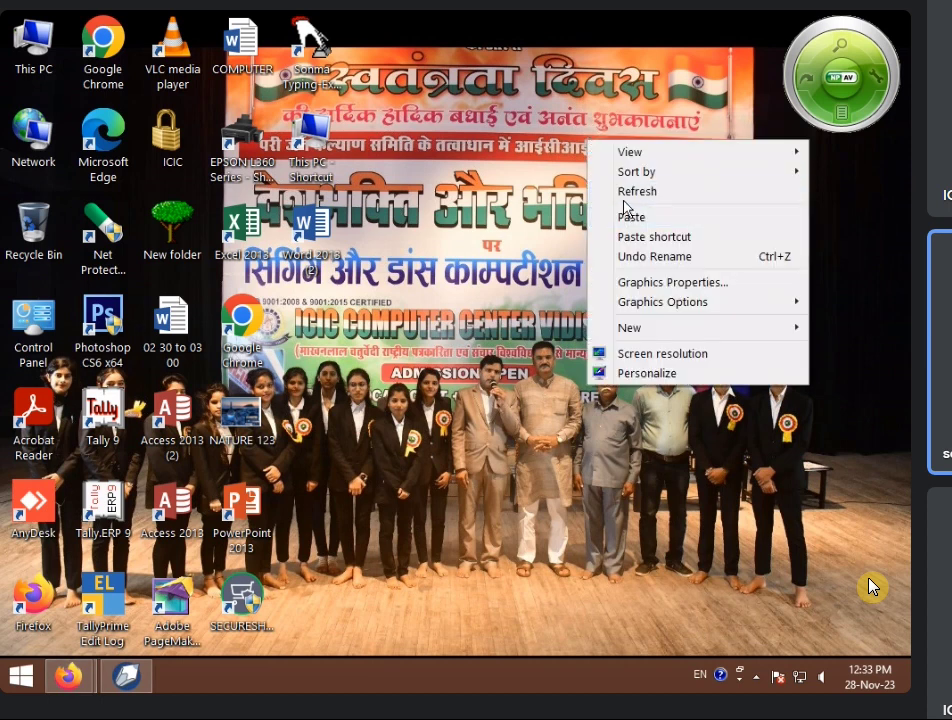
pyautogui.click(620, 190)
pyautogui.rightClick(545, 216)
pyautogui.click(614, 267)
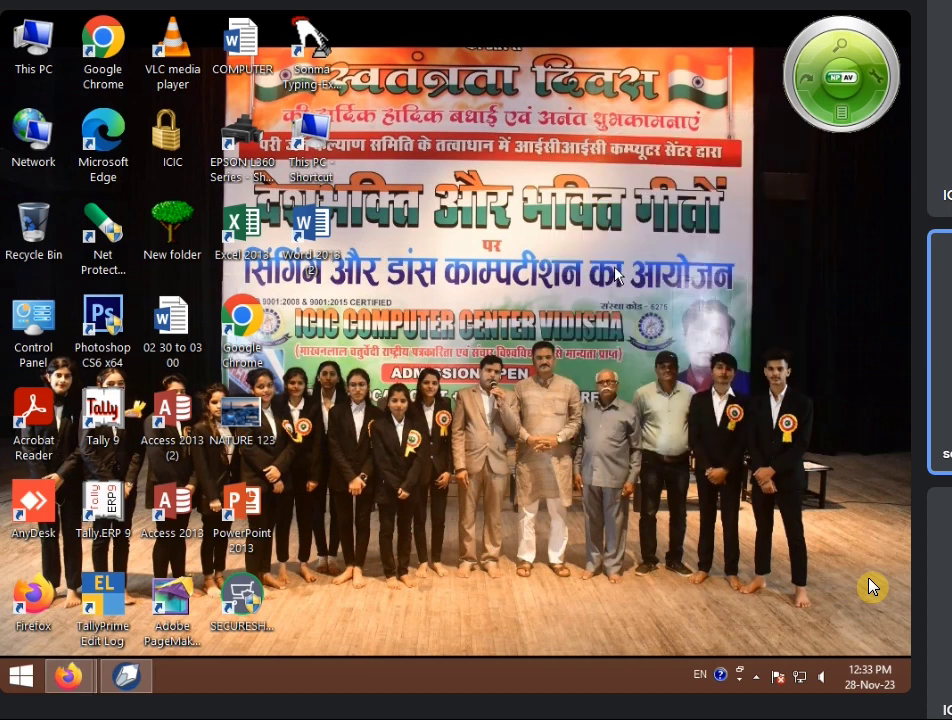